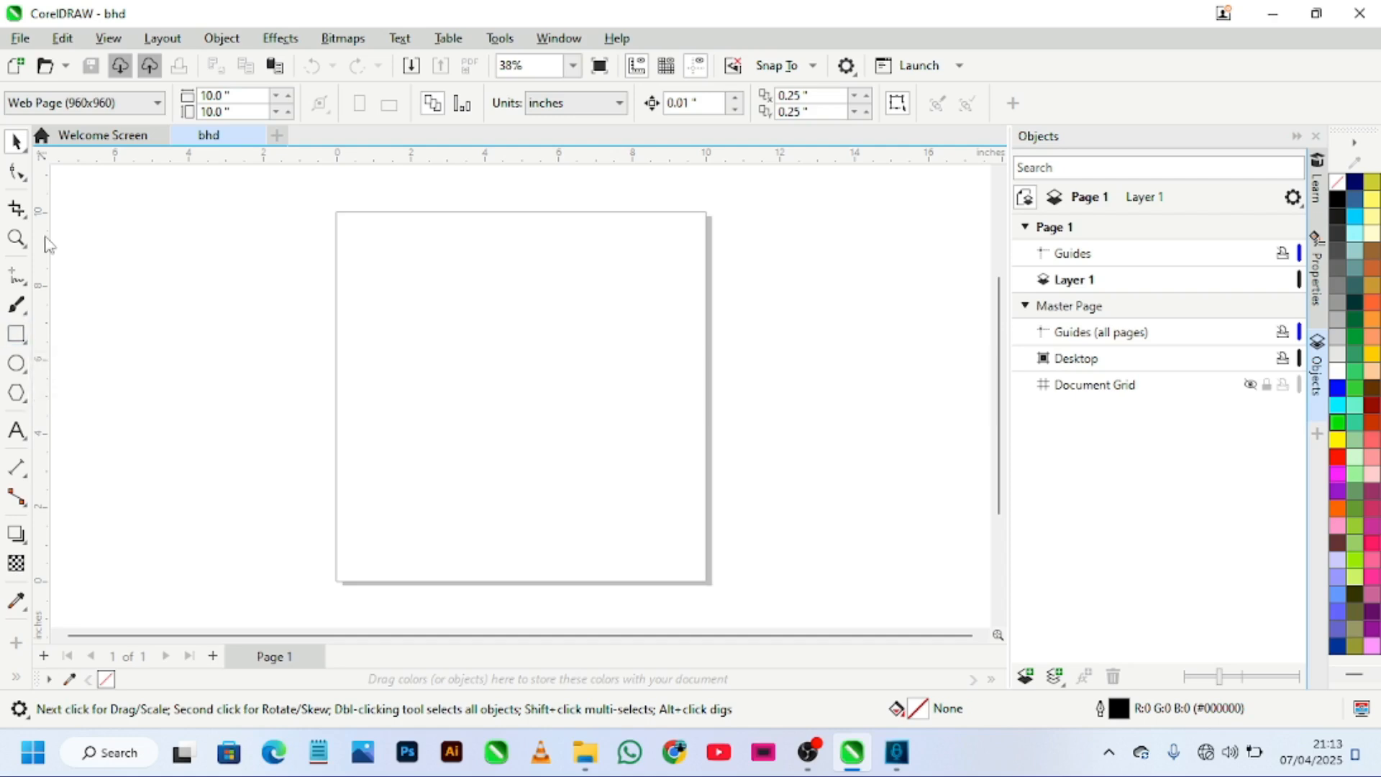
Step: Set the page size preset to Custom and draw a rectangle about 10.86 by 9.41 inches over the page
left_click(157, 106)
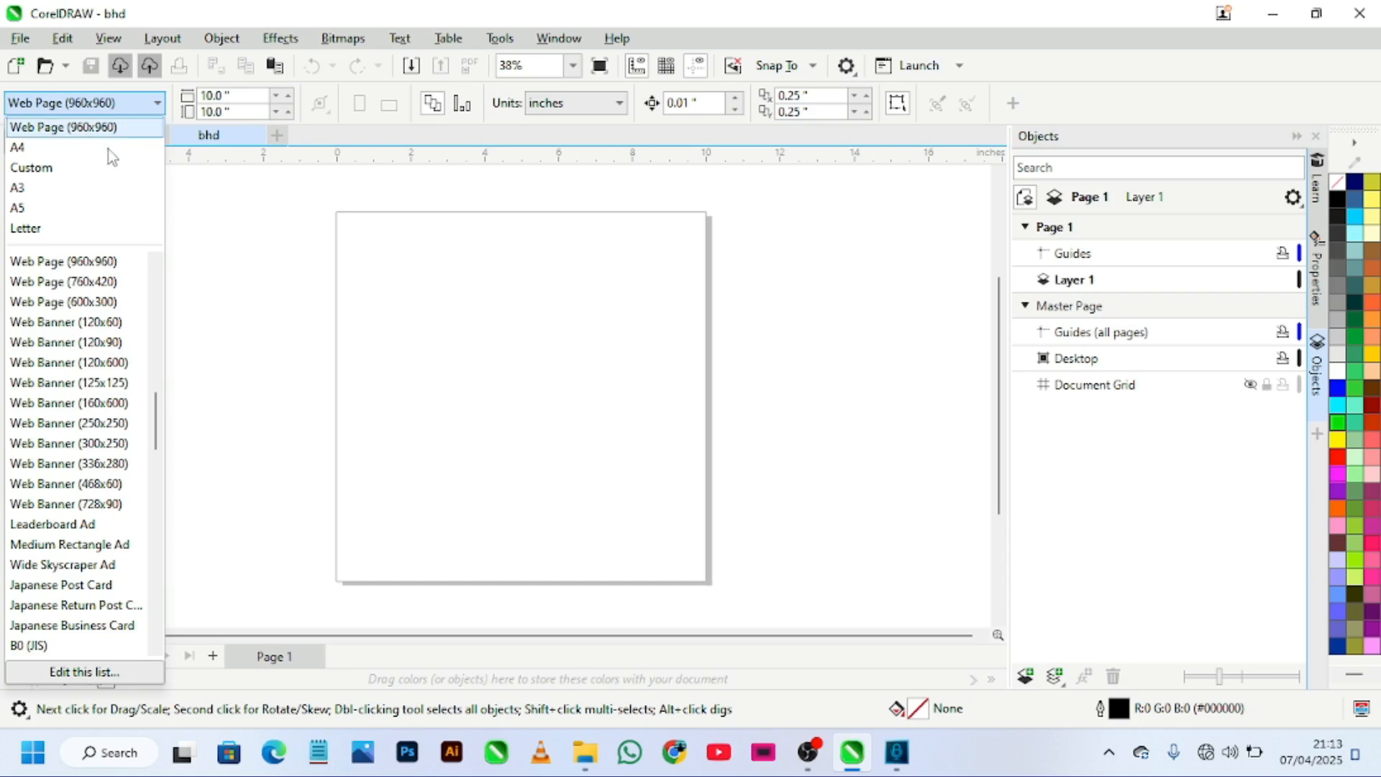
left_click(102, 167)
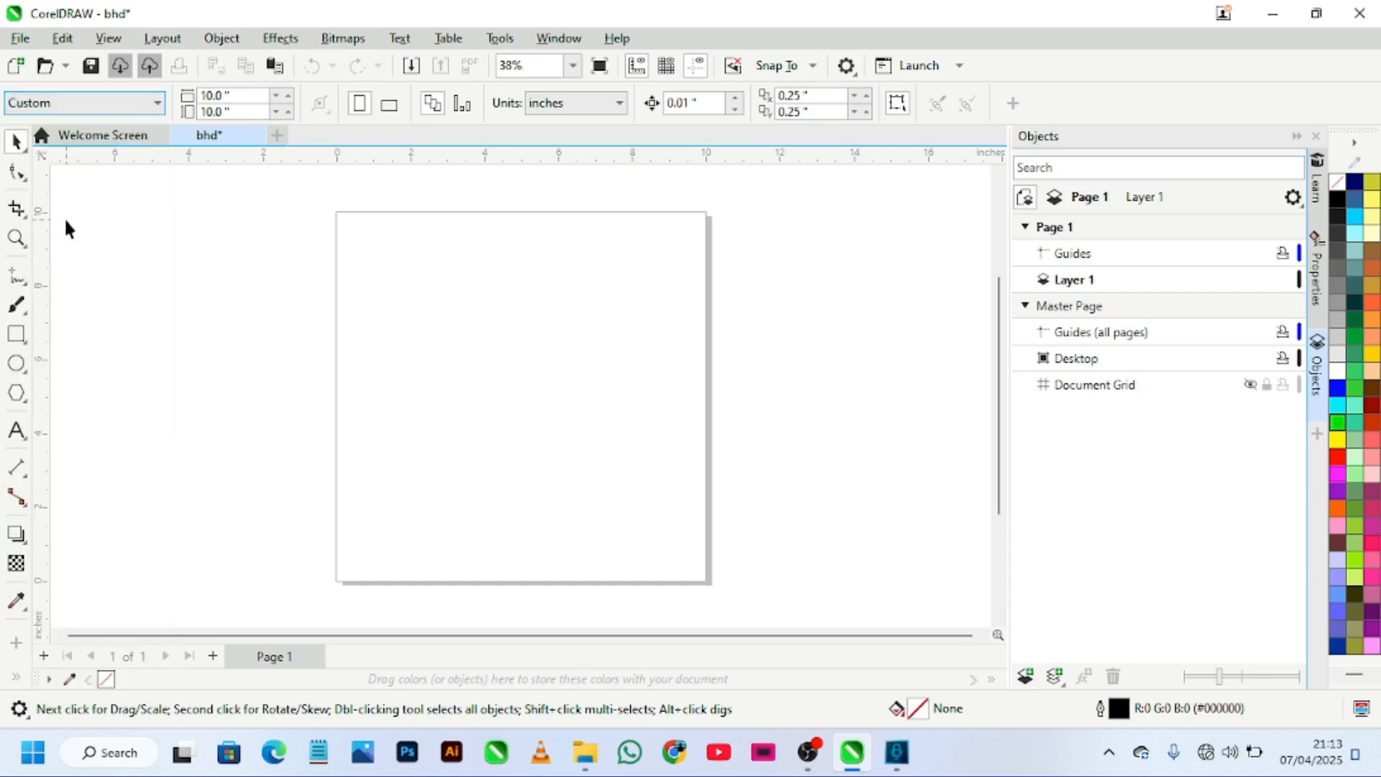
left_click(17, 334)
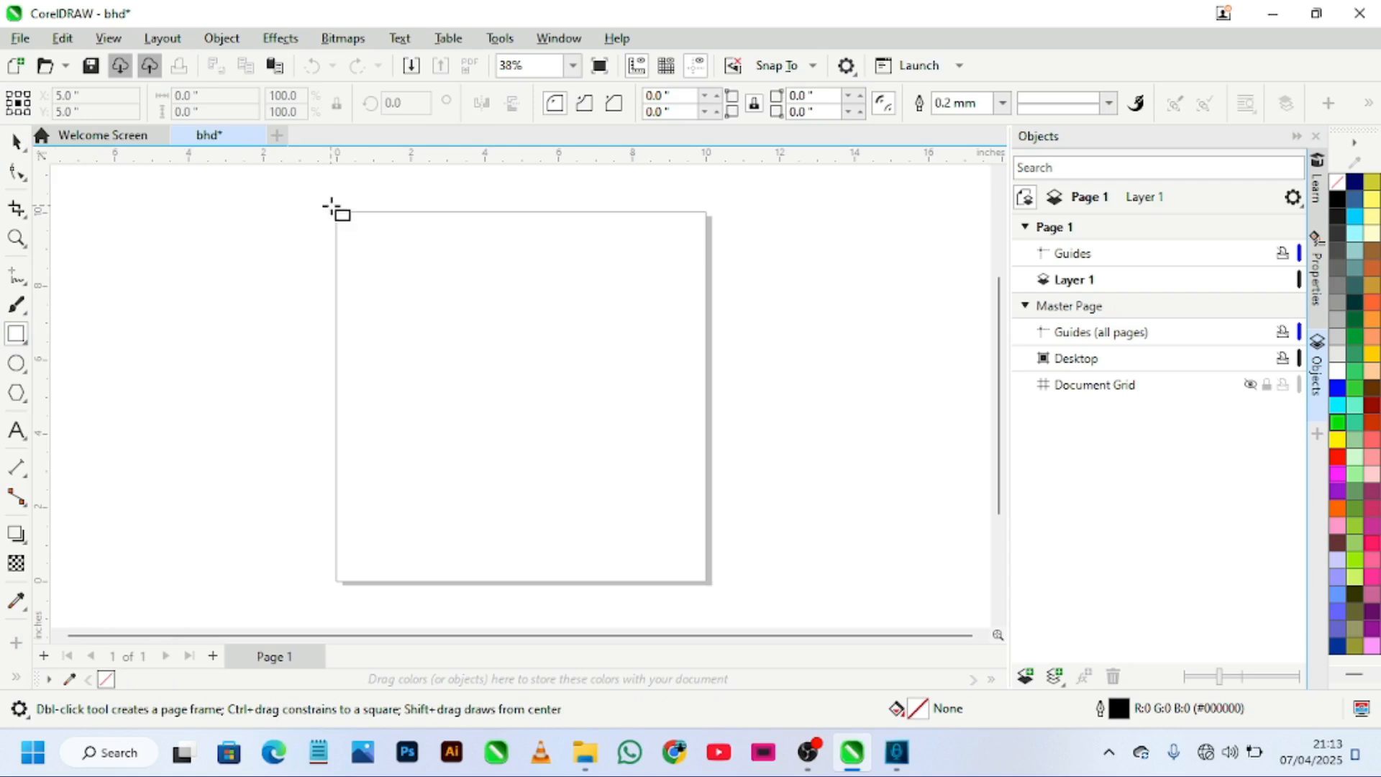
left_click_drag(331, 206, 733, 507)
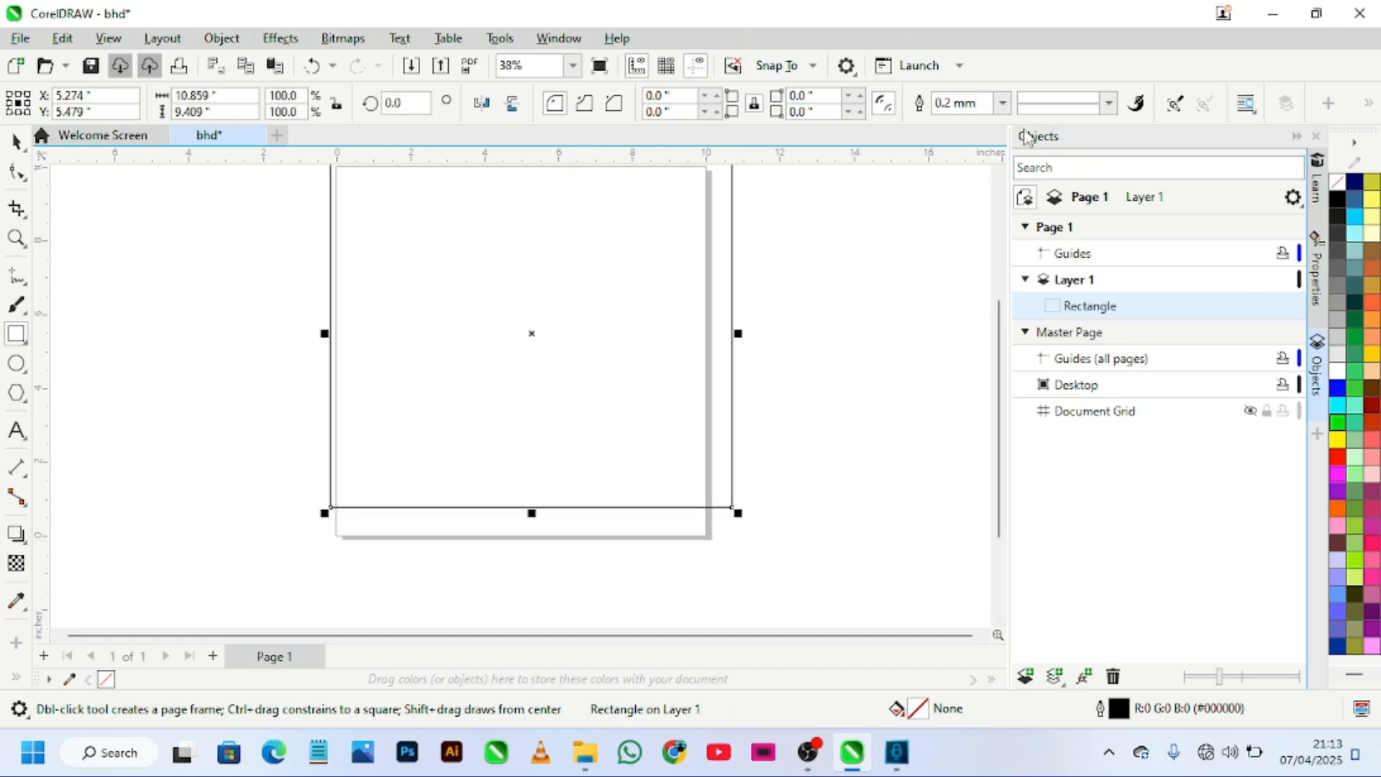
Step: Remove the rectangle's outline and fill it with dark teal #003333
left_click(1002, 105)
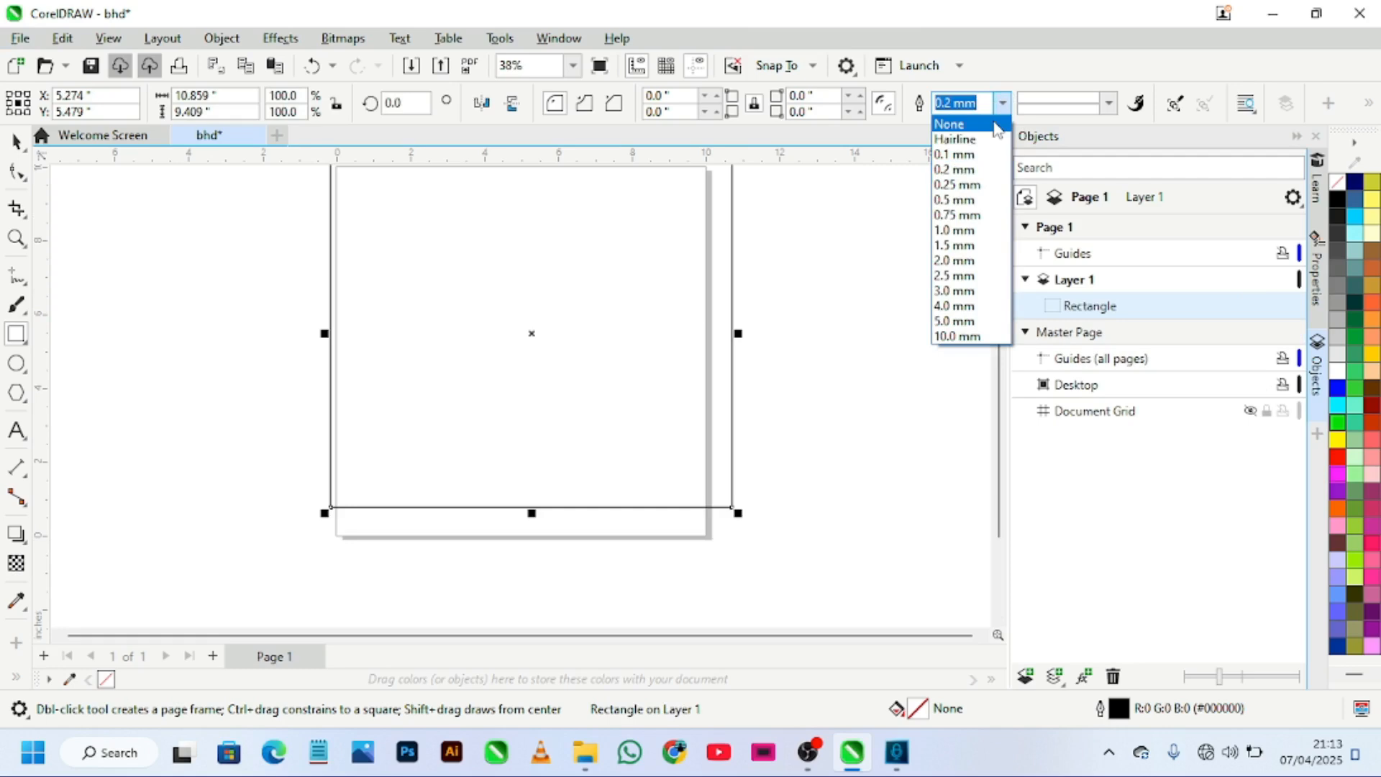
left_click(996, 127)
left_click(16, 141)
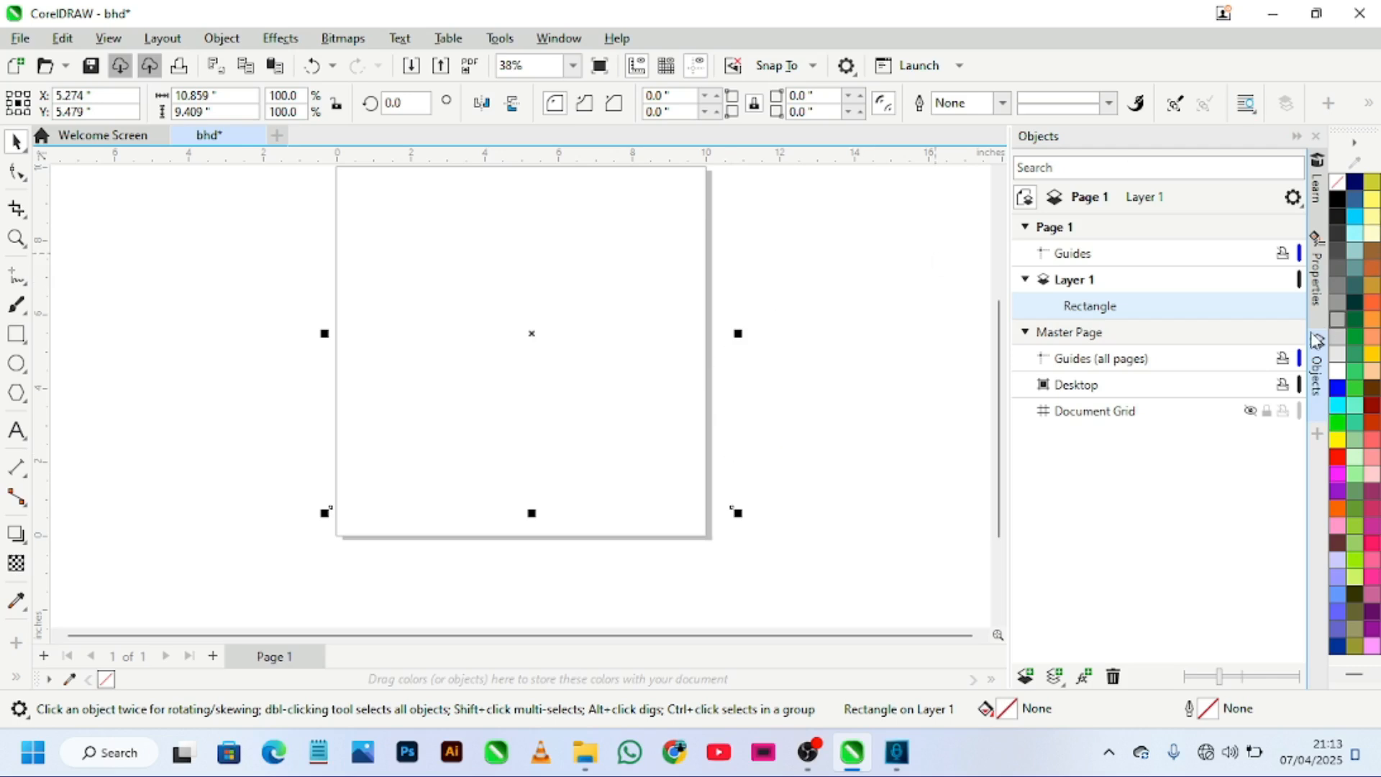
left_click_drag(1355, 309, 622, 340)
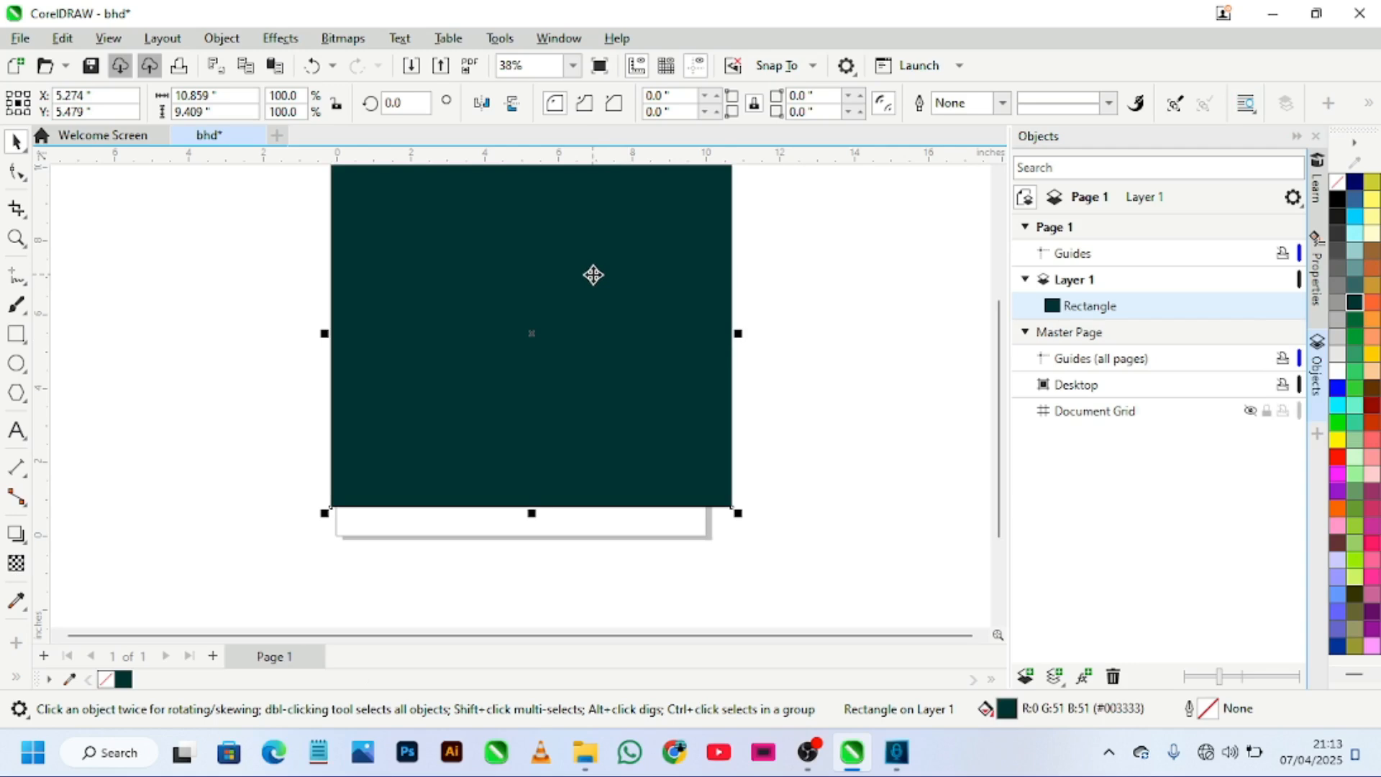
Step: Centre the teal rectangle on the page and set its size to 10 by 10 inches
key("p")
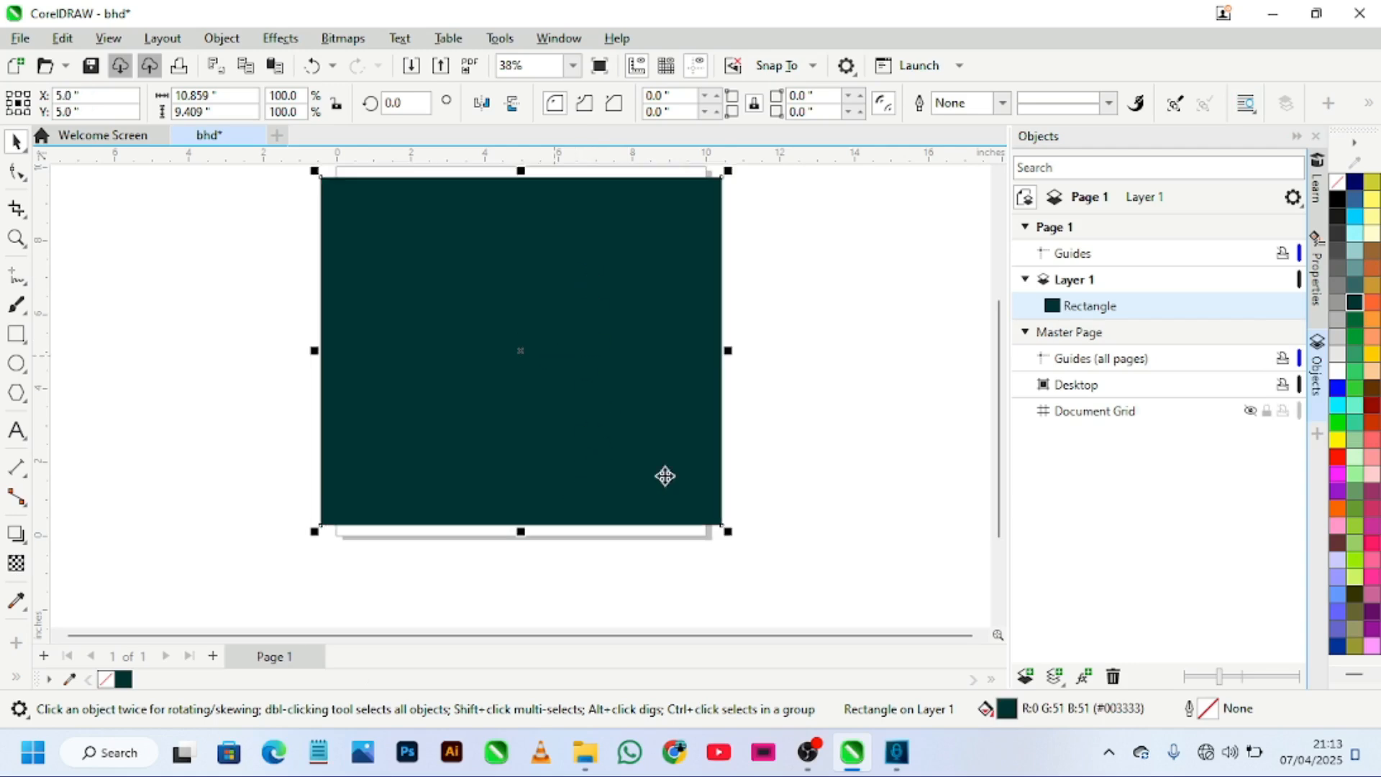
left_click(221, 113)
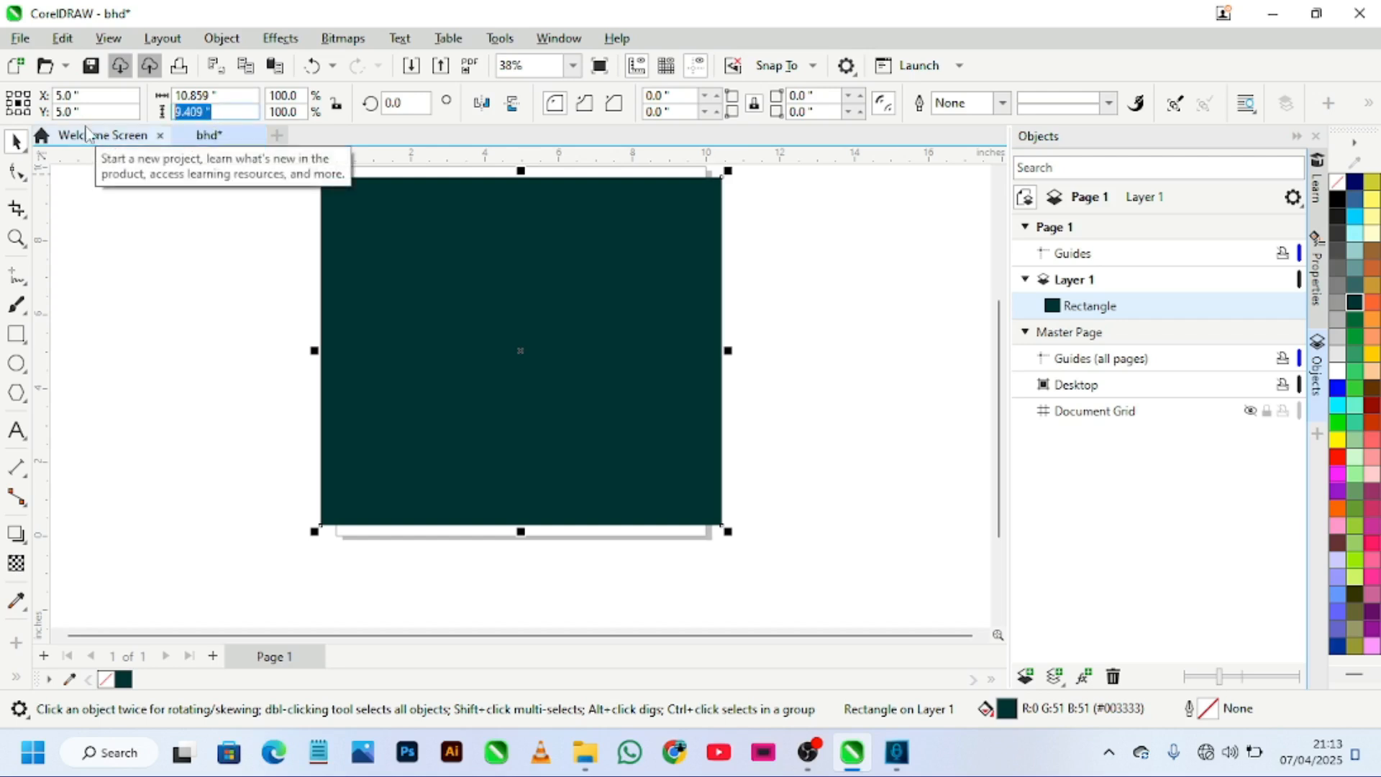
type("10")
key("Return")
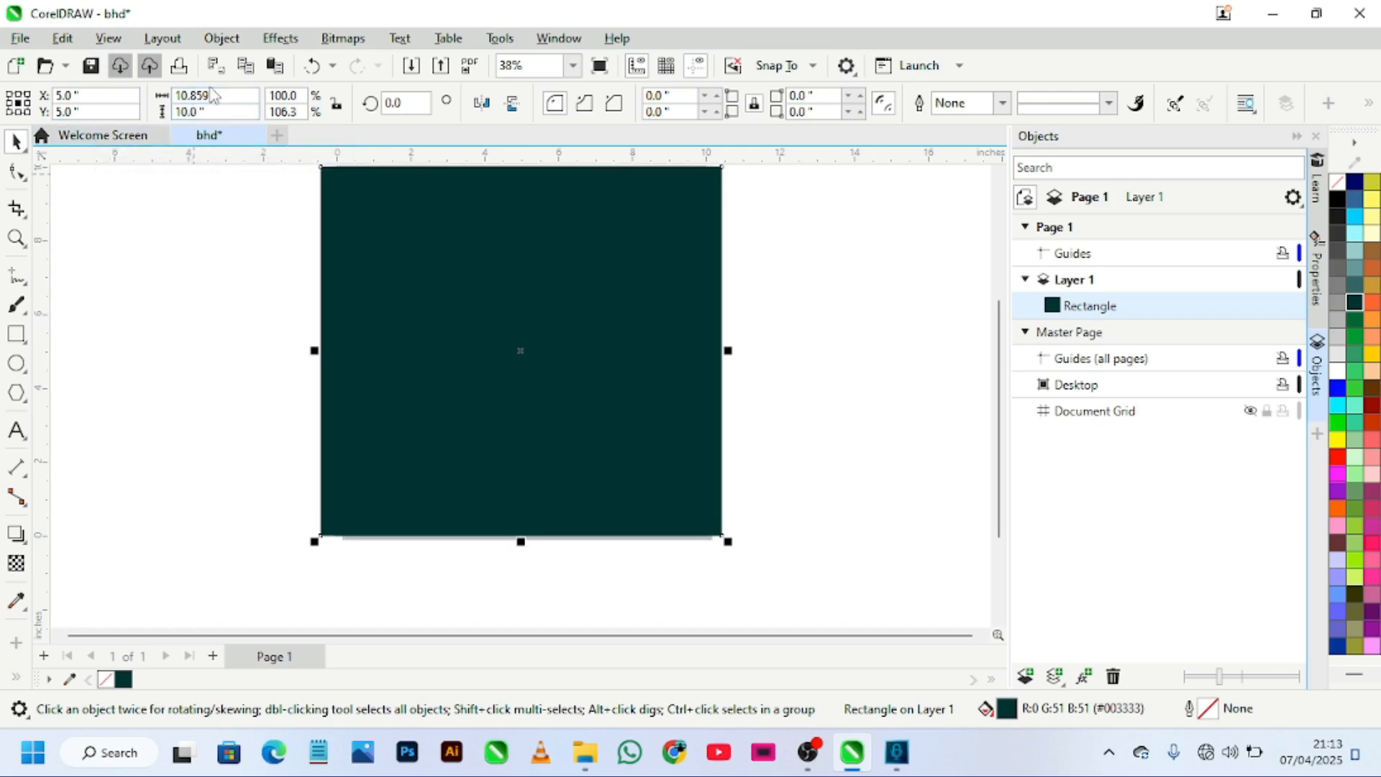
left_click_drag(192, 94, 262, 108)
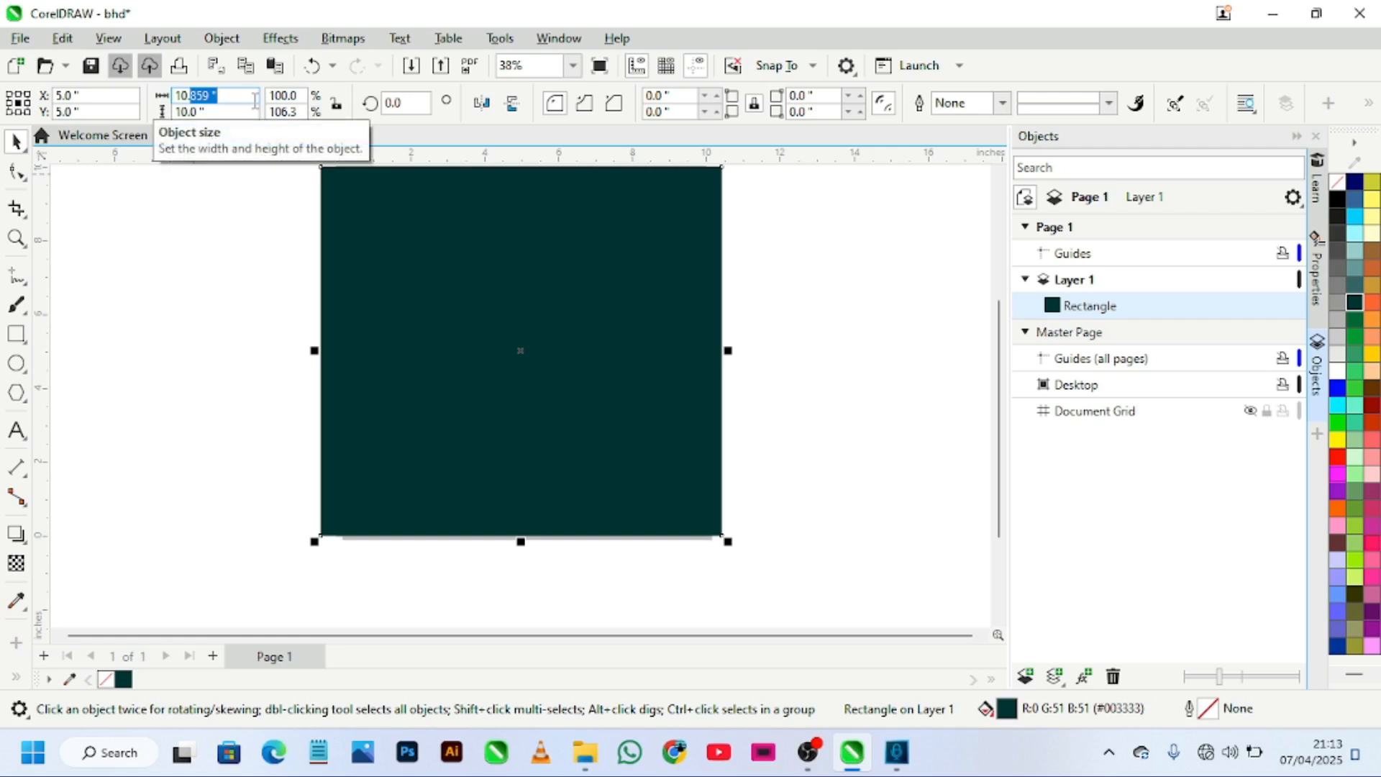
key("BackSpace")
key("Return")
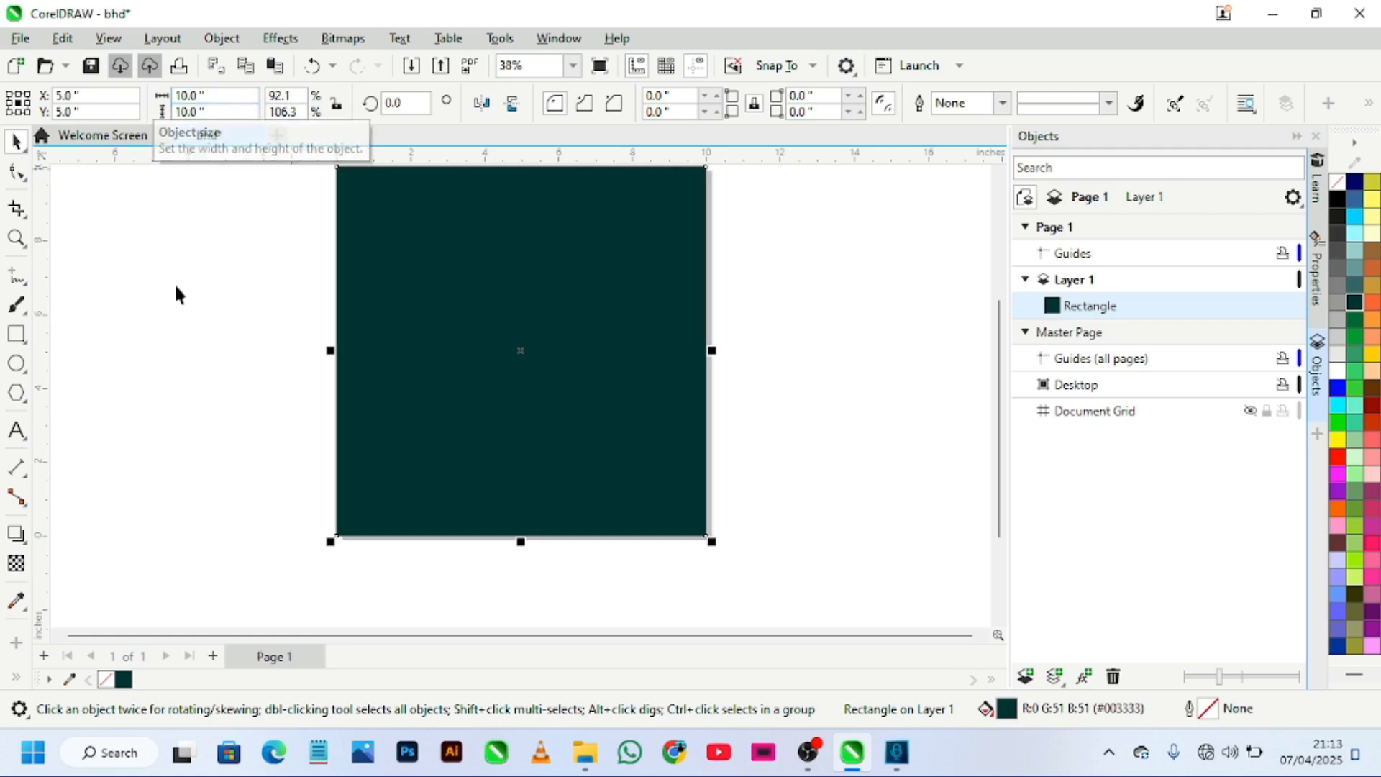
scroll(409, 395, "up", 2)
scroll(408, 400, "down", 3)
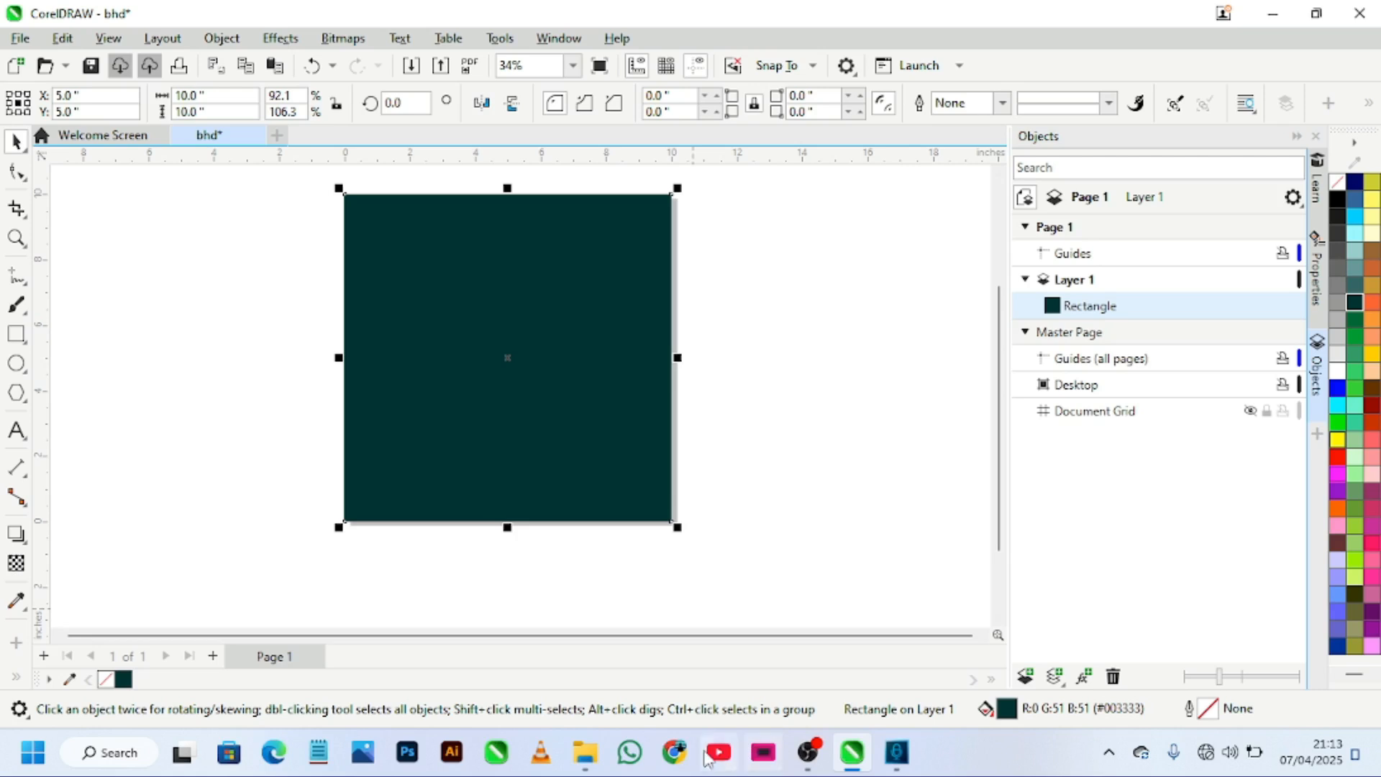
Step: Switch to File Explorer and open the Work folder inside Documents > Photoshop
left_click(585, 760)
scroll(431, 583, "down", 1)
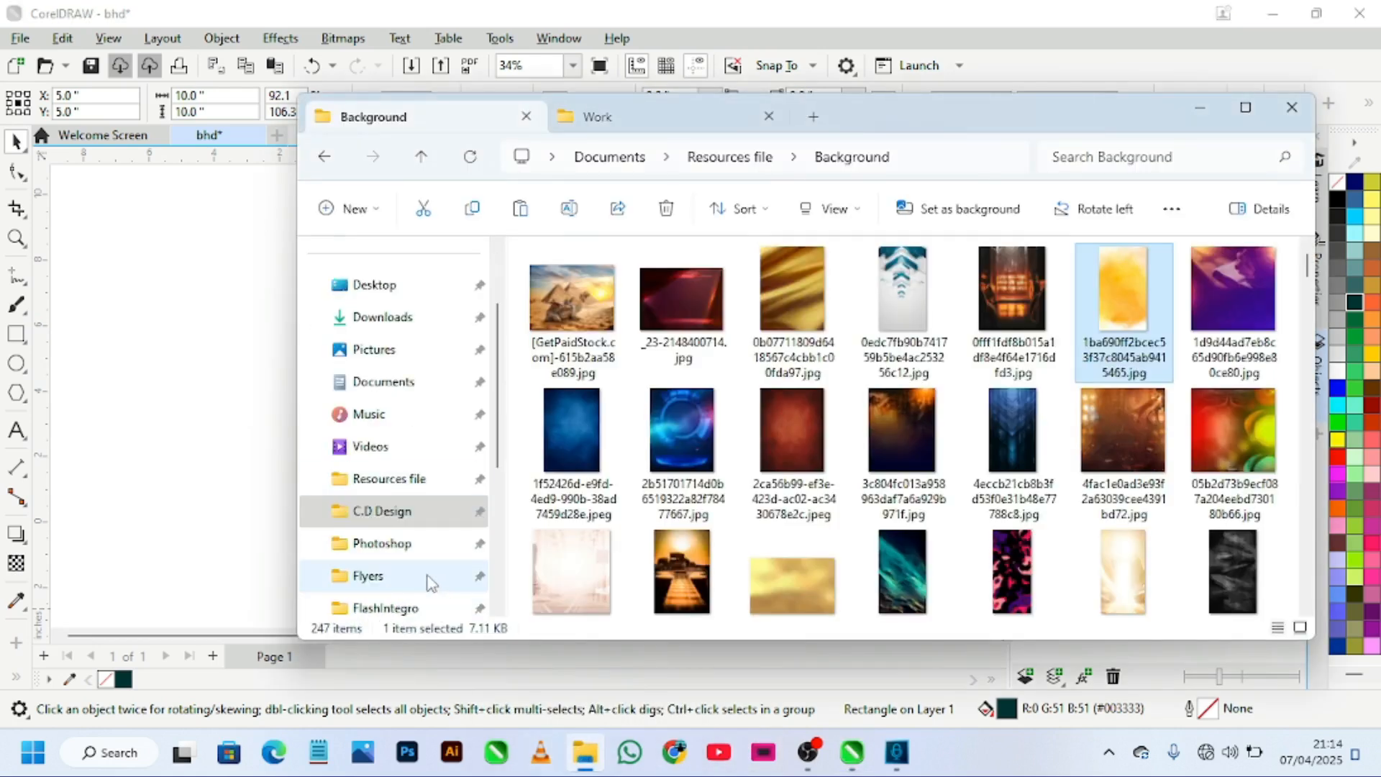
scroll(398, 566, "down", 1)
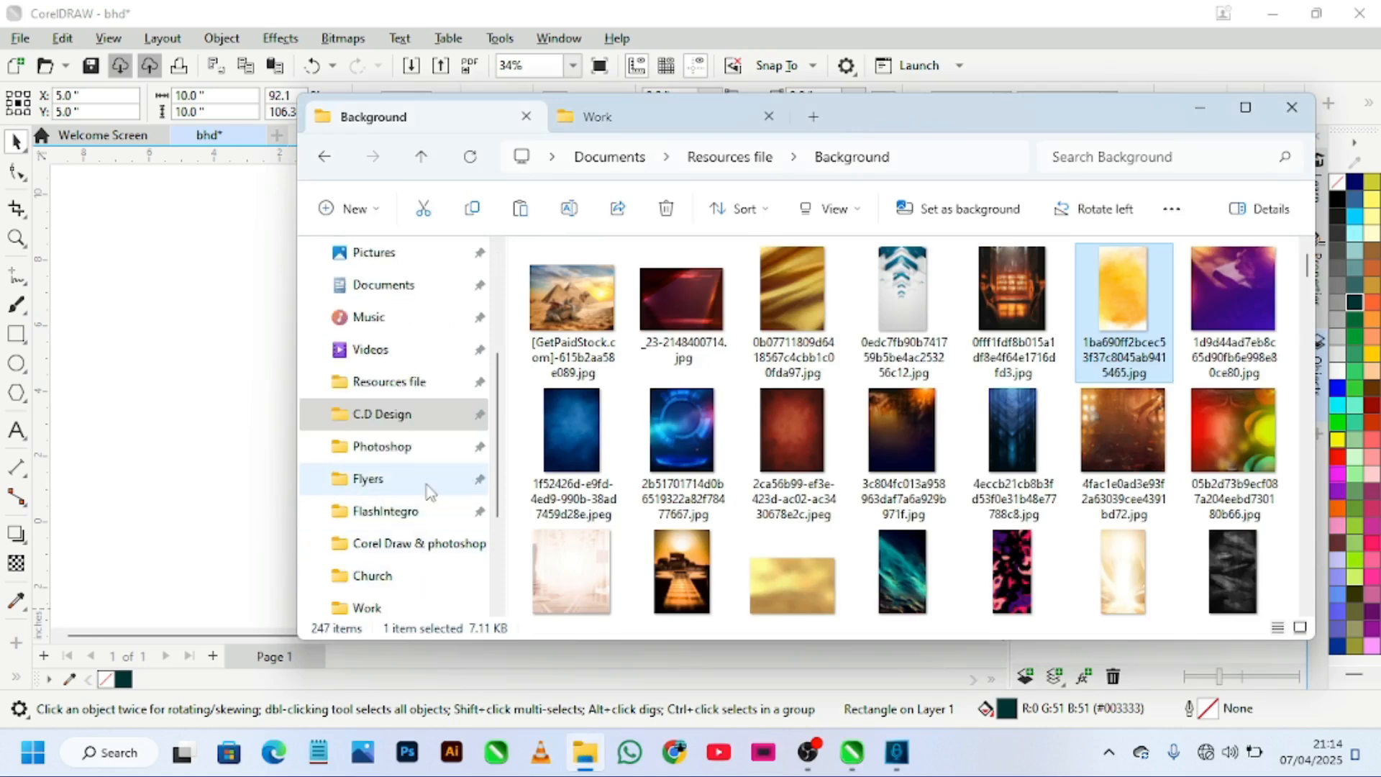
left_click(413, 452)
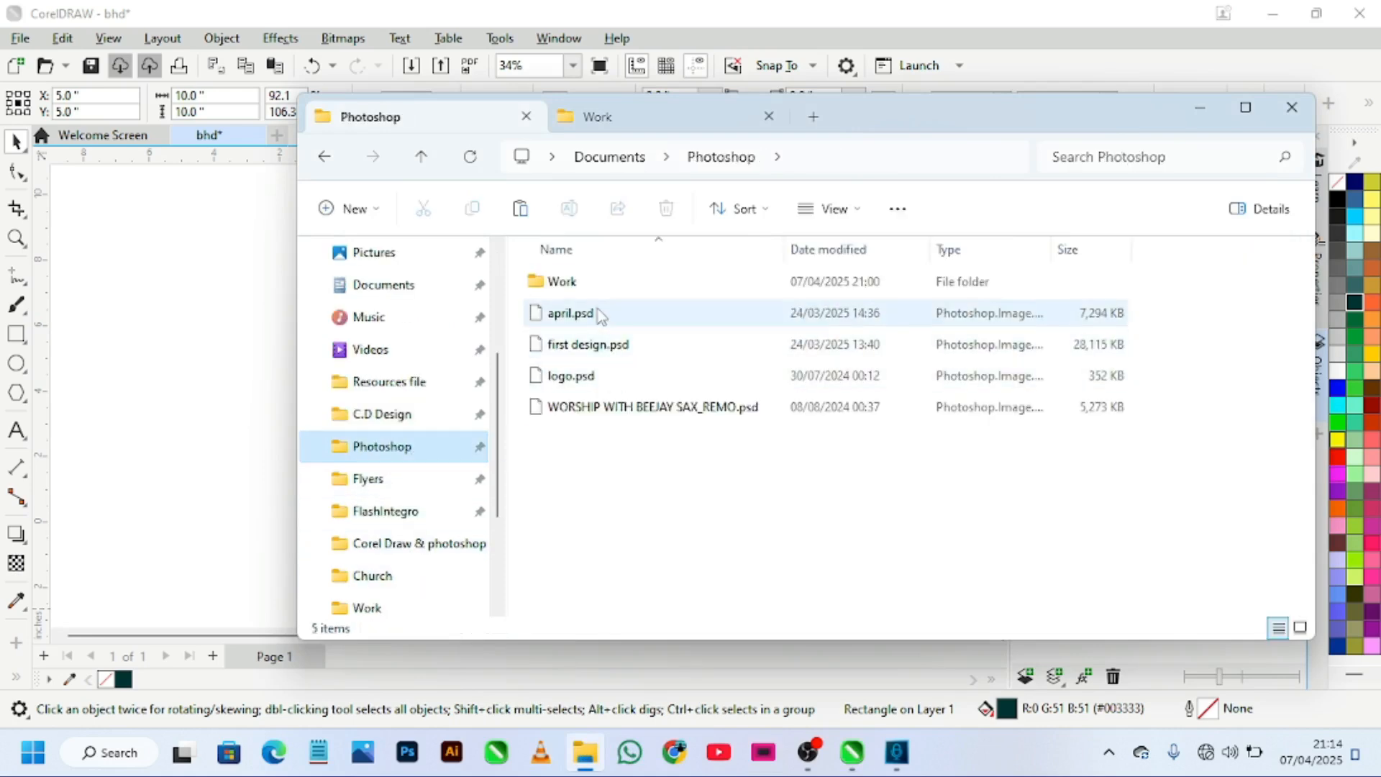
double_click(594, 283)
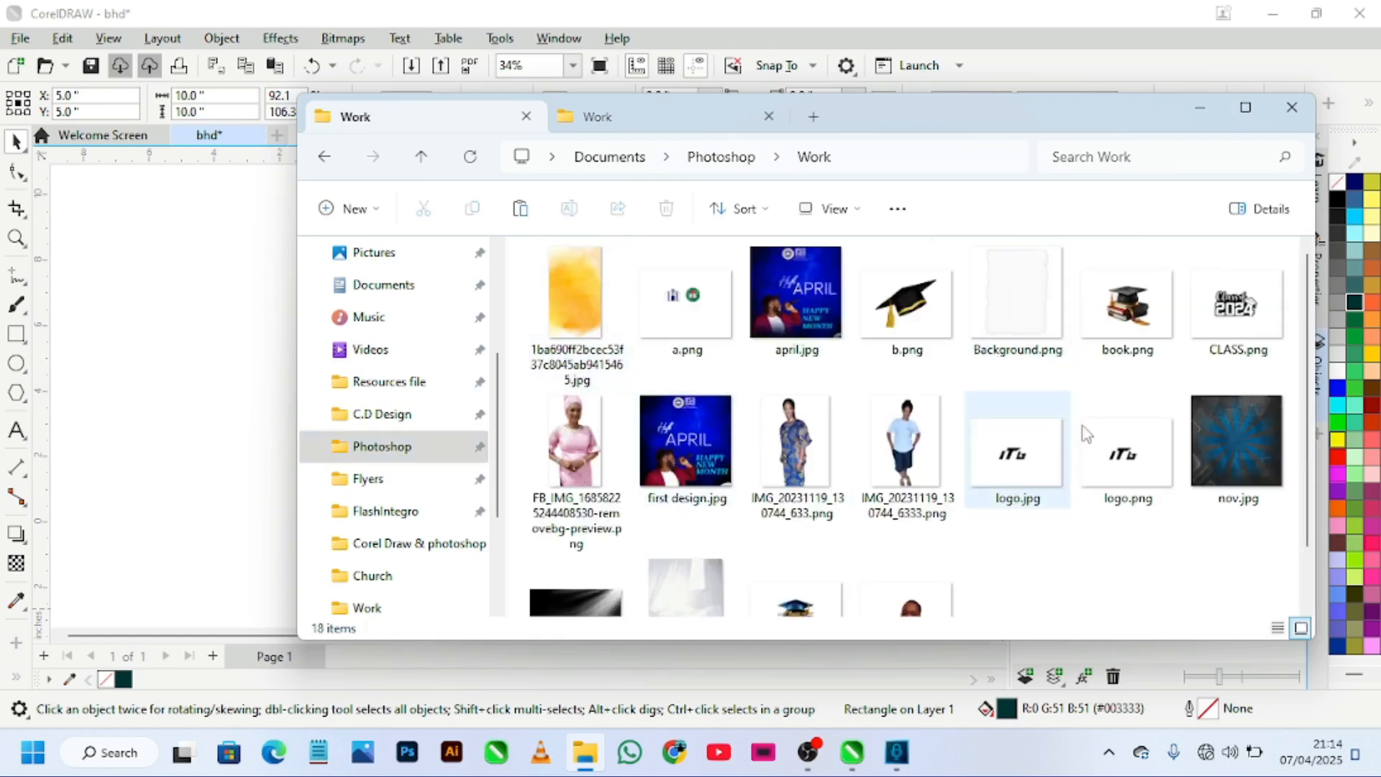
Step: Import photo_2024-05-16_21-16-29.jpg into the CorelDRAW document and move it beside the teal rectangle, clear of the page
scroll(726, 483, "down", 1)
left_click_drag(575, 553, 160, 389)
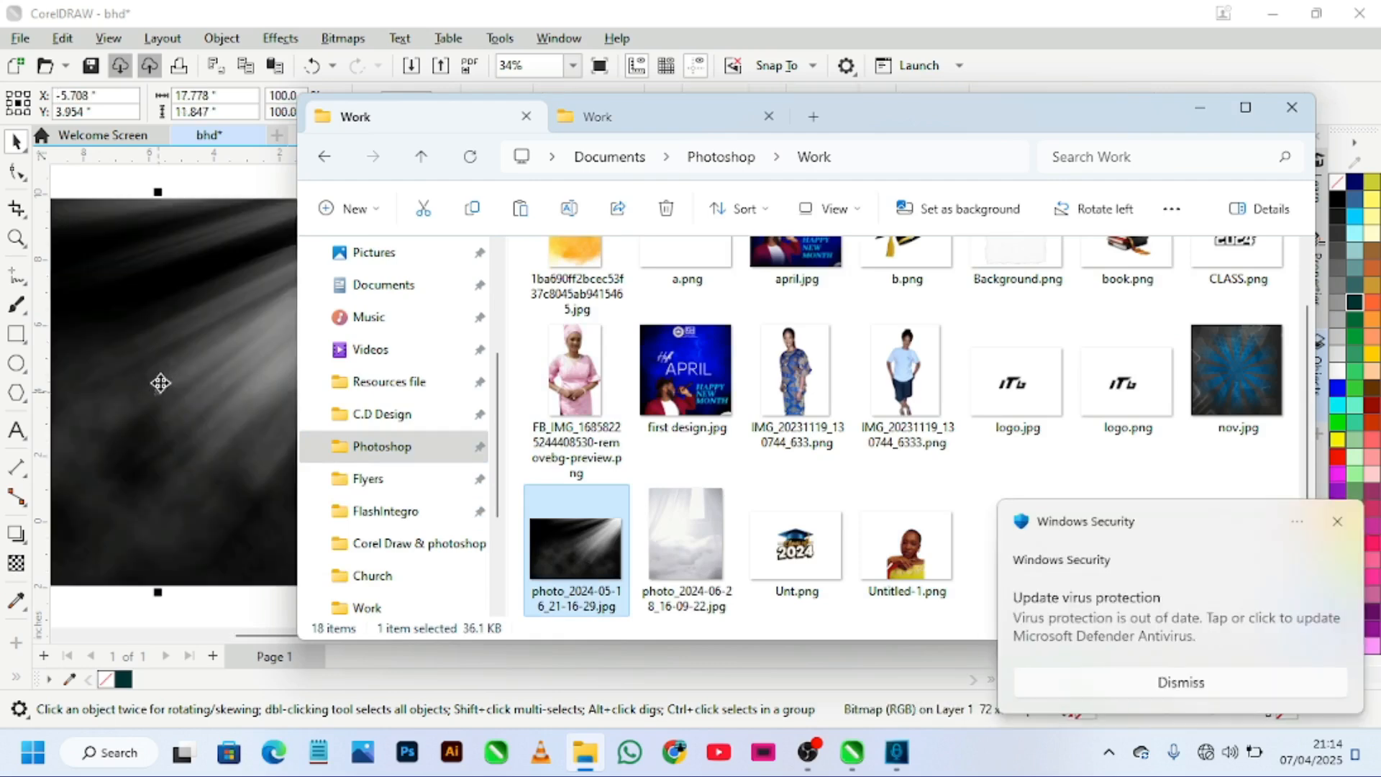
left_click(188, 615)
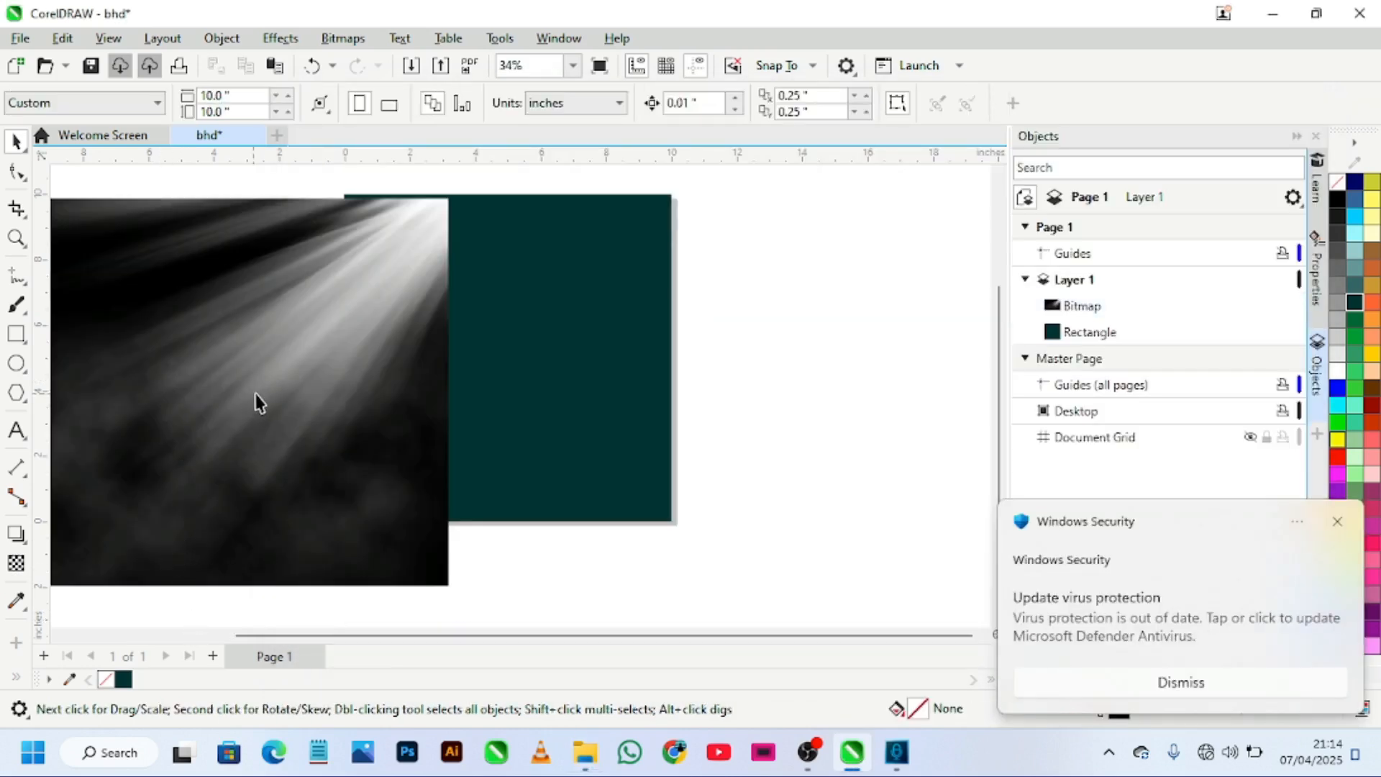
left_click(1336, 523)
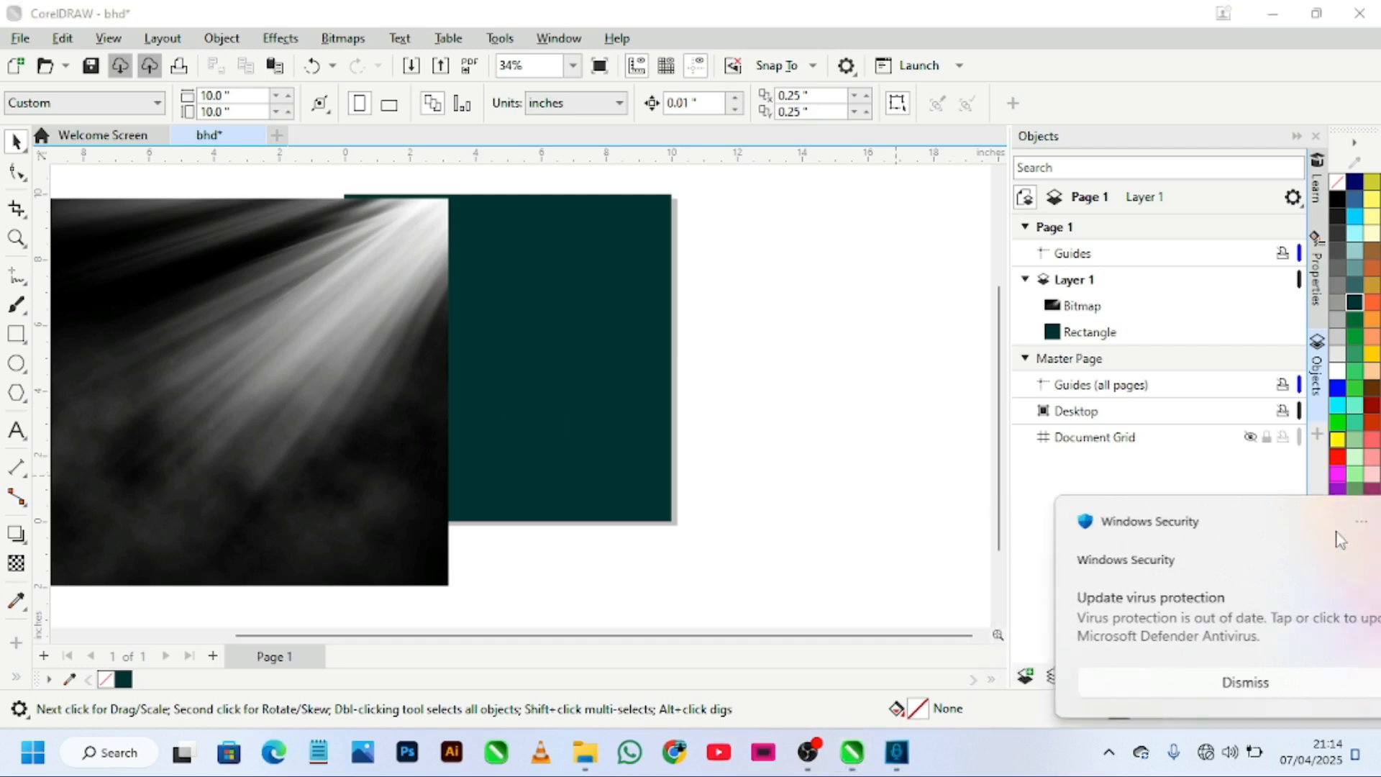
left_click_drag(444, 443, 279, 424)
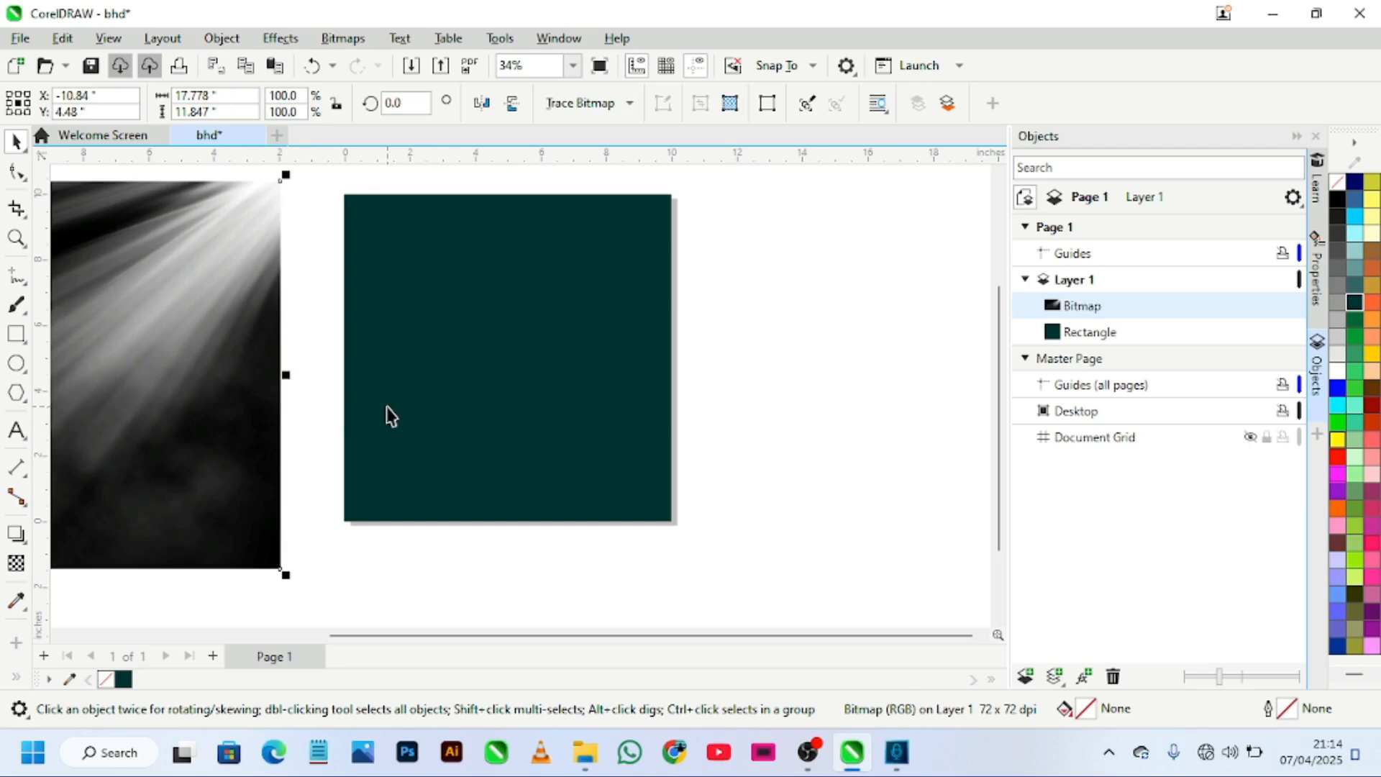
Step: PowerClip the light-ray photo inside the teal rectangle and reposition it in the frame at about X 4.69, Y 4.97 inches
left_click_drag(356, 399, 253, 386)
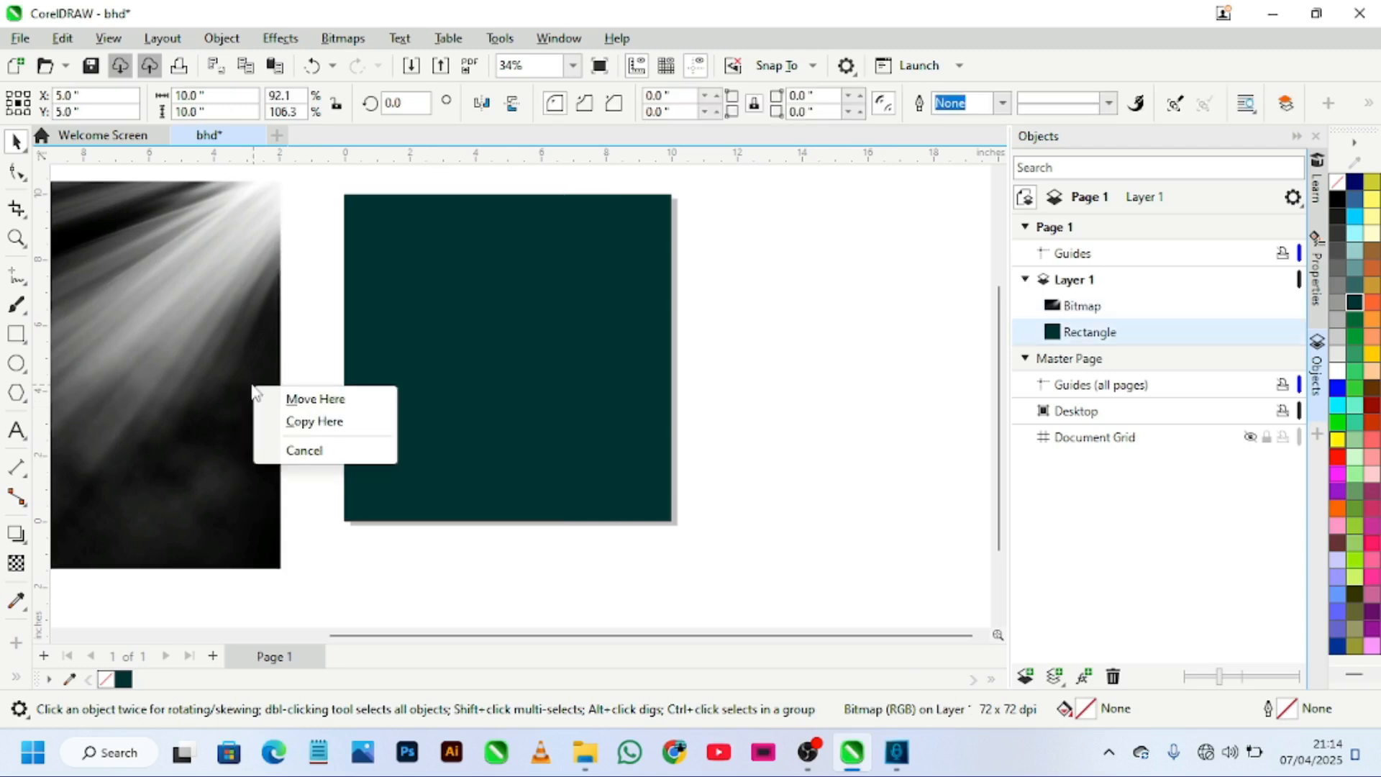
left_click(209, 348)
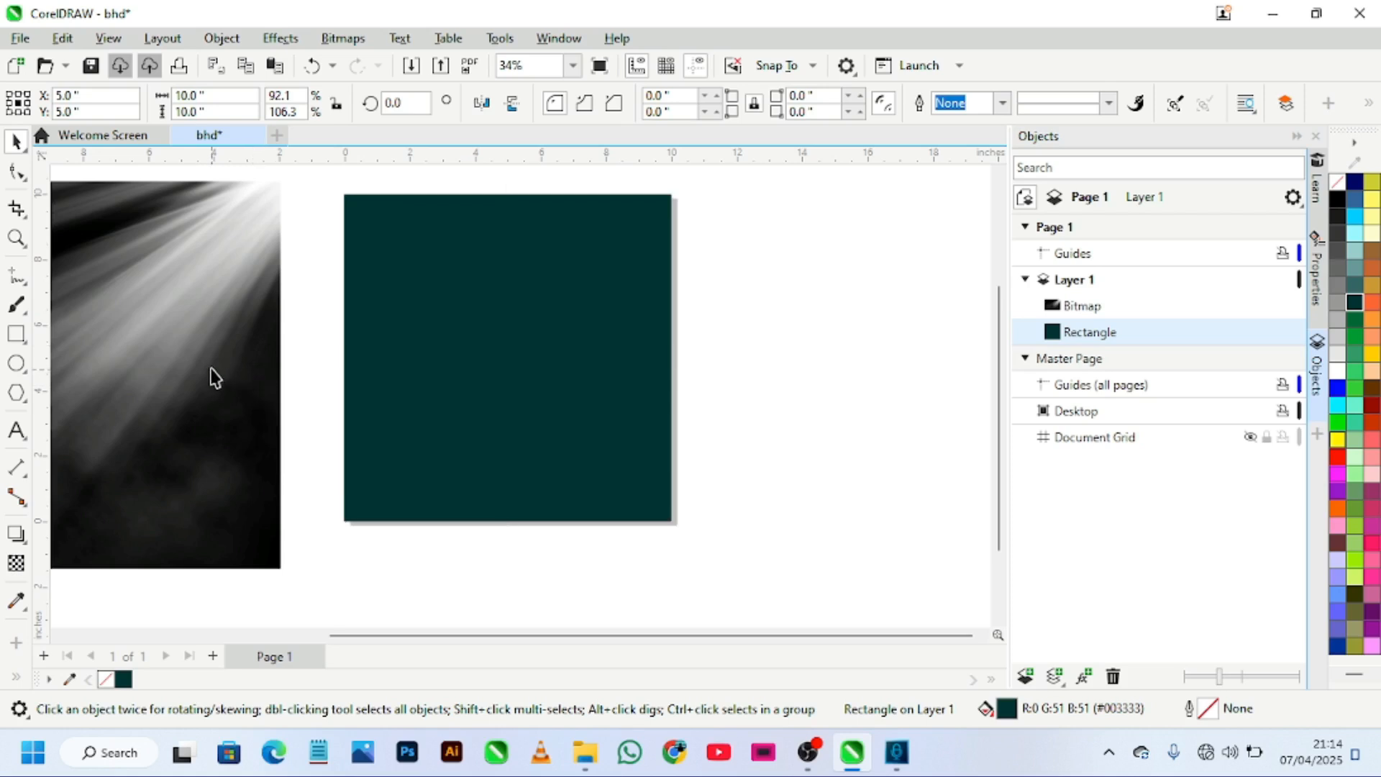
left_click(212, 369)
right_click(212, 370)
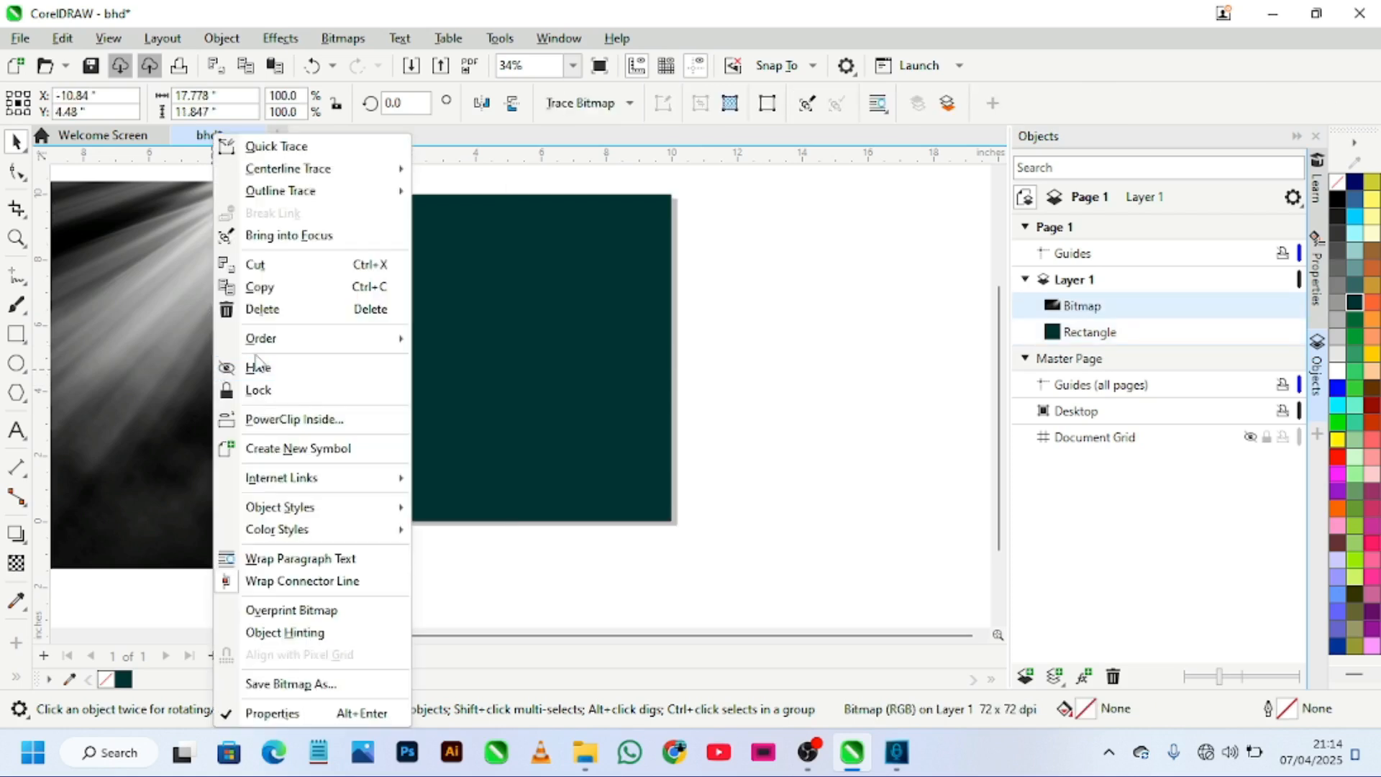
left_click(299, 424)
left_click(413, 399)
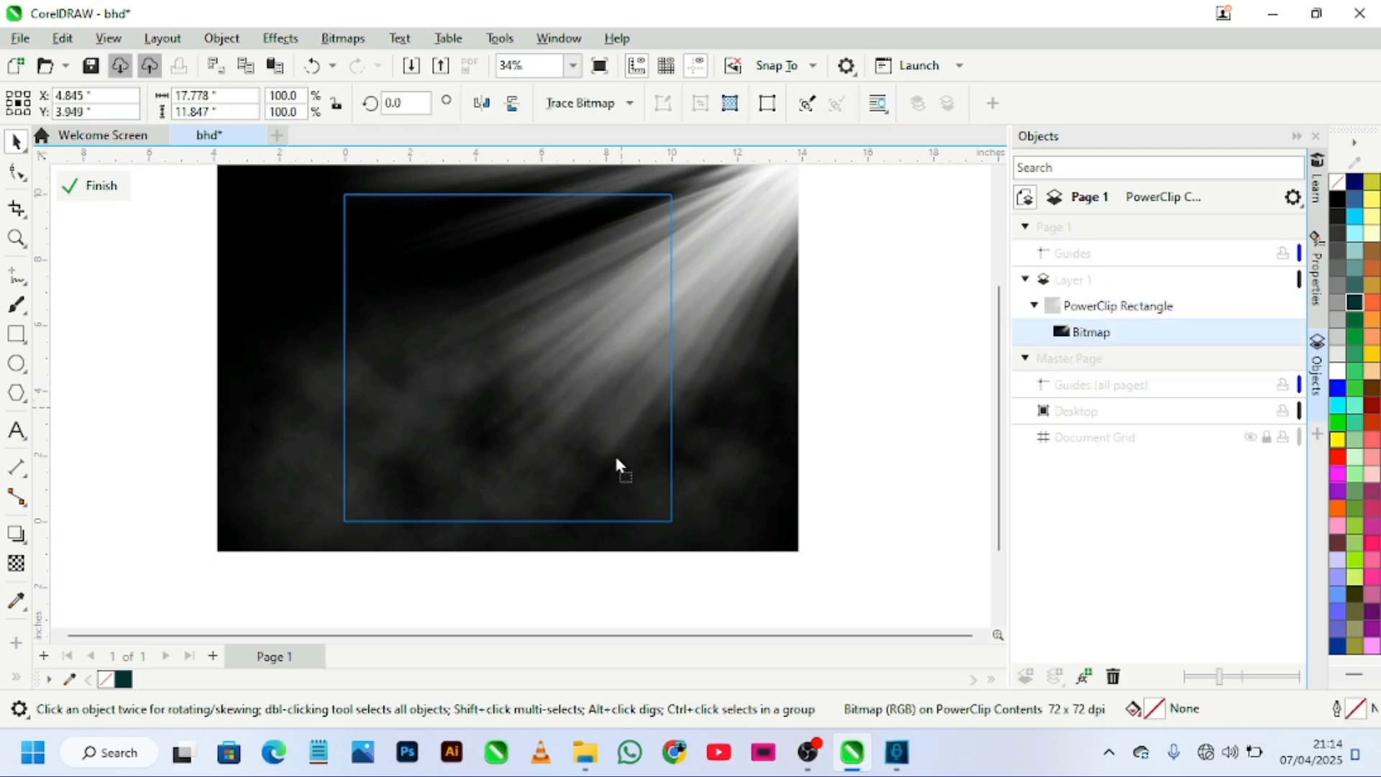
mouse_move(616, 417)
left_mouse_down()
mouse_move(616, 462)
mouse_move(613, 434)
left_mouse_up()
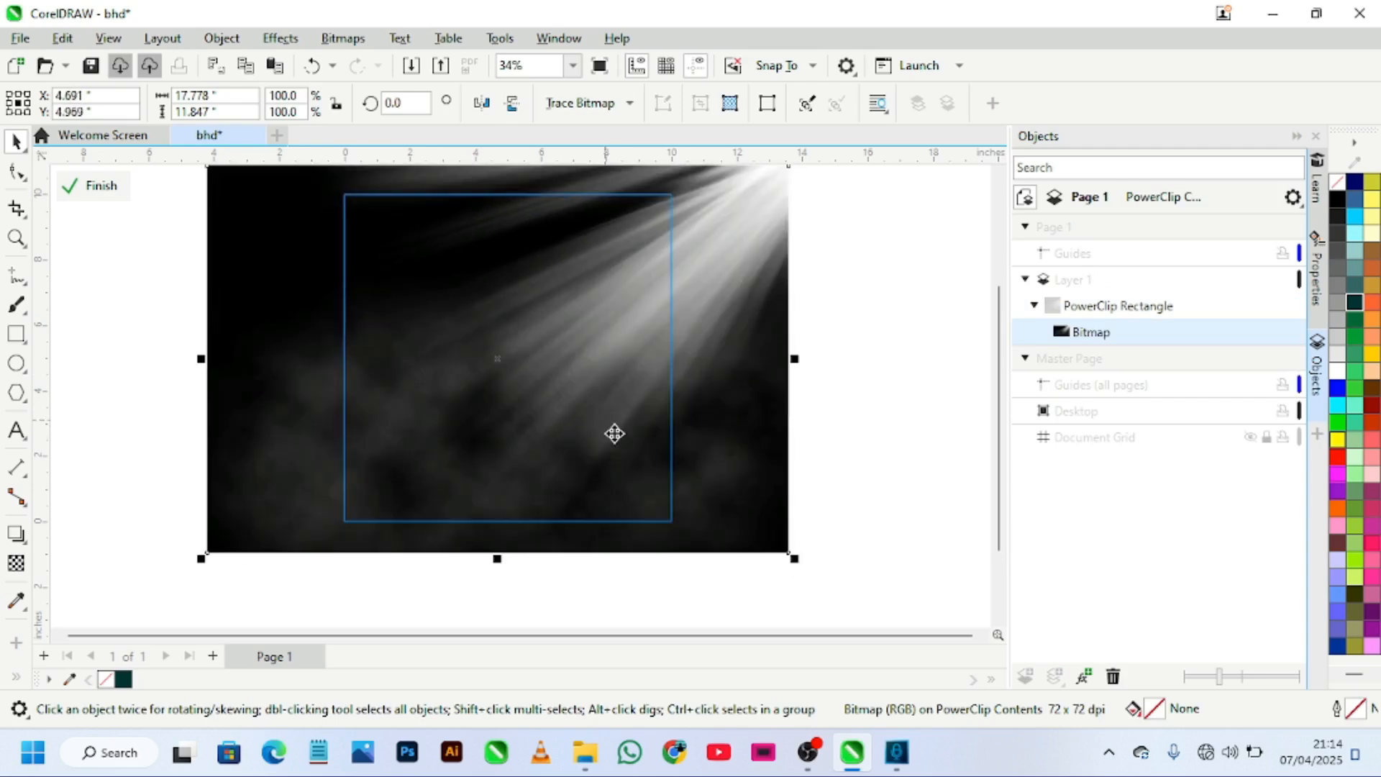
Step: Set the light-ray photo's transparency merge mode to If Darker
left_click(16, 564)
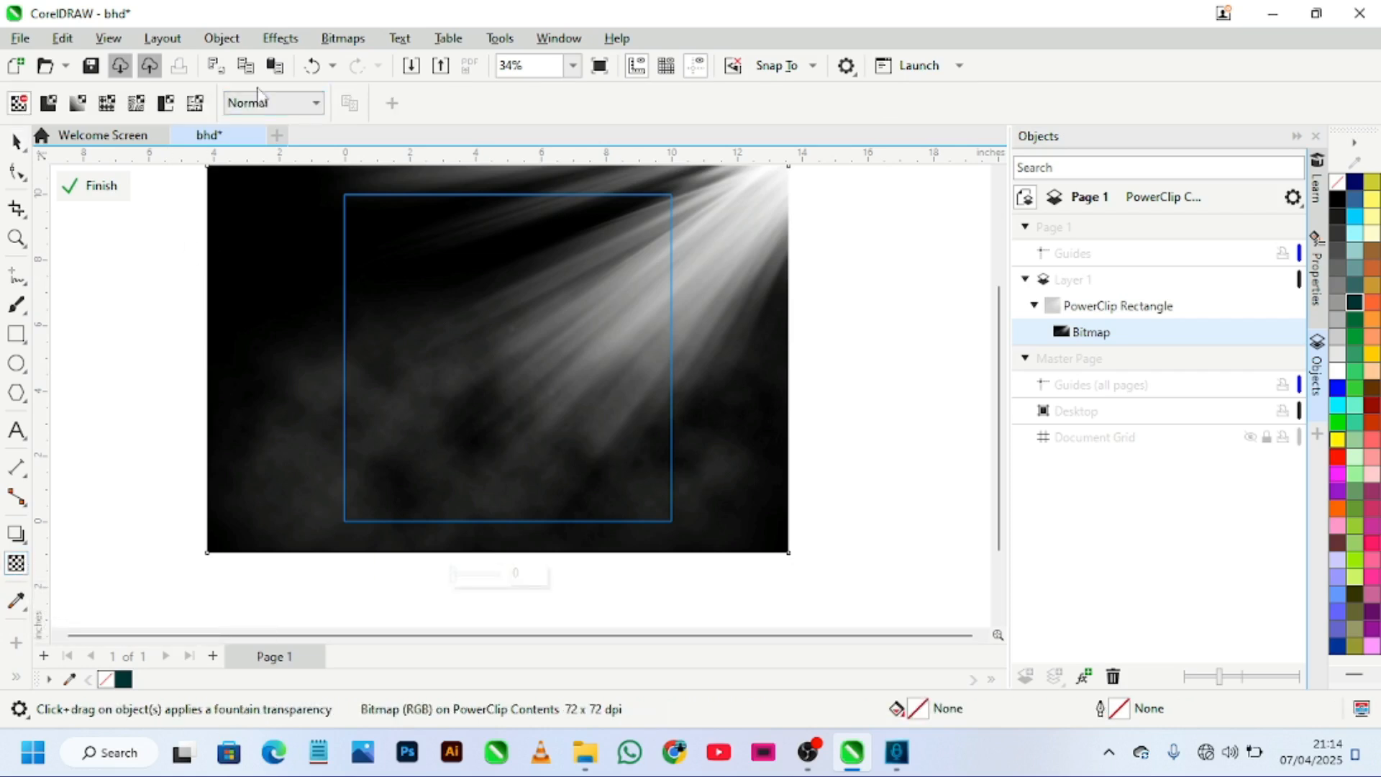
left_click(293, 106)
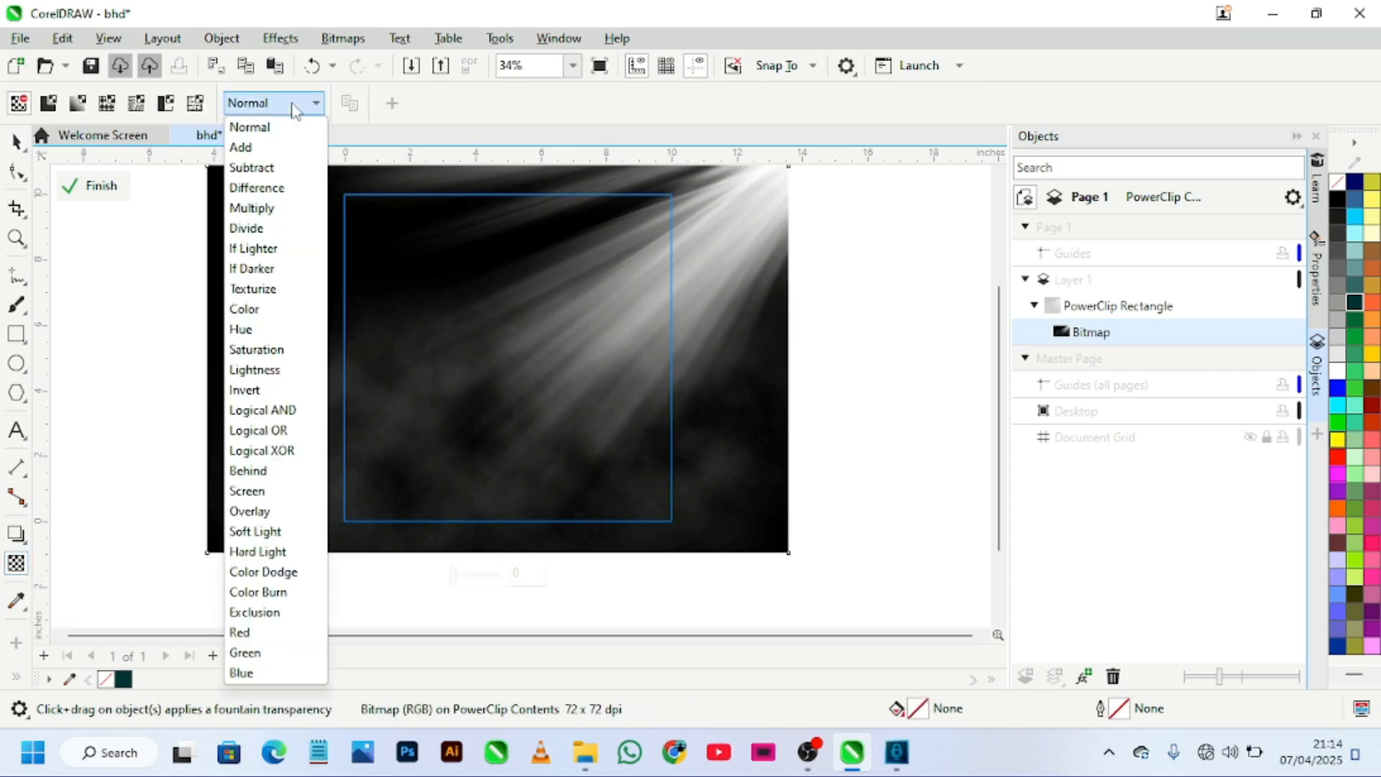
left_click(256, 269)
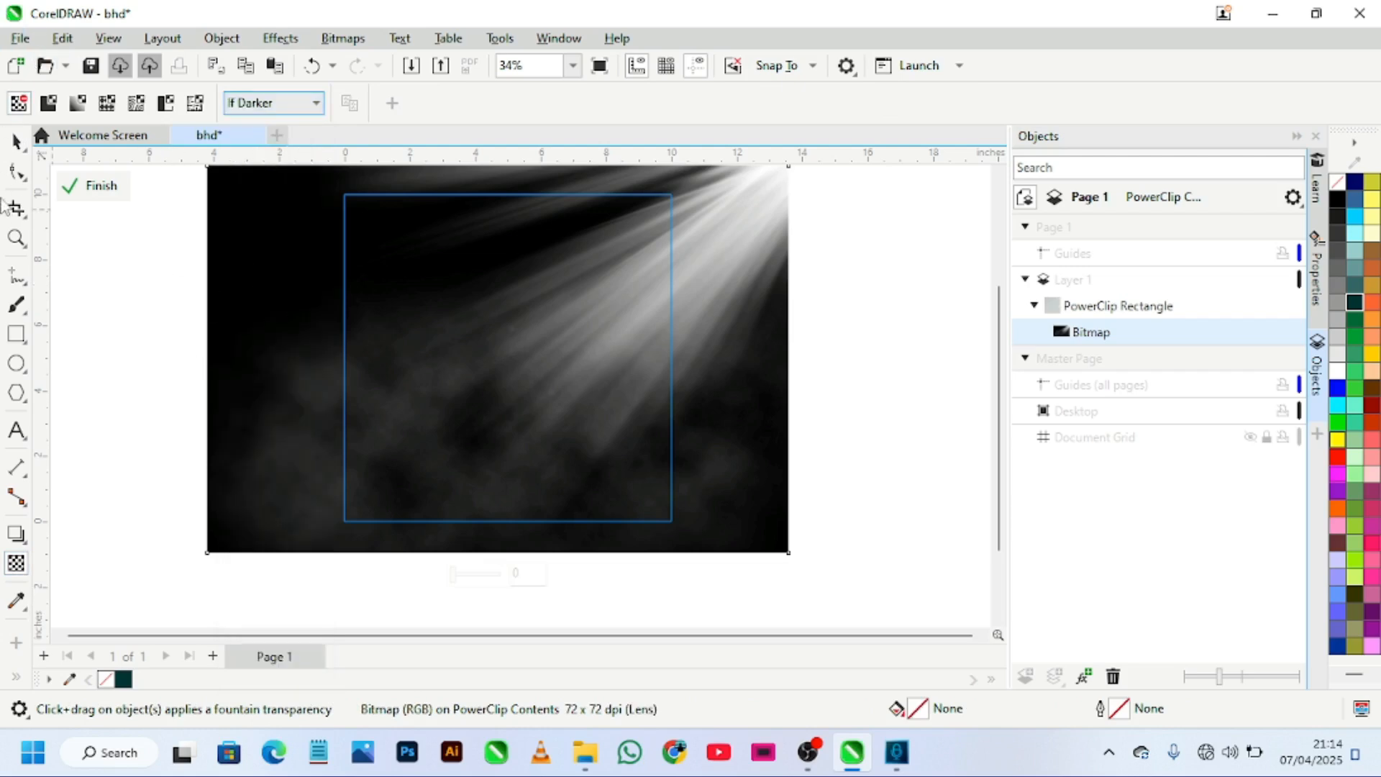
left_click(16, 141)
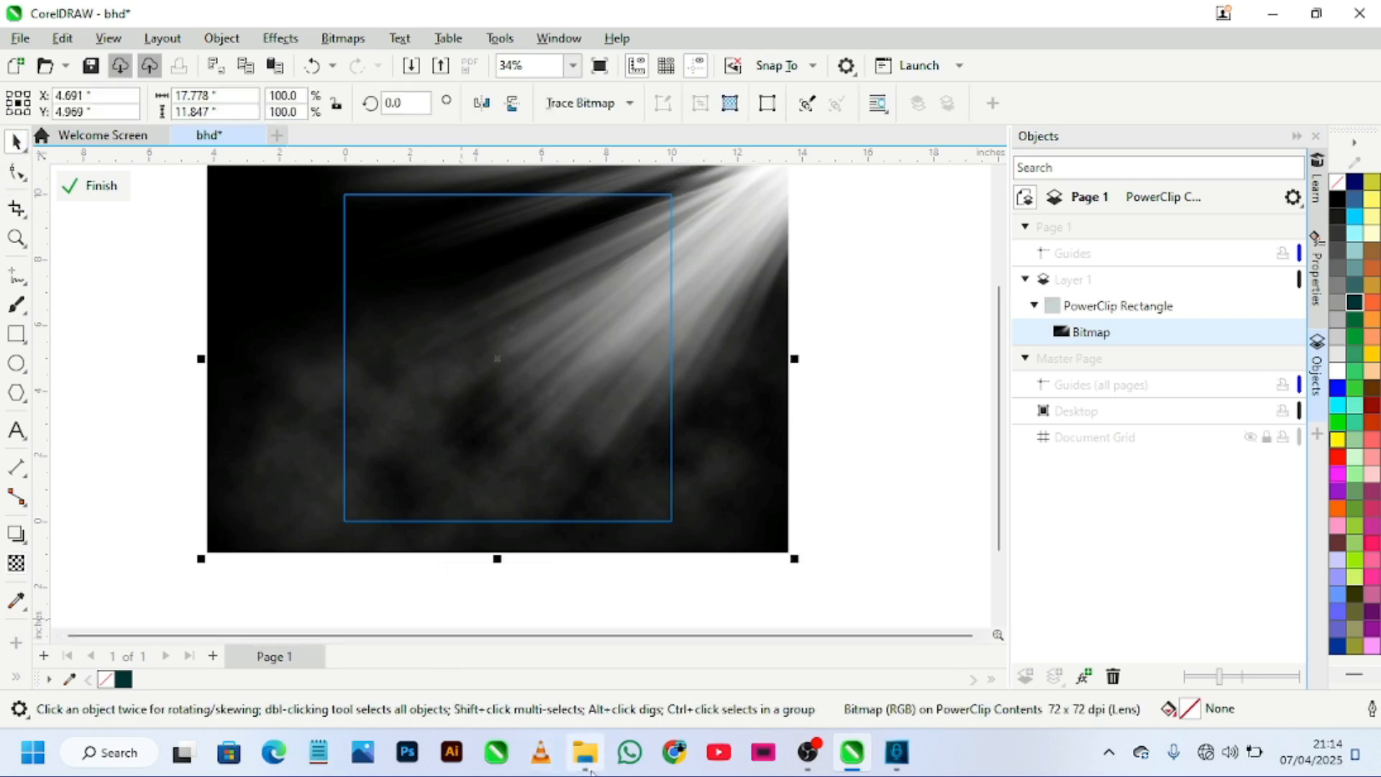
Step: Import the yellow watercolour image 1ba690ff2bcec53f37c8045ab9415465.jpg from the Work folder into the PowerClip contents, outside the frame
mouse_move(594, 771)
left_click(581, 651)
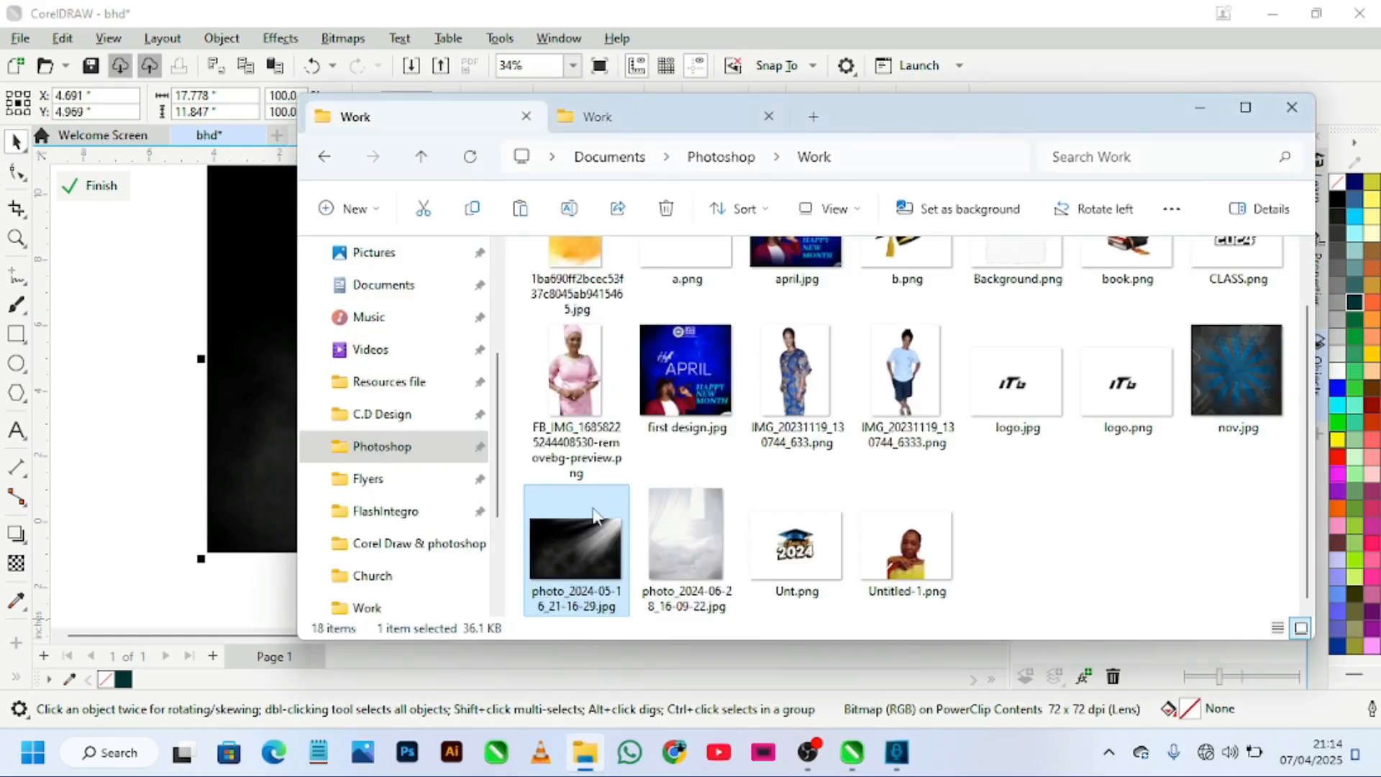
scroll(618, 324, "up", 1)
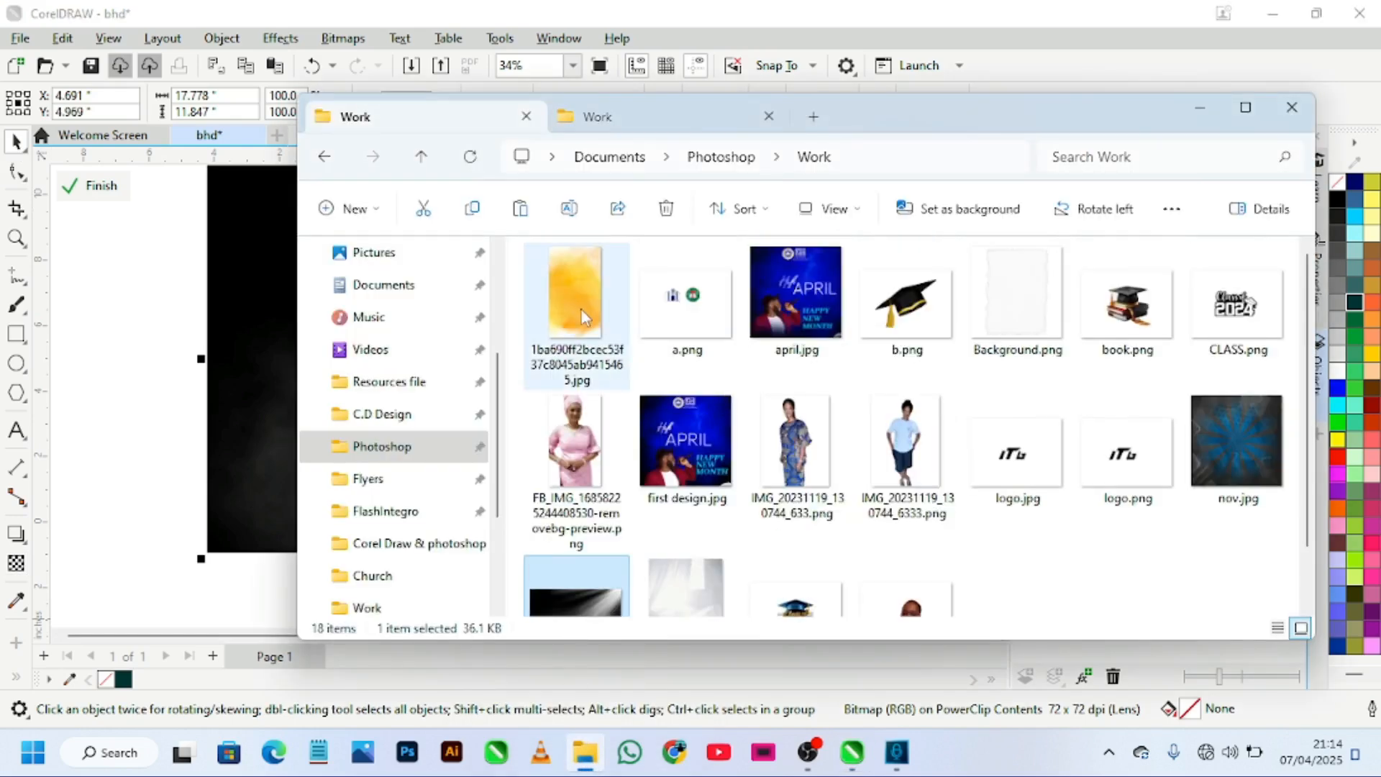
left_click_drag(576, 300, 225, 391)
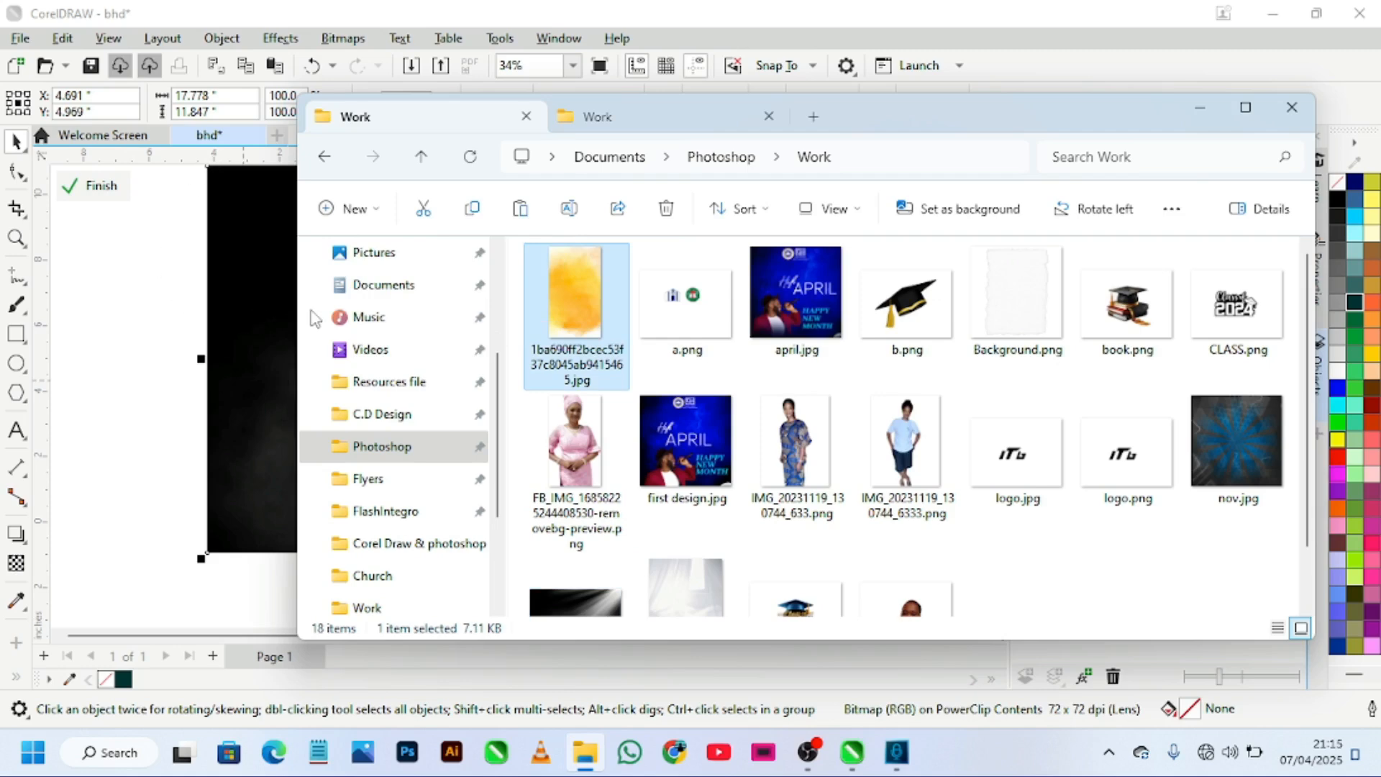
left_click_drag(581, 305, 166, 355)
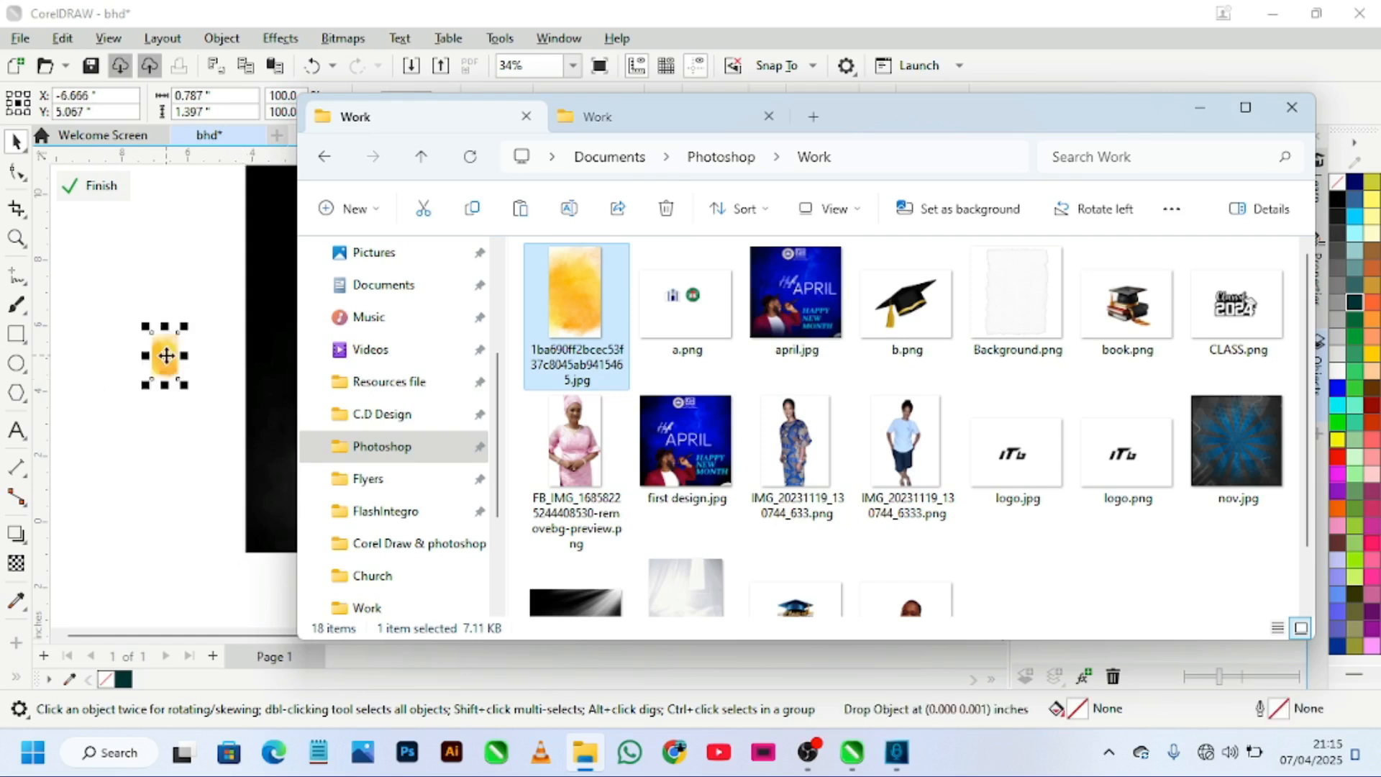
left_click(213, 299)
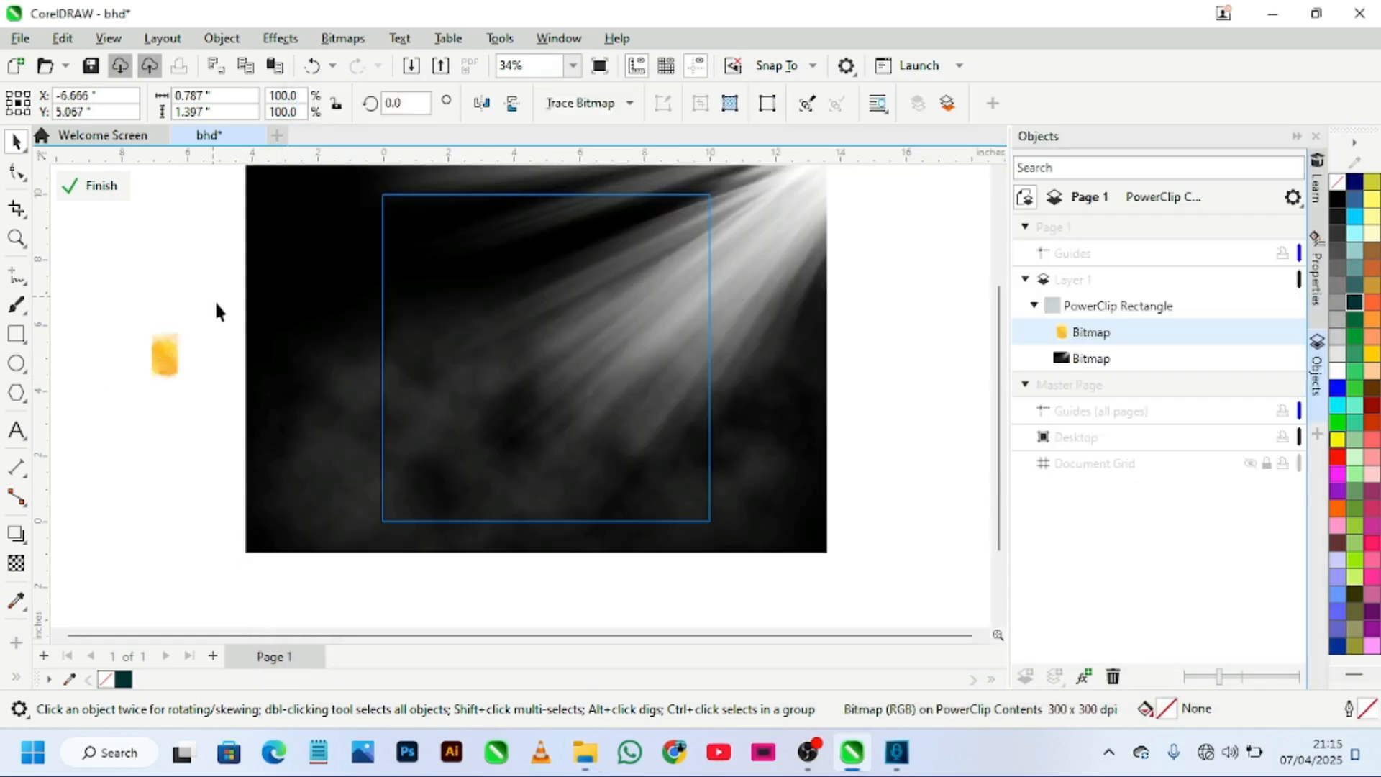
Step: Enlarge the yellow watercolour image to about 14.96 by 26.57 inches and position it over the frame at about X 4.16, Y 5.37
left_click(166, 352)
left_click_drag(179, 377, 322, 396)
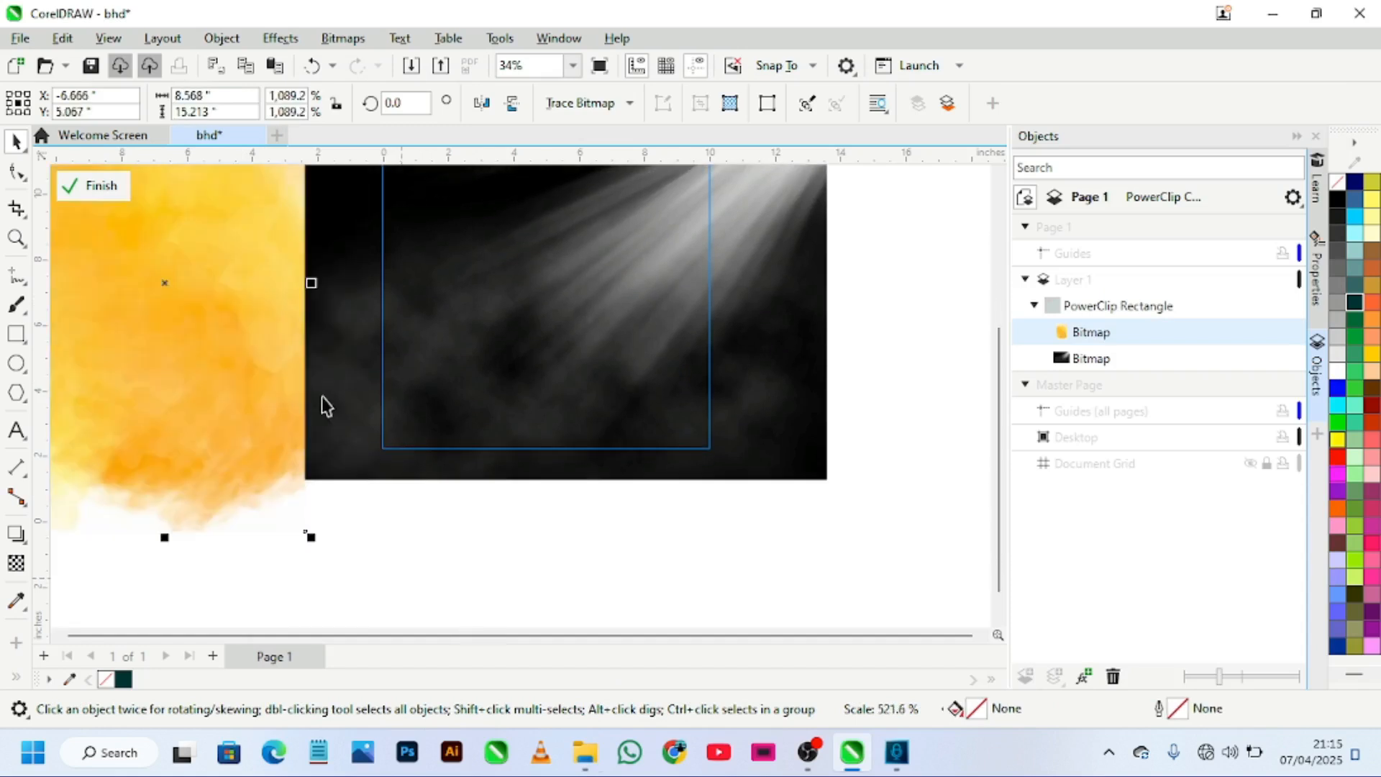
key("p")
scroll(283, 287, "down", 1)
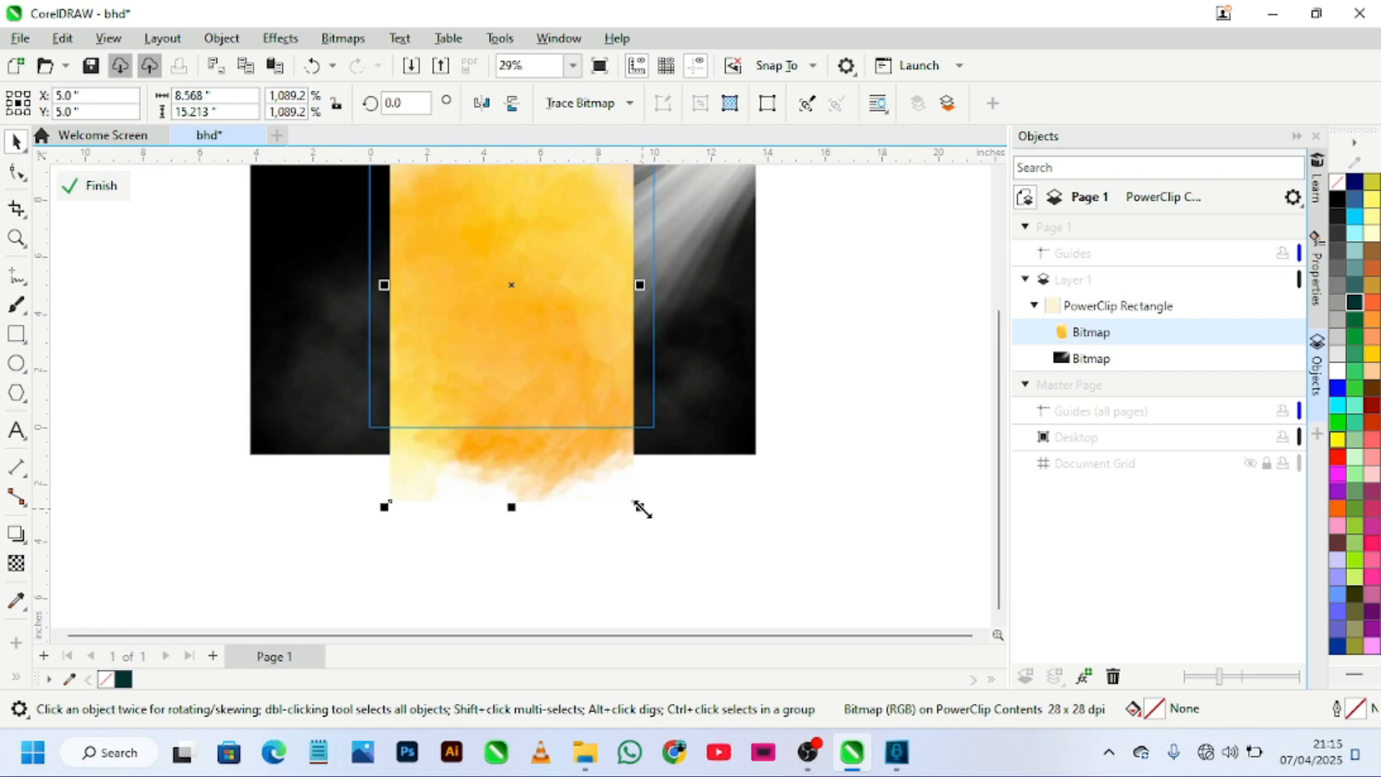
left_click_drag(640, 506, 651, 525)
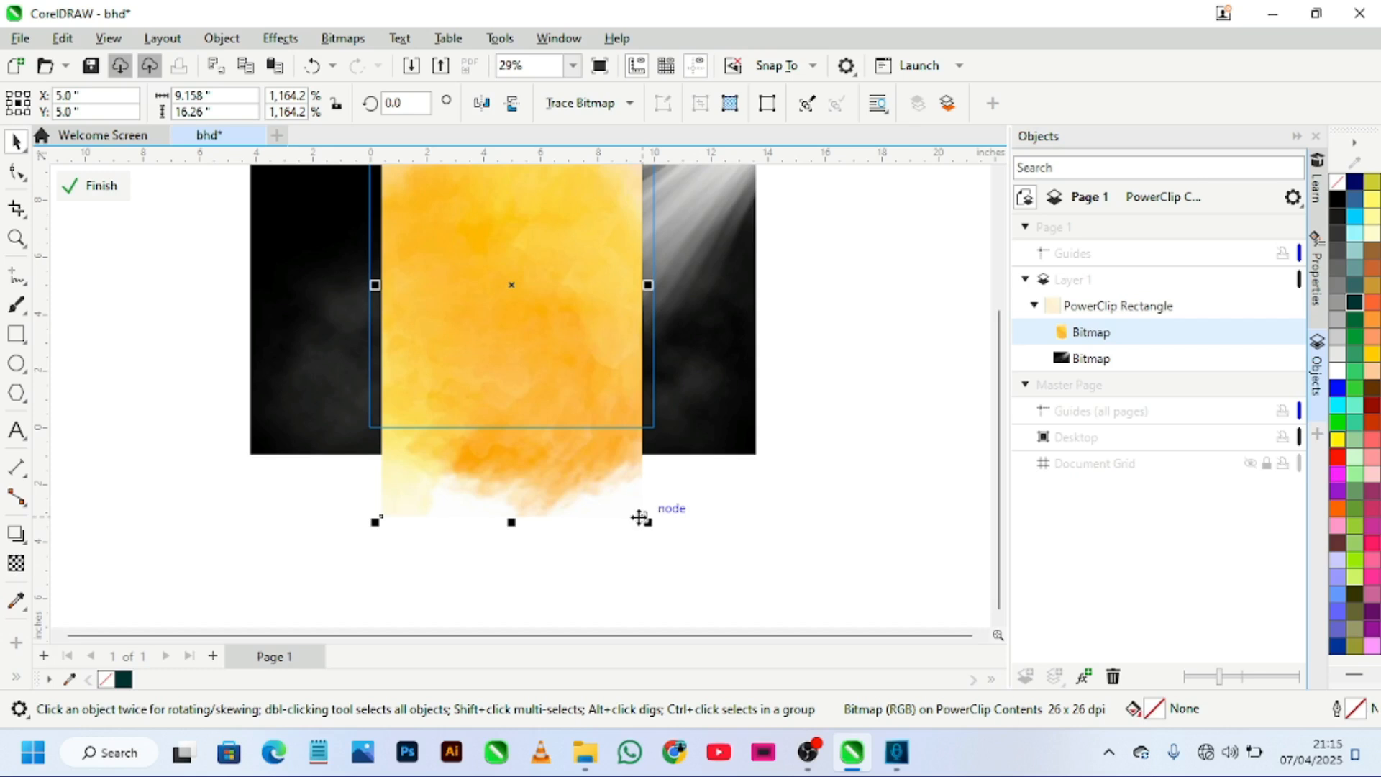
left_click_drag(647, 524, 745, 625)
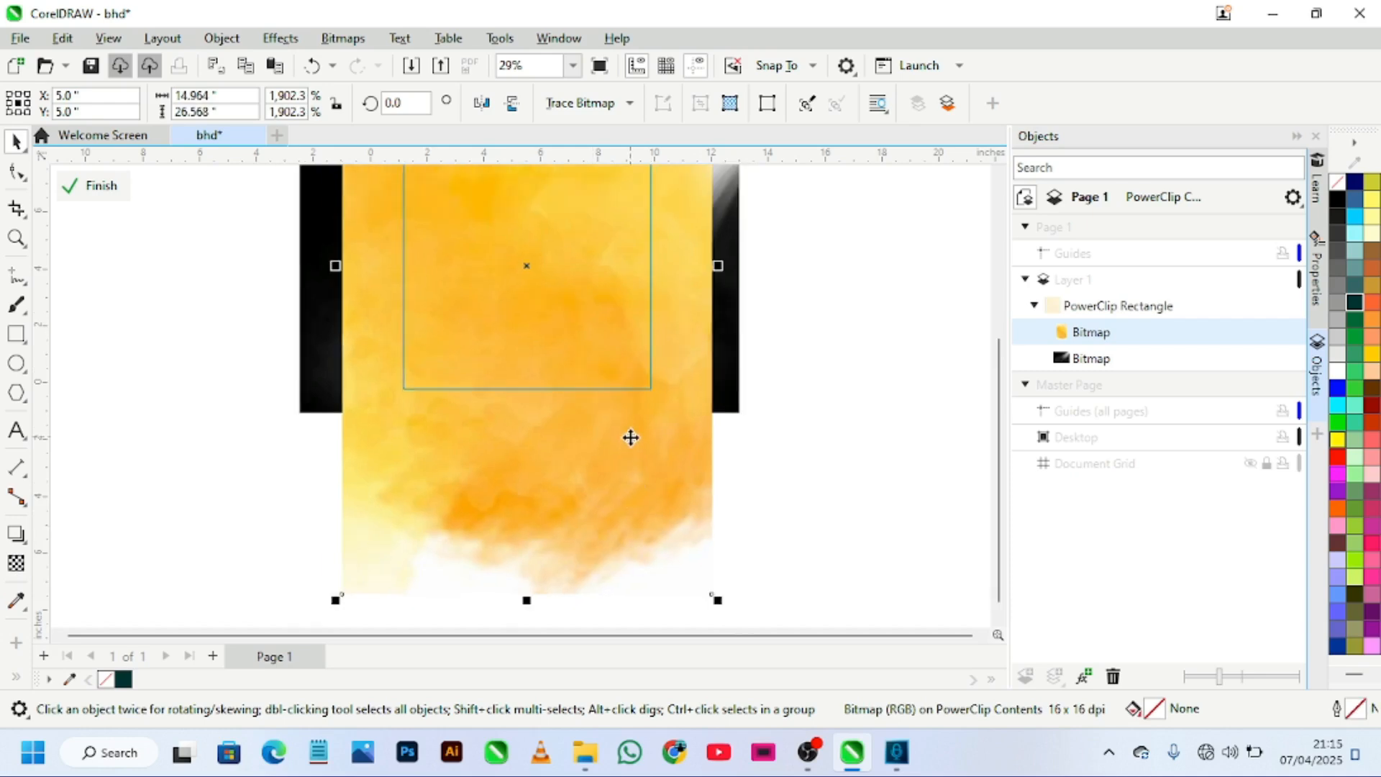
scroll(628, 434, "down", 4)
left_click_drag(612, 466, 602, 462)
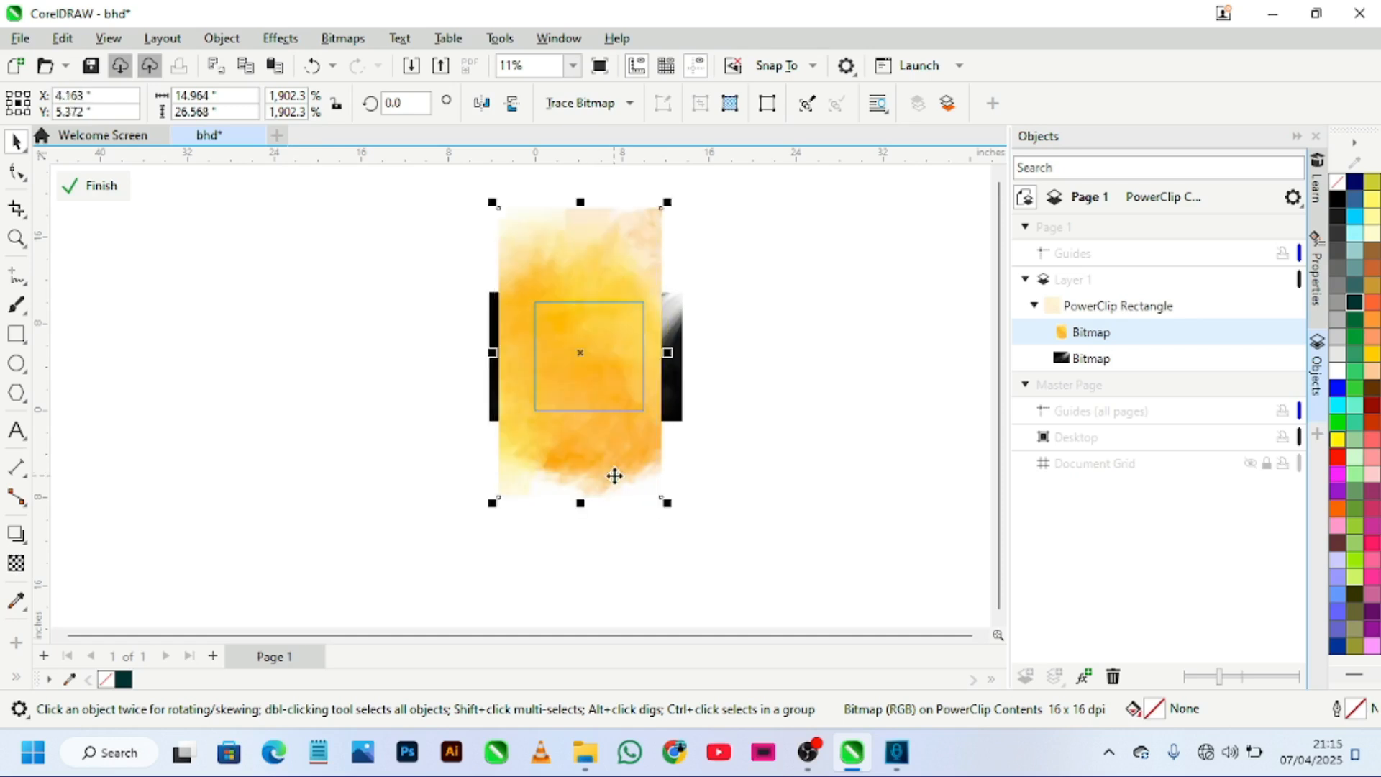
Step: Set the yellow watercolour image's transparency merge mode to Subtract
left_click(16, 565)
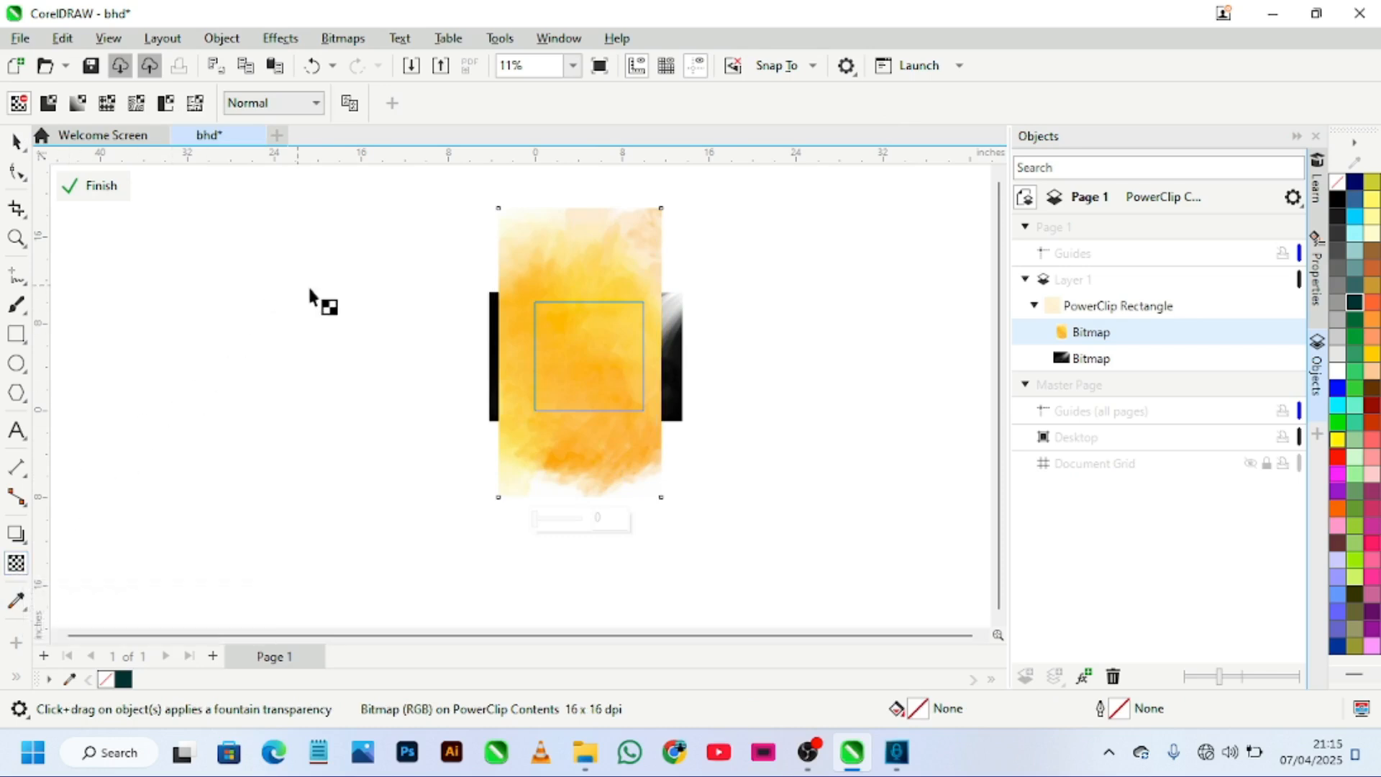
left_click(316, 103)
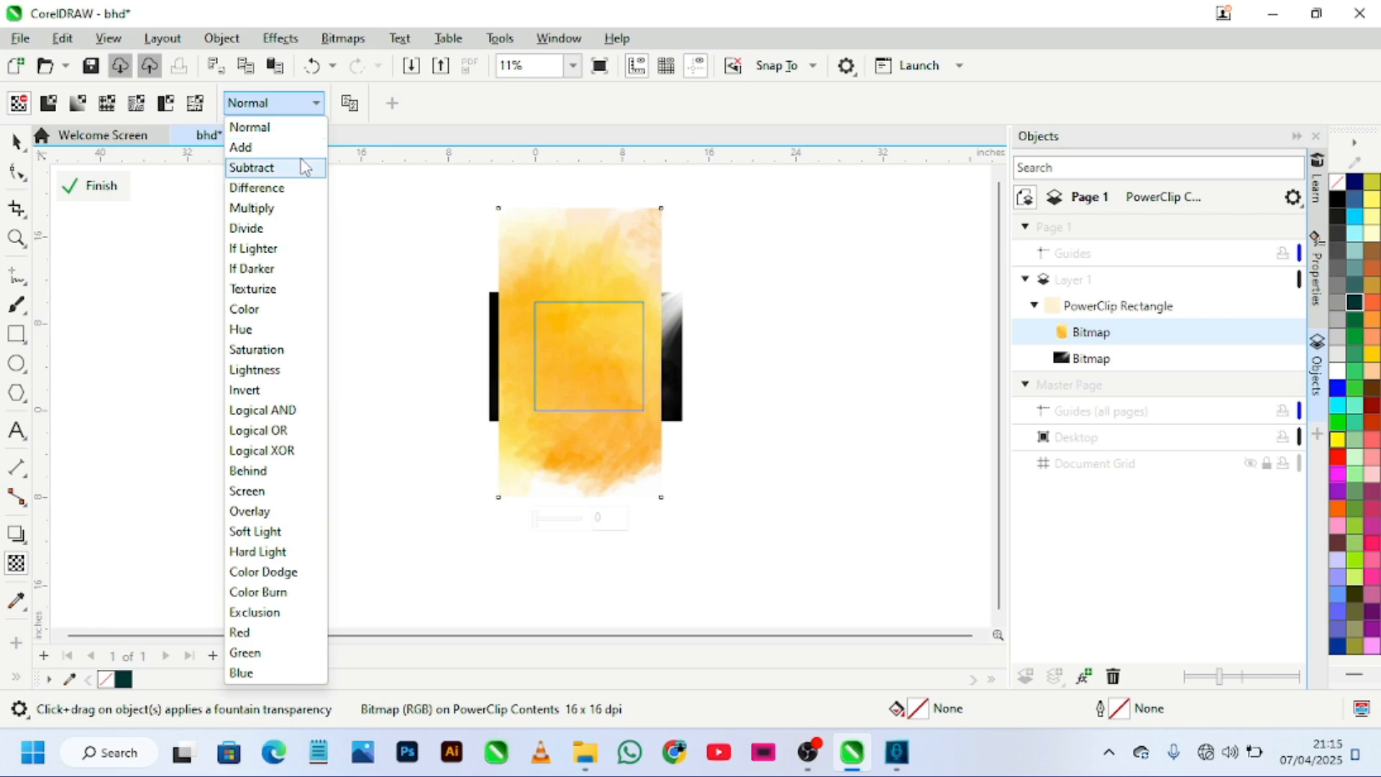
left_click(256, 169)
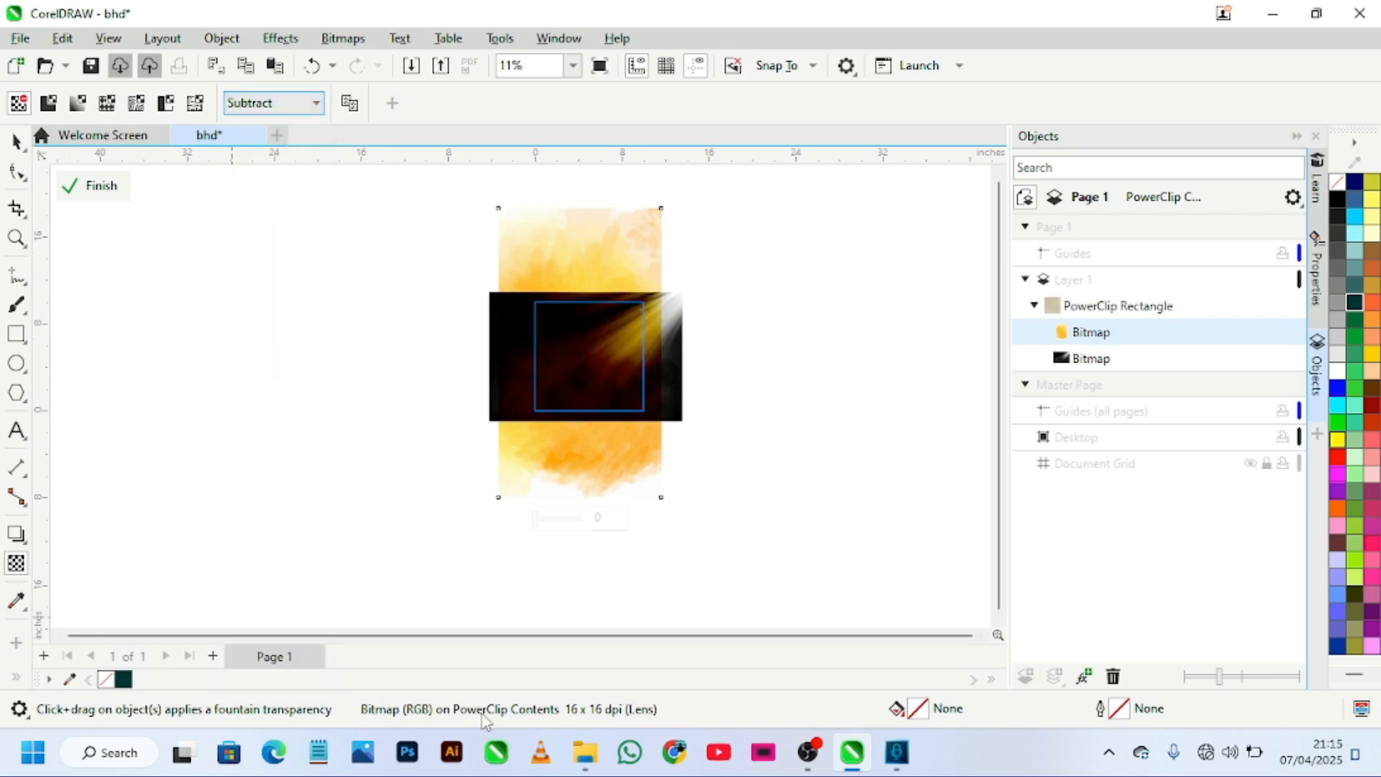
Step: Import photo_2024-06-28_16-09-22.jpg from the Work folder into the PowerClip contents at about 18.2 by 22.7 inches, covering the frame
left_click(582, 765)
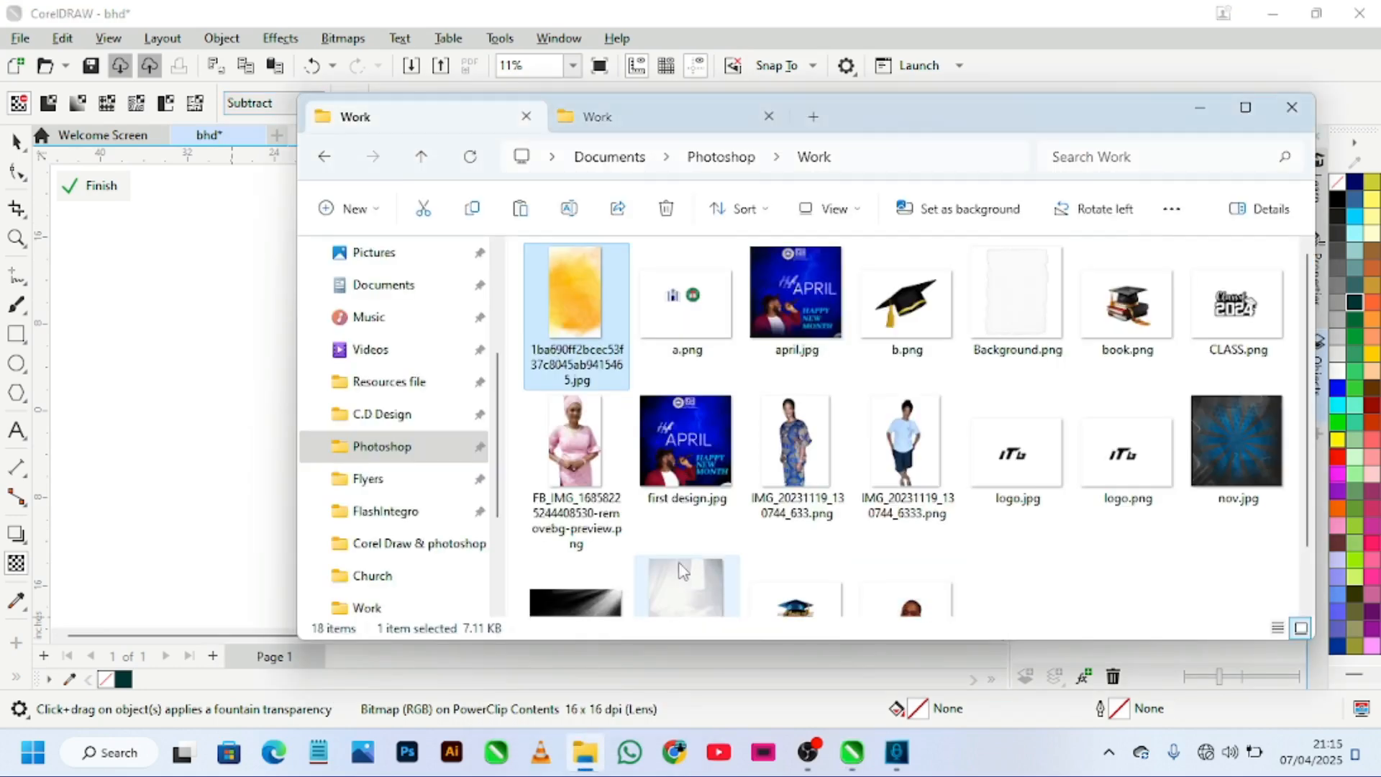
scroll(689, 552, "down", 1)
left_click_drag(692, 553, 584, 597)
left_click(175, 436)
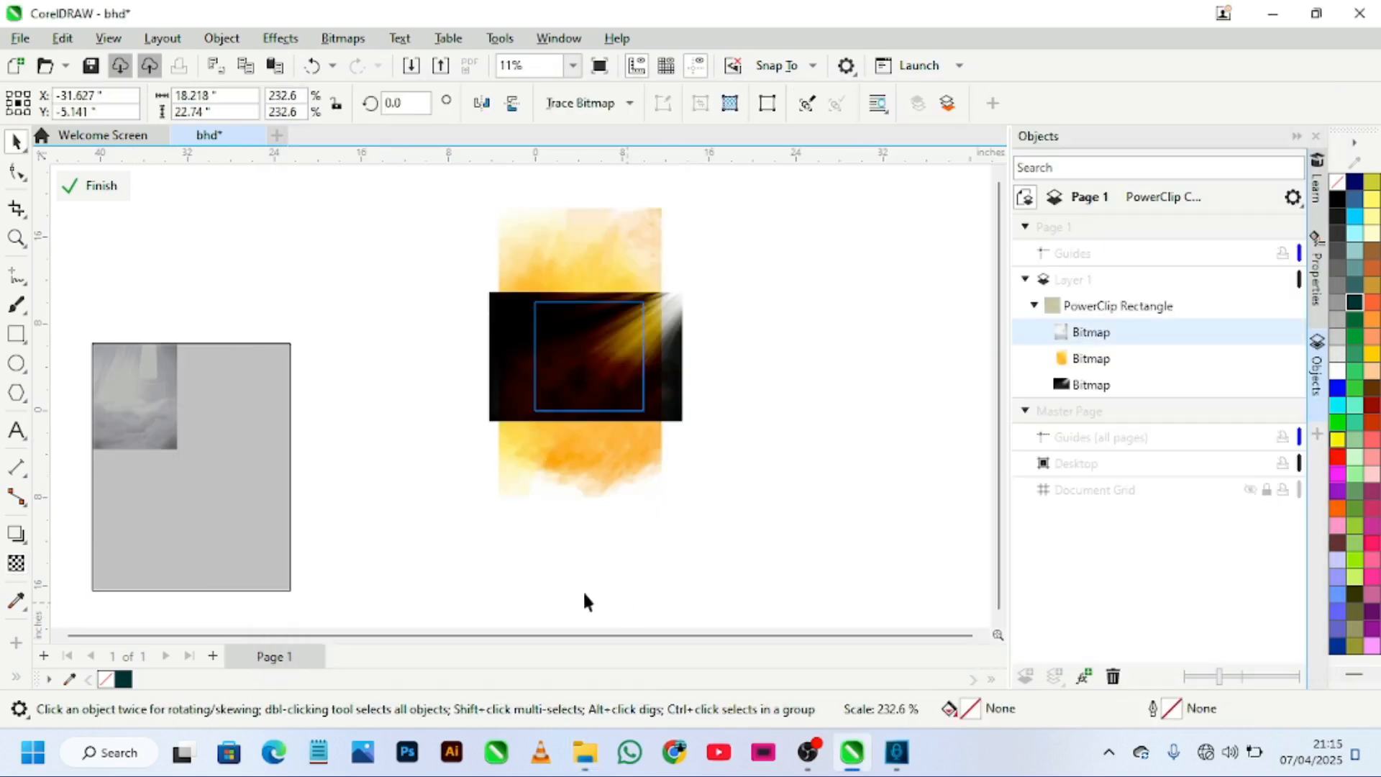
key("p")
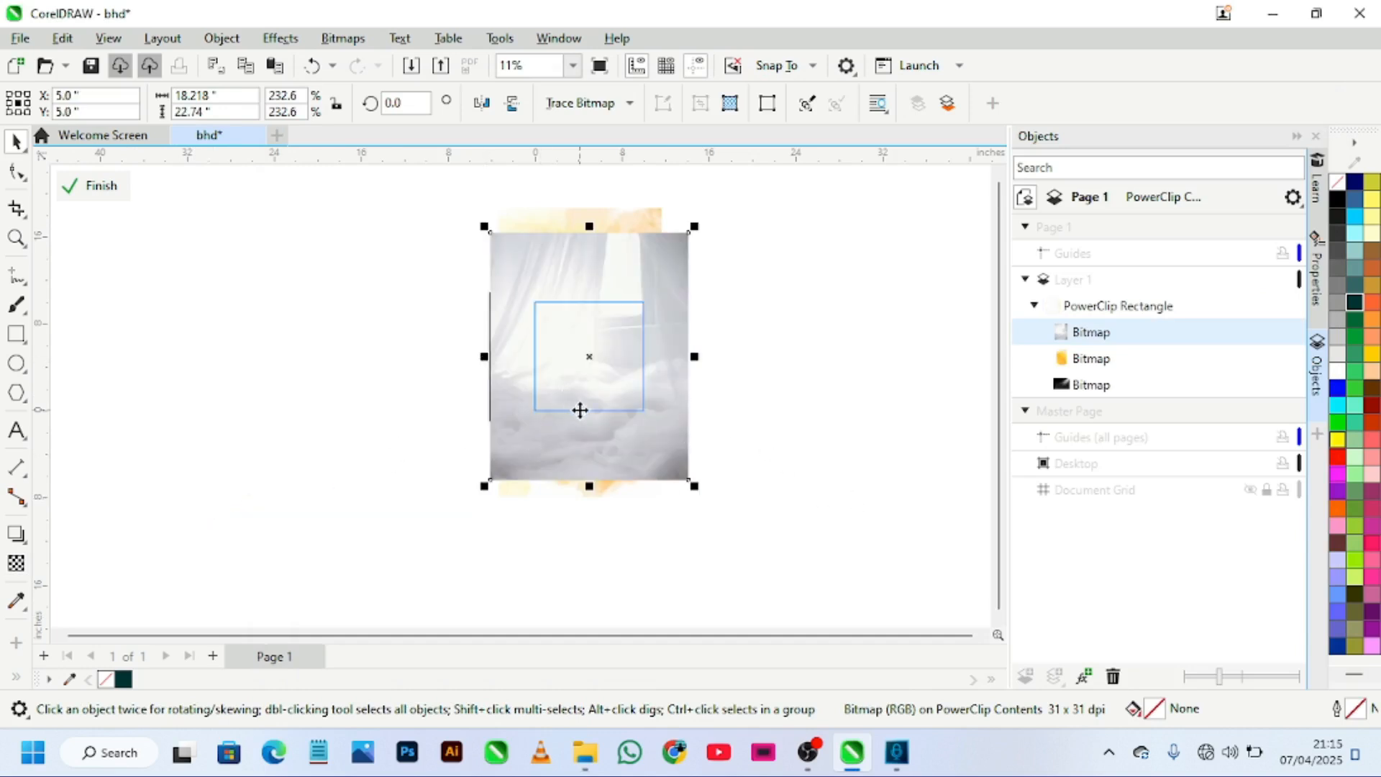
left_click_drag(579, 410, 588, 437)
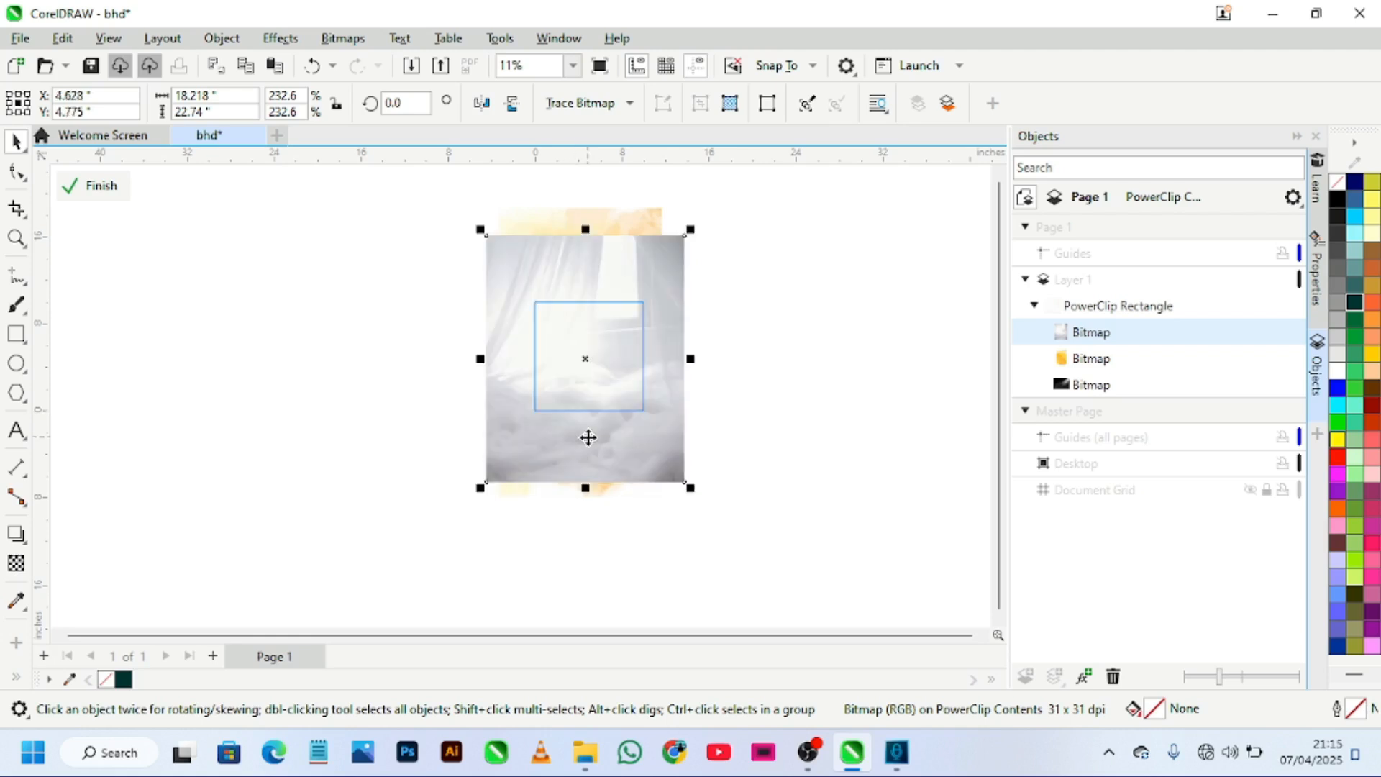
Step: Set the grey curtain-and-cloud photo's transparency merge mode to Add and finish editing the PowerClip contents
left_click(17, 564)
left_click(312, 109)
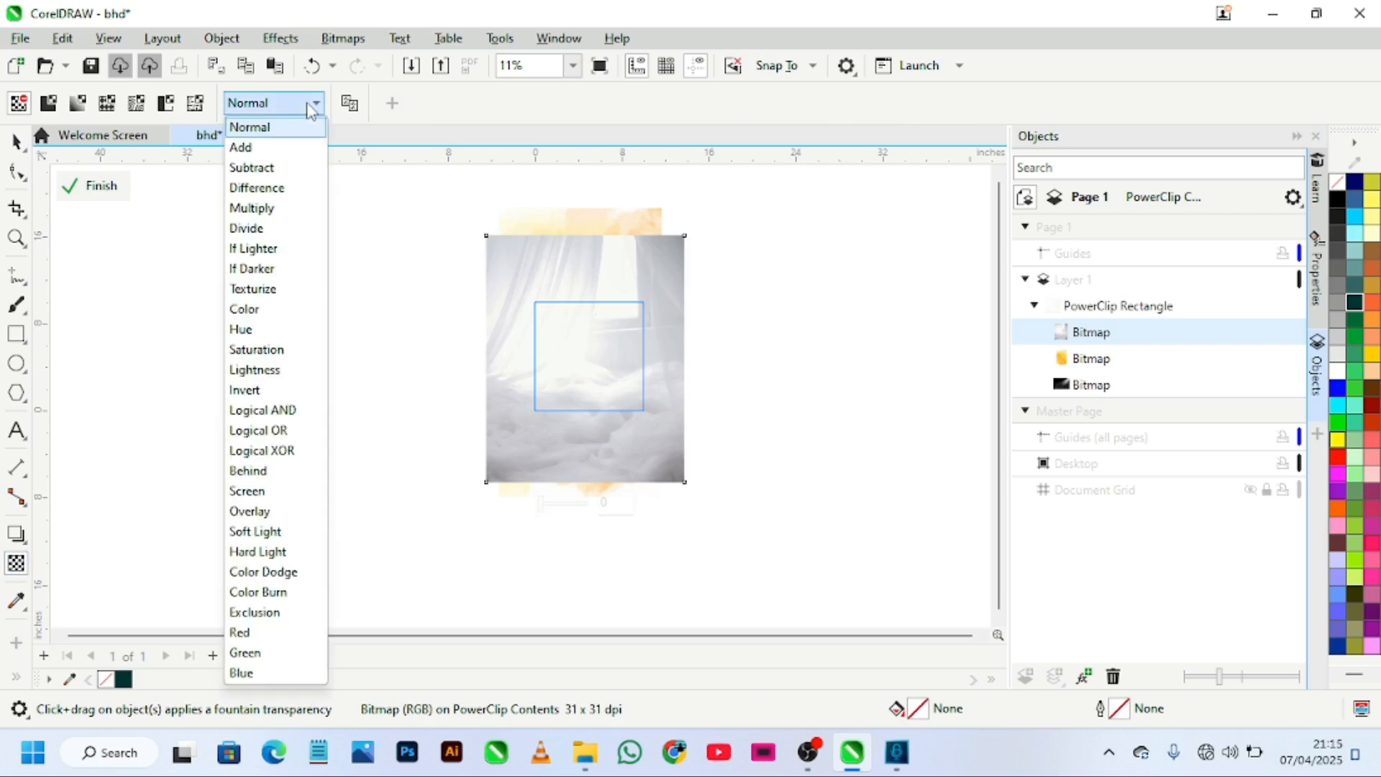
left_click(272, 151)
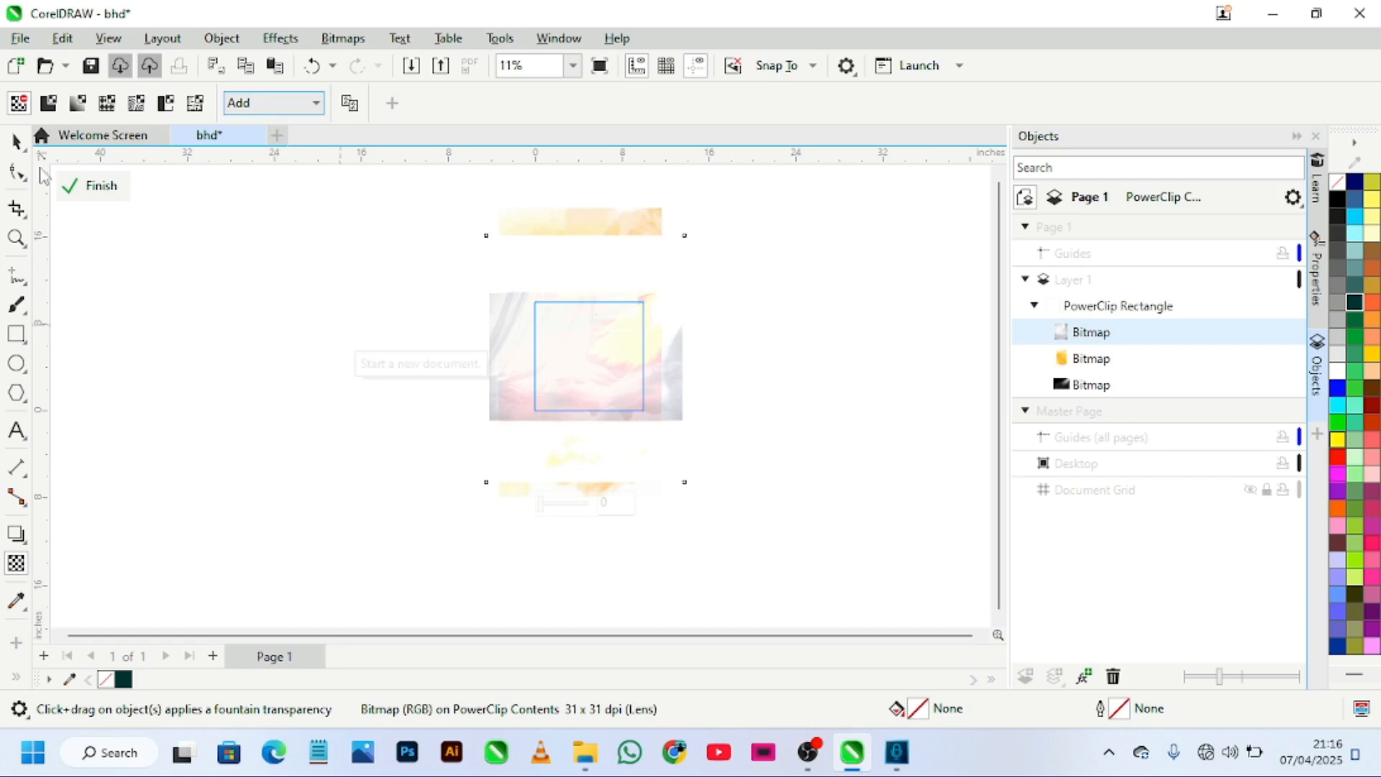
left_click(16, 141)
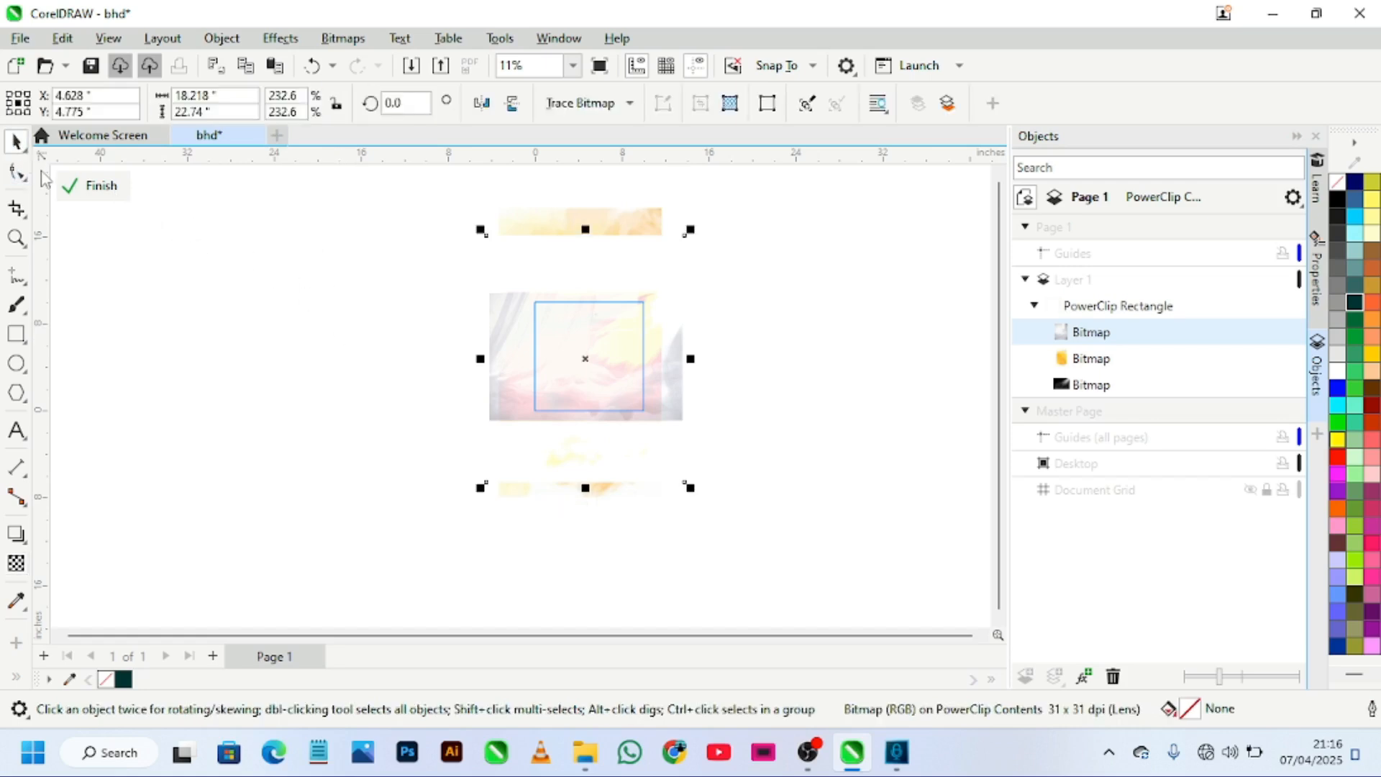
left_click(90, 191)
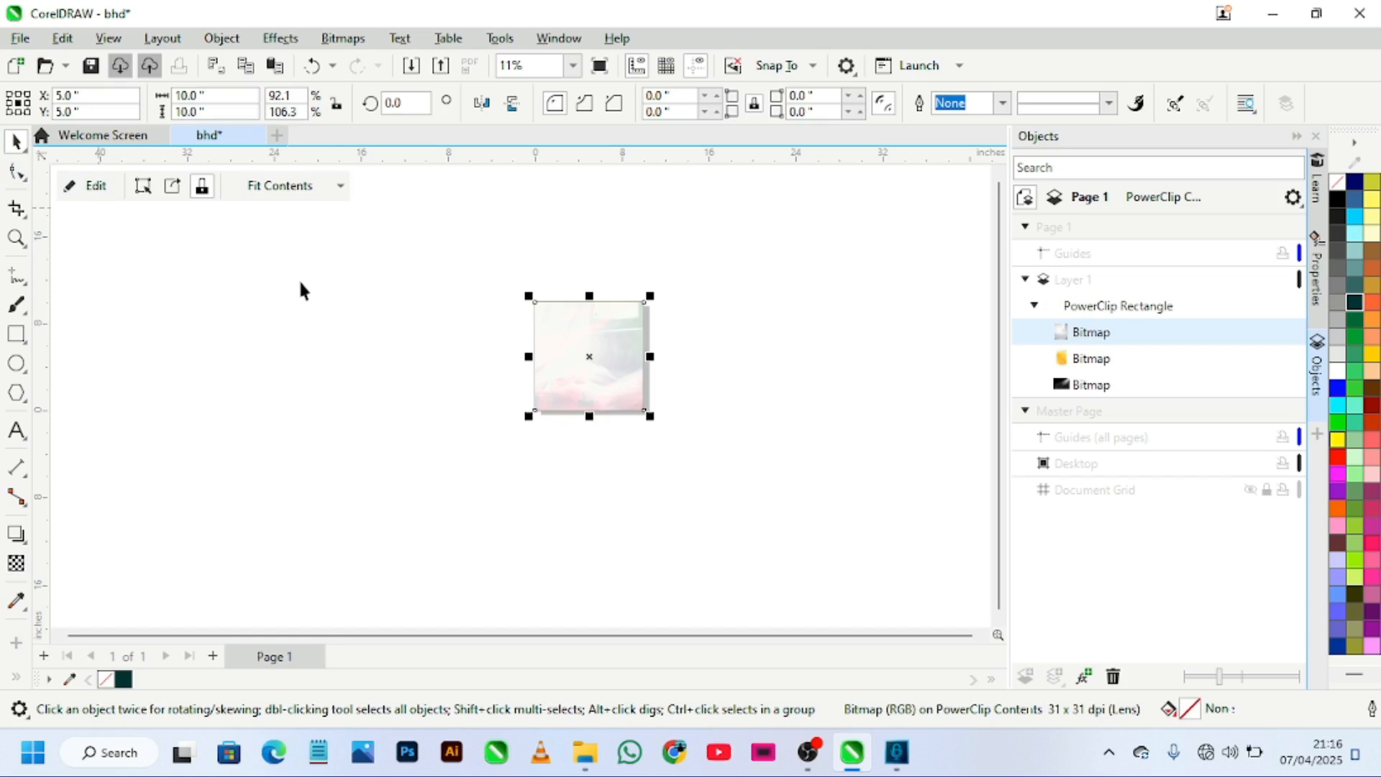
Step: Import the cut-out photo of the woman in pink from the Work folder and move it to about X -0.41, Y 5.97 inches
key("shift+F2")
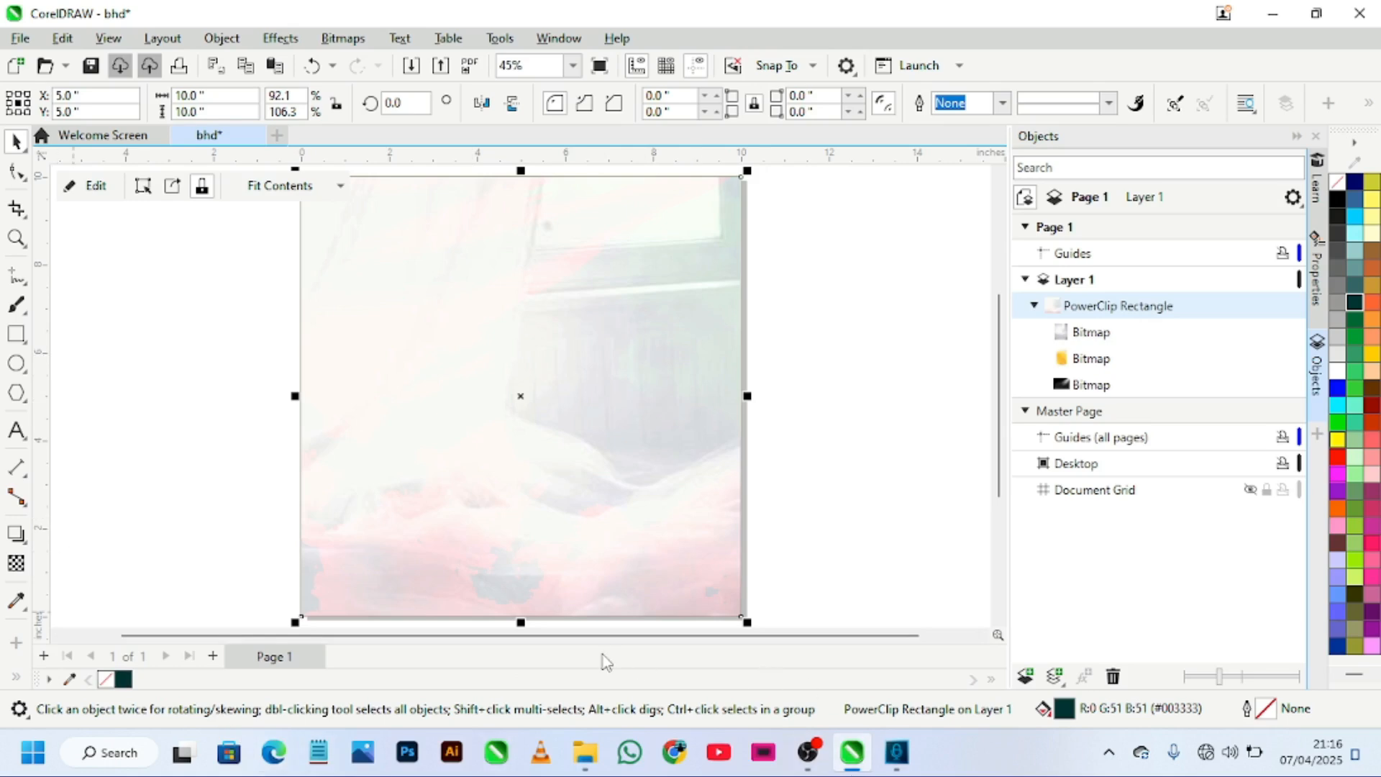
mouse_move(599, 754)
left_click(599, 761)
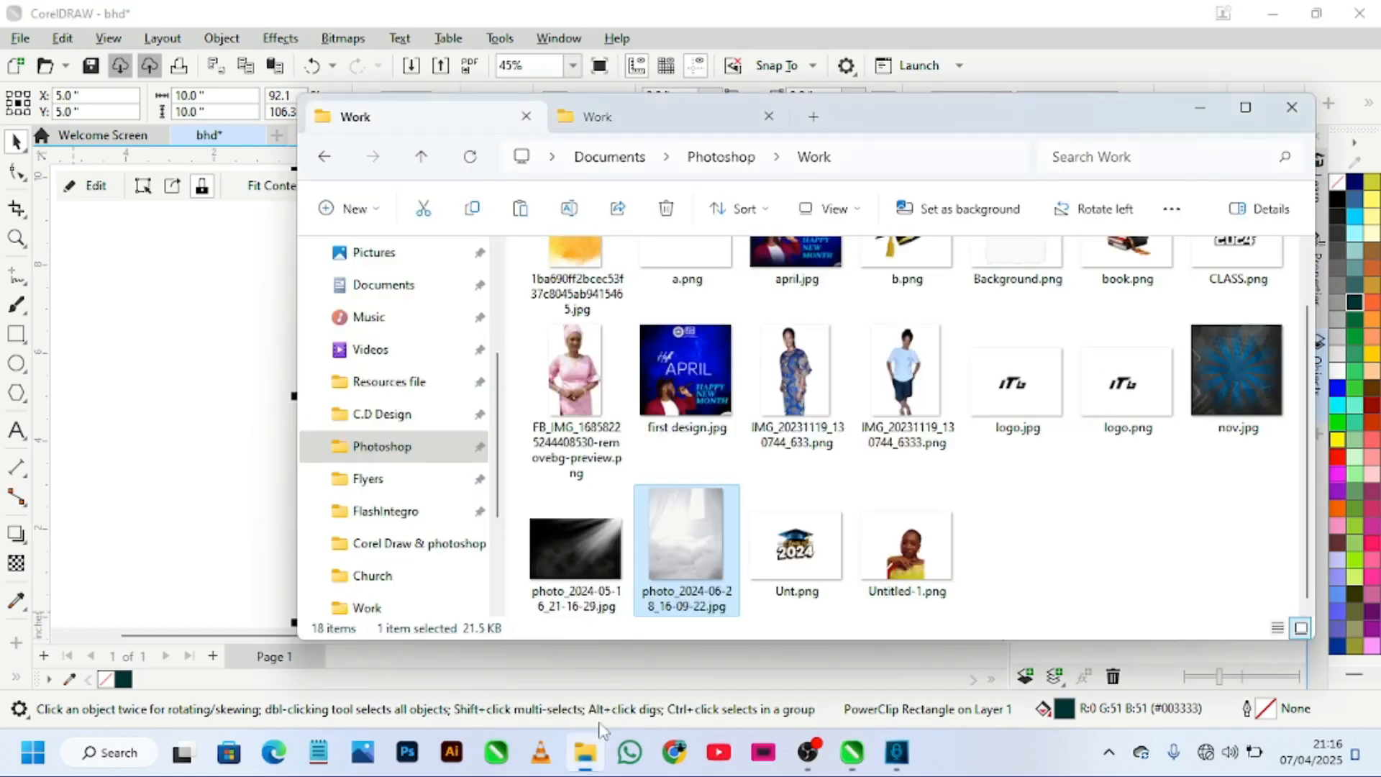
scroll(603, 460, "up", 1)
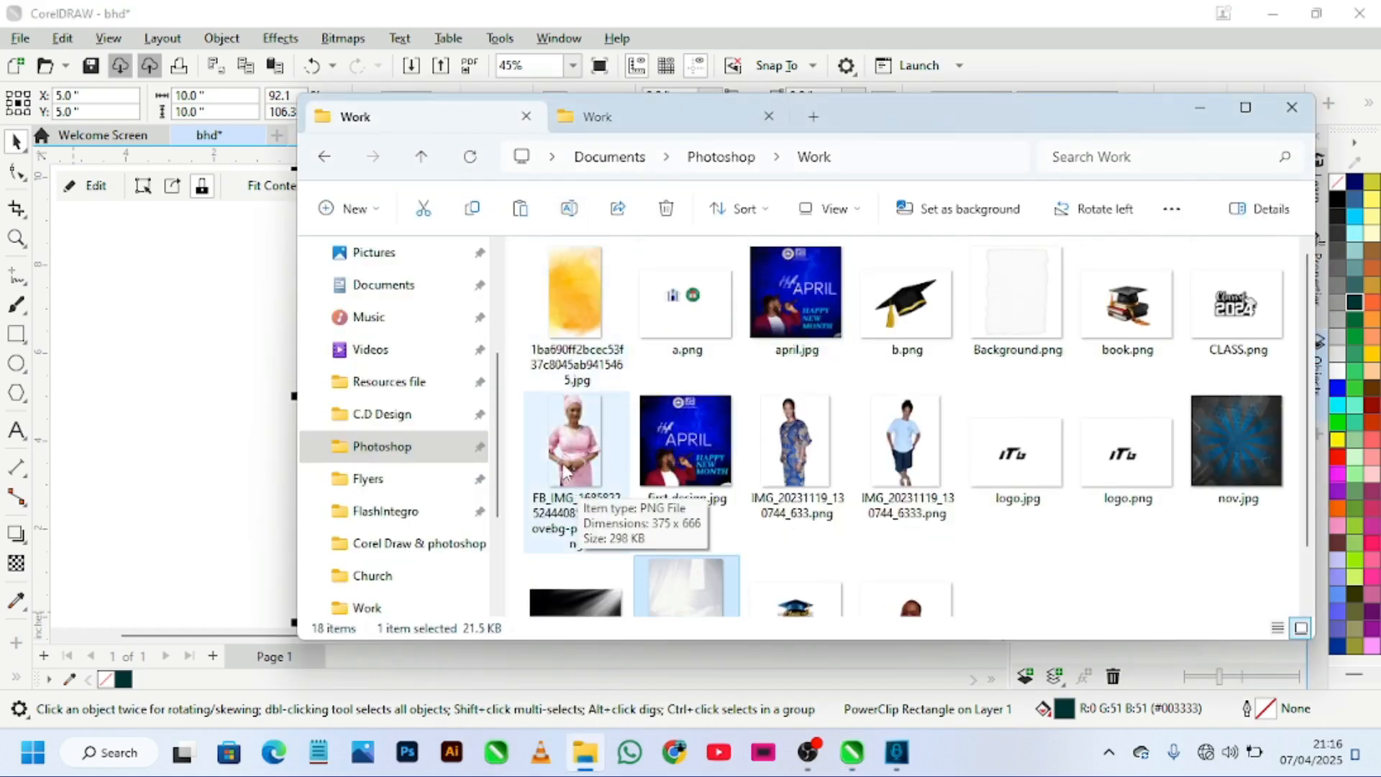
left_click_drag(570, 458, 414, 437)
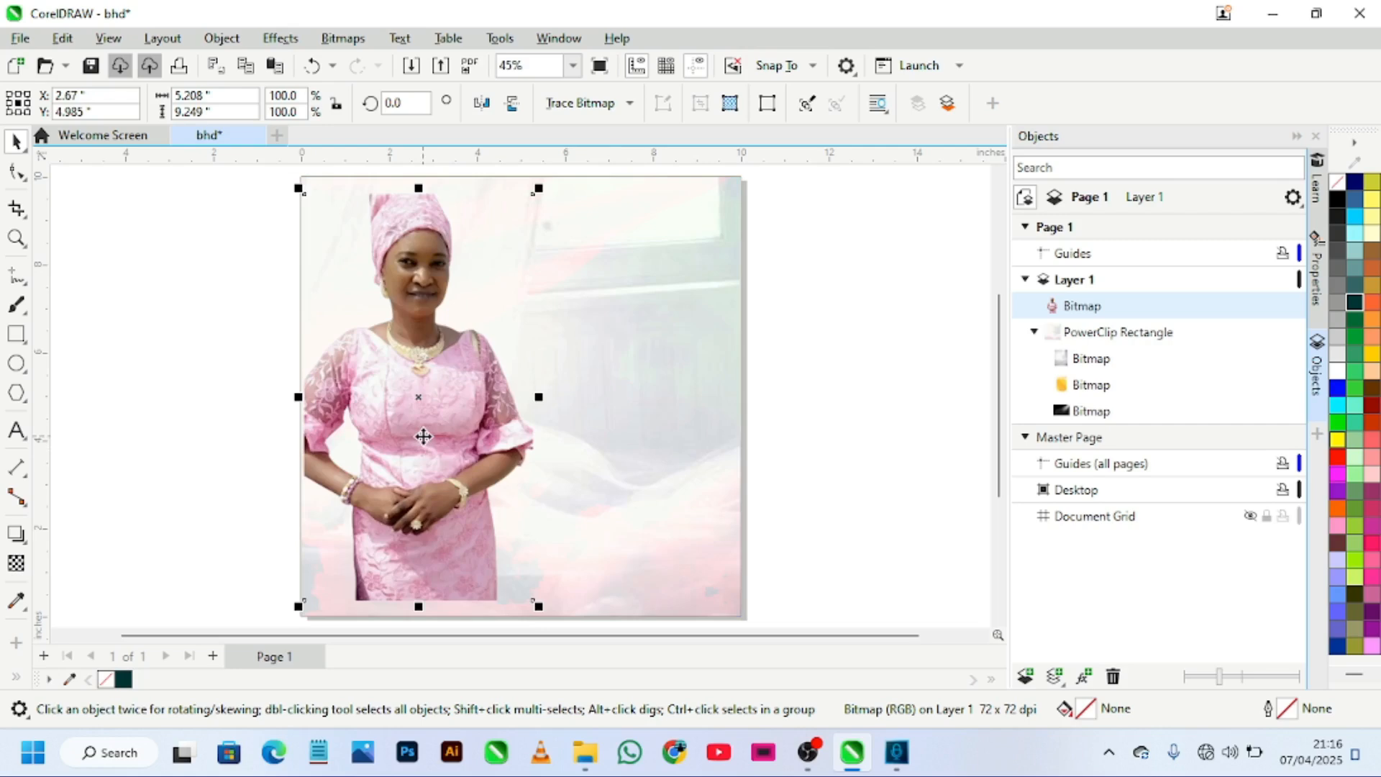
left_click_drag(412, 450, 287, 396)
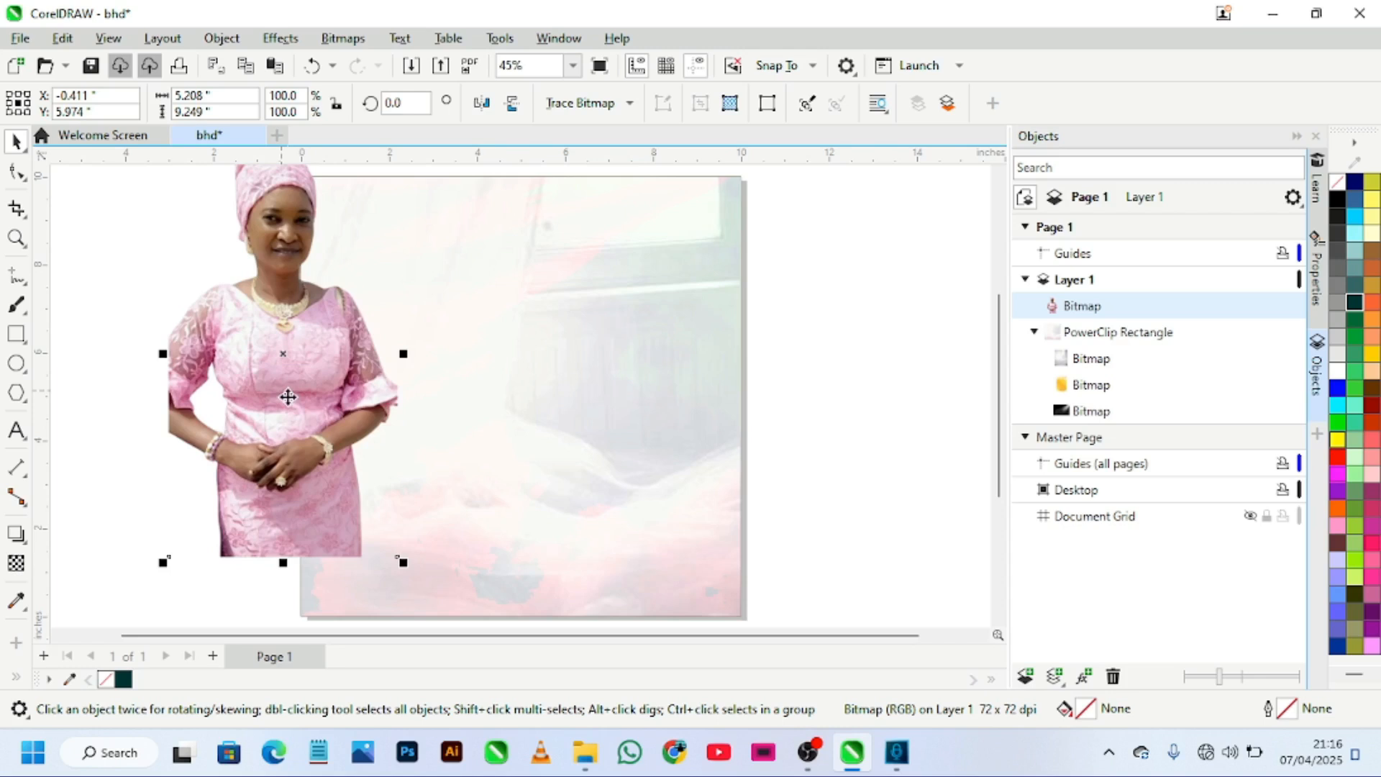
Step: Add artistic text on the page's lower half with "happy birthday", "mrs", the celebrant's full name and the birthday date on separate lines
left_click(18, 431)
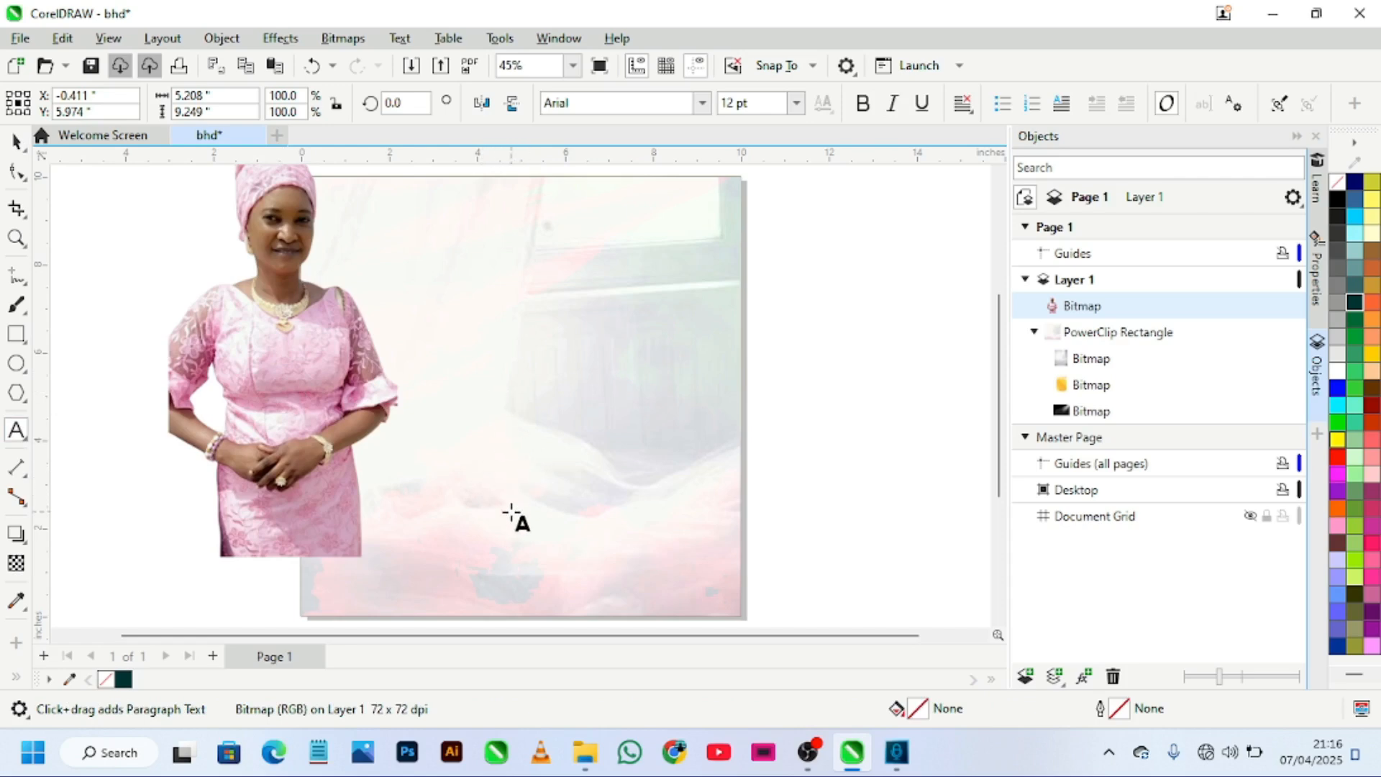
left_click(473, 500)
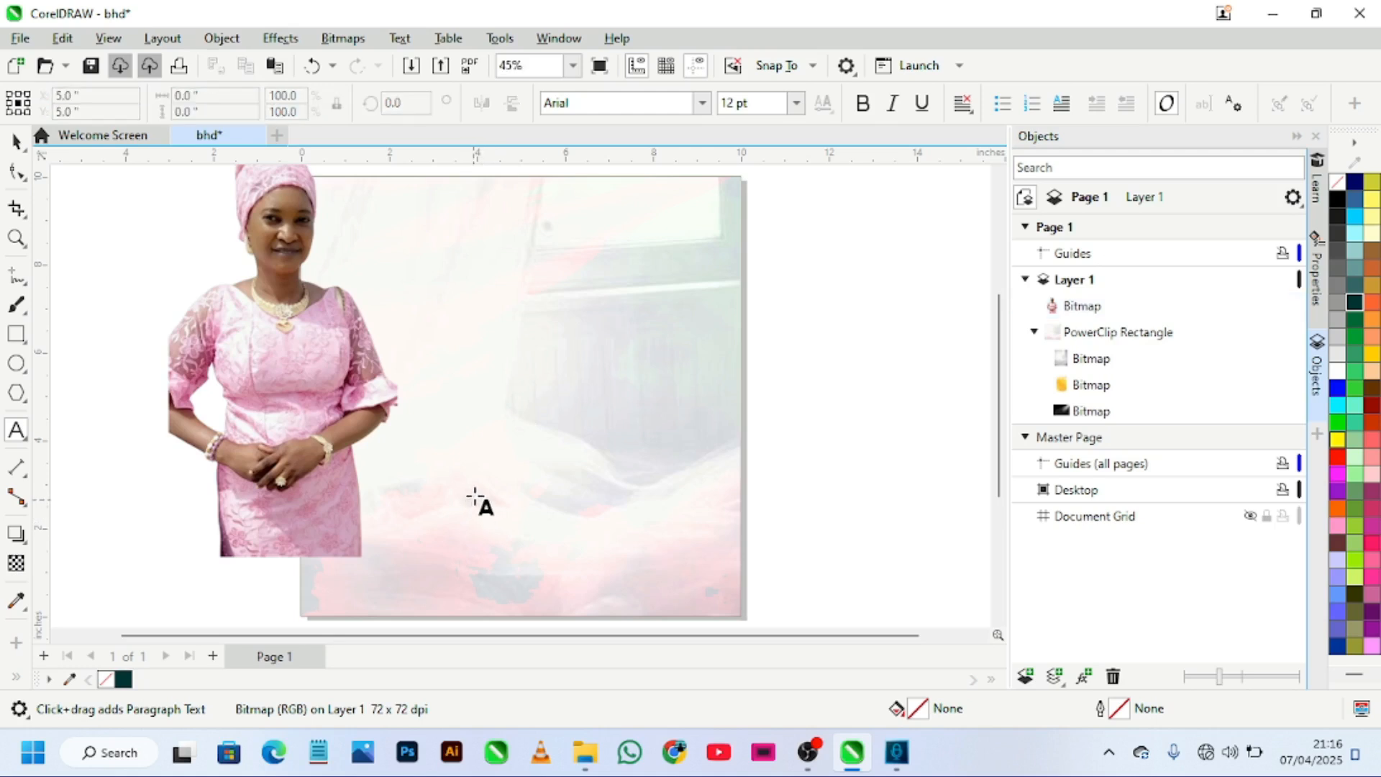
left_click(507, 531)
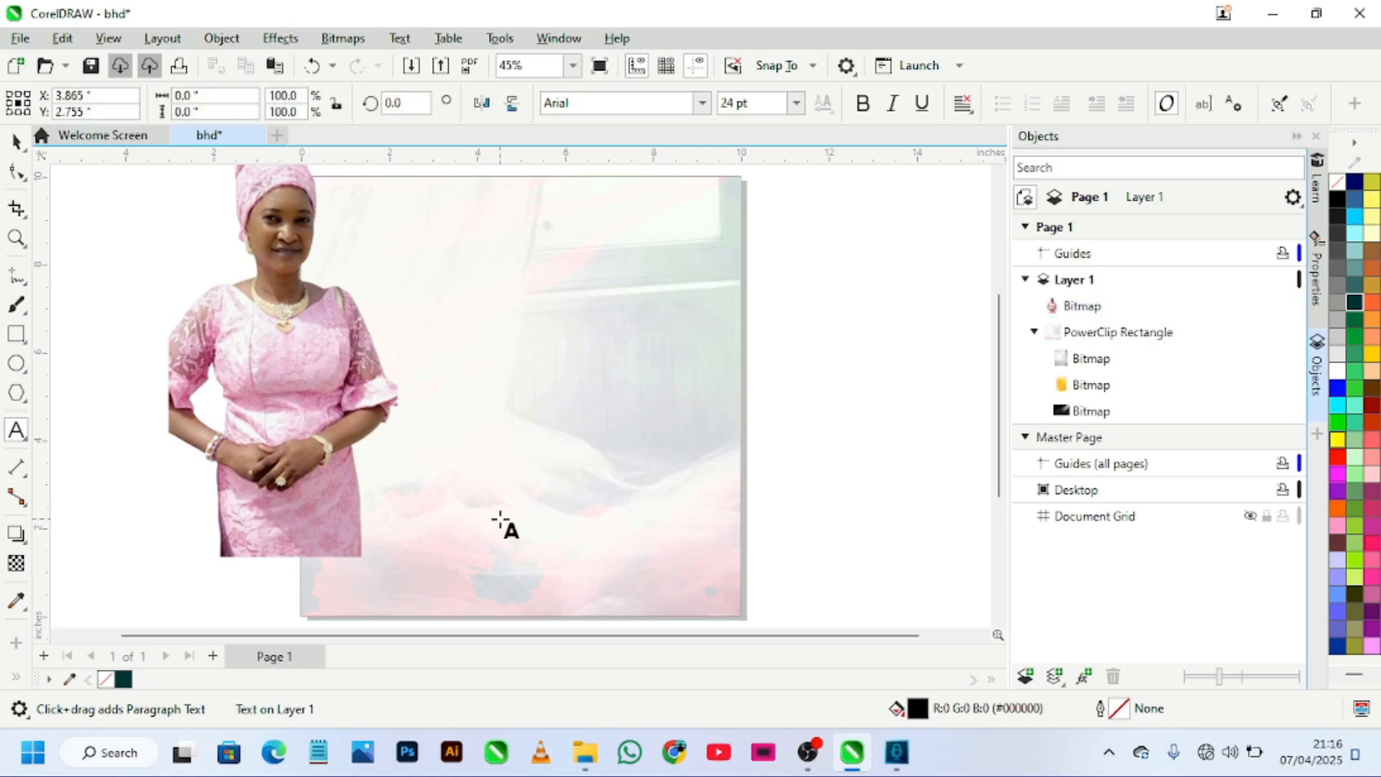
type("ha")
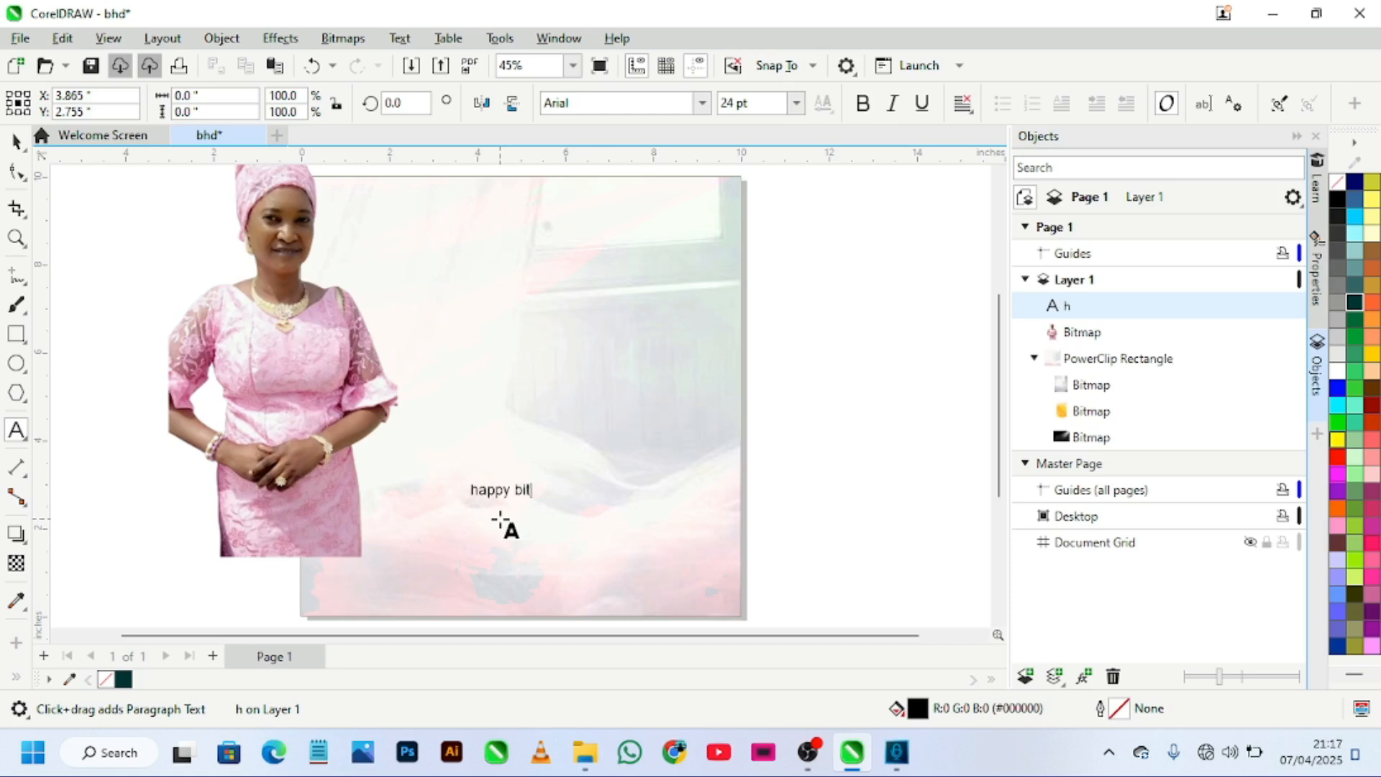
type("ppy birthday")
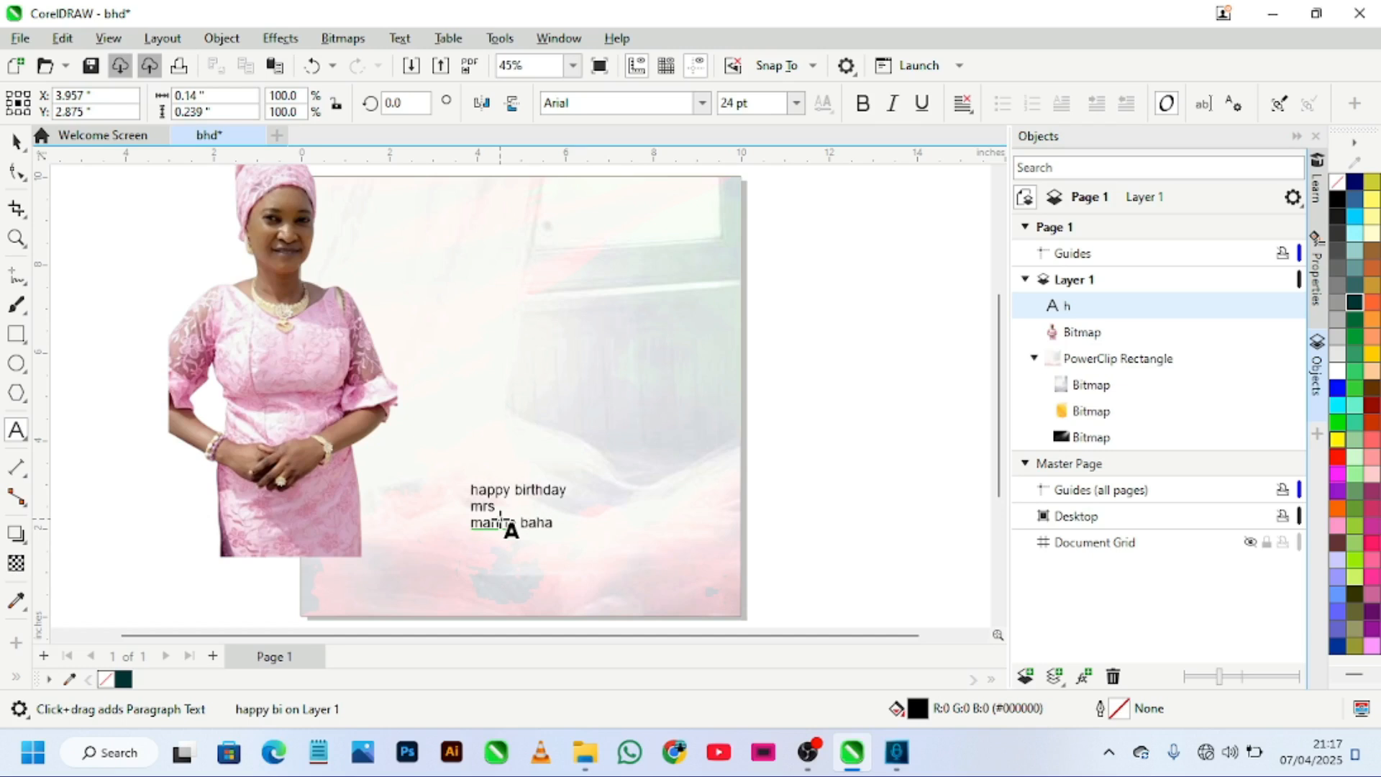
type("go")
key("Return")
key("Escape")
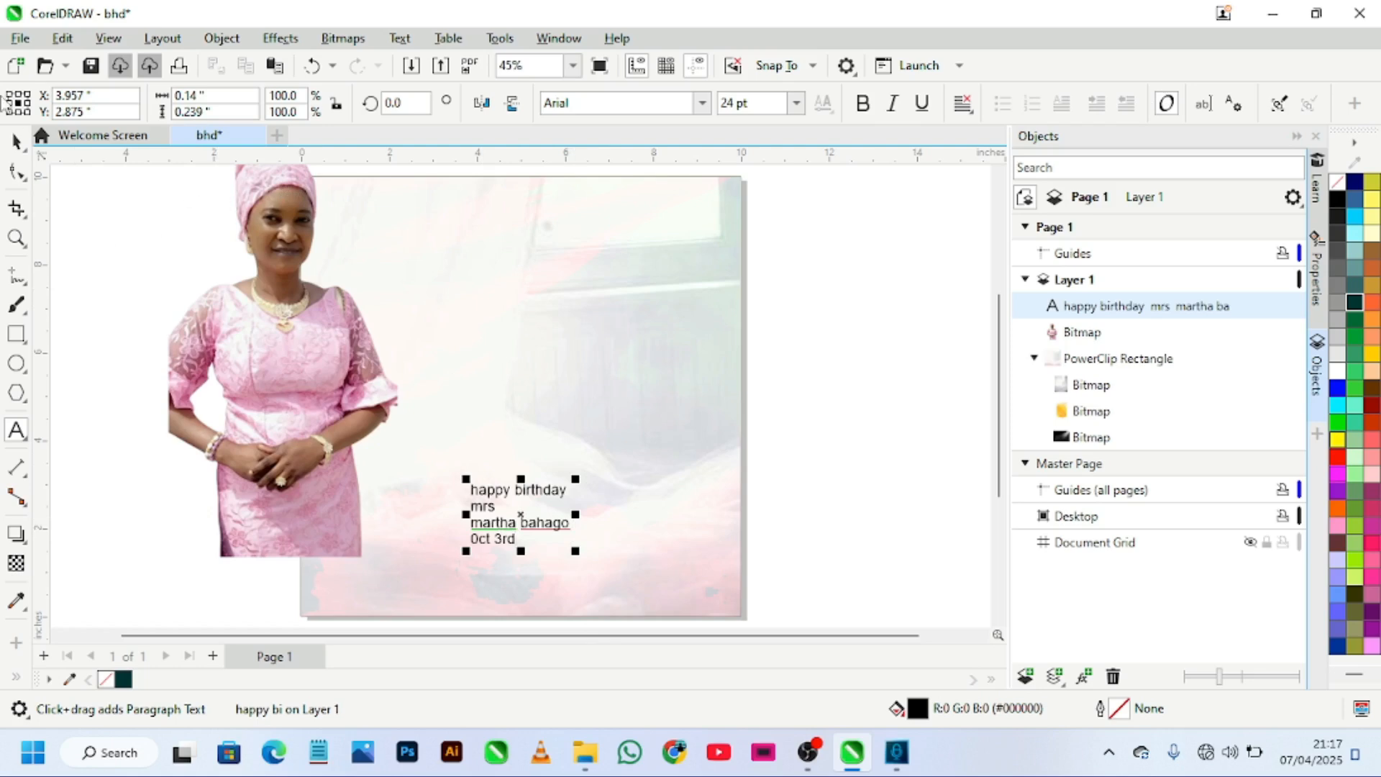
Step: Enlarge the birthday text to about 38 pt and break it apart into separate lines
left_click(16, 142)
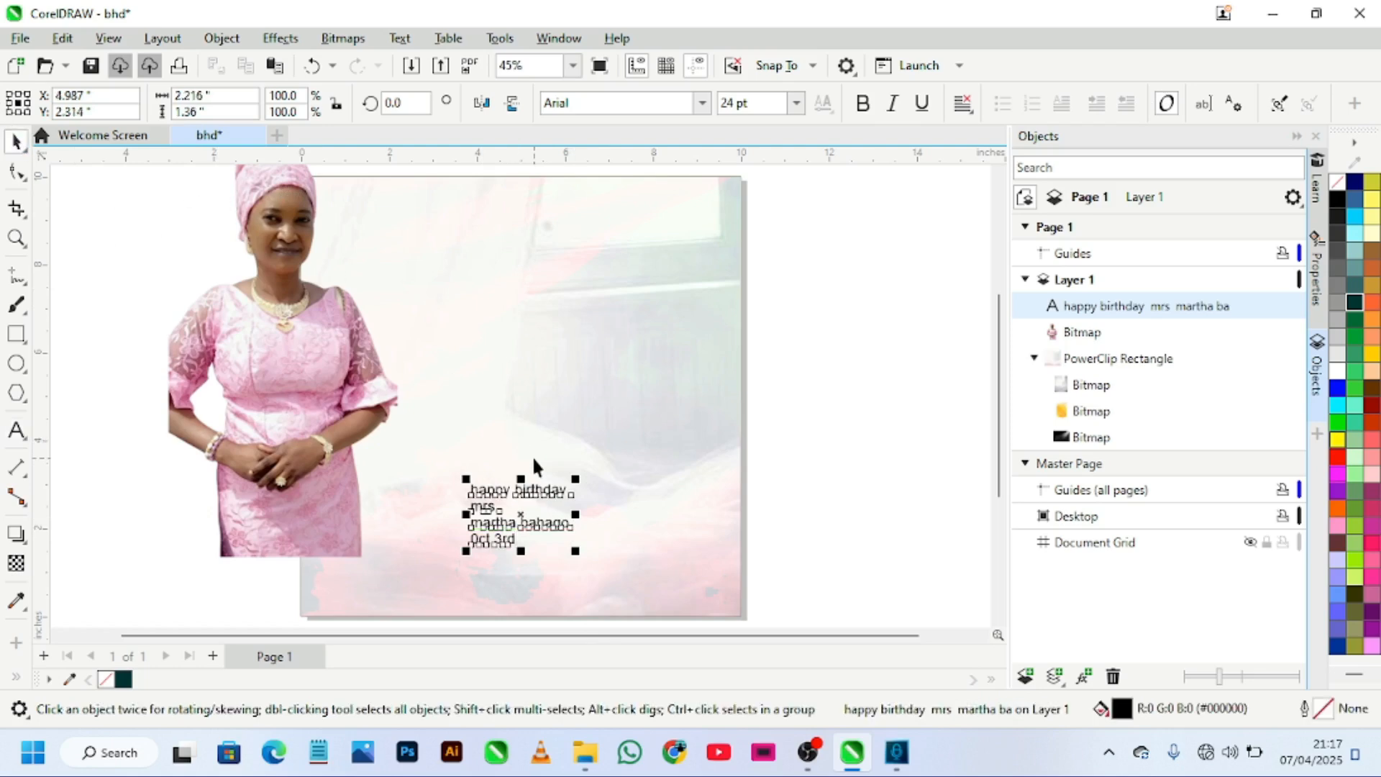
left_click_drag(578, 555, 609, 507)
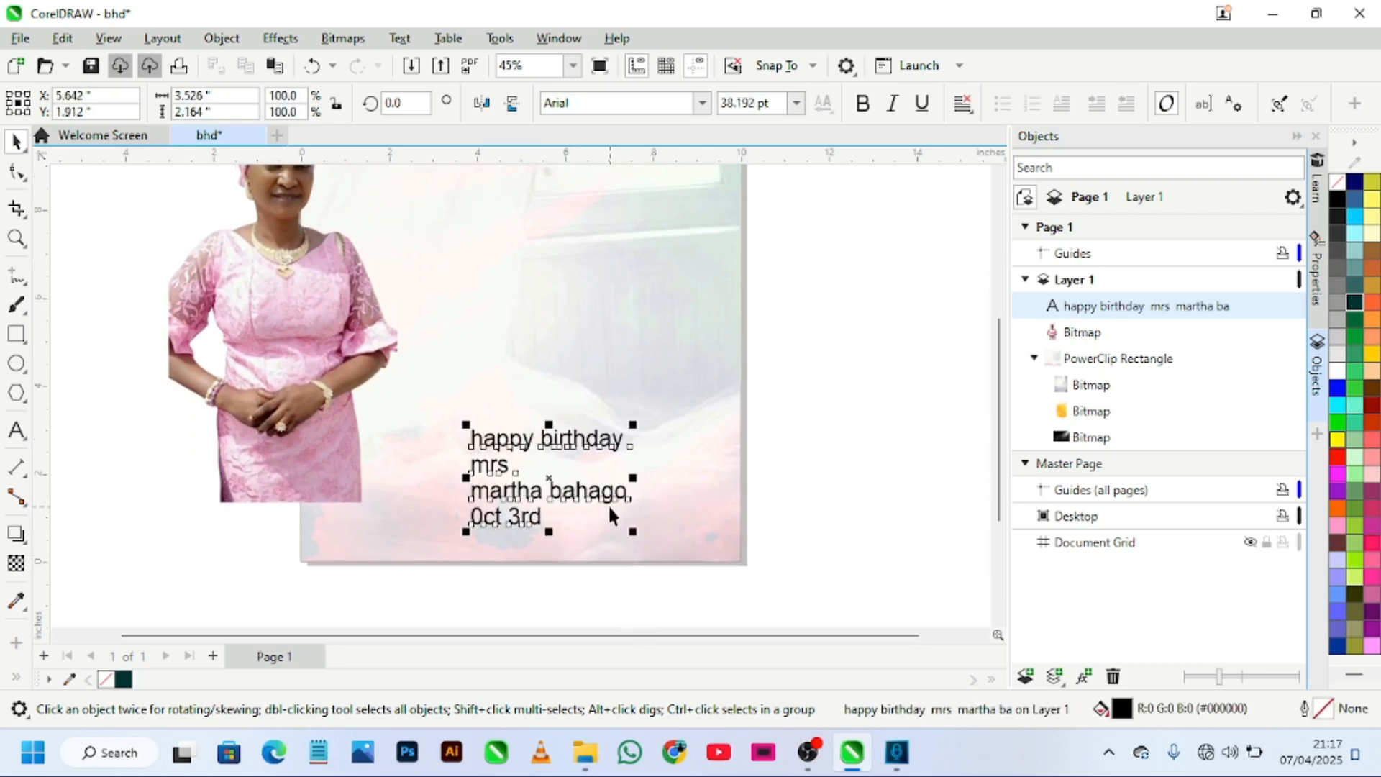
key("ctrl+k")
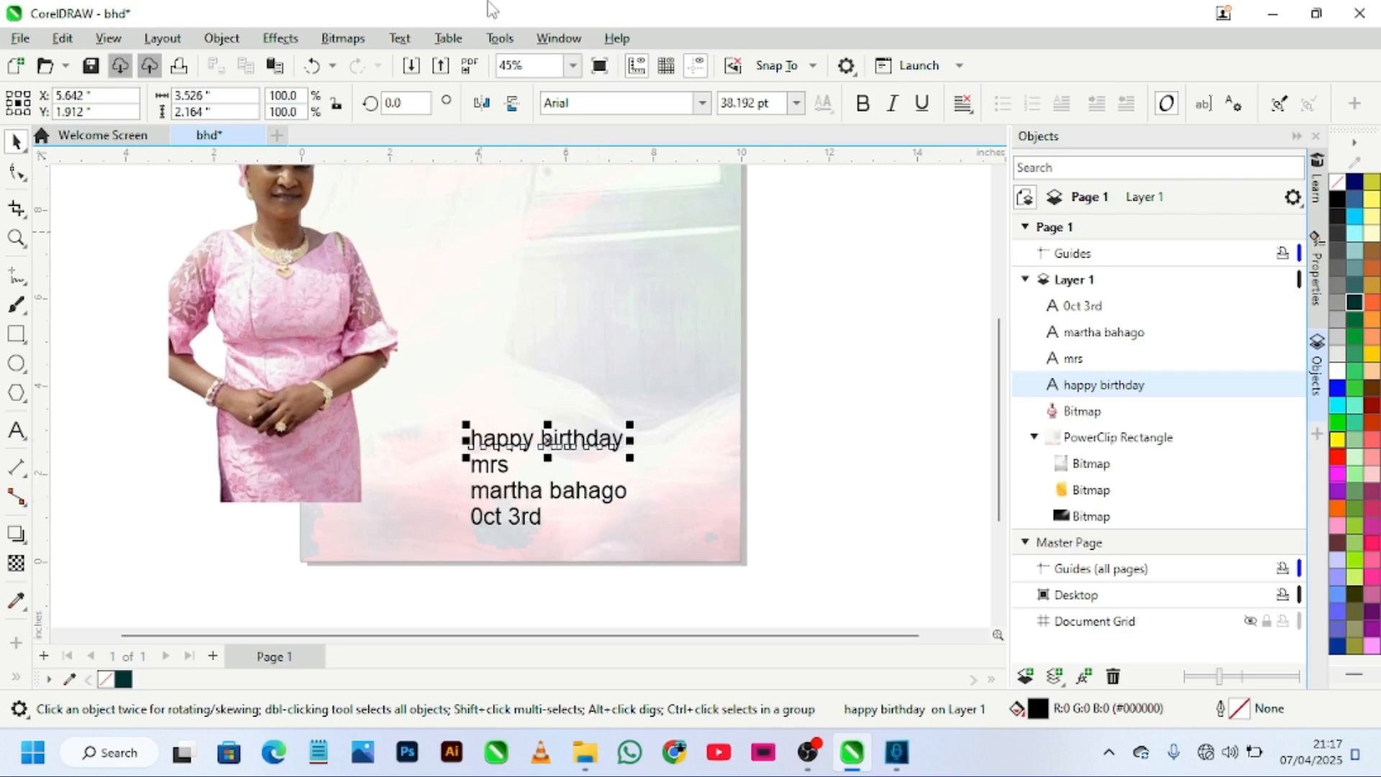
left_click(582, 768)
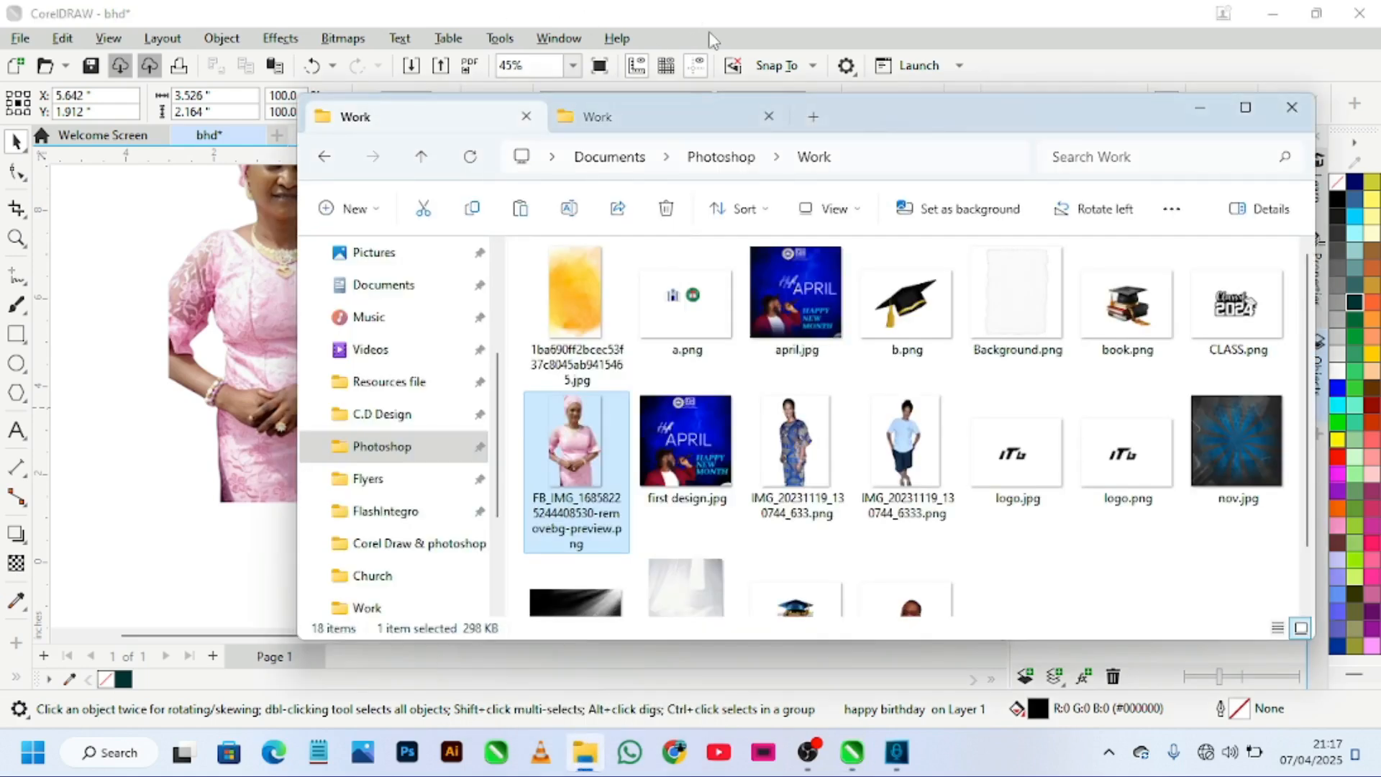
left_click(388, 382)
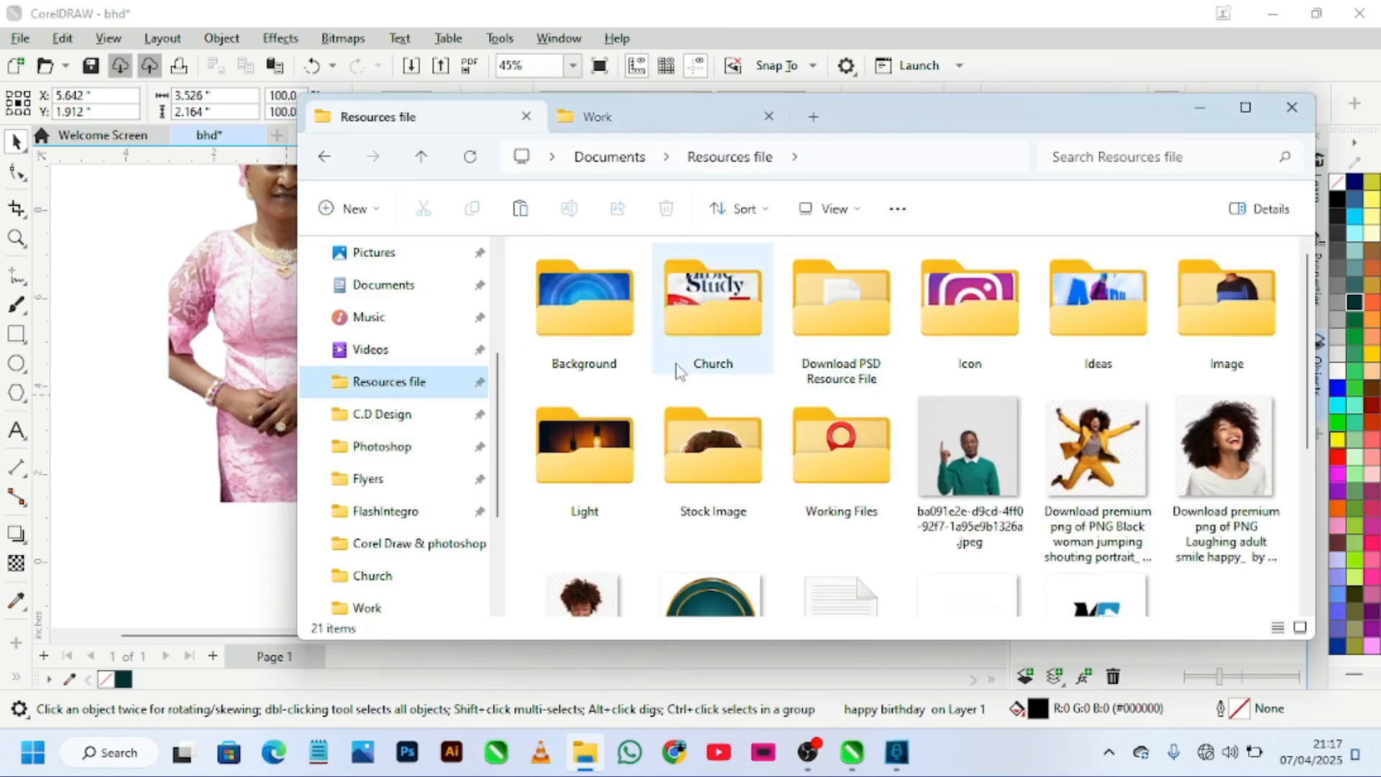
left_click(863, 460)
double_click(863, 460)
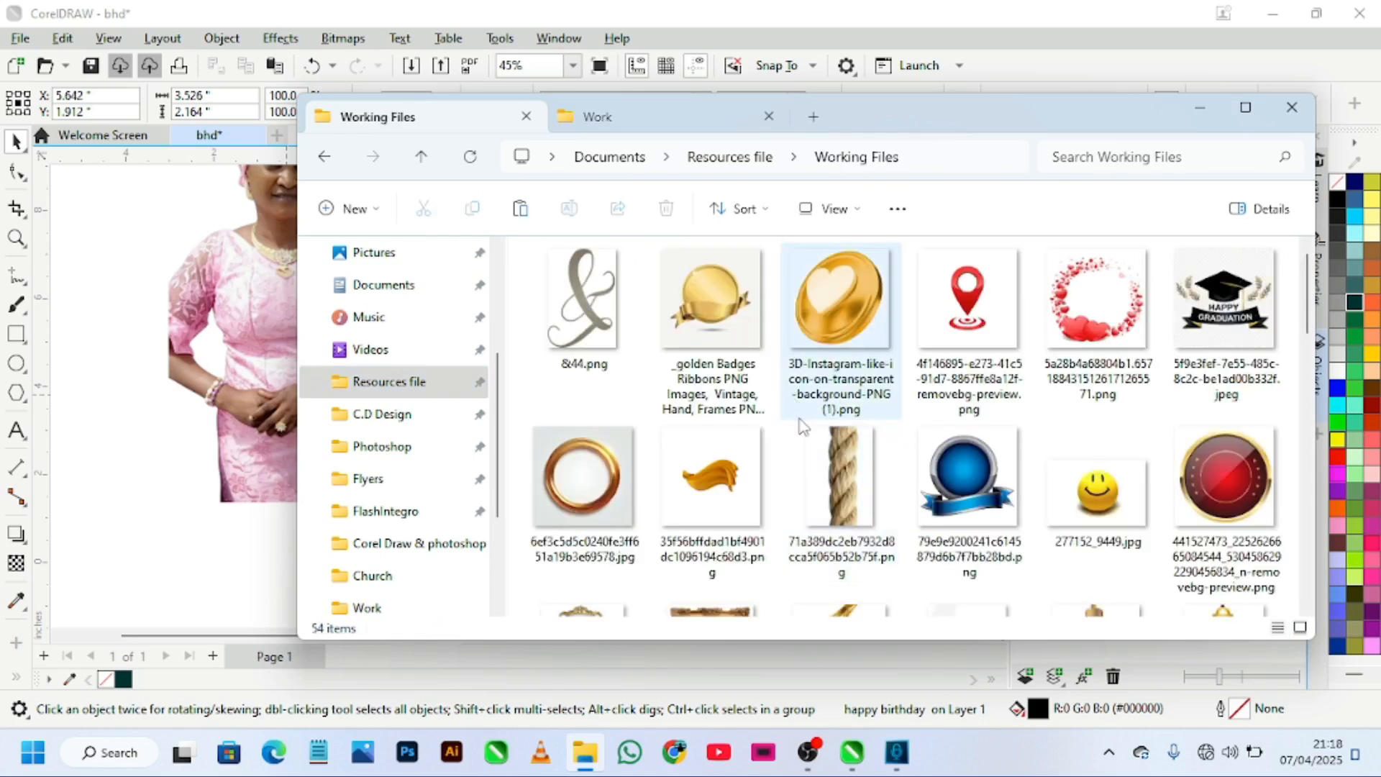
scroll(719, 413, "down", 10)
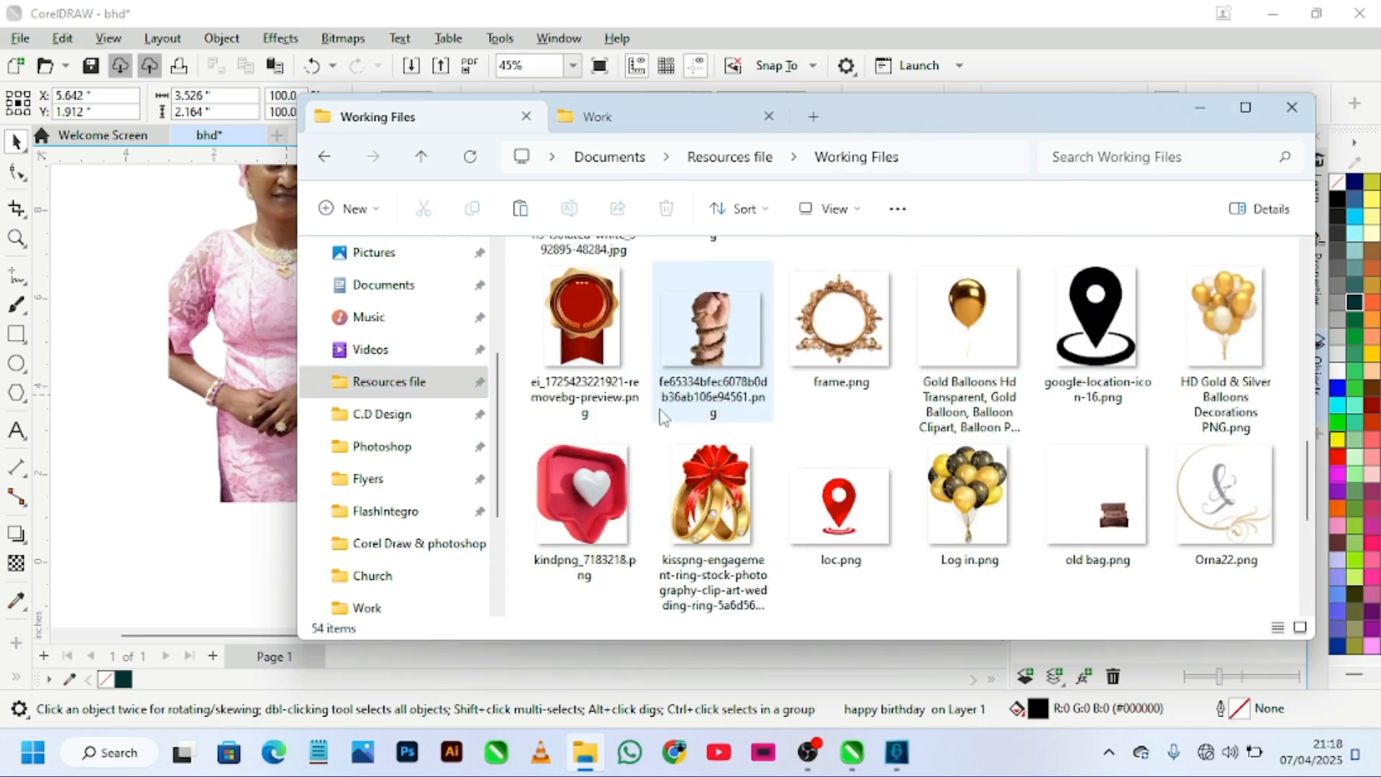
left_click(525, 343)
left_click_drag(526, 343, 99, 405)
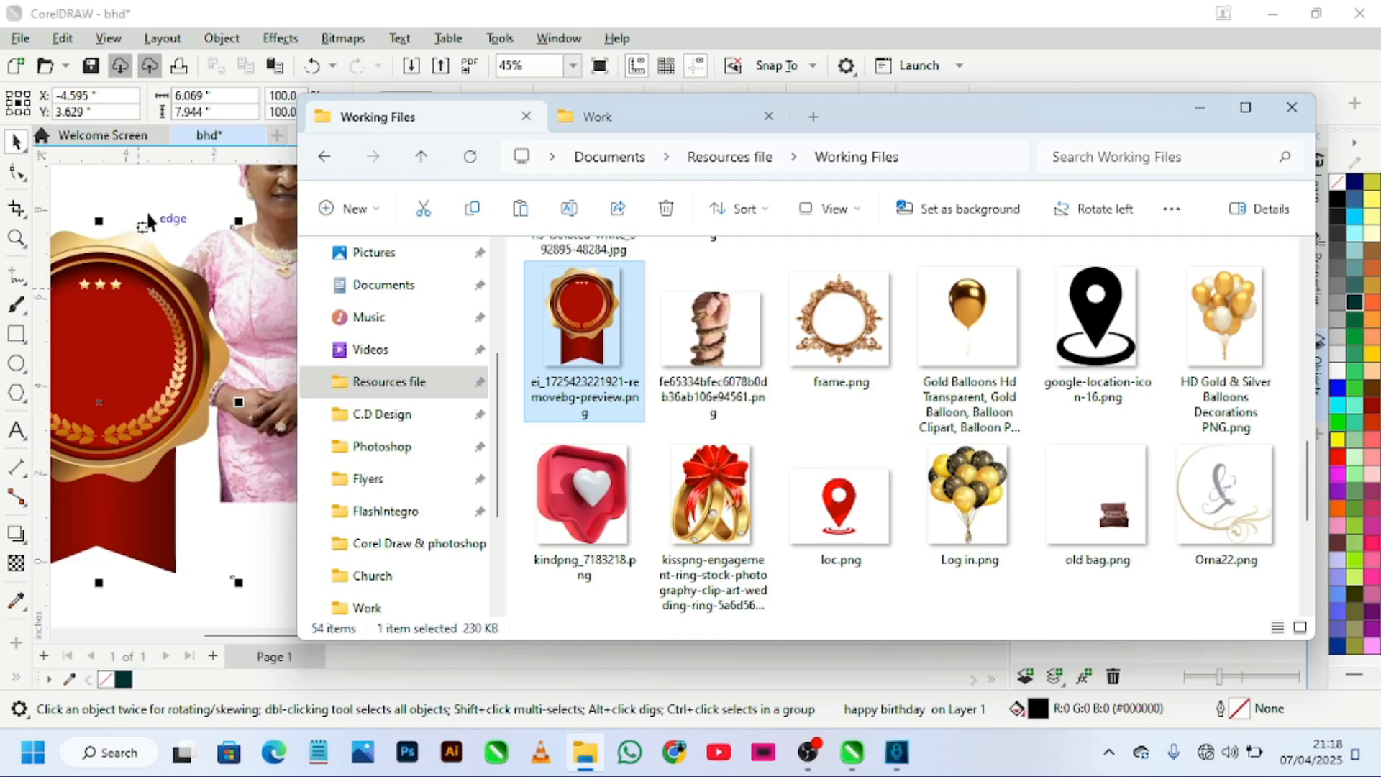
Step: Move the red ribbon badge onto the page's upper right area and shrink it proportionally to about 2.16 by 2.82 inches
left_click(170, 190)
left_click_drag(137, 407, 482, 374)
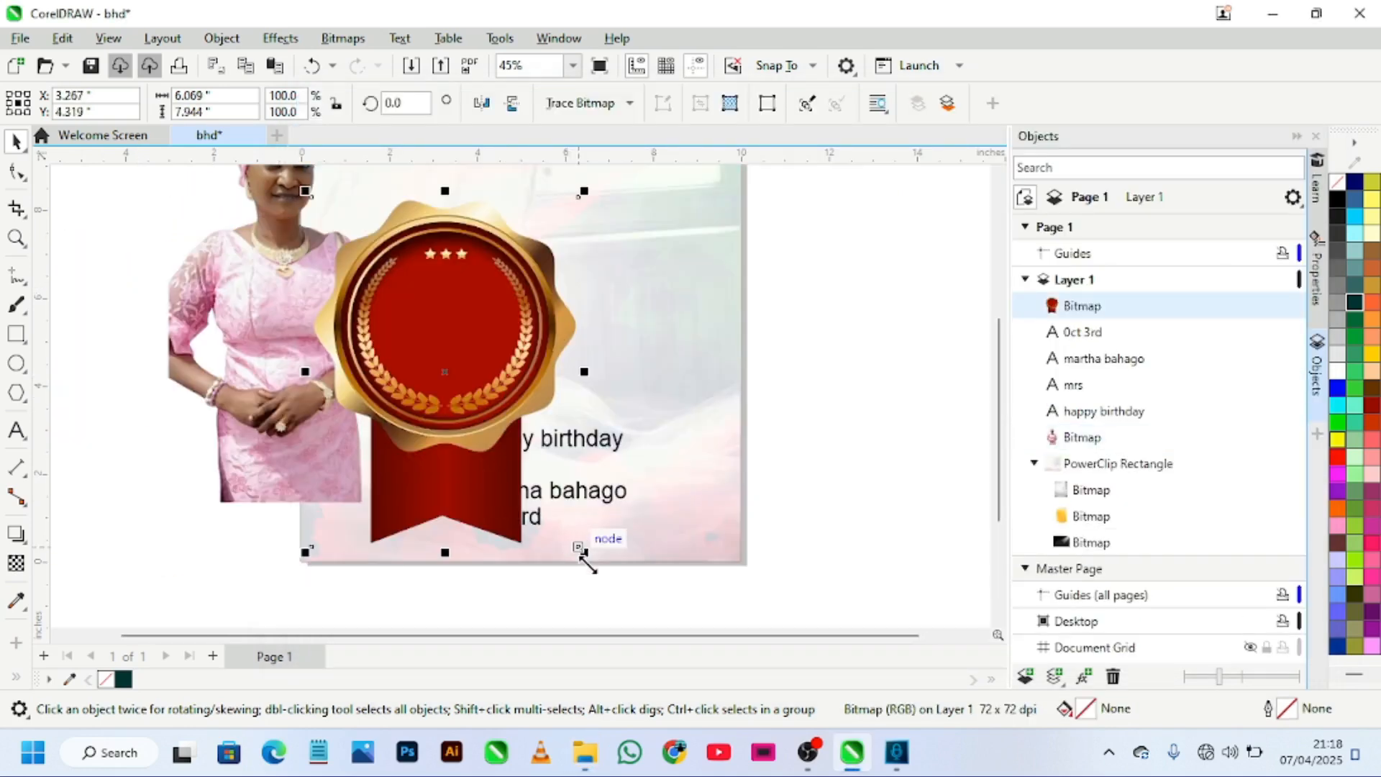
left_click_drag(587, 560, 578, 545)
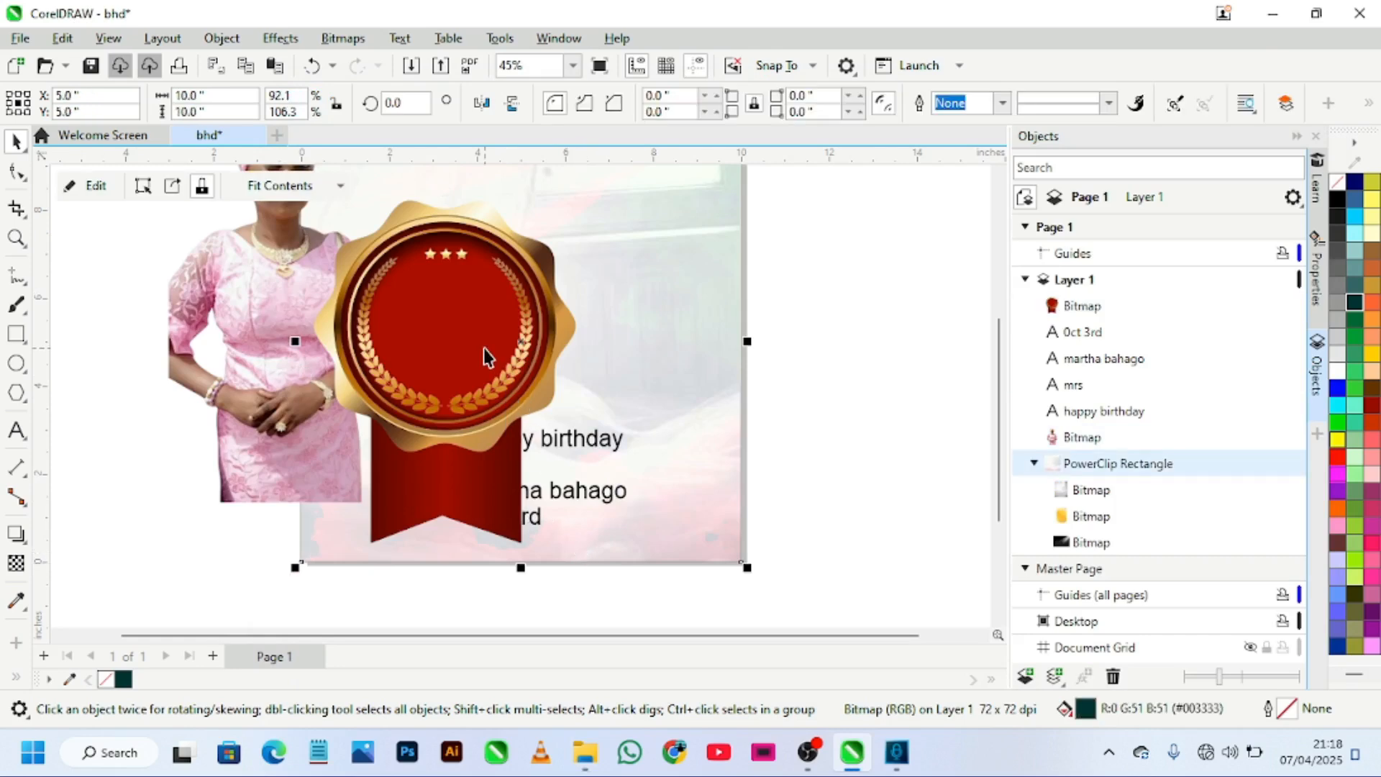
left_click(501, 505)
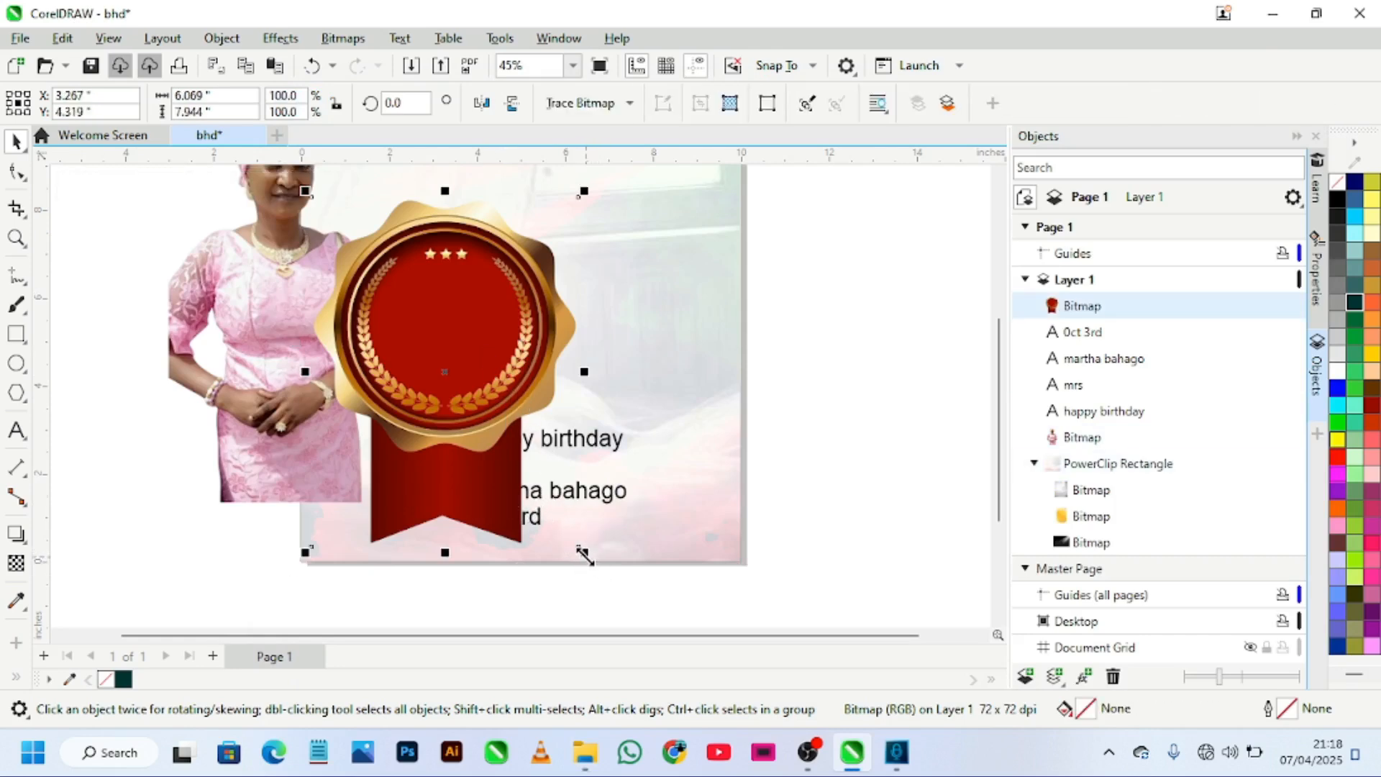
left_click_drag(584, 554, 488, 426)
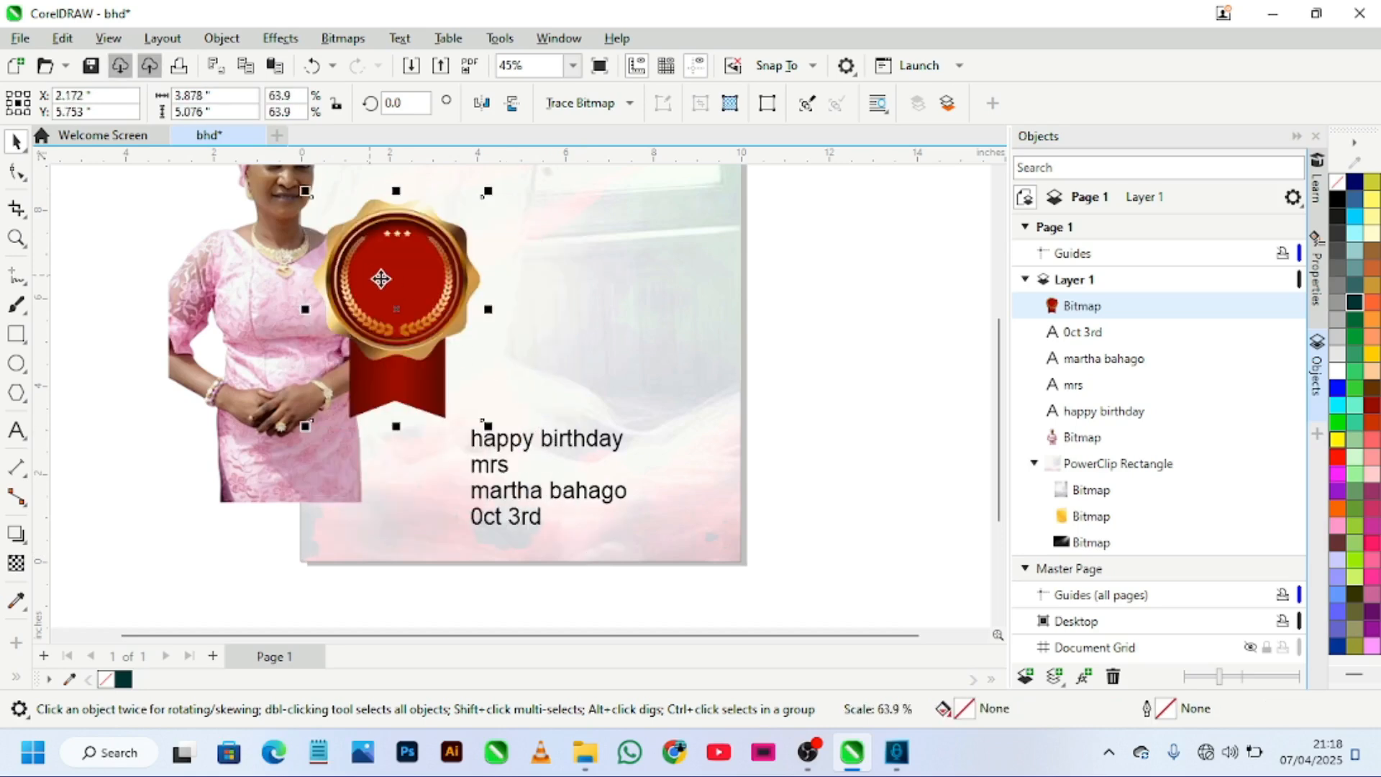
left_click_drag(382, 279, 607, 236)
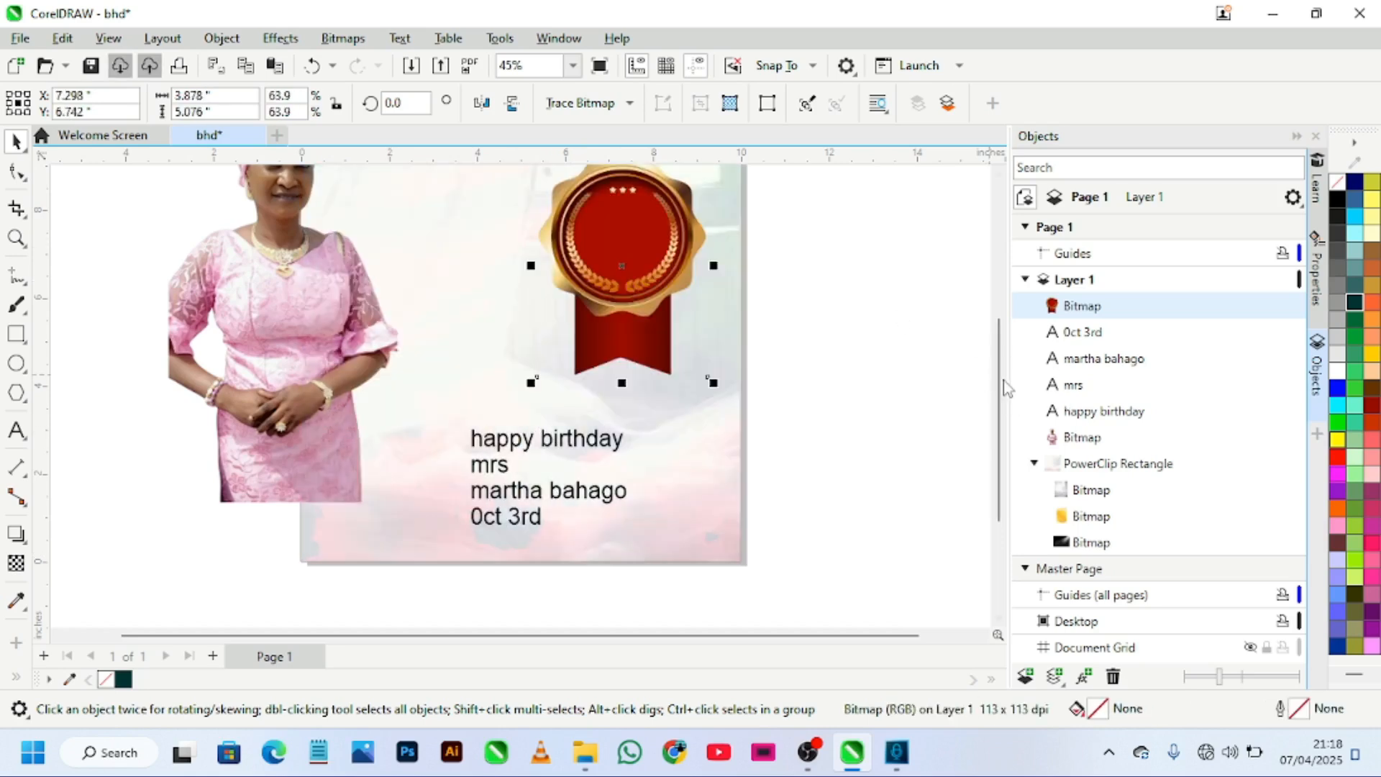
left_click_drag(1006, 389, 1001, 287)
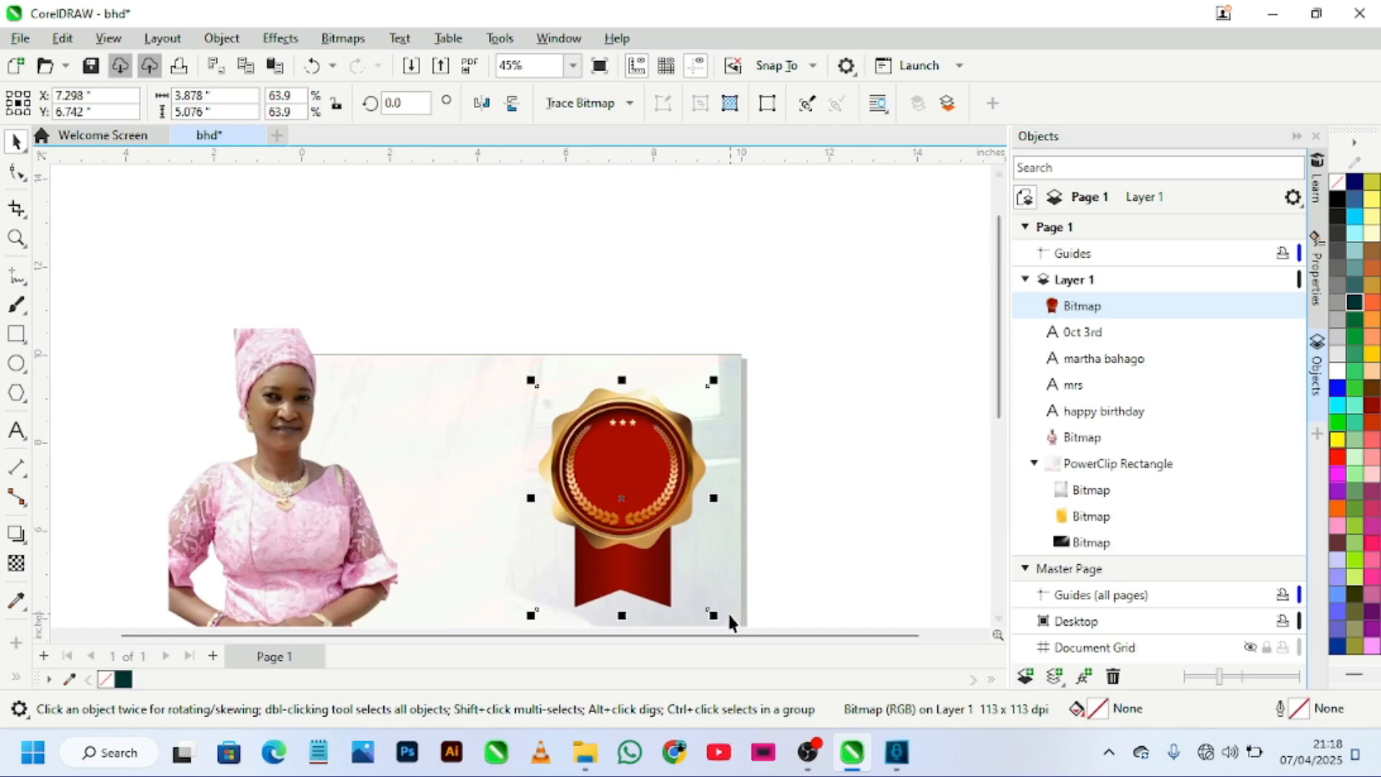
left_click_drag(728, 616, 728, 490)
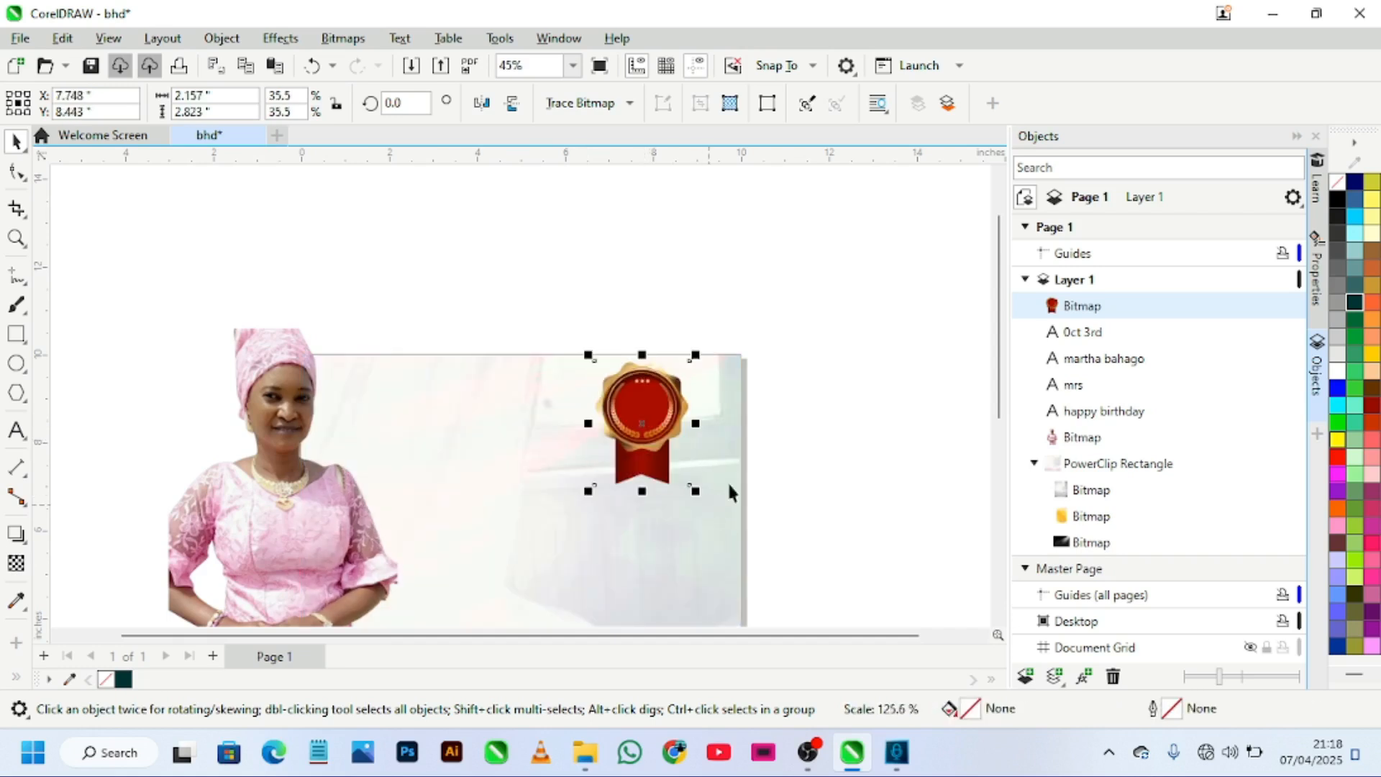
Step: Move the birthday date text up from the other lines to about X 5.30, Y 7.49 inches, near the badge
scroll(827, 504, "down", 3)
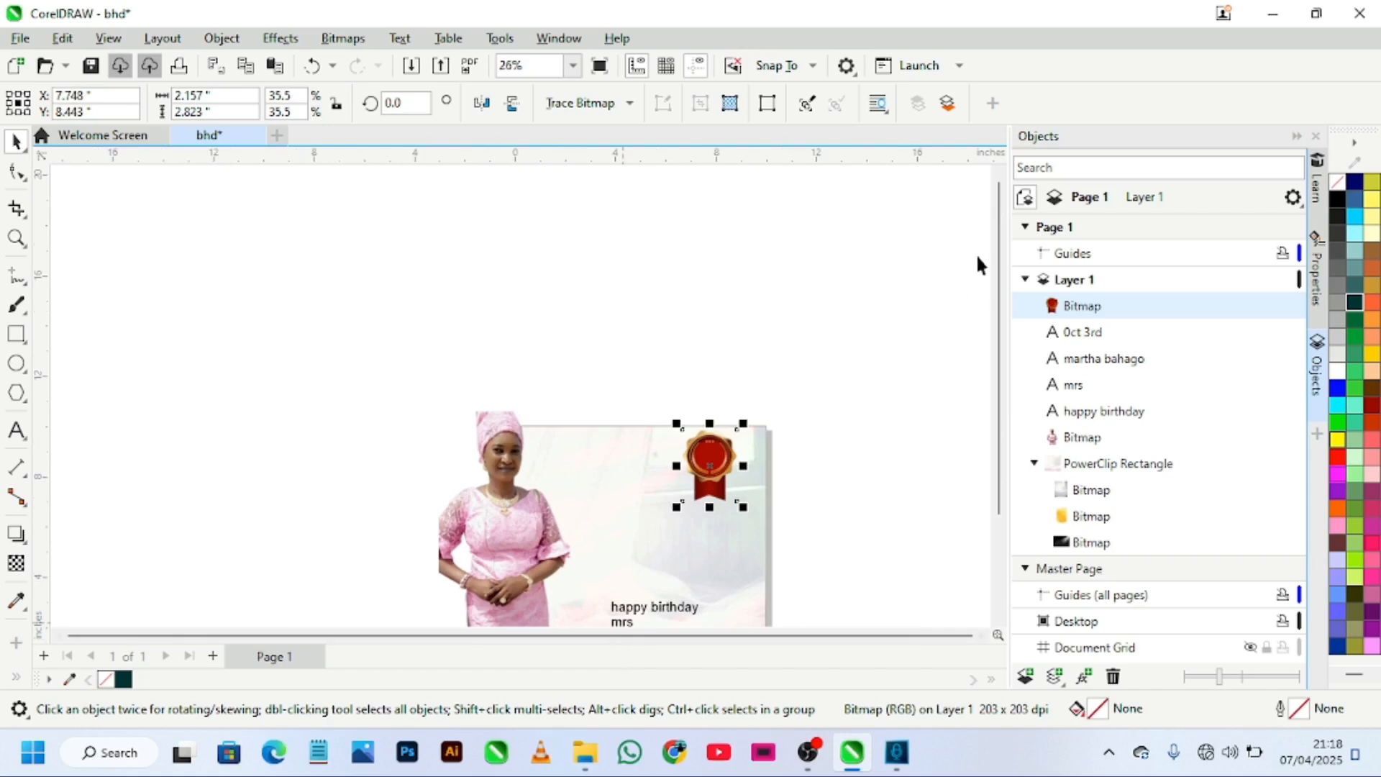
left_click_drag(998, 283, 983, 353)
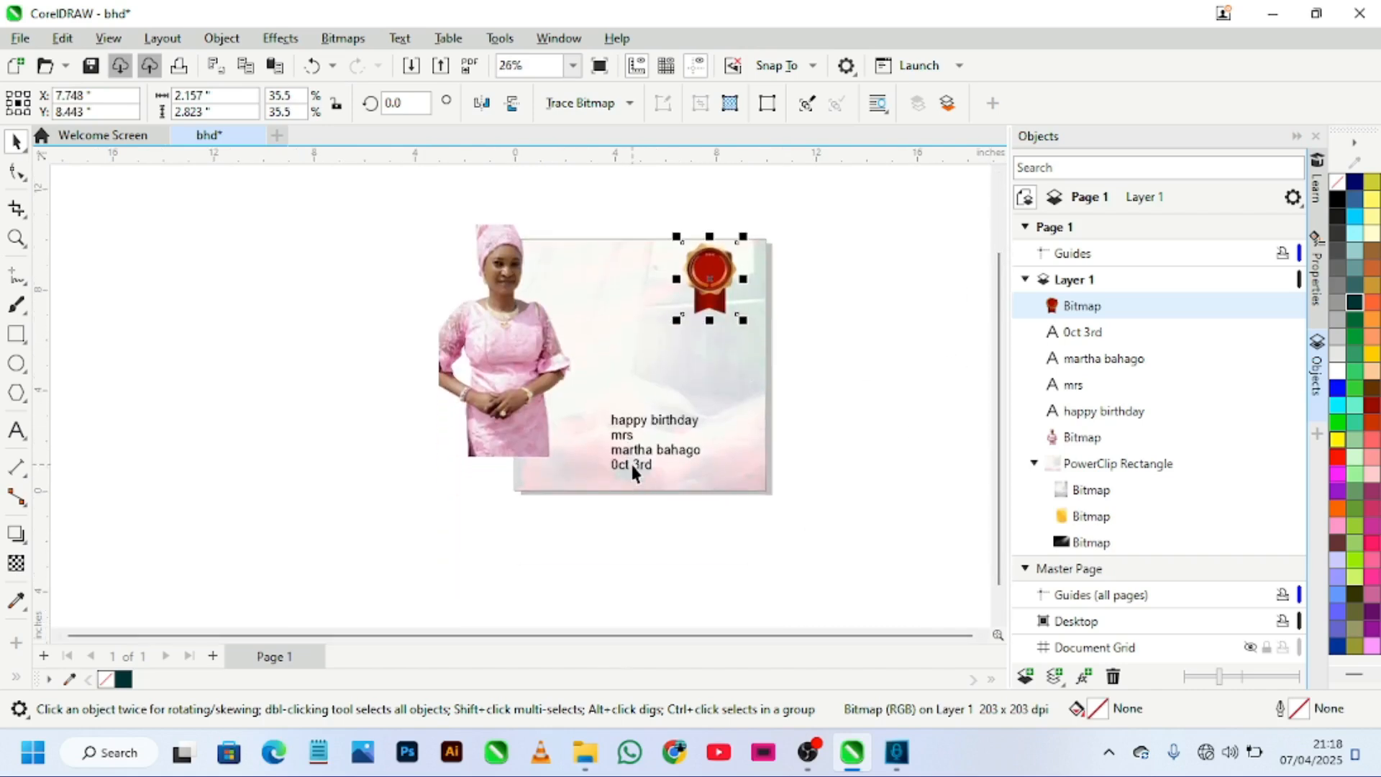
left_click_drag(630, 466, 638, 303)
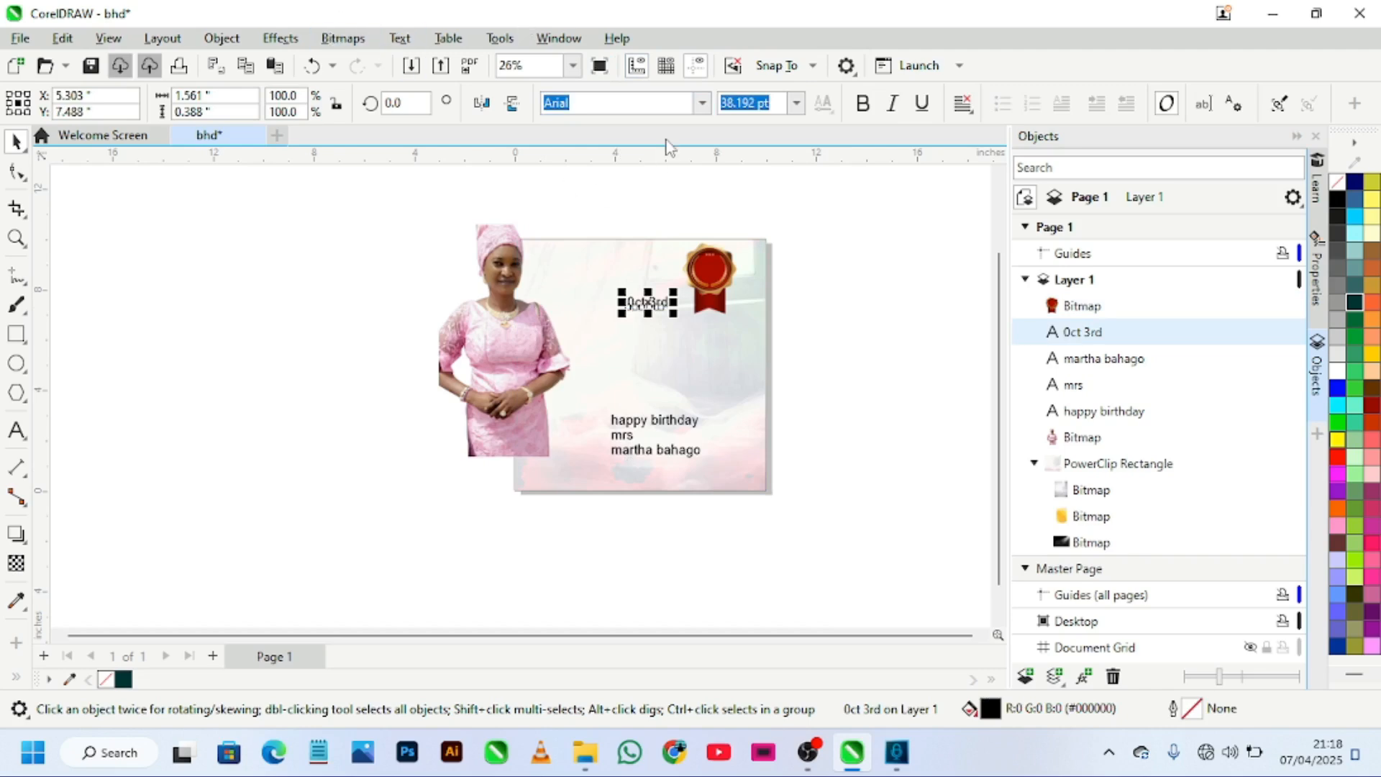
Step: Set the birthday date text's font to Outfit Medium
left_click(702, 104)
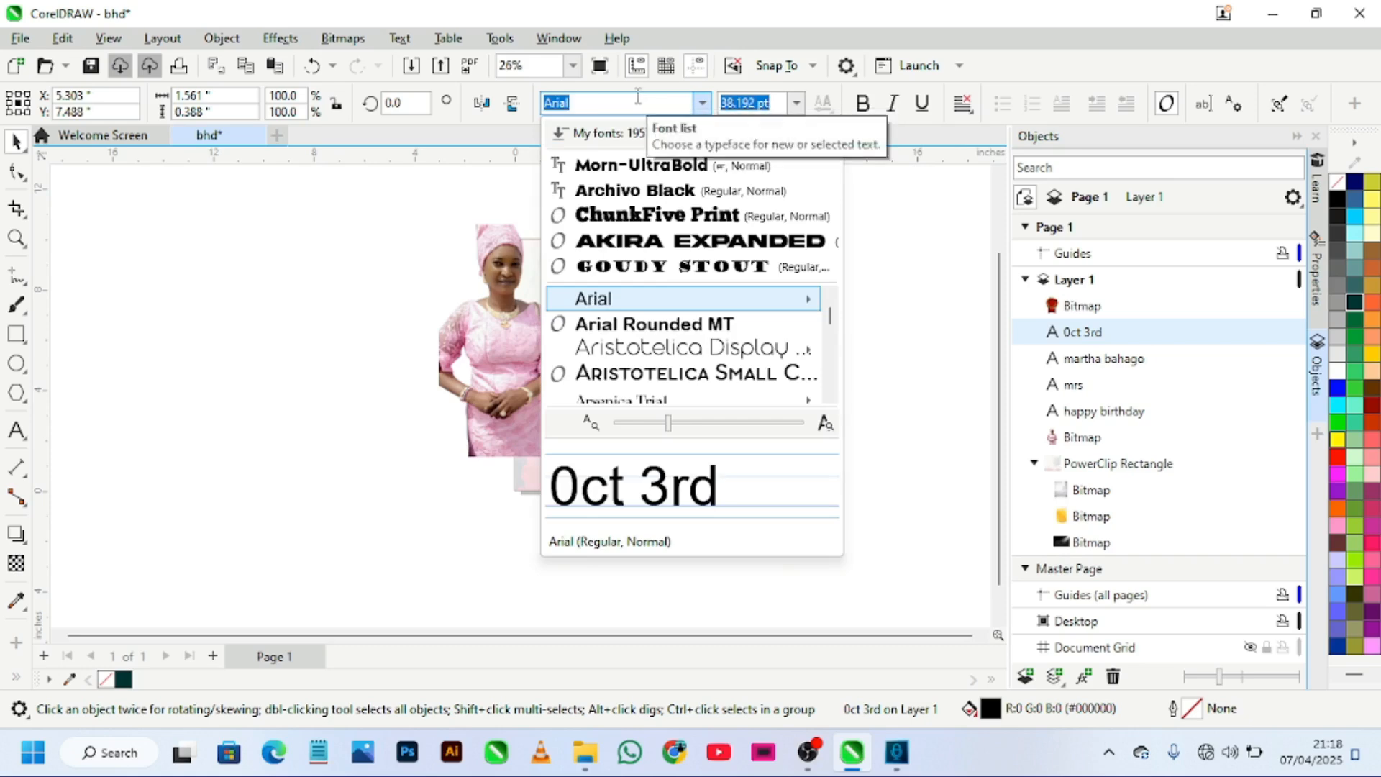
type("ou")
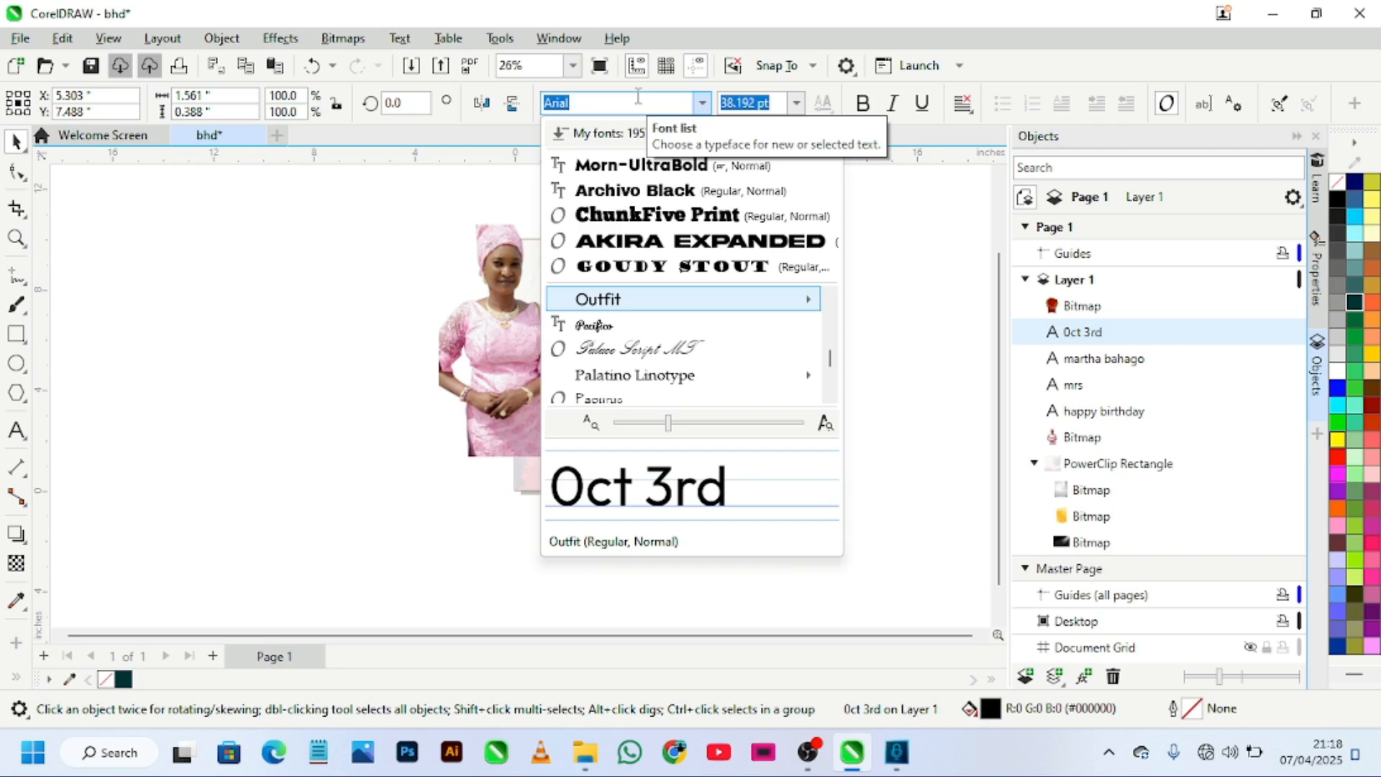
type("f")
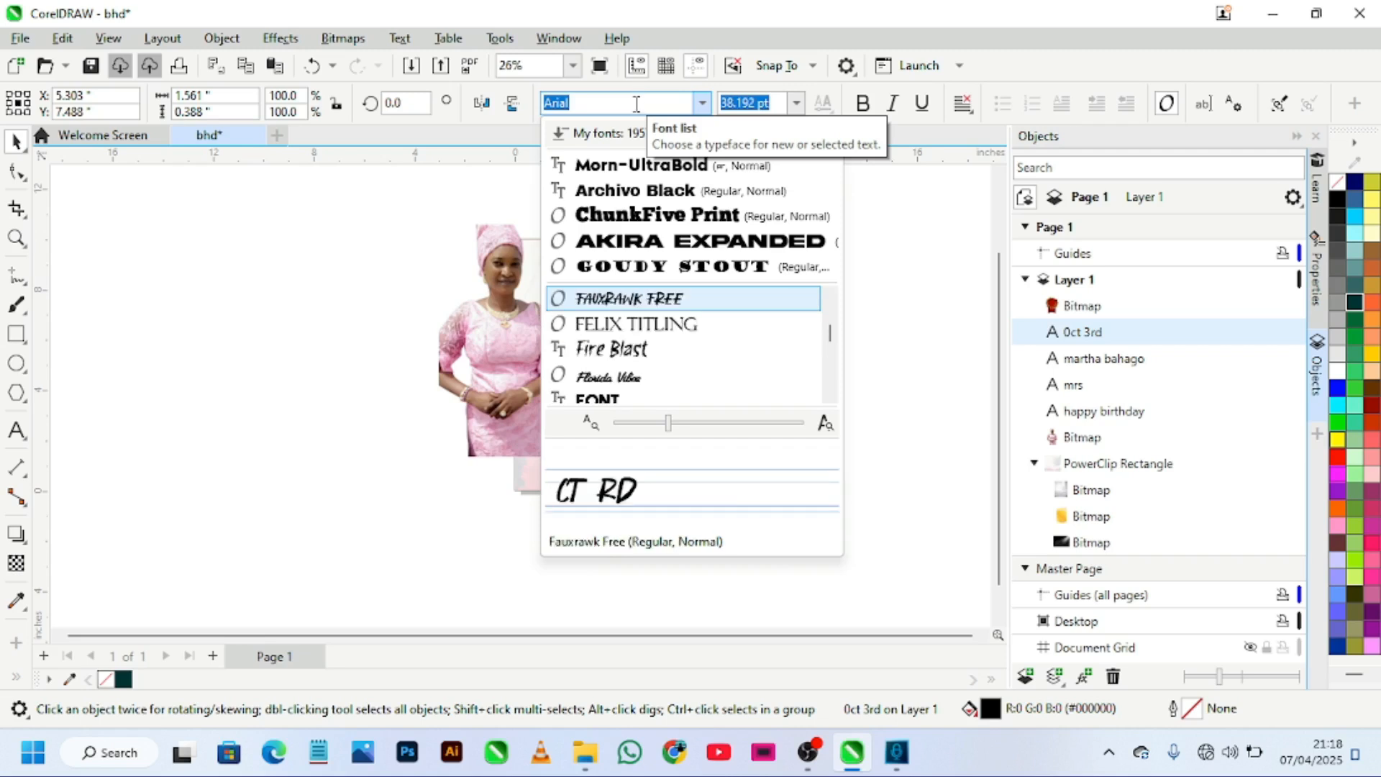
left_click(634, 103)
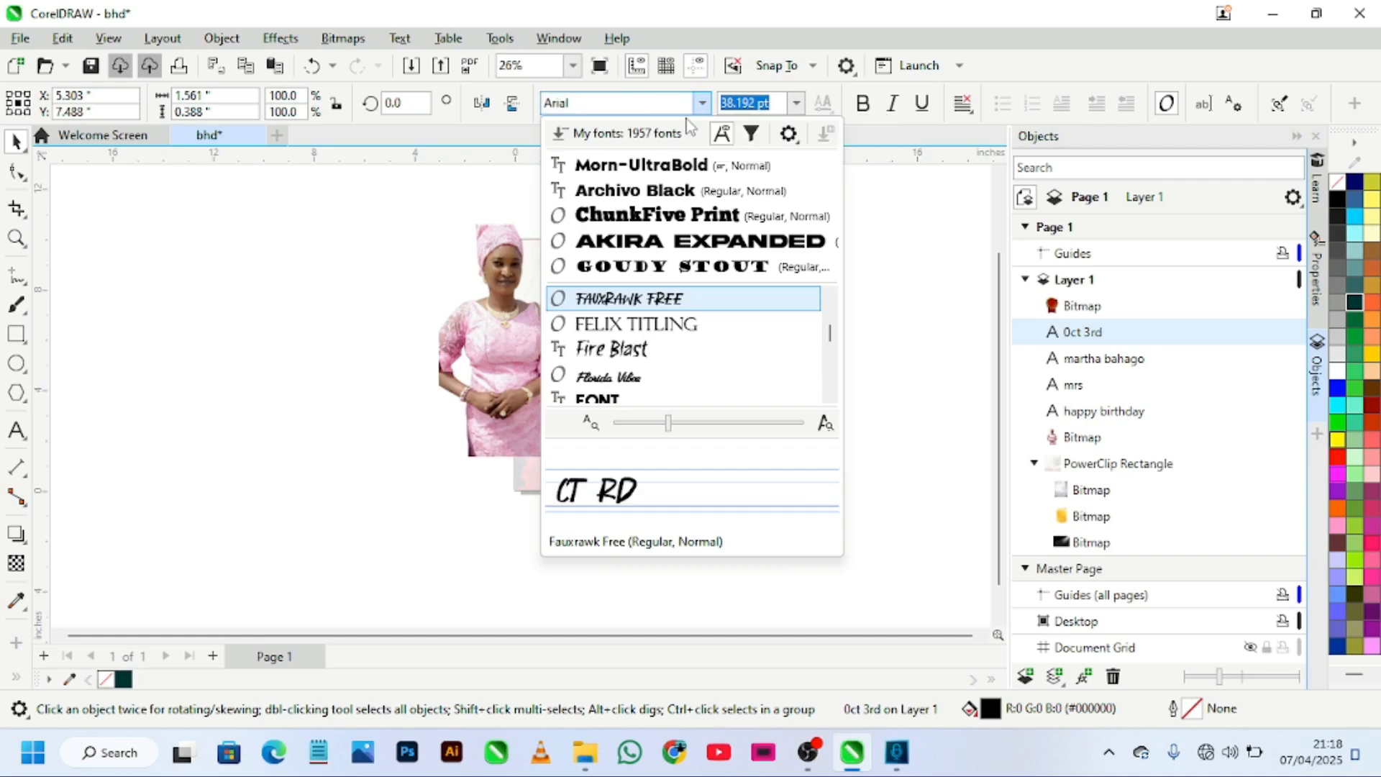
key("BackSpace")
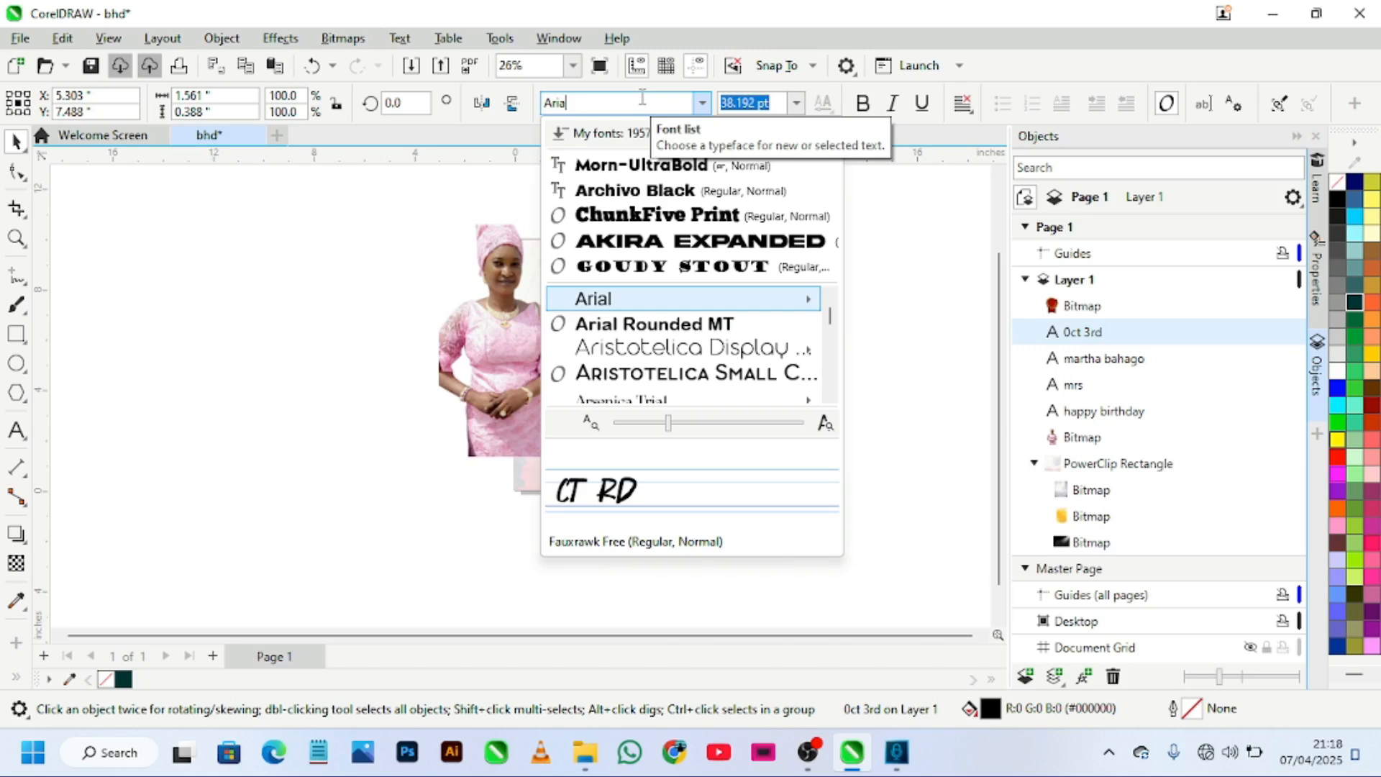
key("BackSpace")
key("BackSpace")
key("BackSpace")
key("BackSpace")
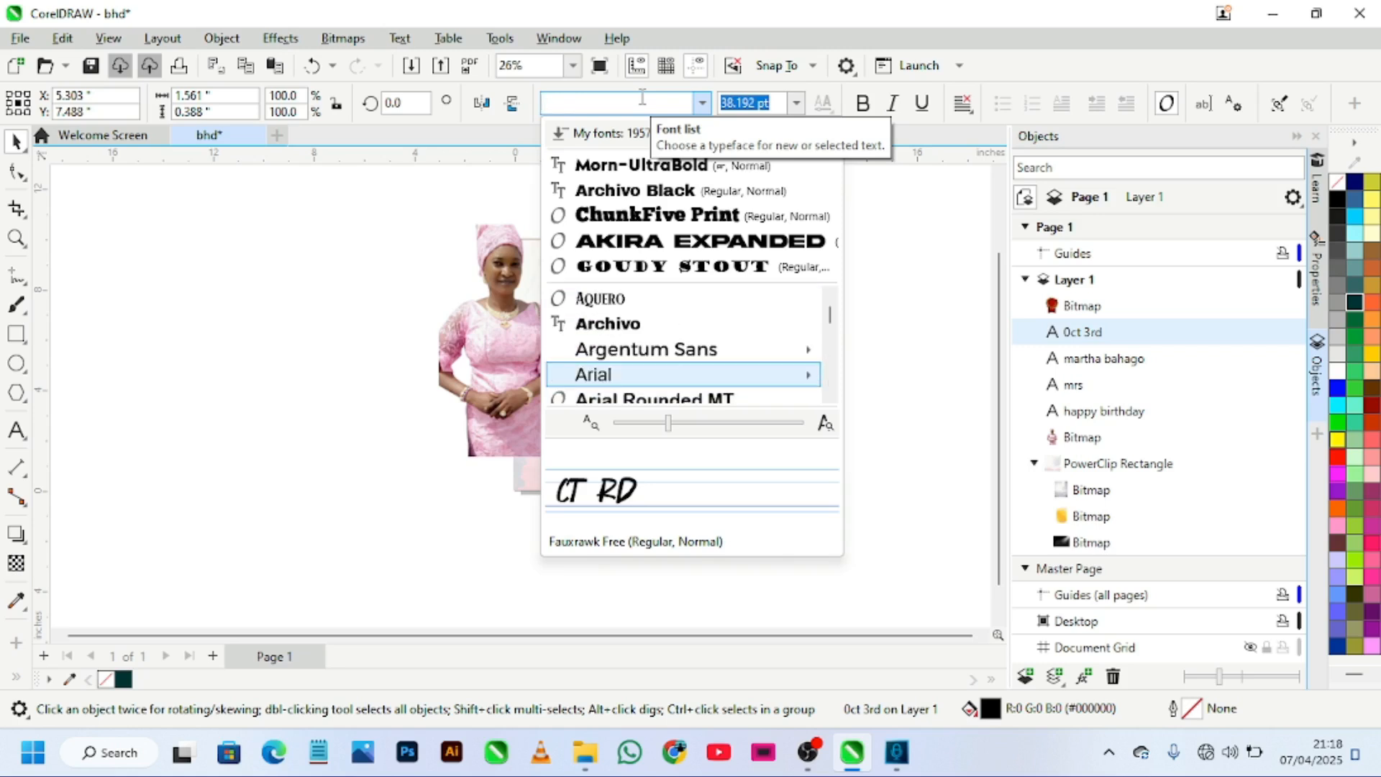
type("outf")
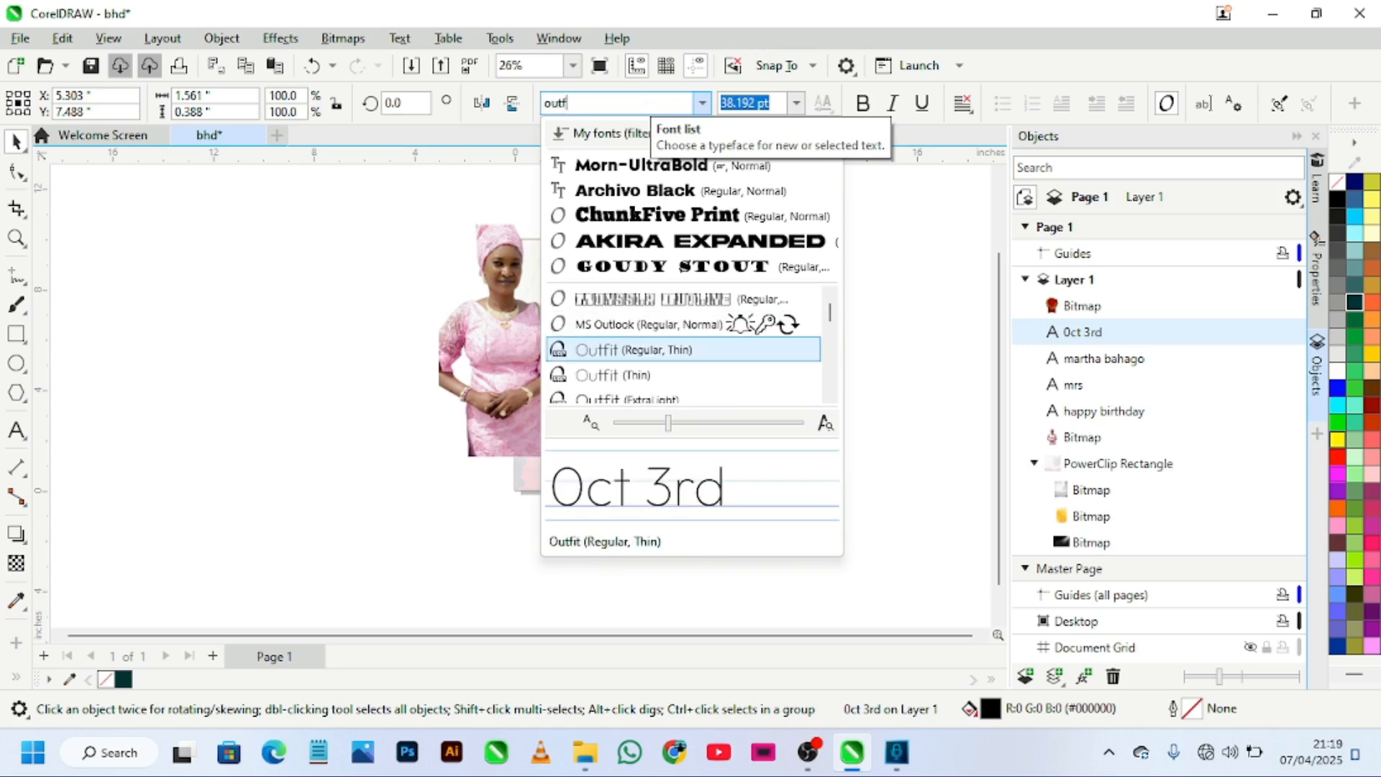
type("it")
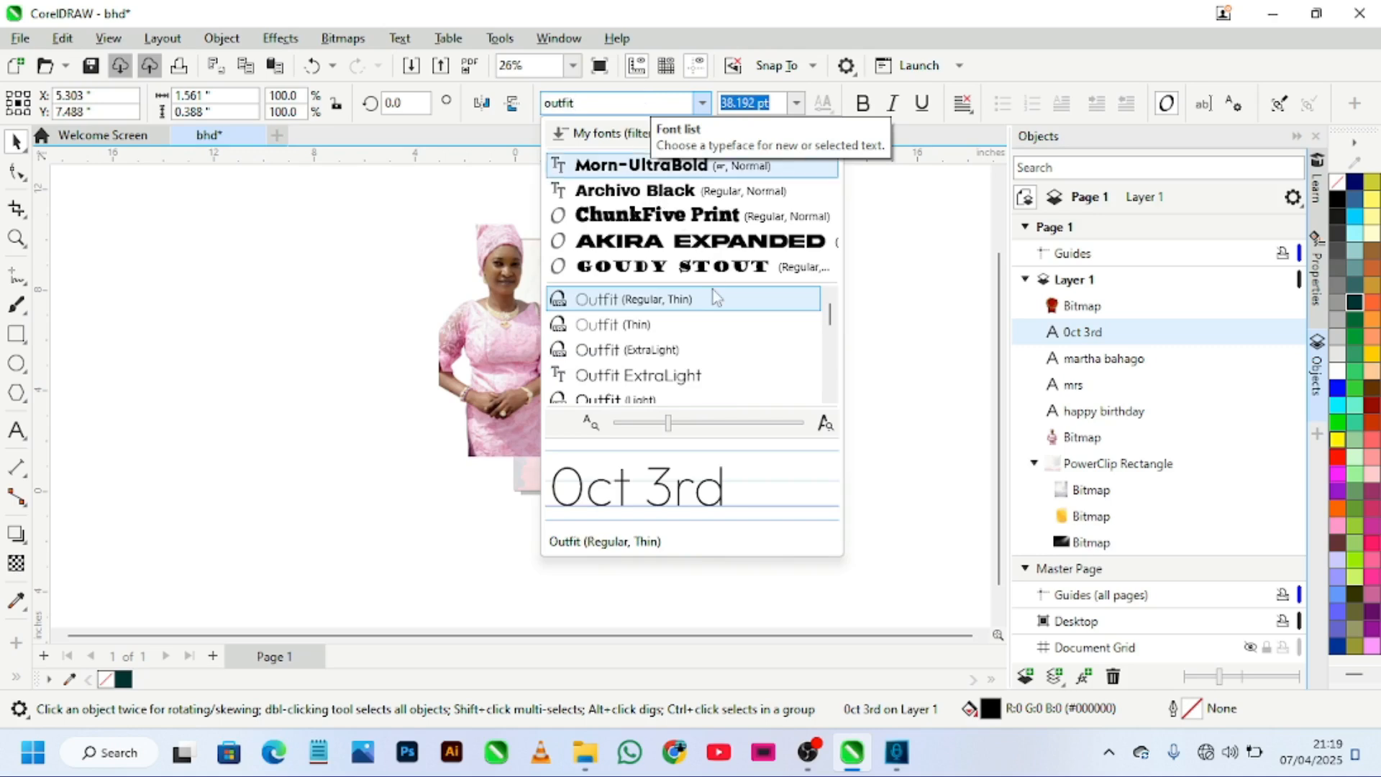
scroll(718, 348, "down", 1)
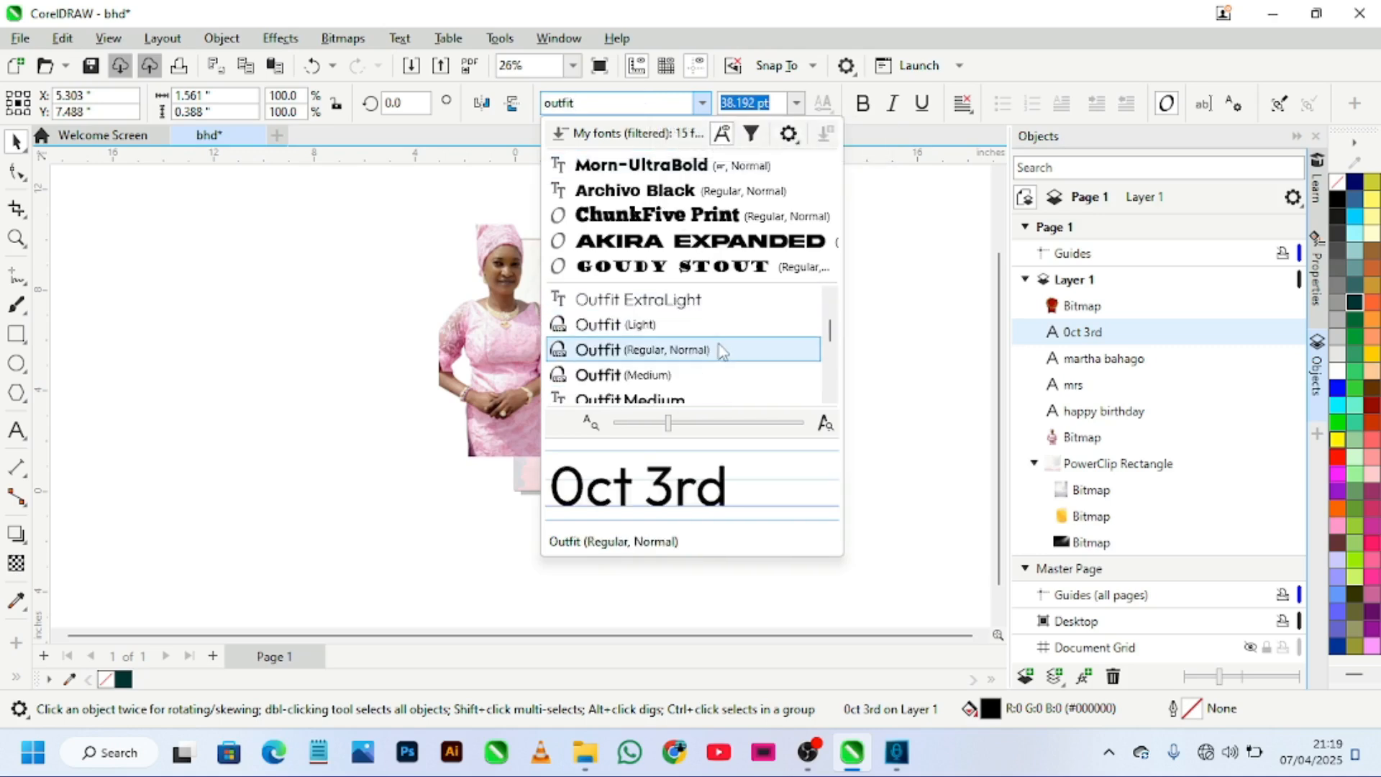
left_click(718, 394)
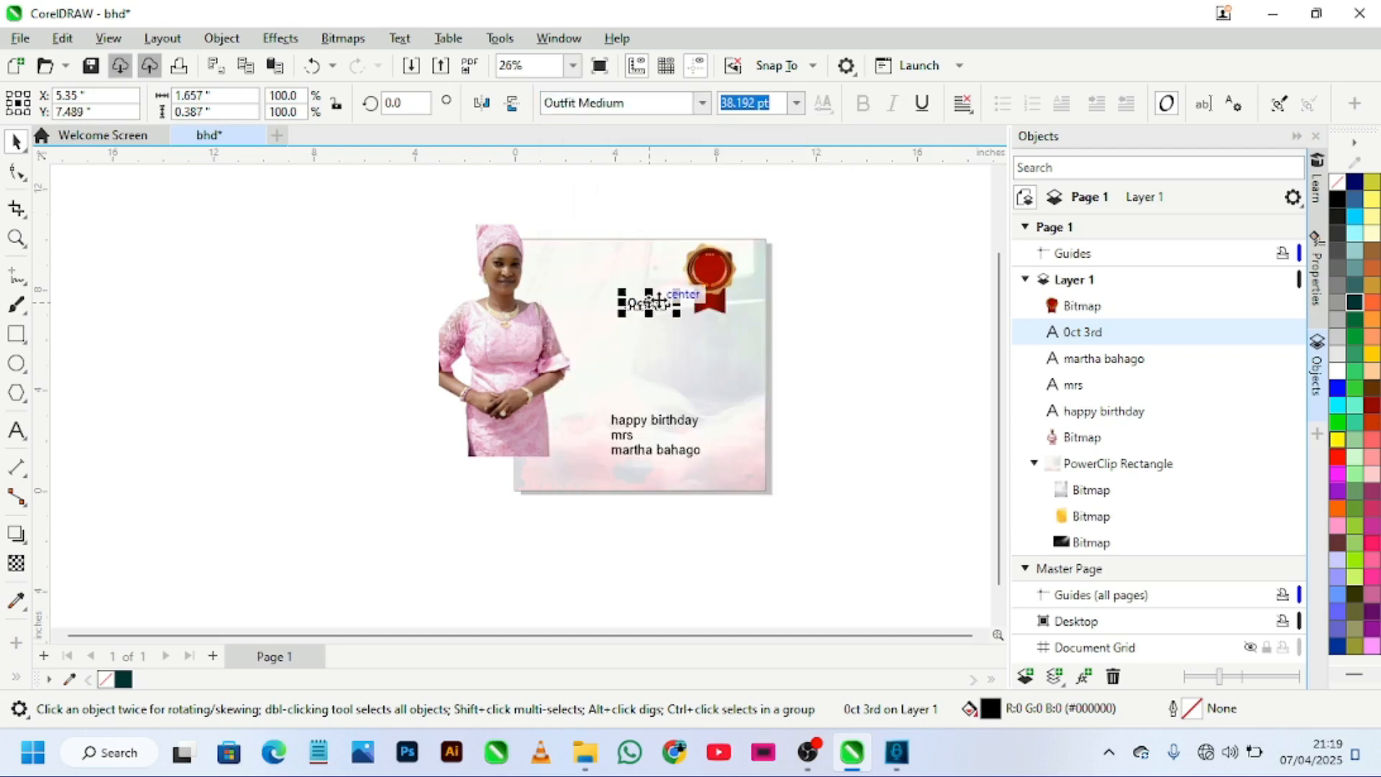
Step: Break the birthday date apart into separate month and day texts and fill the month with white
key("ctrl+k")
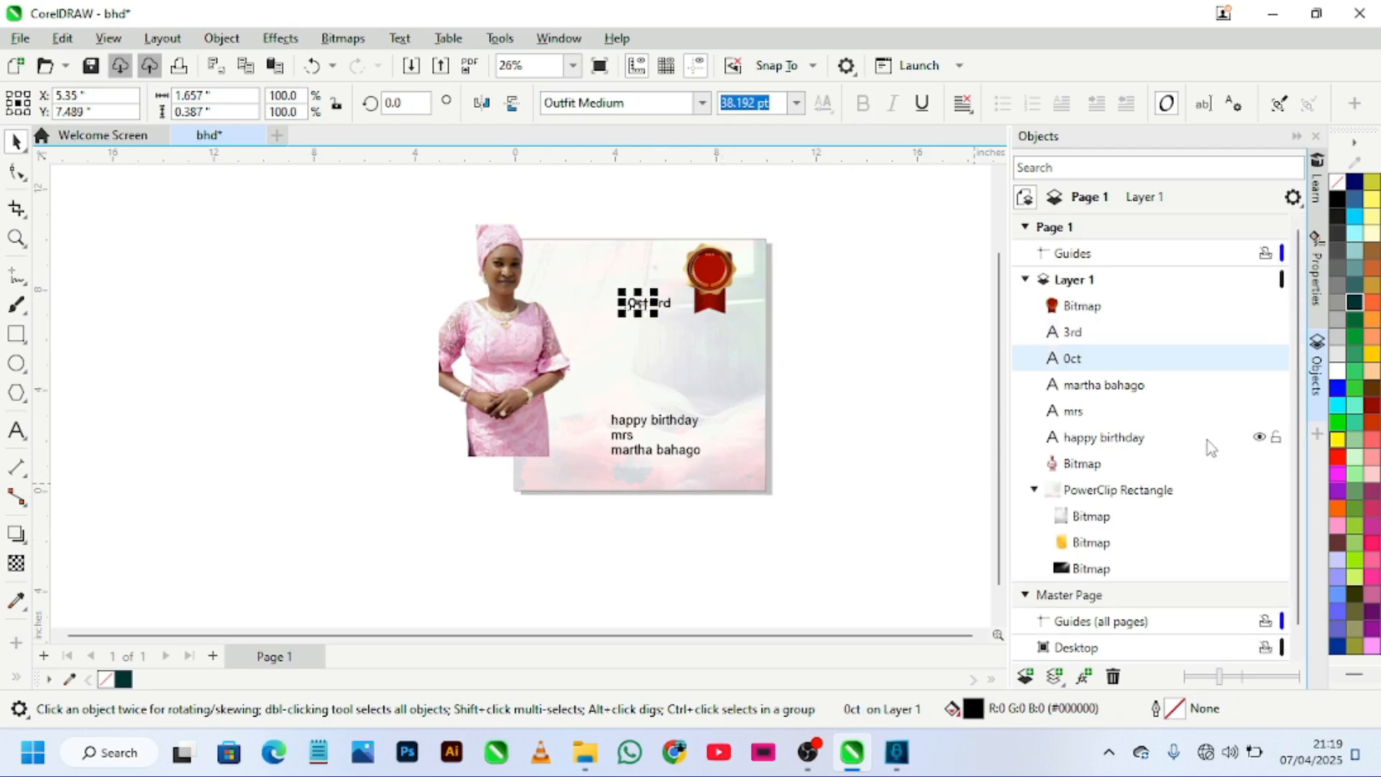
left_click(1337, 369)
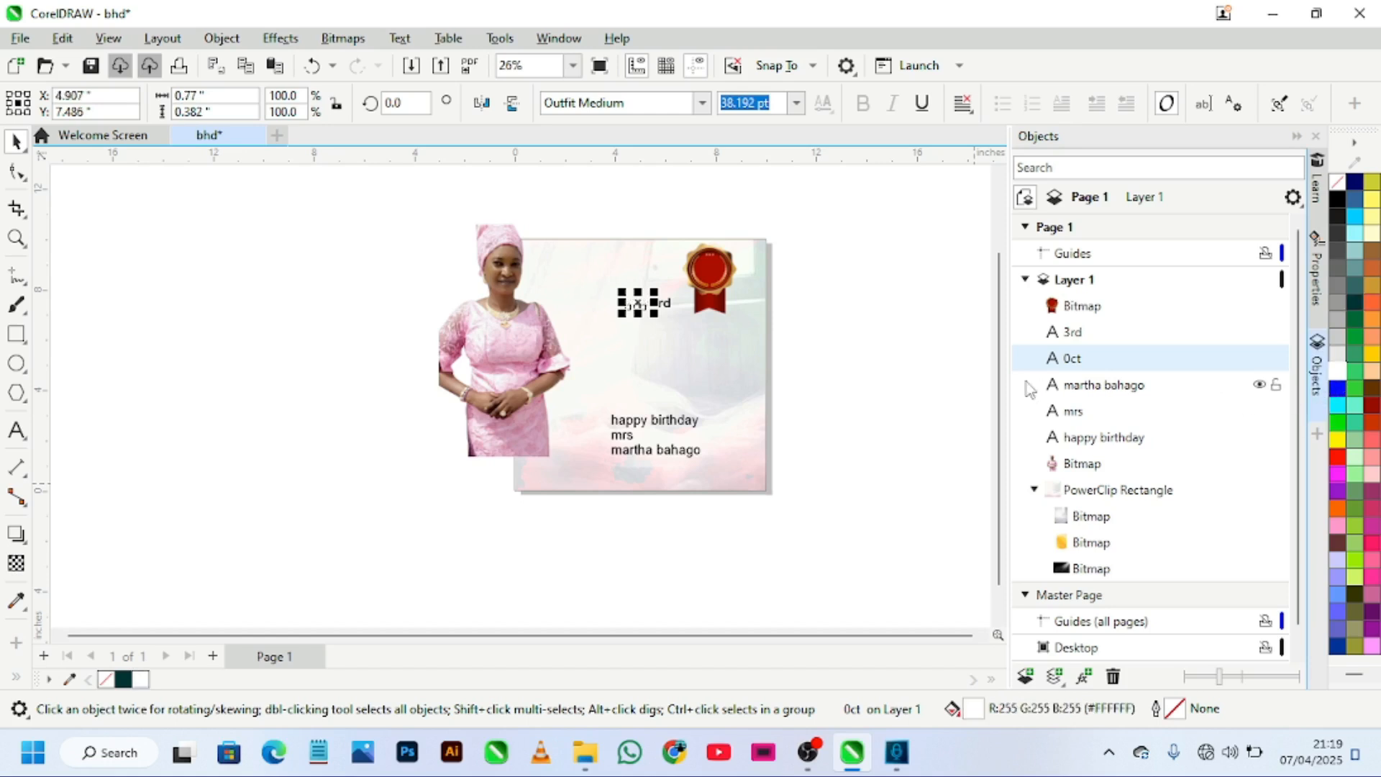
Step: Move the month text onto the badge at about X 7.68, Y 9.11 inches and stack it in front of the badge bitmap
left_click_drag(635, 303, 706, 263)
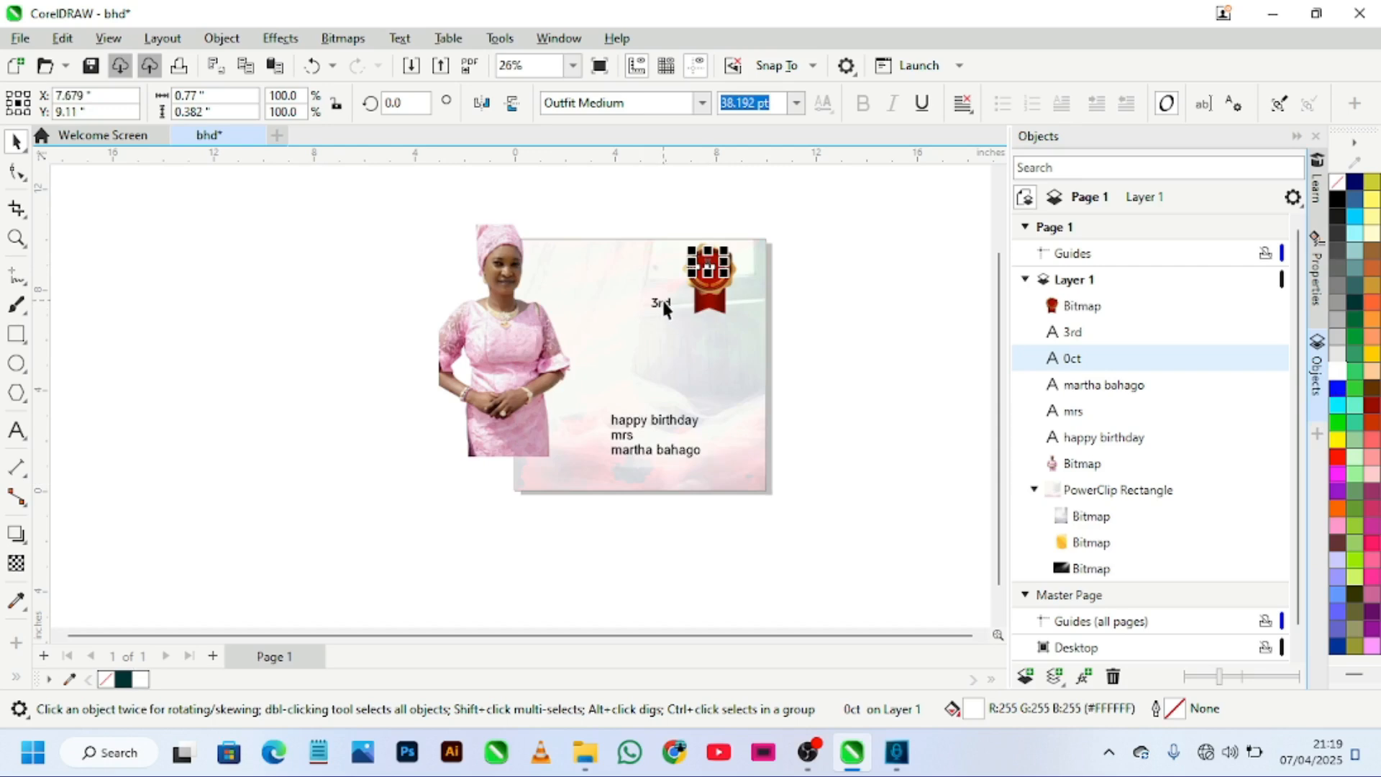
key("shift+Page_Down")
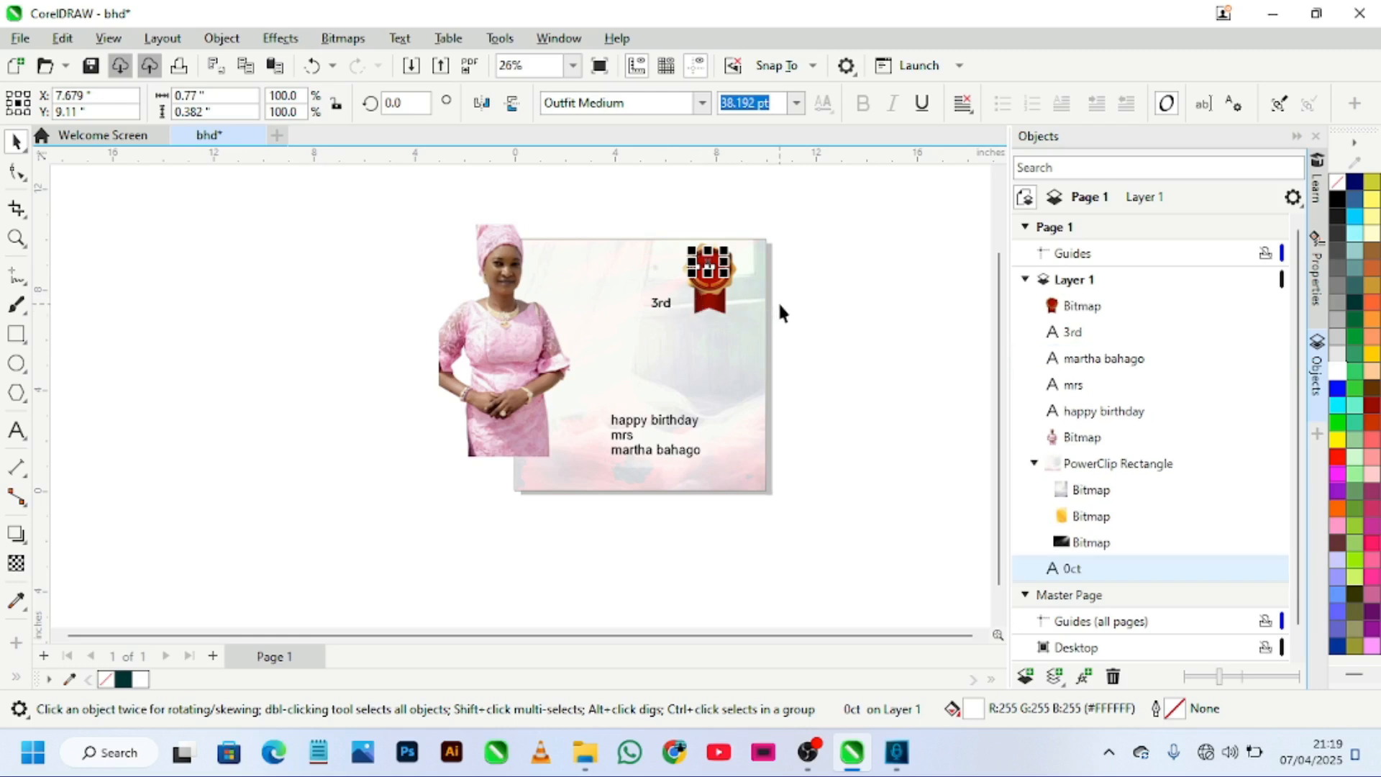
key("ctrl+z")
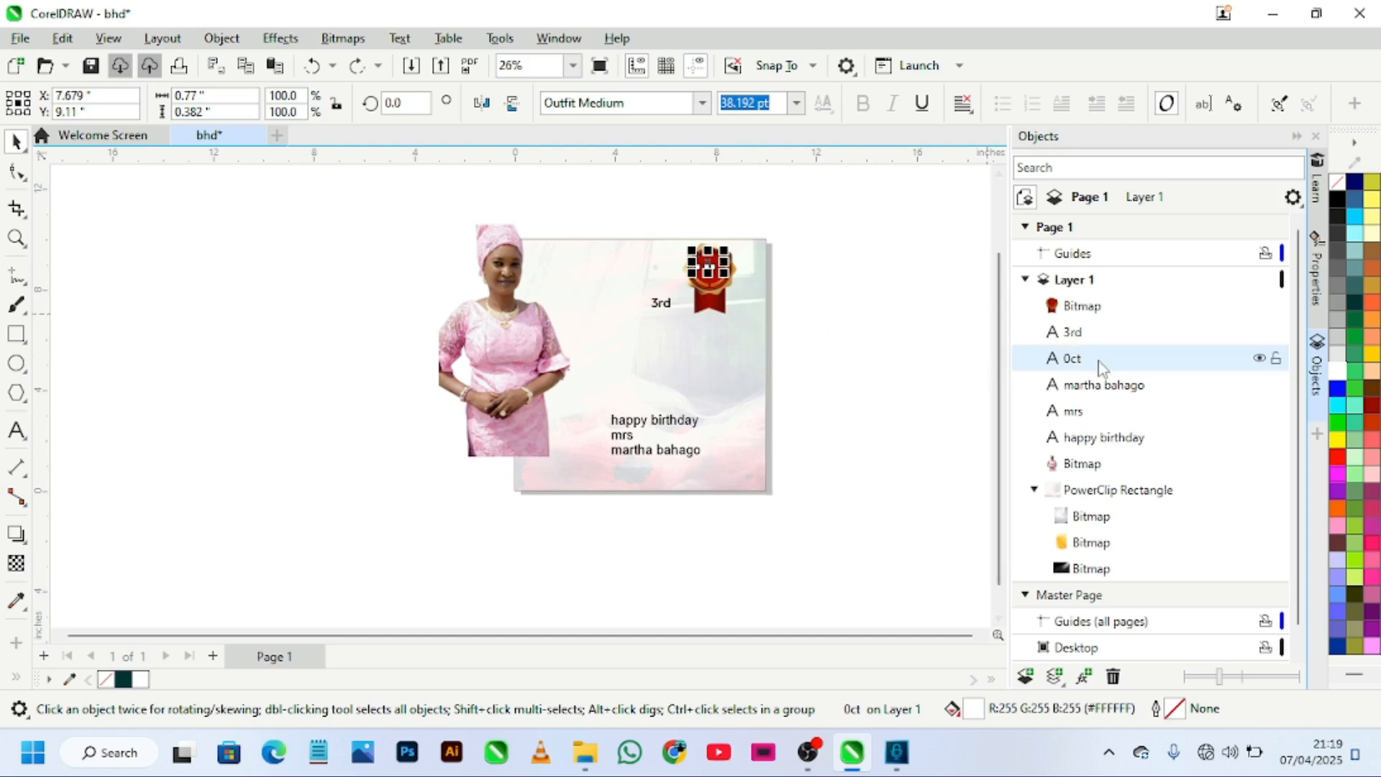
left_click_drag(1098, 361, 1086, 293)
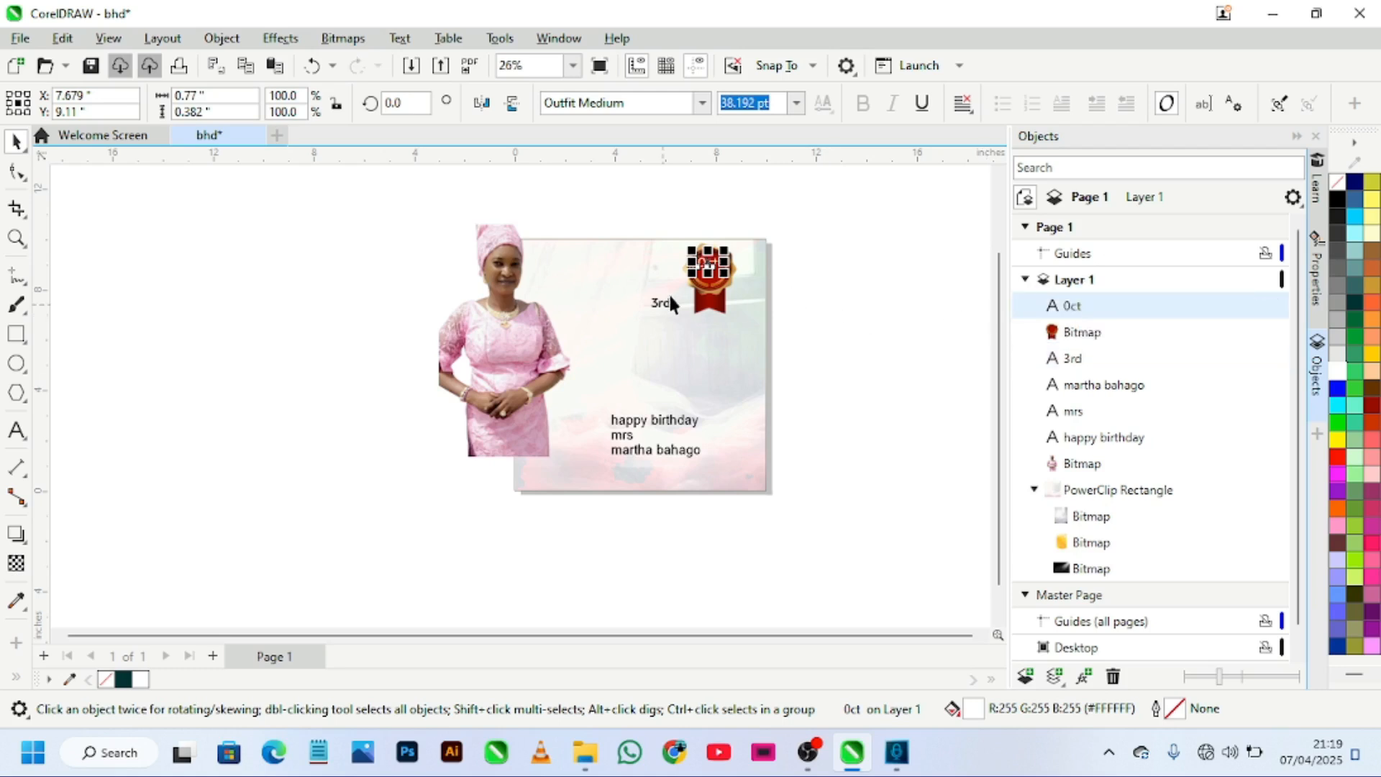
Step: Place the day text in white just below the month on the badge, stacked in front of the badge bitmap
left_click_drag(660, 303, 711, 282)
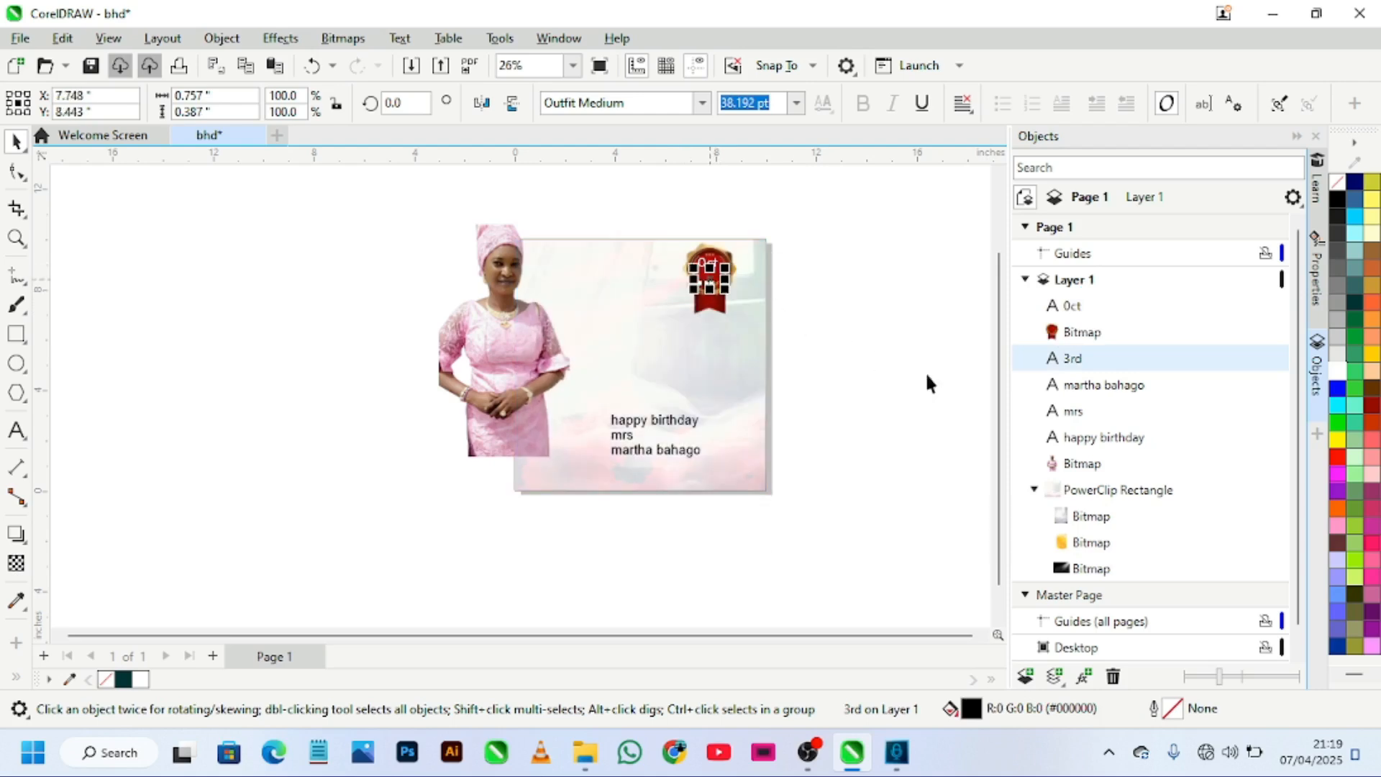
left_click_drag(1086, 336, 1086, 328)
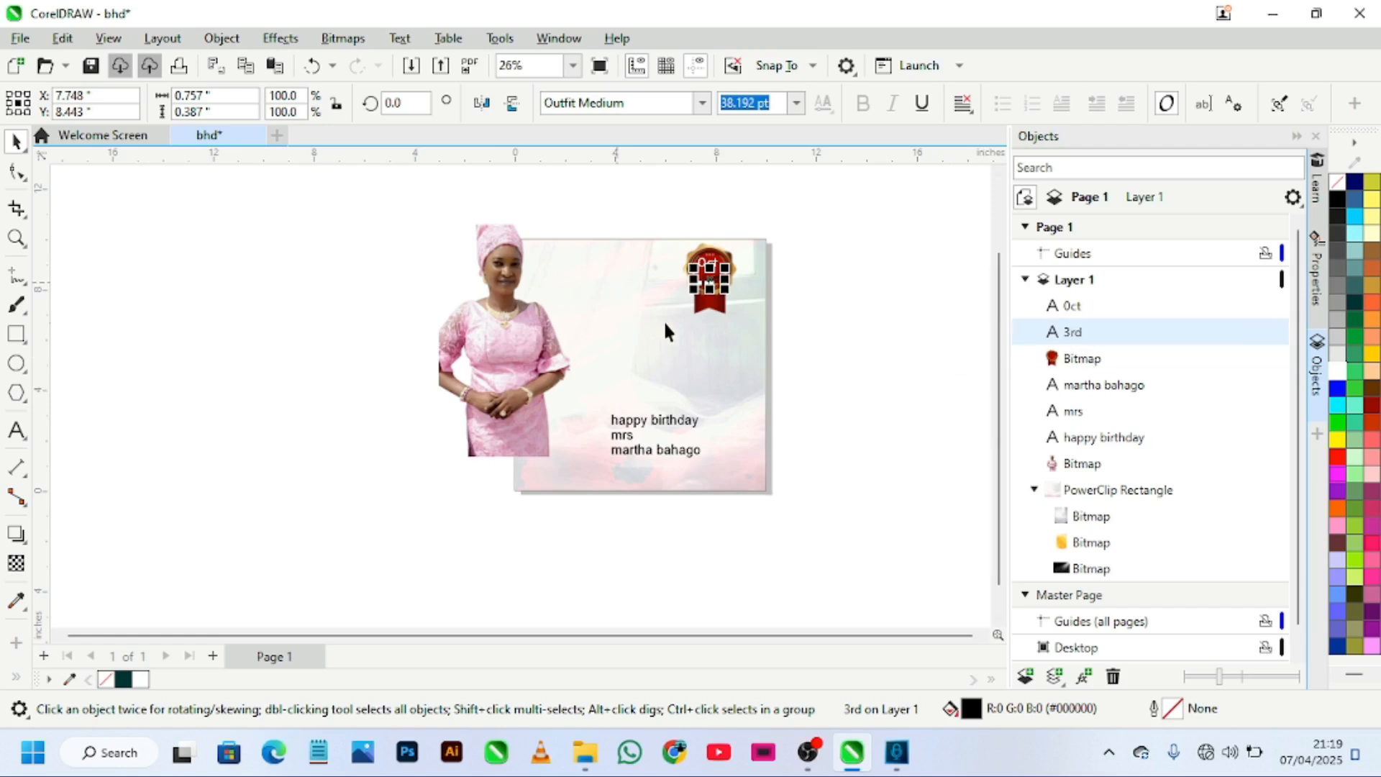
scroll(719, 288, "up", 5)
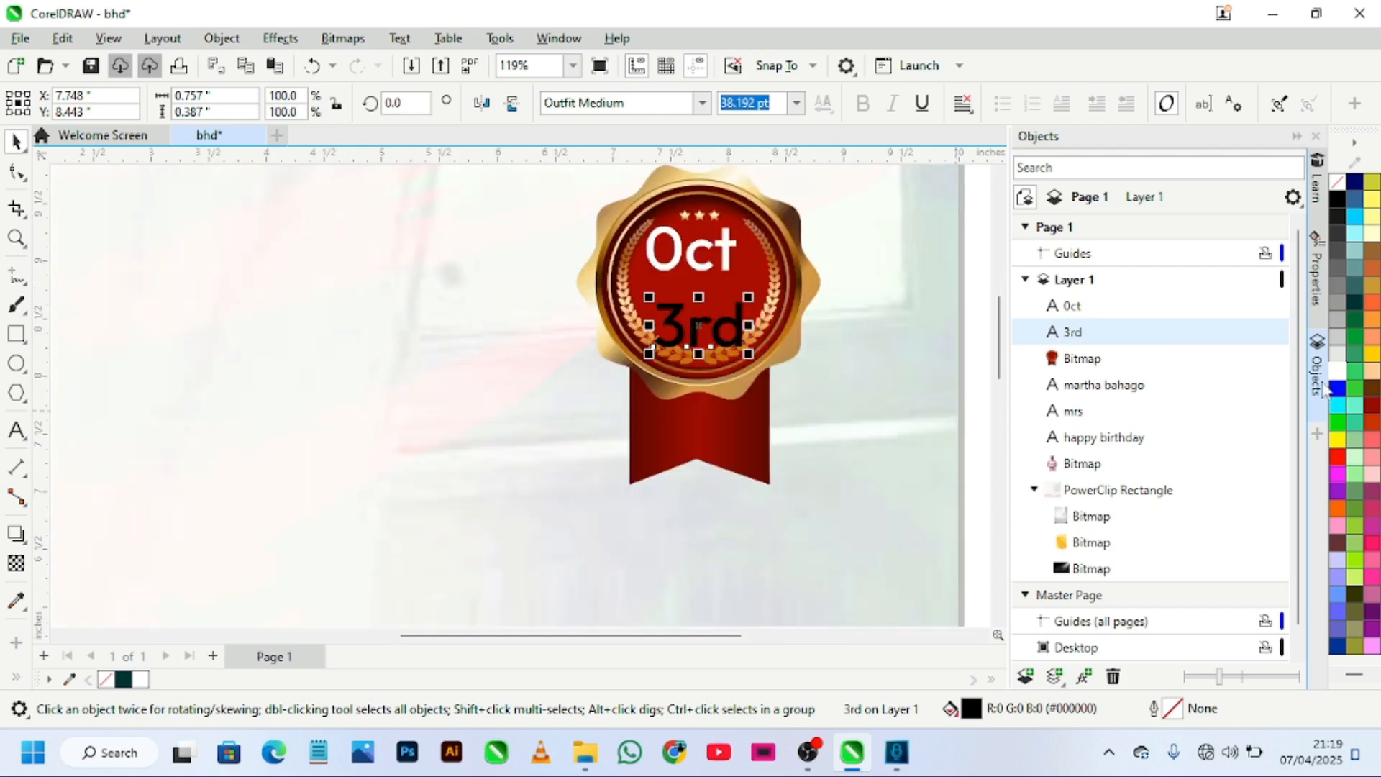
left_click(1342, 372)
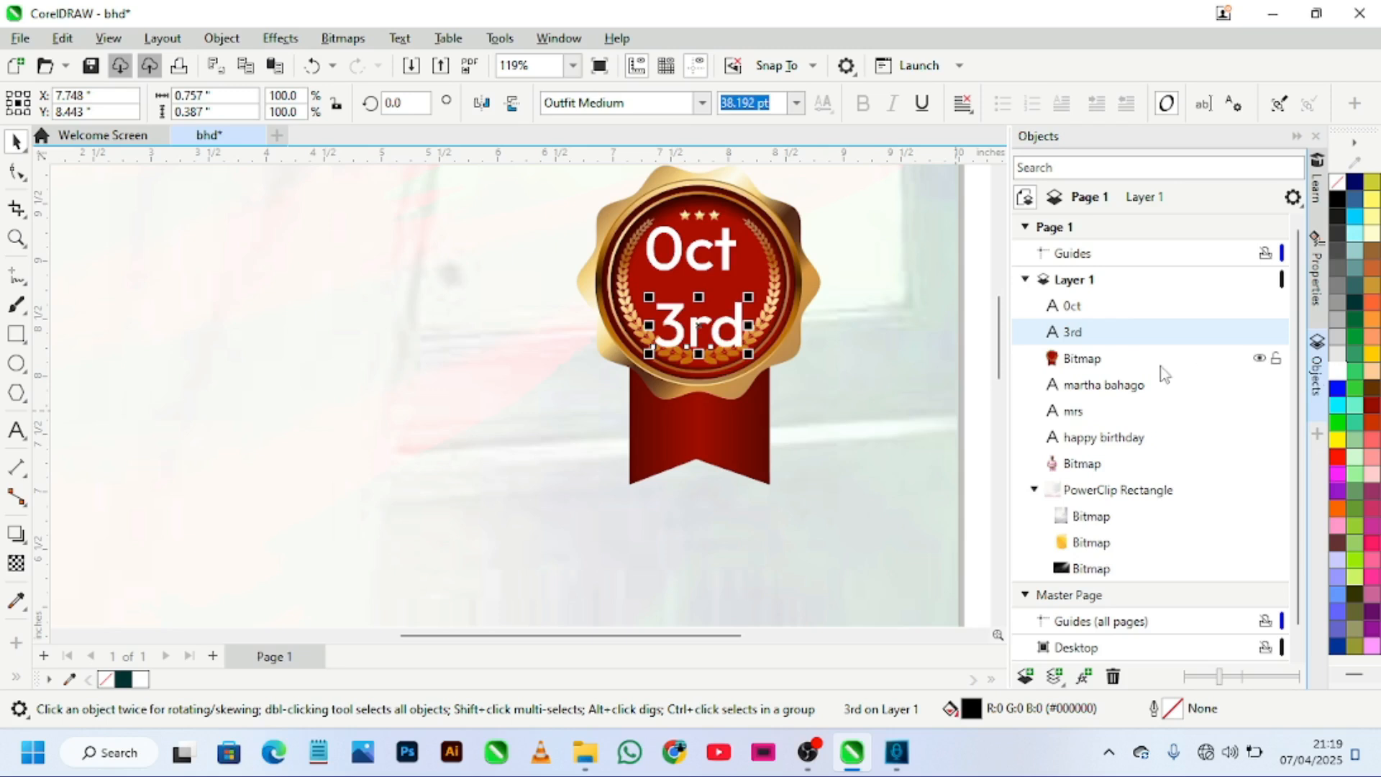
left_click_drag(737, 339, 733, 321)
Step: Change the case of the month text on the badge to UPPERCASE
left_click(704, 256)
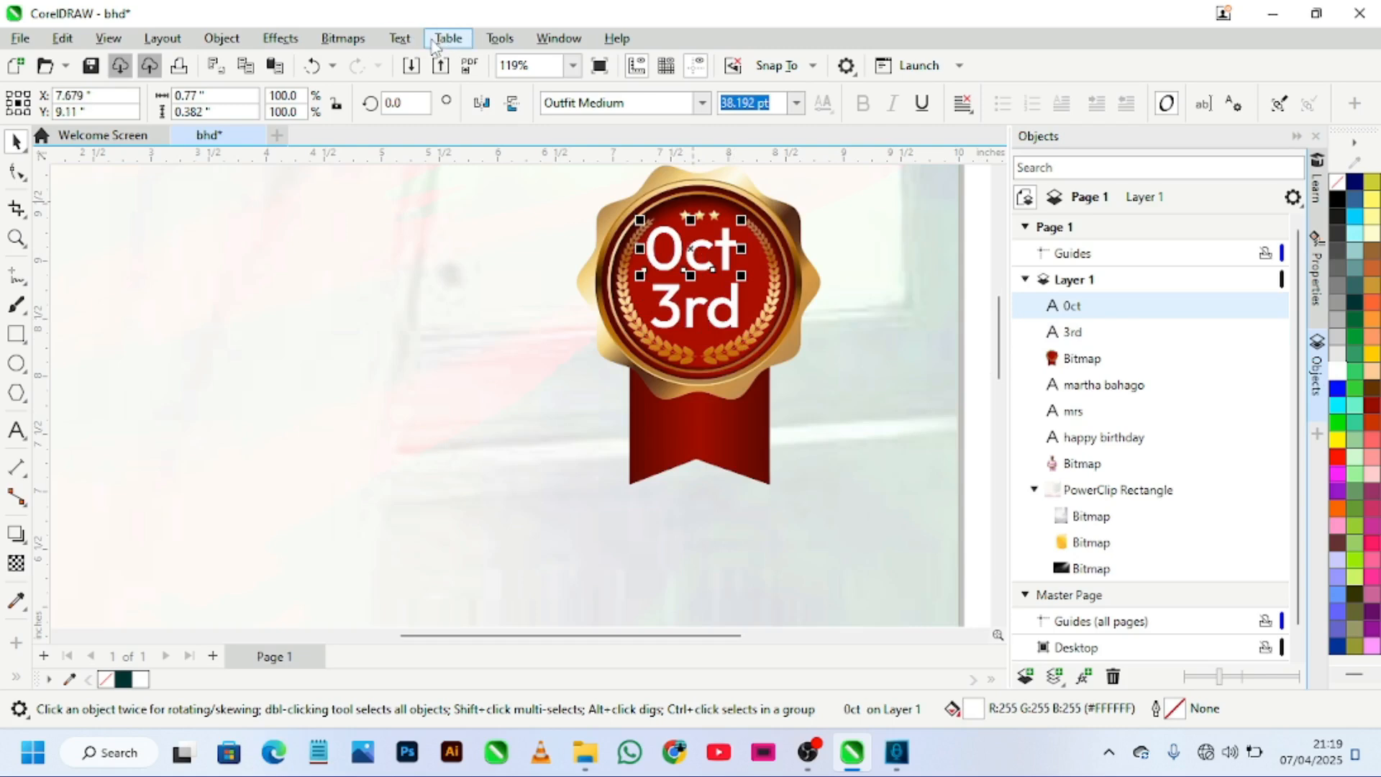
left_click(401, 42)
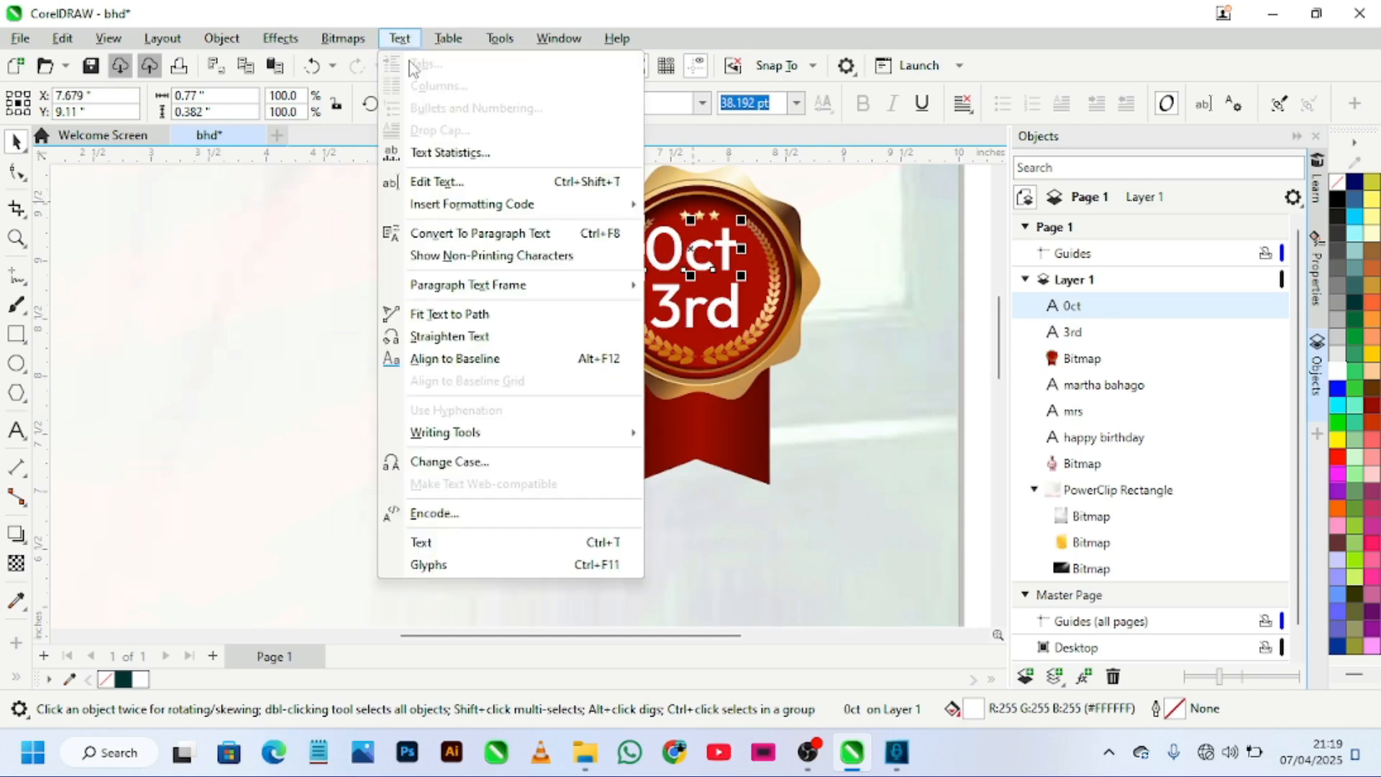
left_click(478, 463)
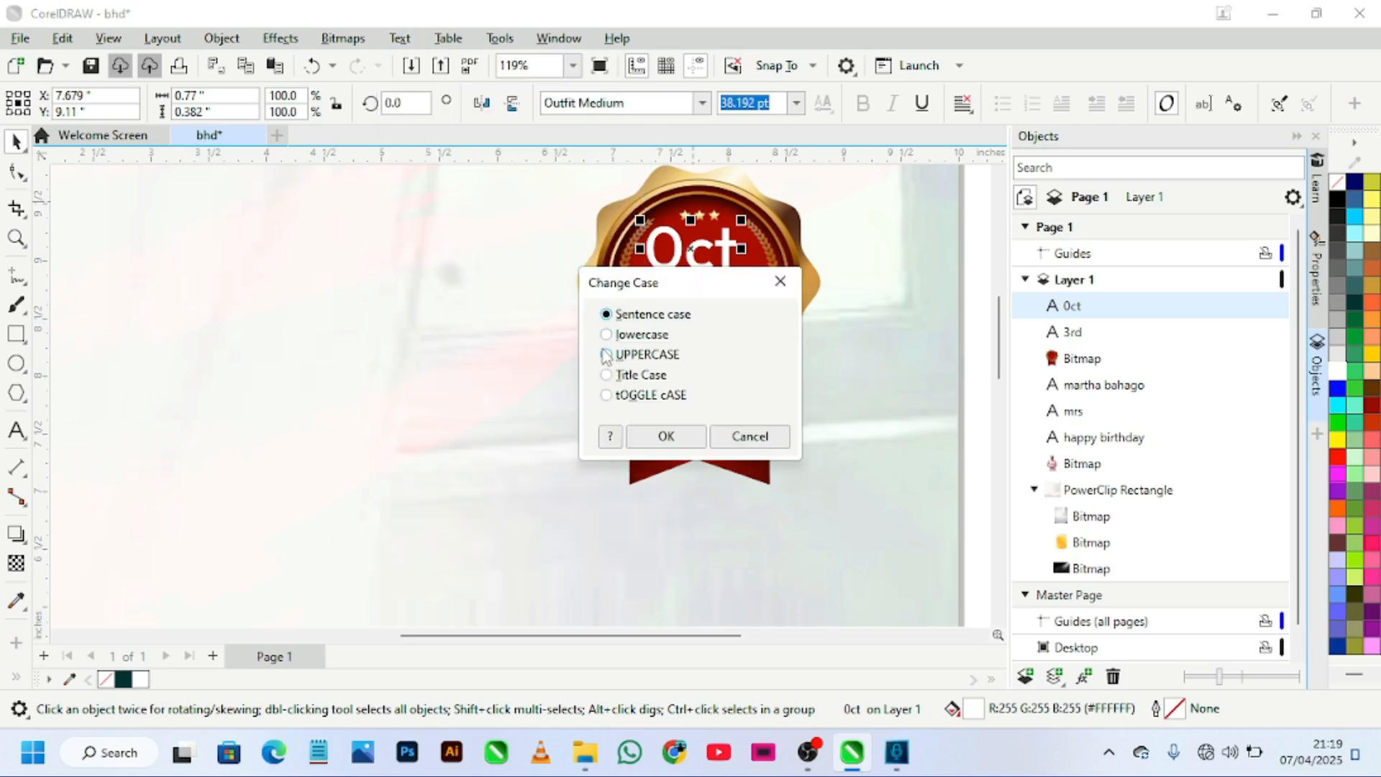
left_click(605, 354)
left_click(661, 438)
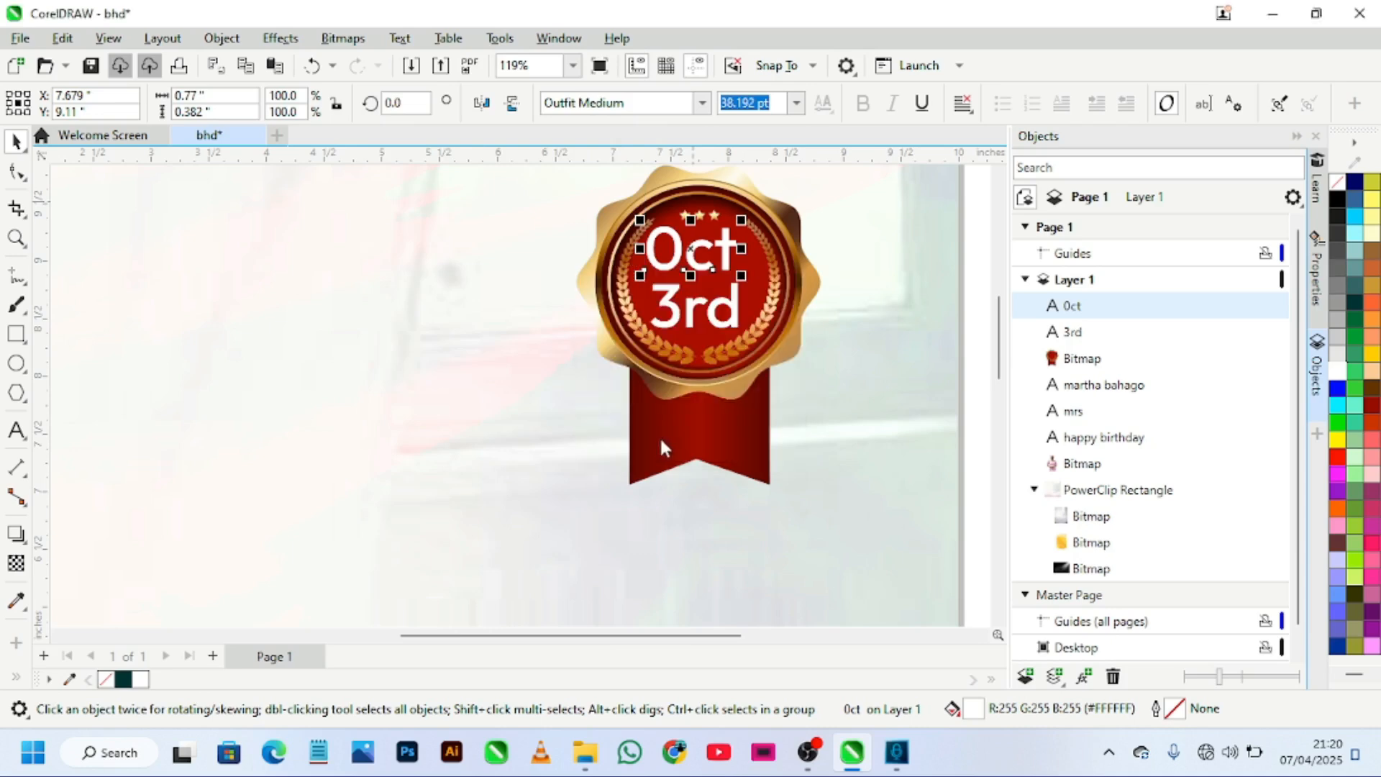
Step: Change the case of the day text on the badge to UPPERCASE
left_click(713, 316)
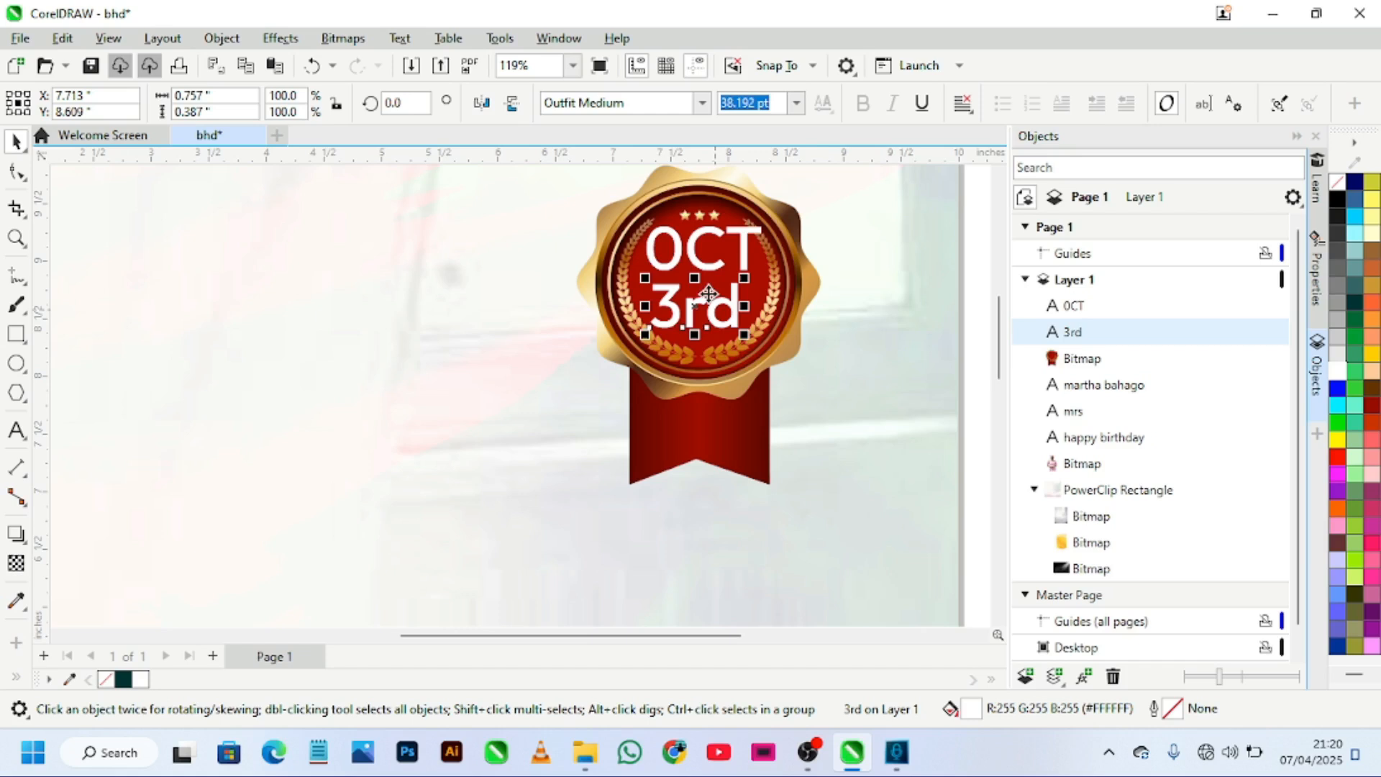
left_click(400, 40)
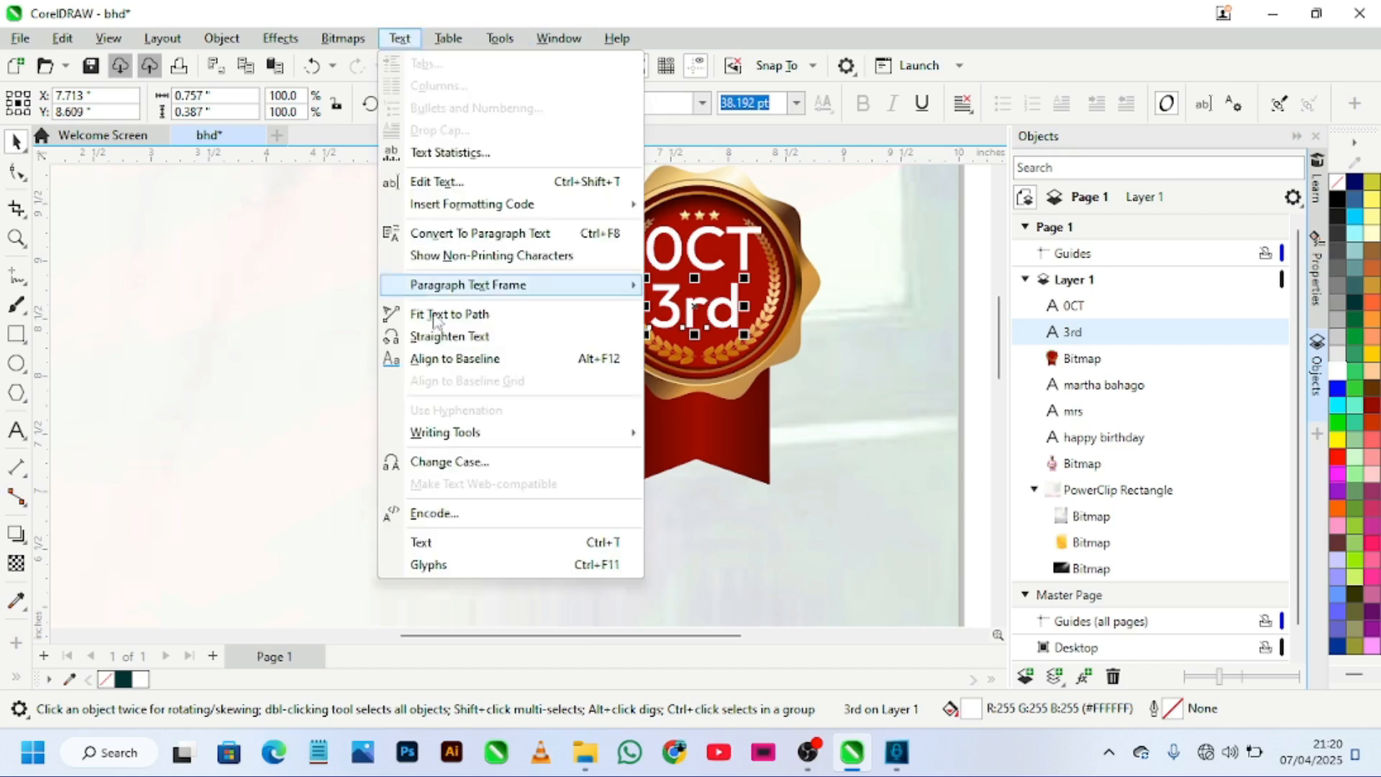
left_click(461, 464)
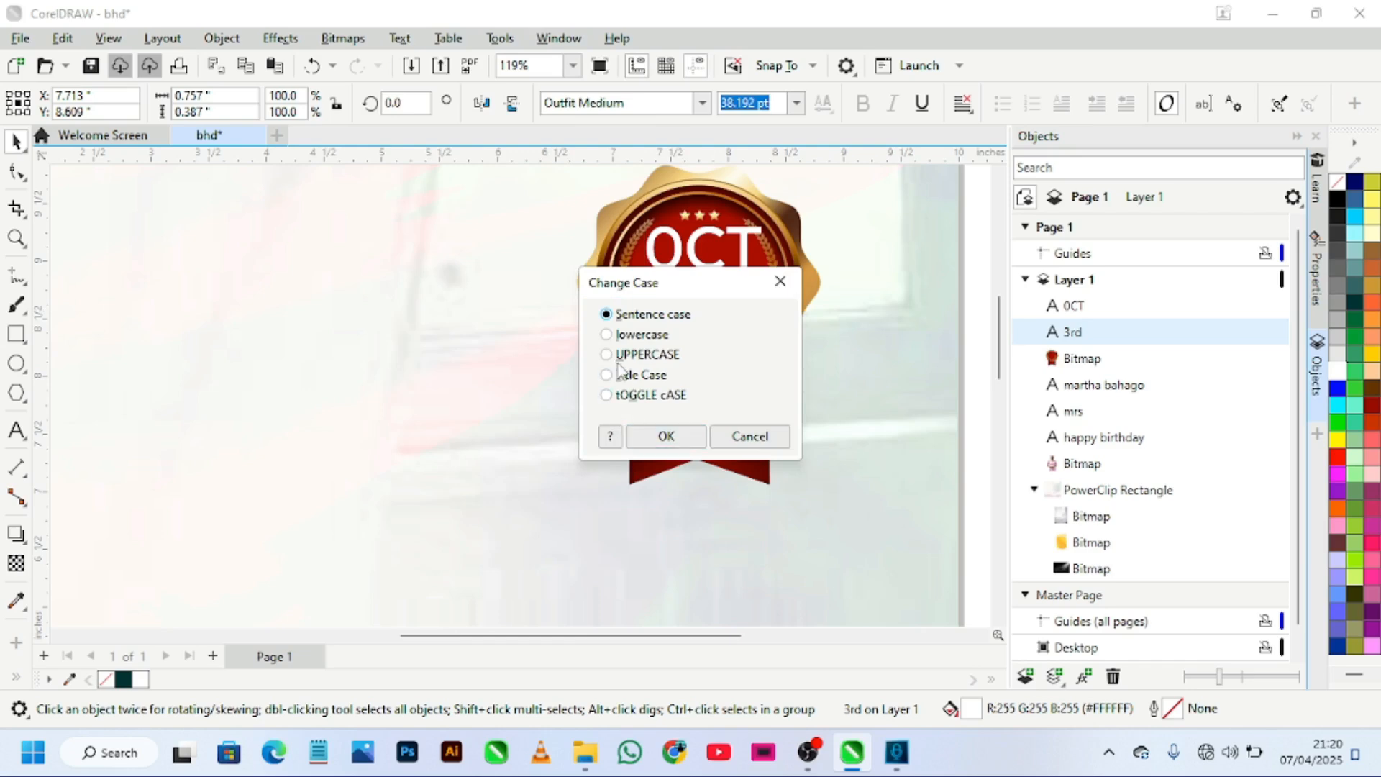
left_click(671, 434)
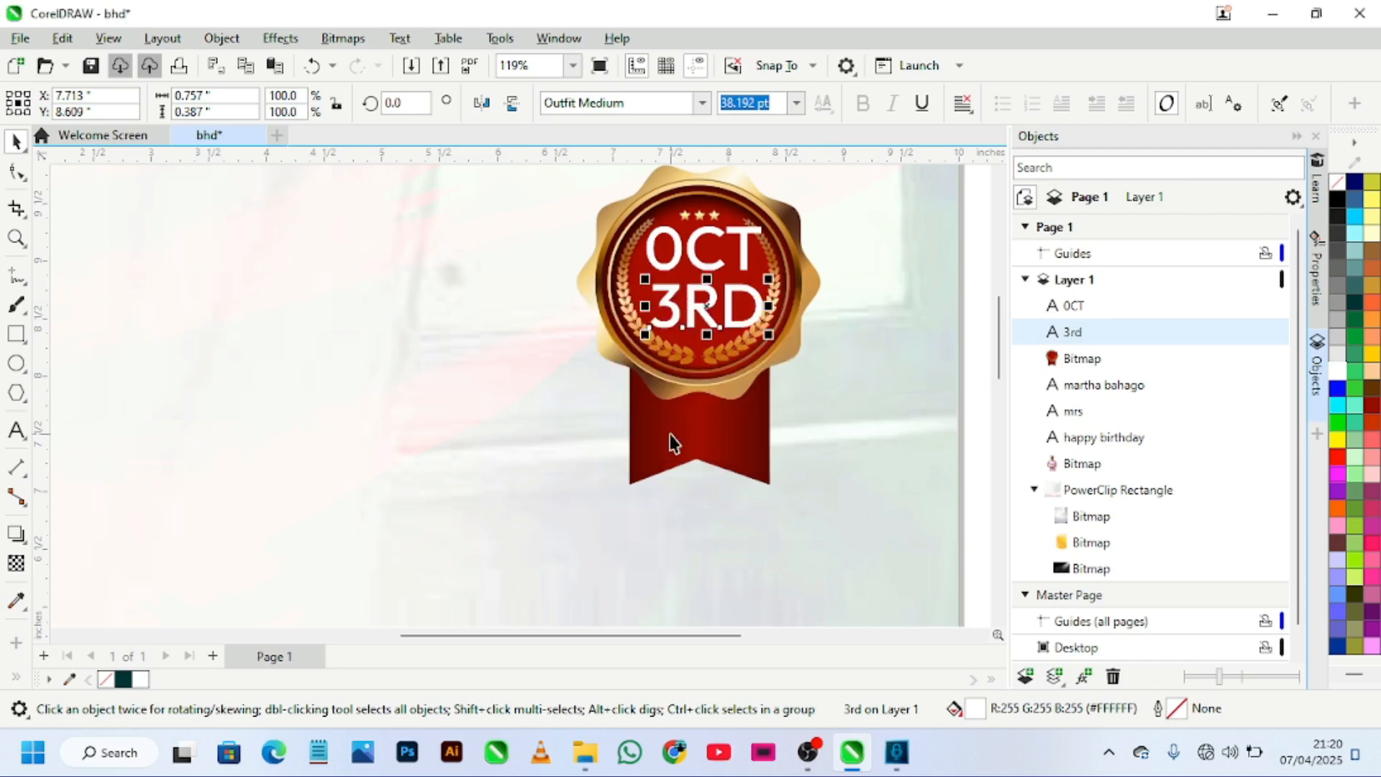
Step: Scale the month text down to about 31.7 pt and shrink the day text below it to fit inside the badge's wreath
left_click(714, 264)
left_click(743, 262)
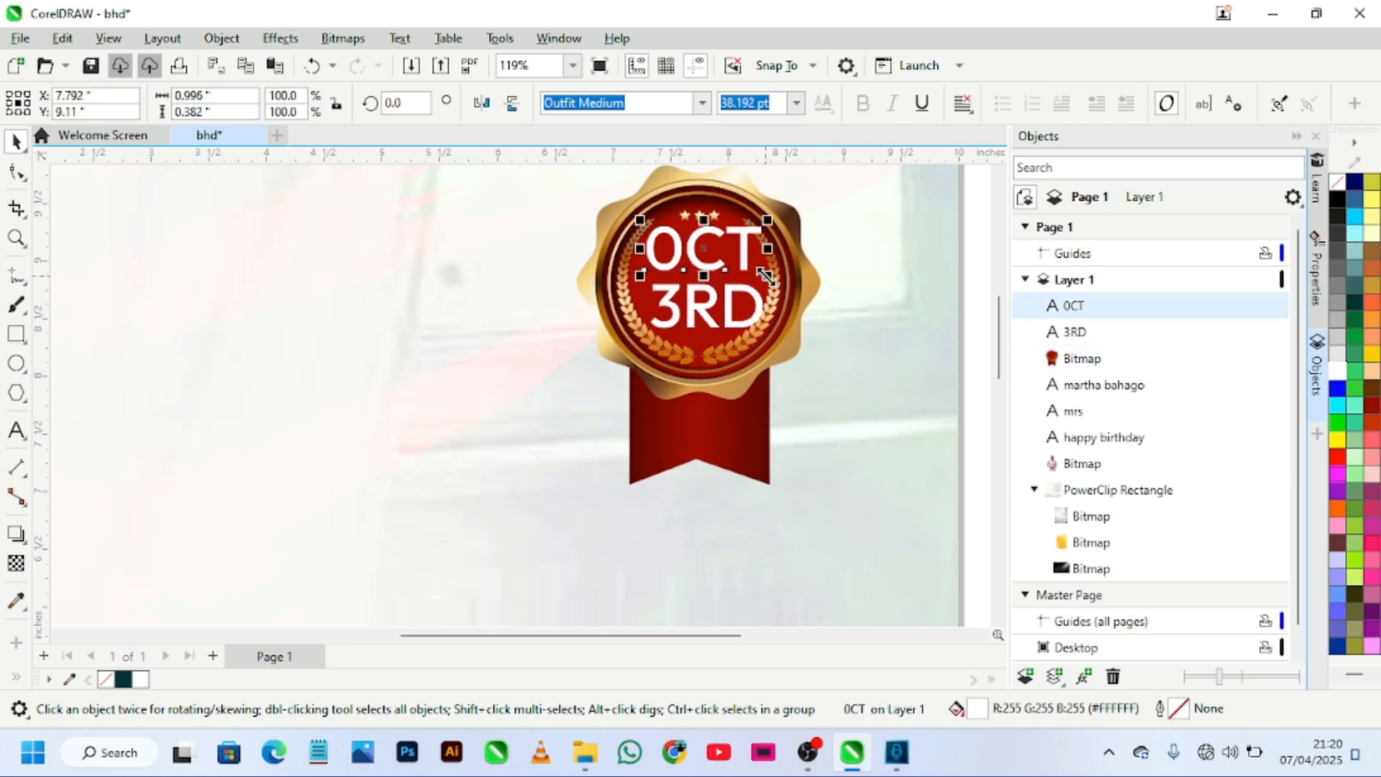
left_click_drag(765, 274, 747, 269)
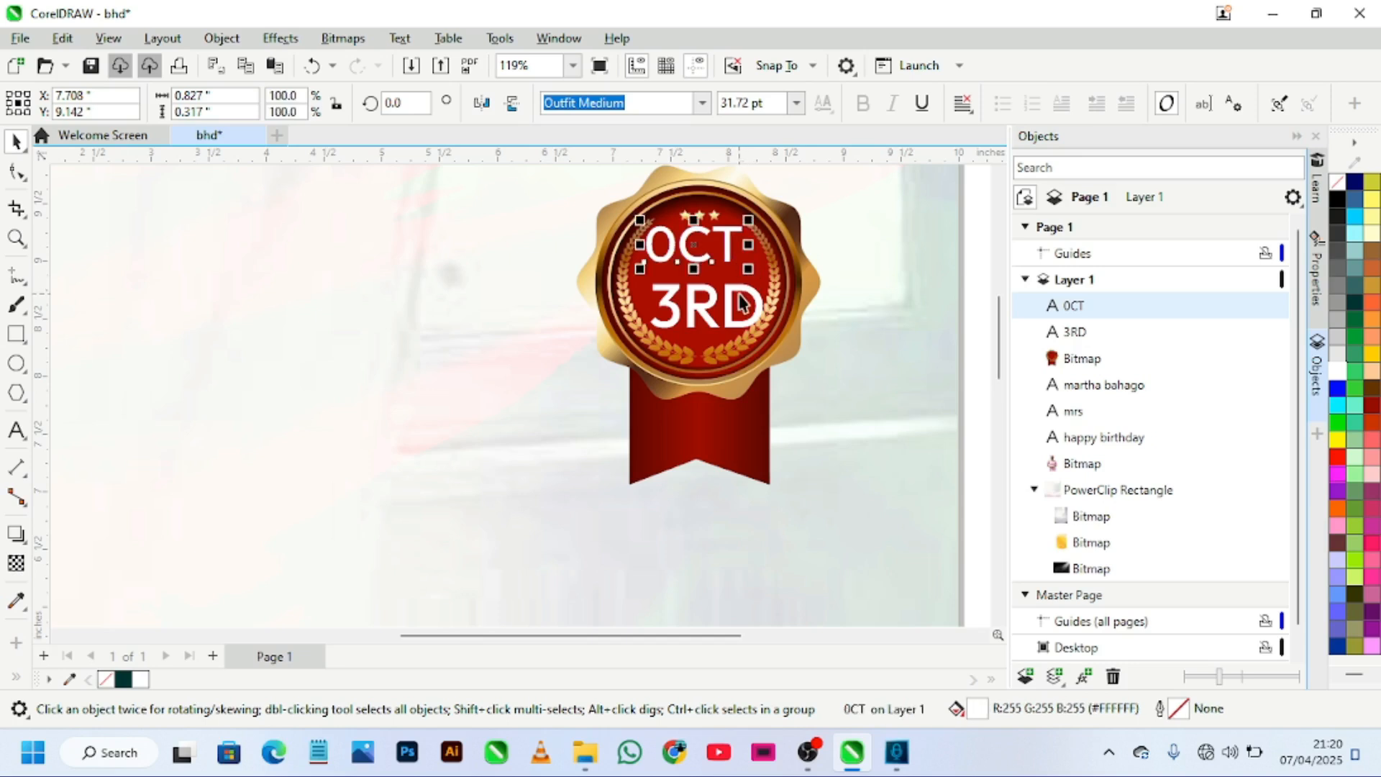
left_click(741, 293)
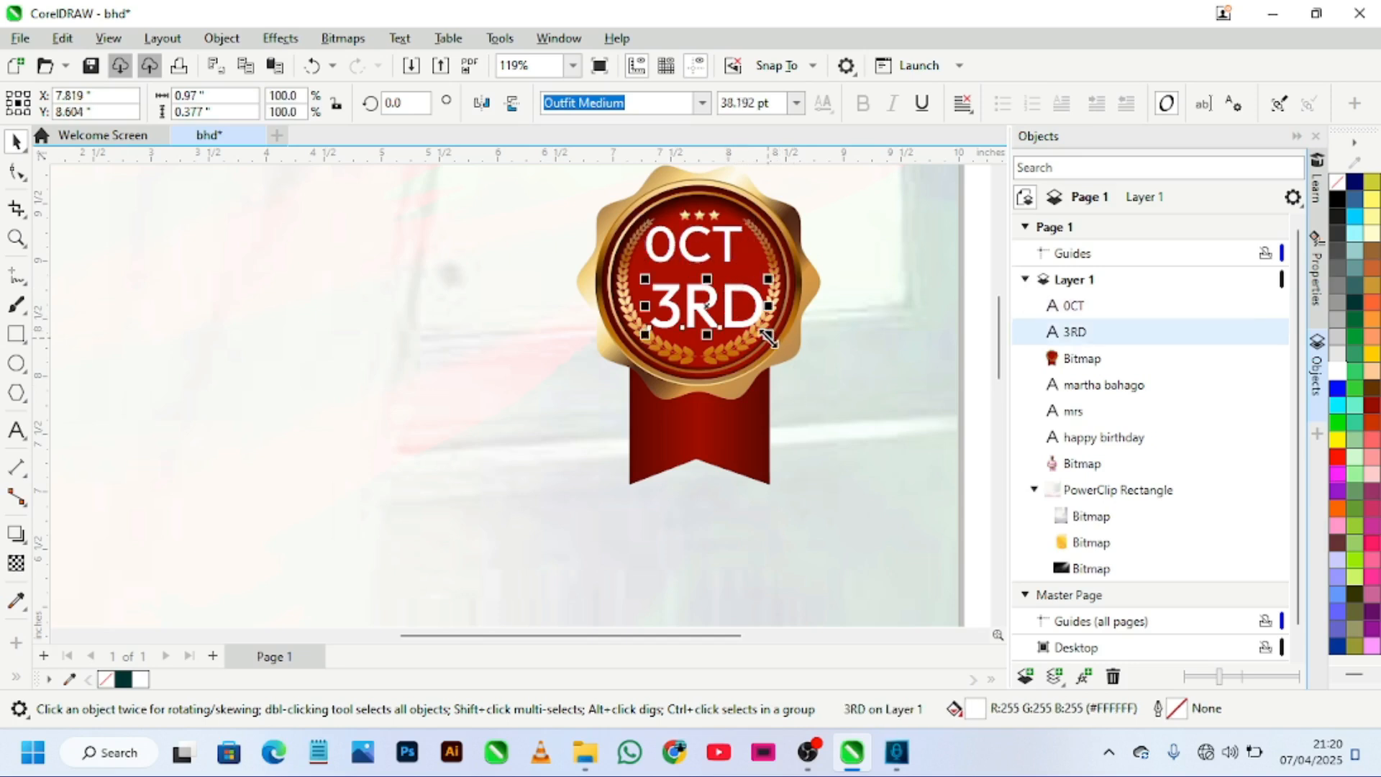
left_click_drag(768, 337, 728, 317)
Step: Move the badge bitmap behind the date texts to about X 7.63, Y 8.68 inches
left_click(716, 298)
left_click(716, 299)
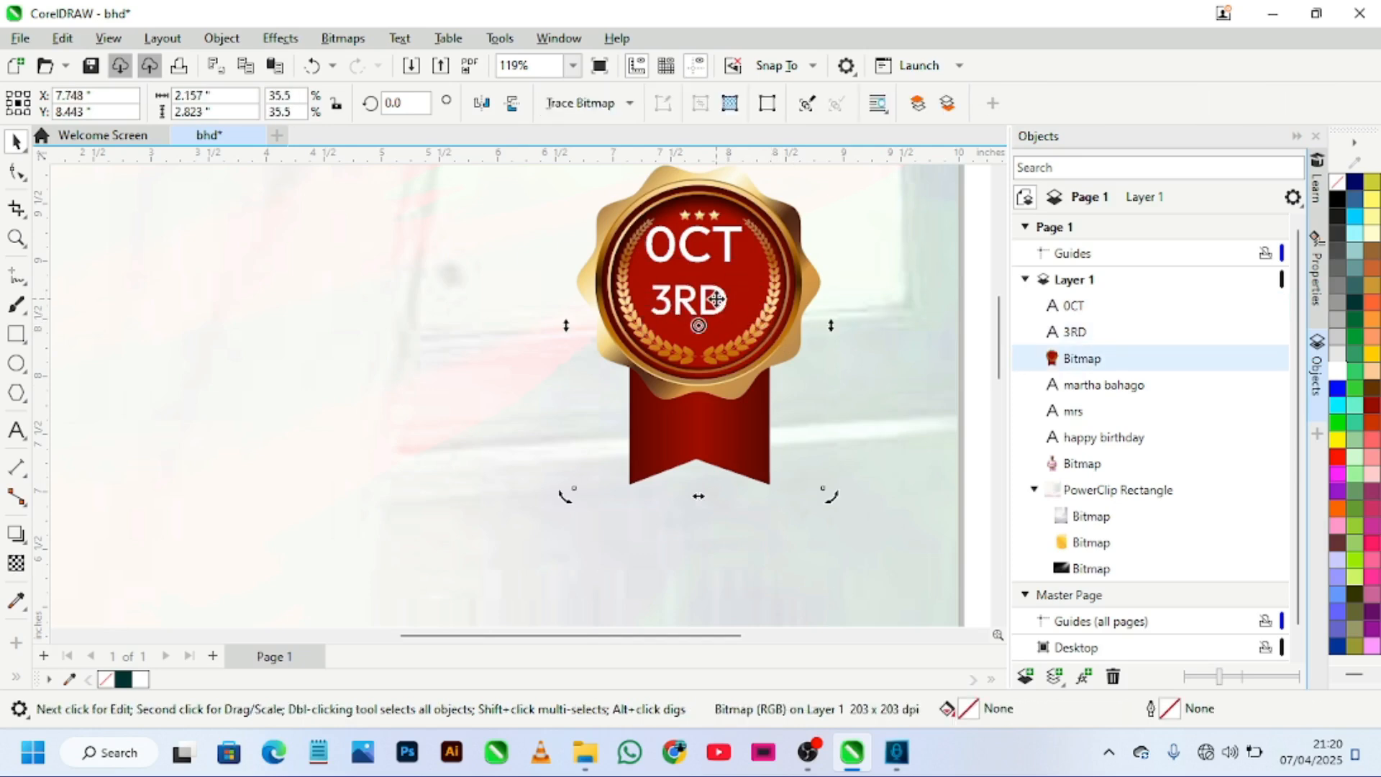
left_click(702, 301)
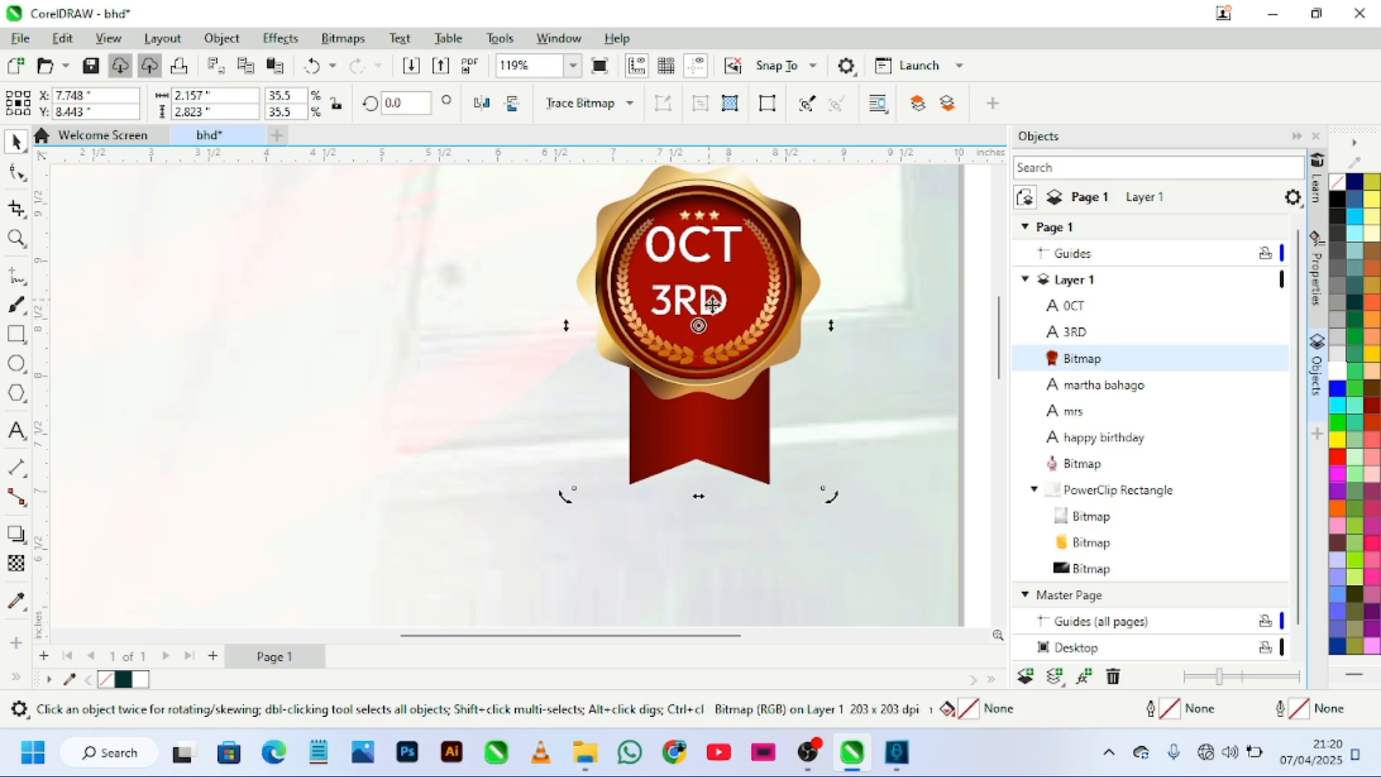
left_click(710, 301)
left_click(701, 301)
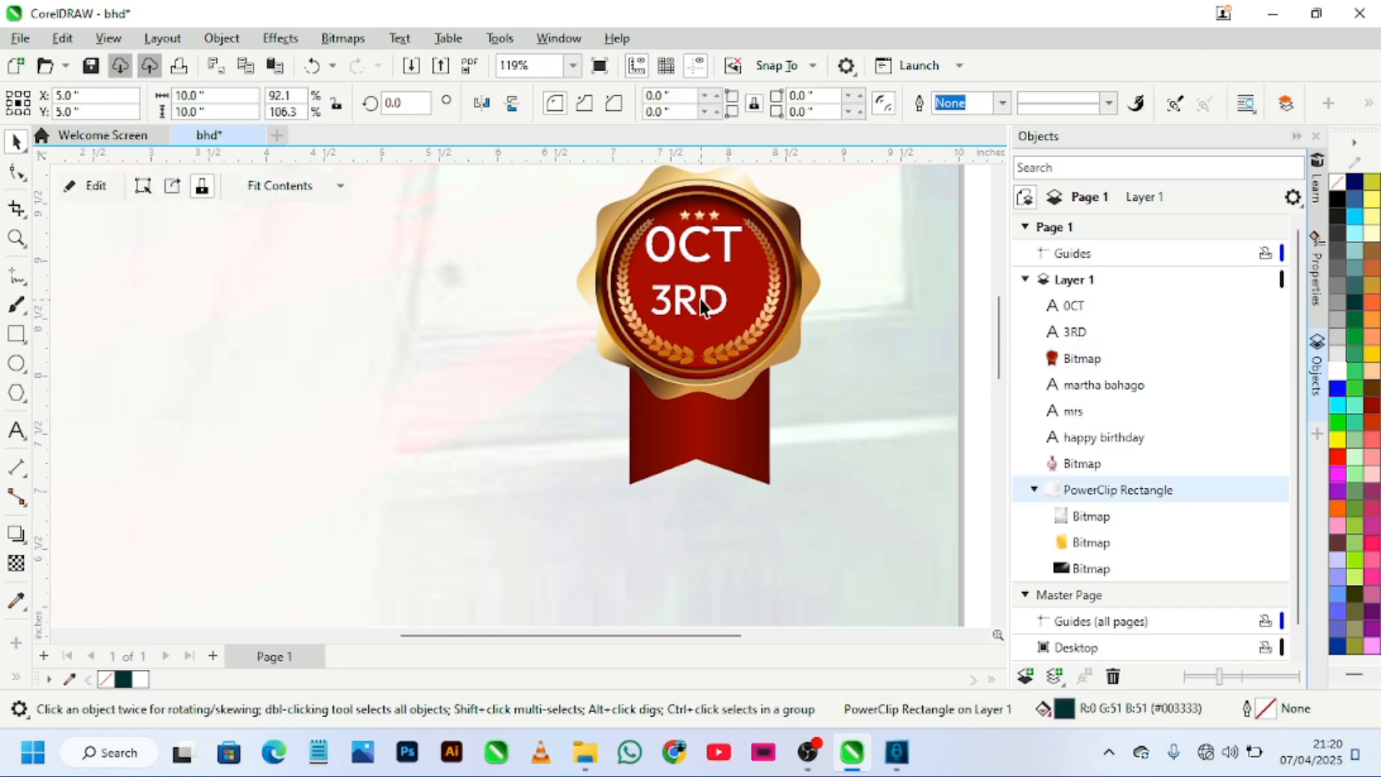
left_click(701, 300)
left_click_drag(744, 330, 715, 308)
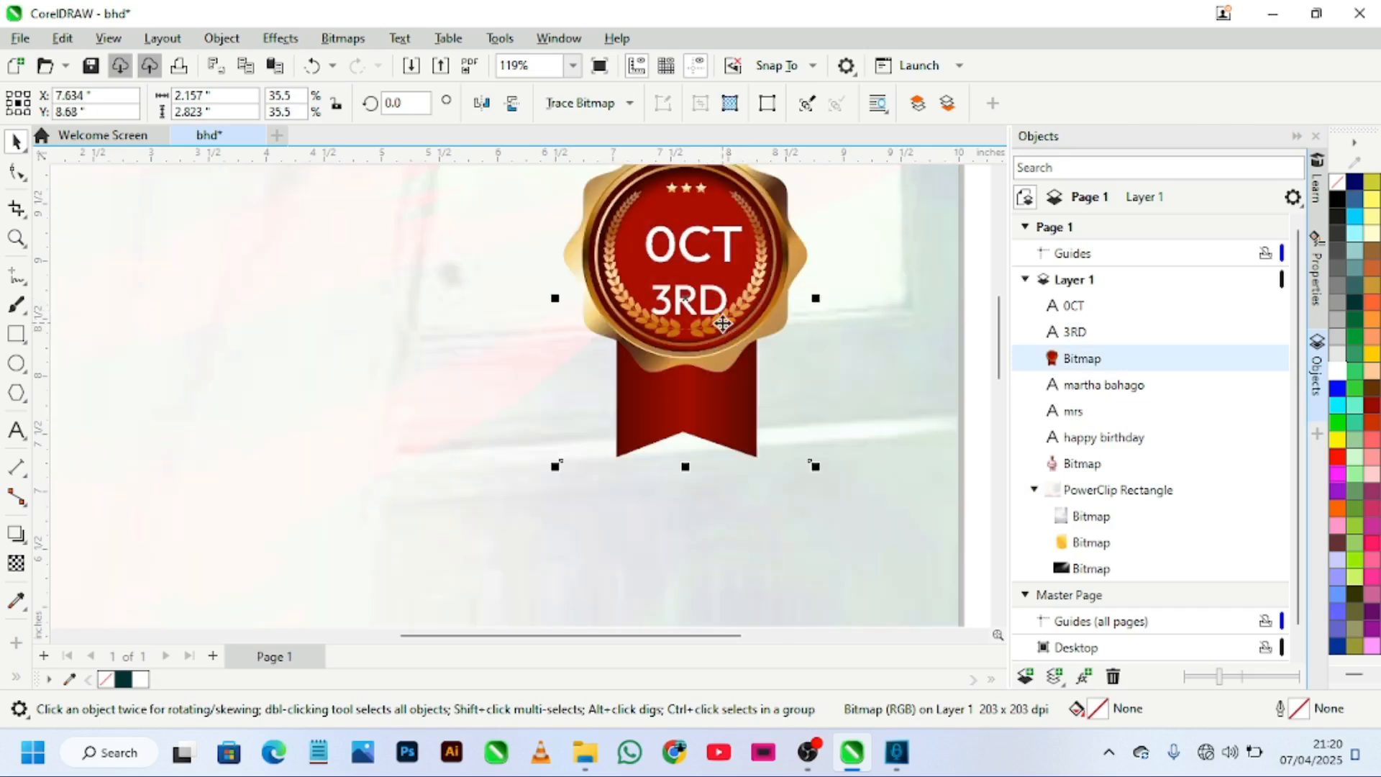
Step: Reposition the month and day texts within the badge, enlarging them to about 36.2 pt and 36 pt
left_click(679, 243)
left_click_drag(678, 227, 662, 205)
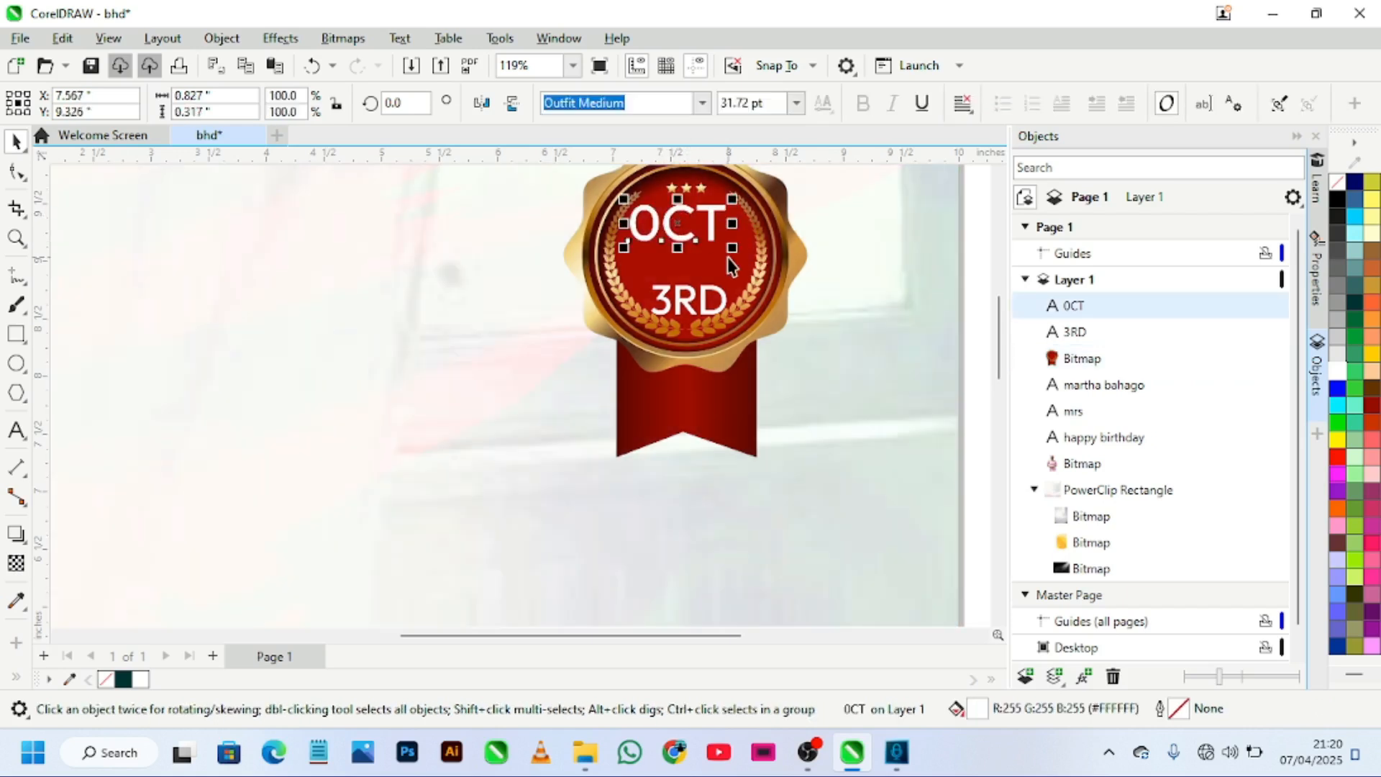
left_click_drag(732, 248, 748, 260)
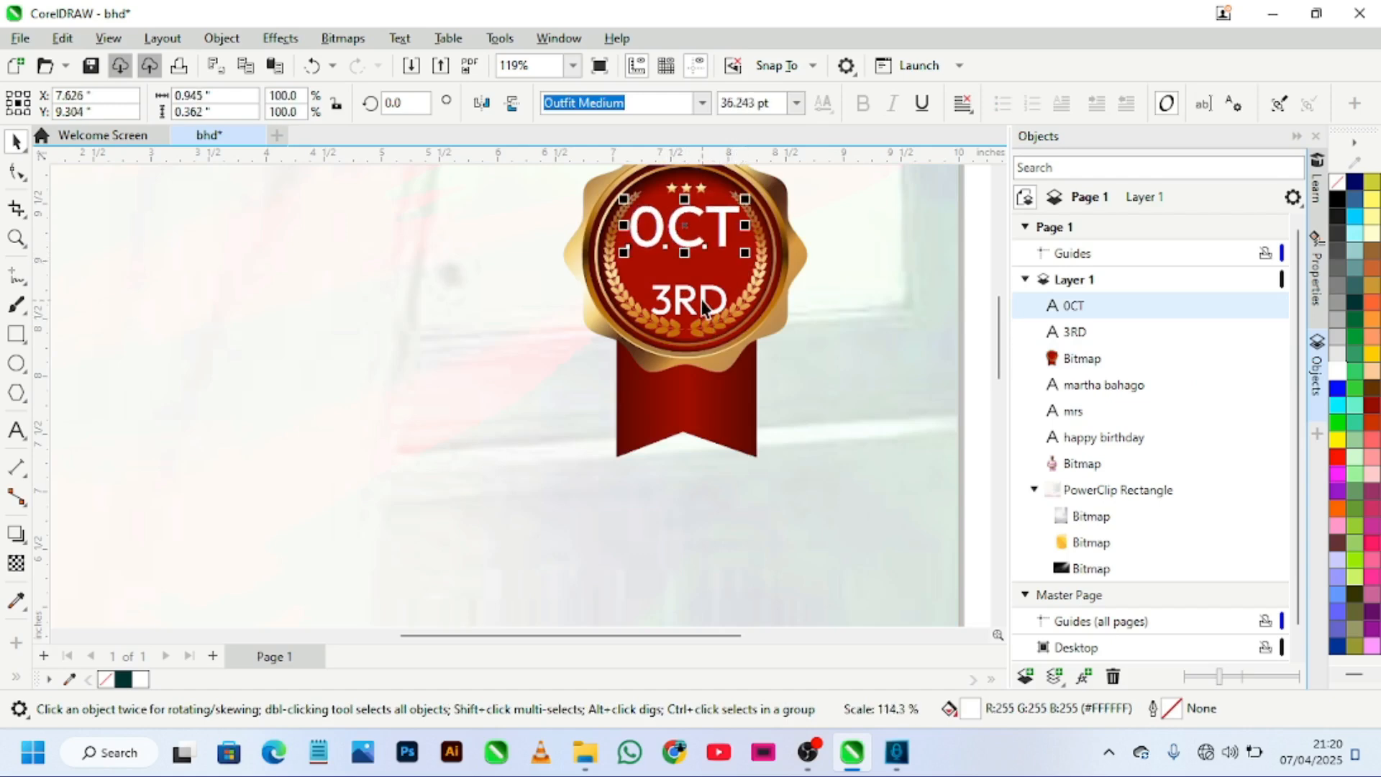
mouse_move(704, 306)
left_mouse_down()
mouse_move(701, 273)
mouse_move(748, 327)
mouse_move(708, 297)
left_mouse_up()
Step: Group the badge with its date texts, scale the group to about 2.0 by 2.62 inches and place it near X 8.39, Y 8.48 inches
scroll(879, 273, "down", 4)
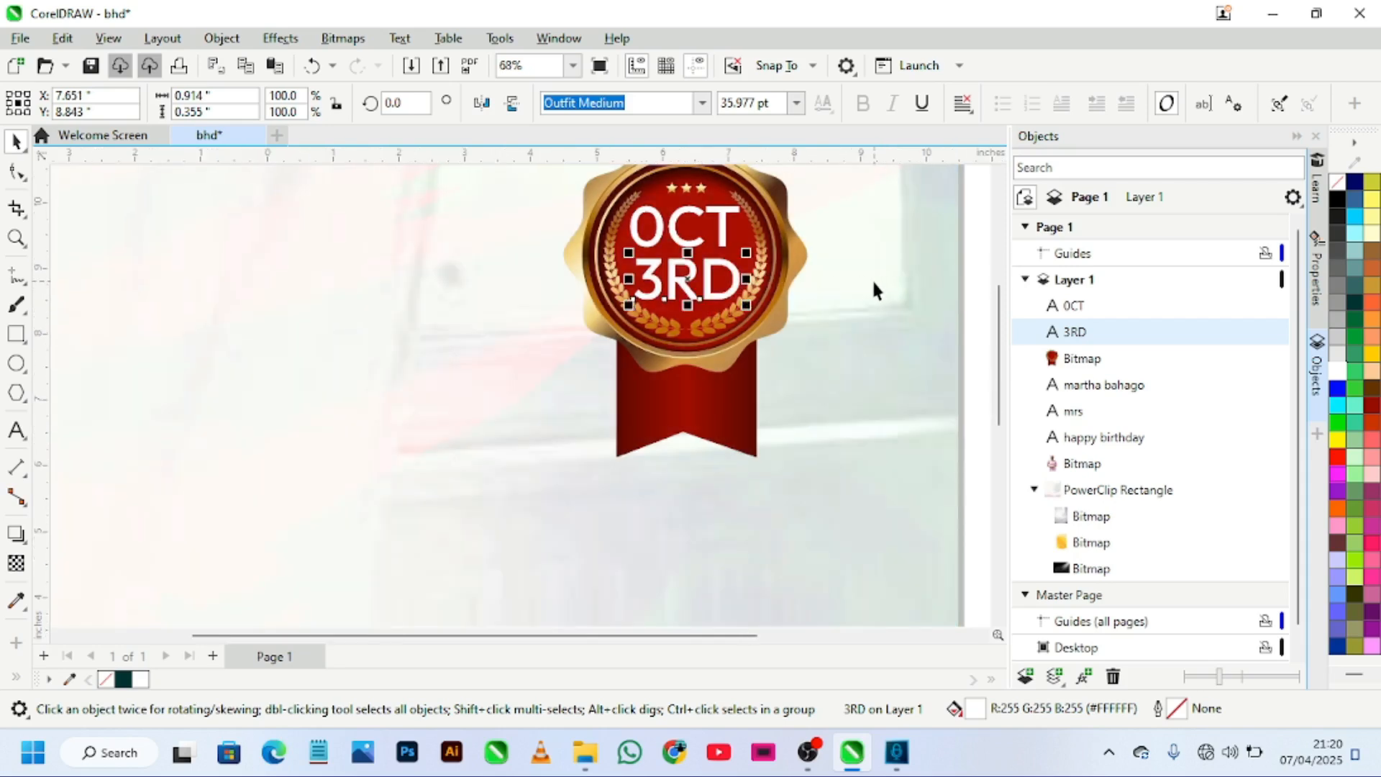
scroll(872, 278, "down", 2)
left_click(869, 189)
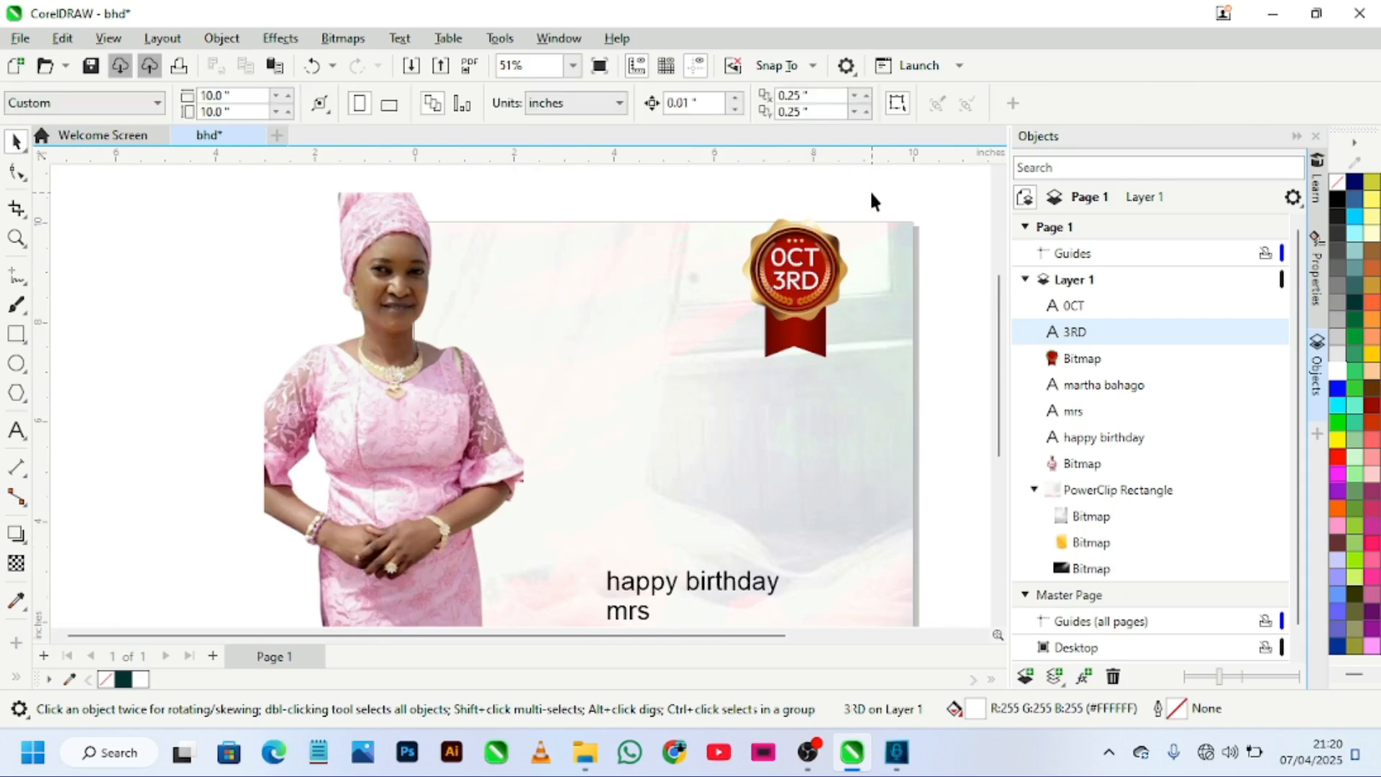
left_click_drag(803, 344, 870, 381)
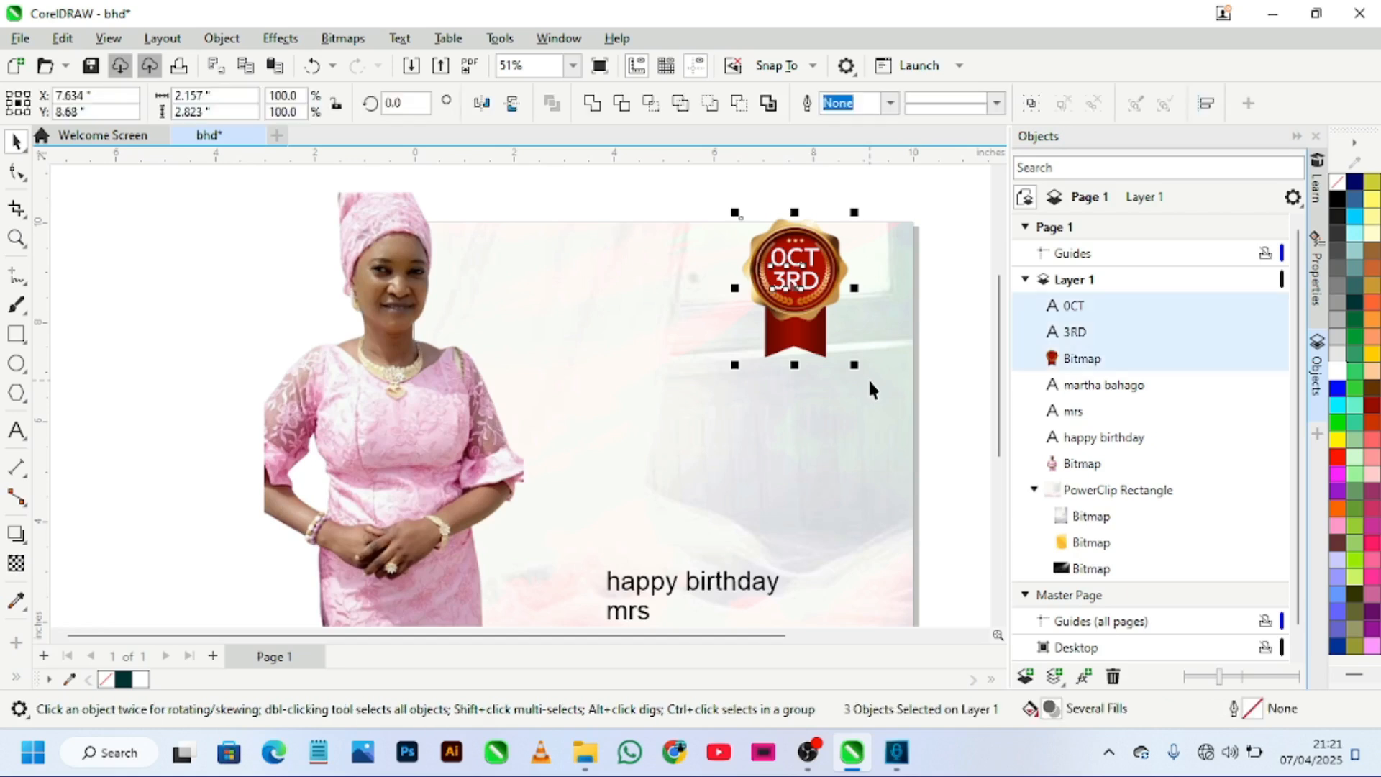
key("ctrl+g")
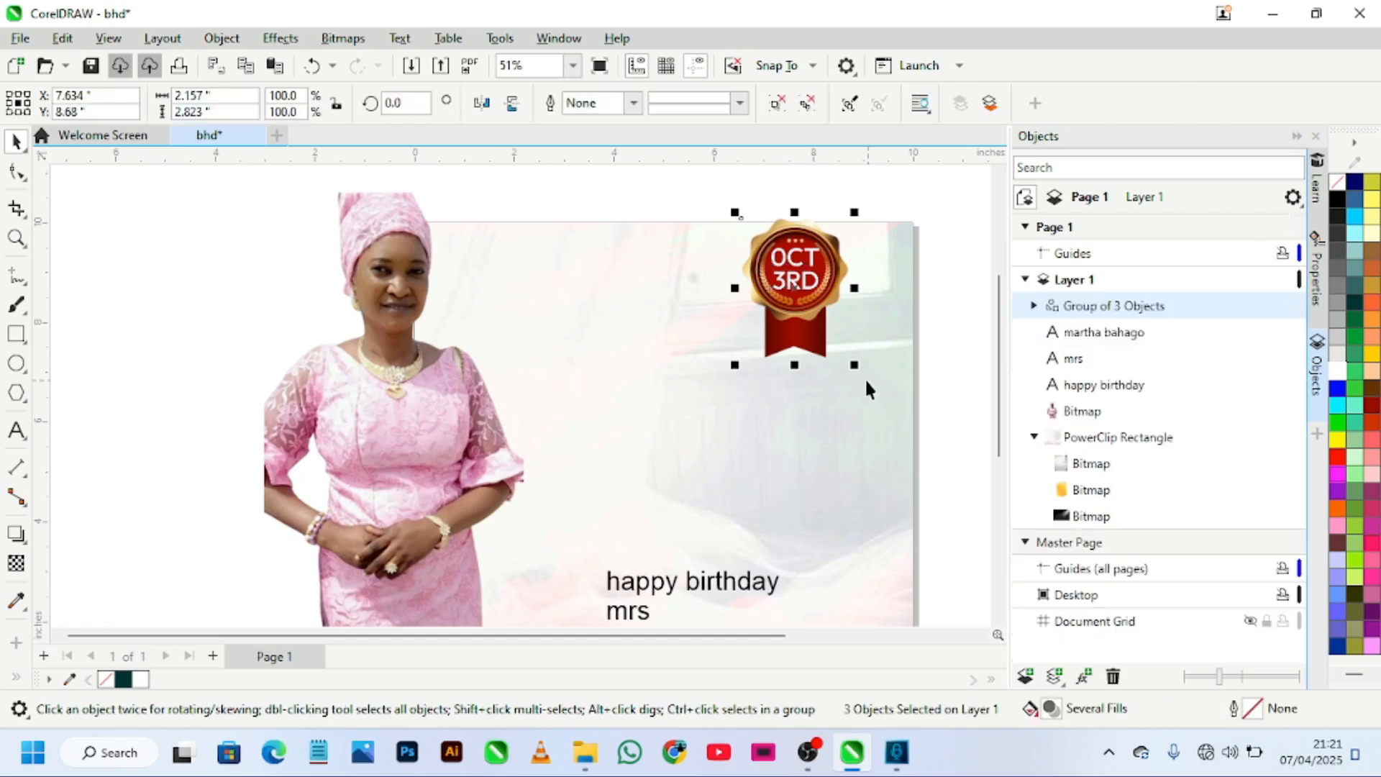
left_click_drag(807, 324, 866, 337)
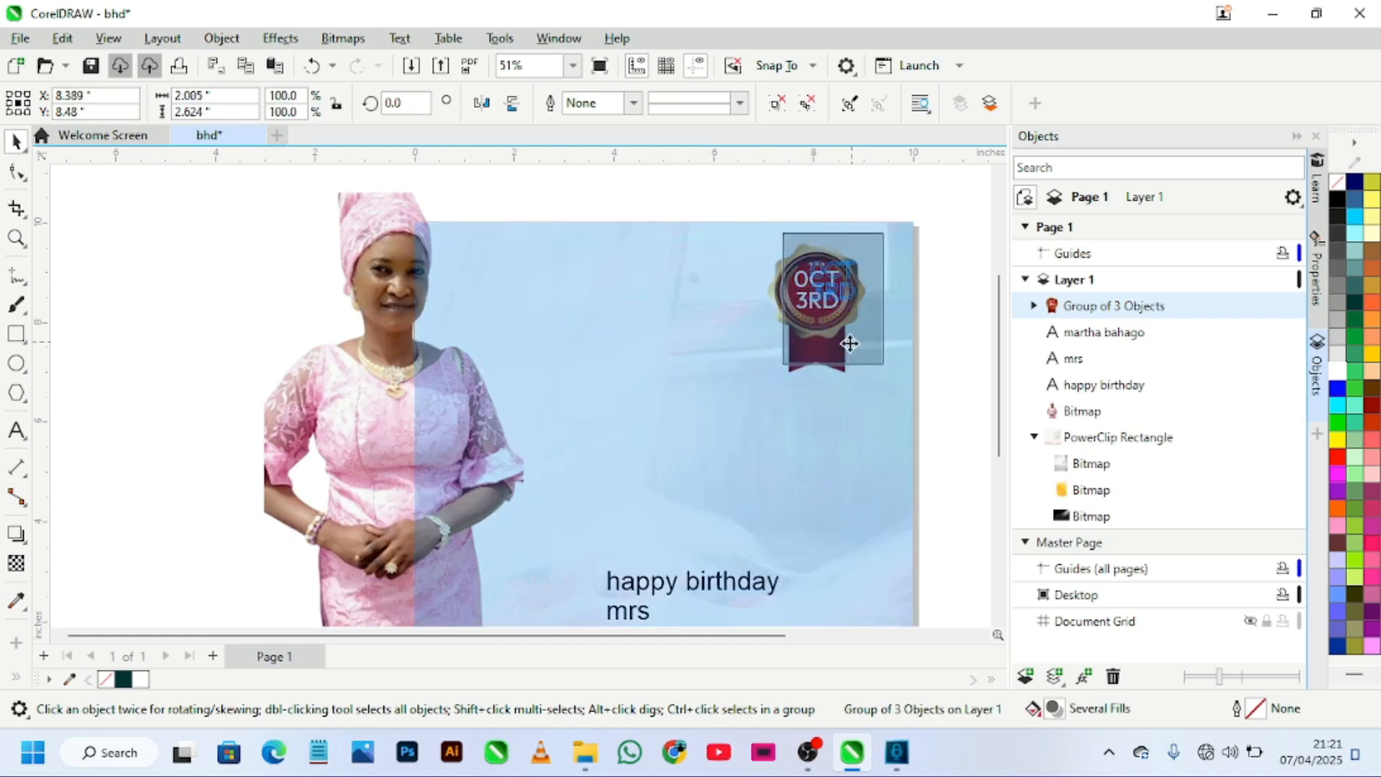
left_click(961, 345)
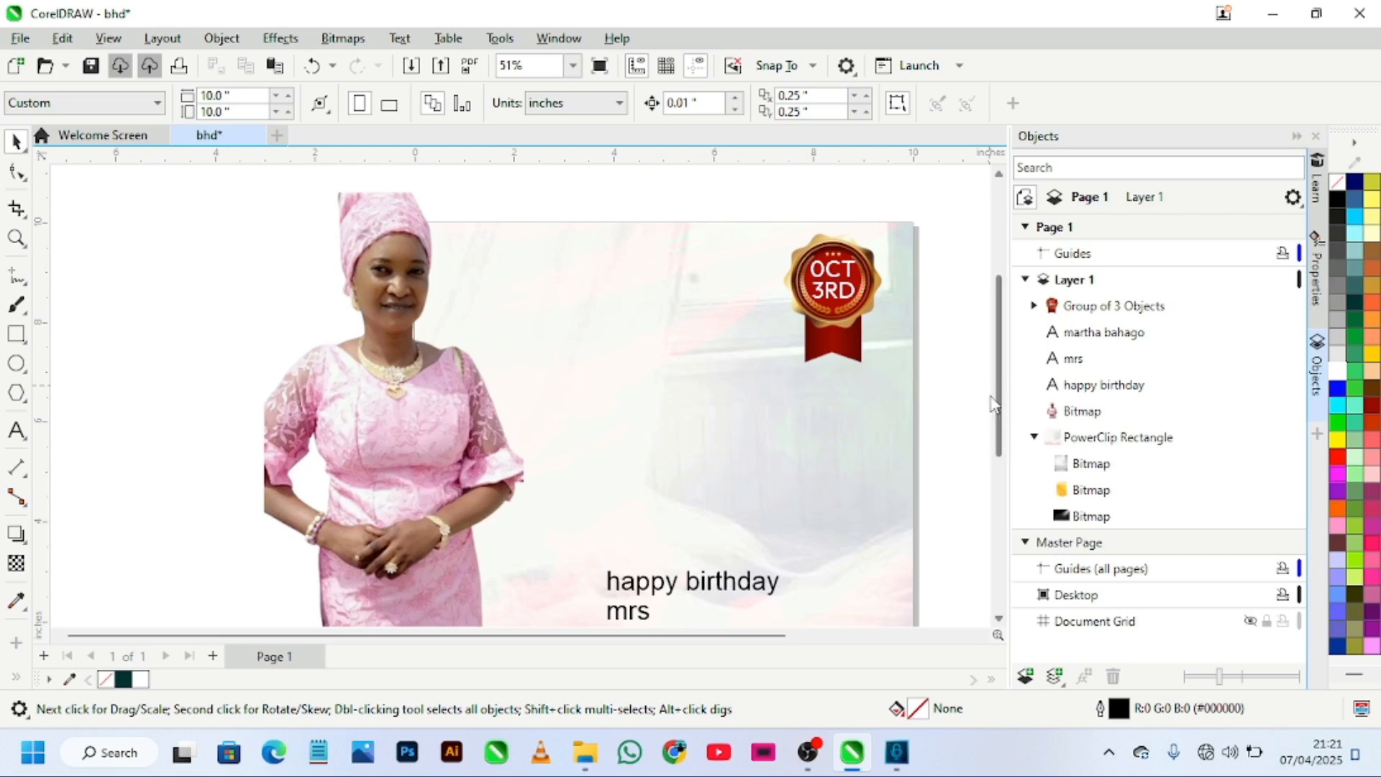
Step: Move the celebrant's name text down to about X 6.22, Y 1.02 inches and set its font to Britannic Bold
left_click_drag(1003, 408, 993, 484)
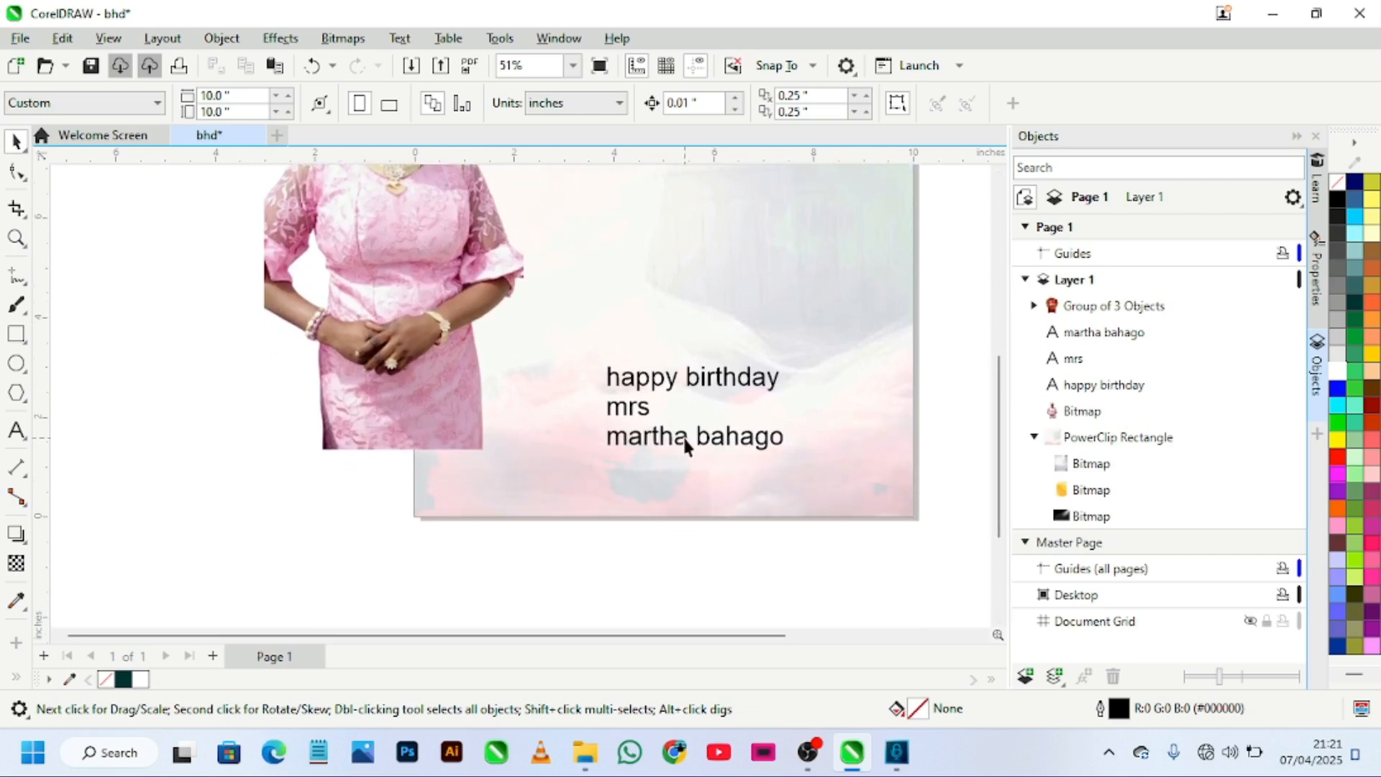
left_click_drag(683, 434, 724, 464)
left_click(702, 102)
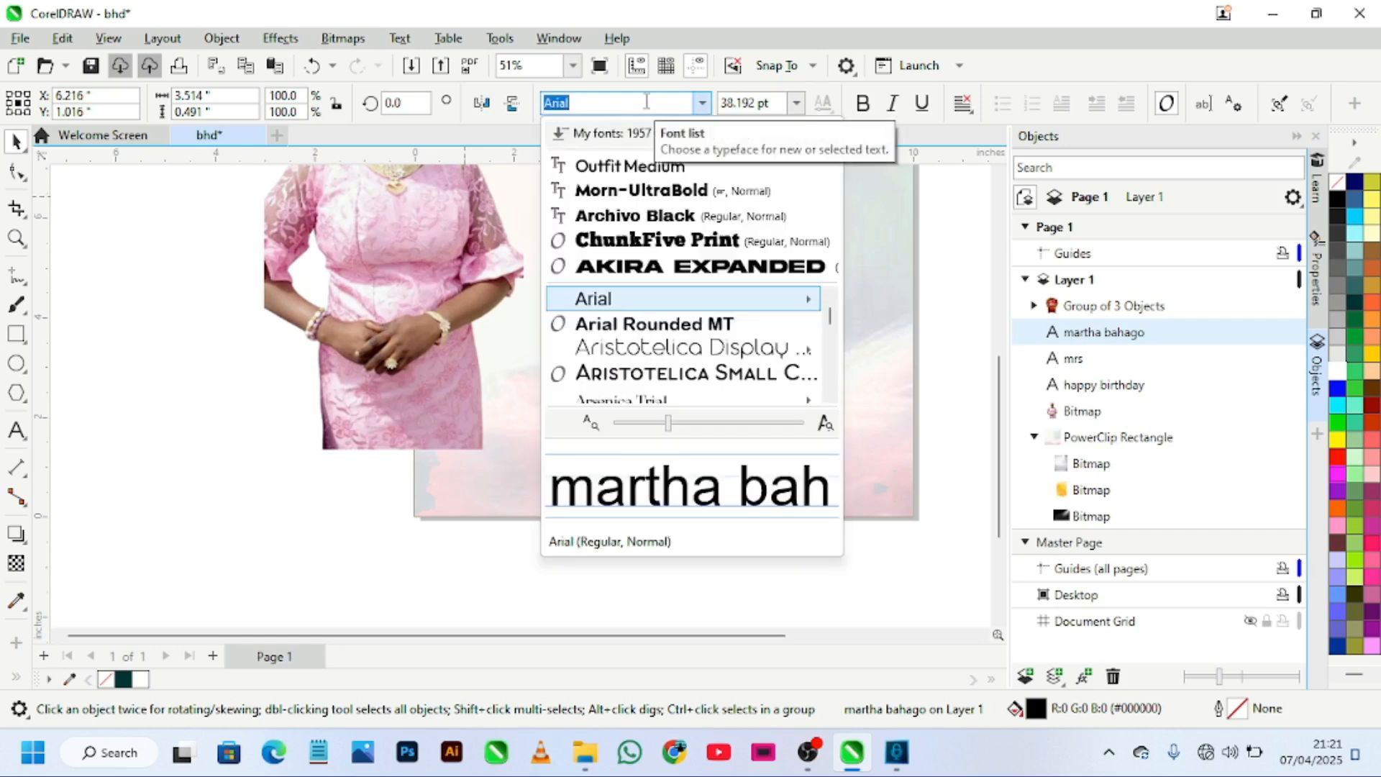
type("br")
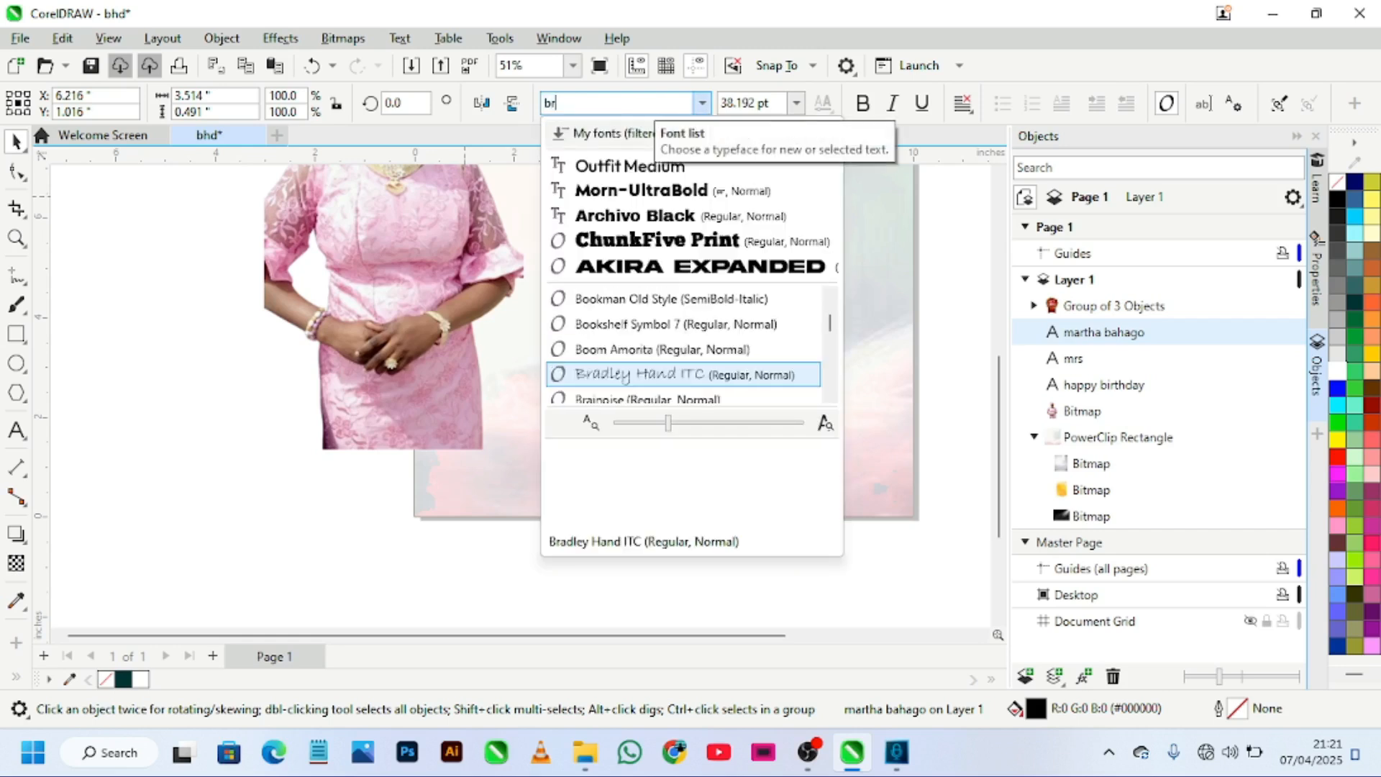
type("i")
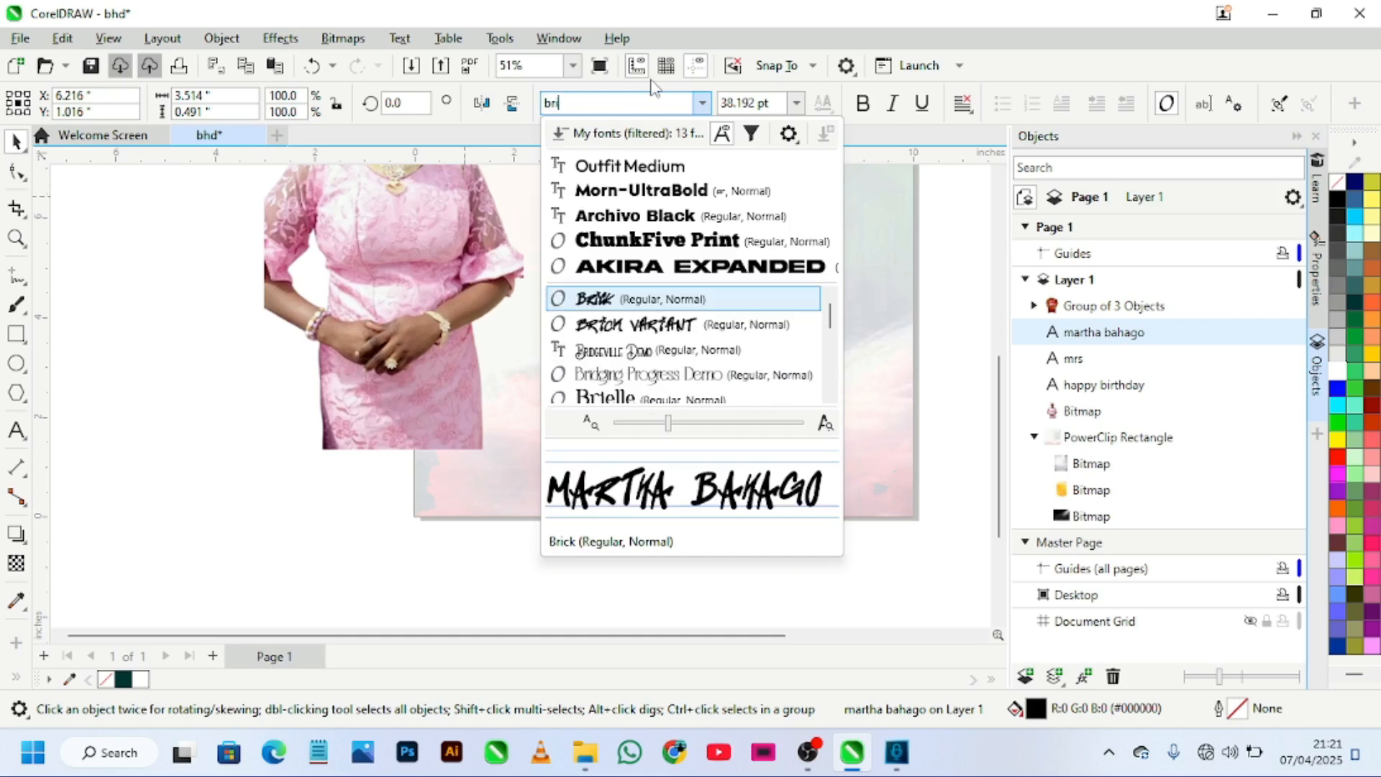
type("t")
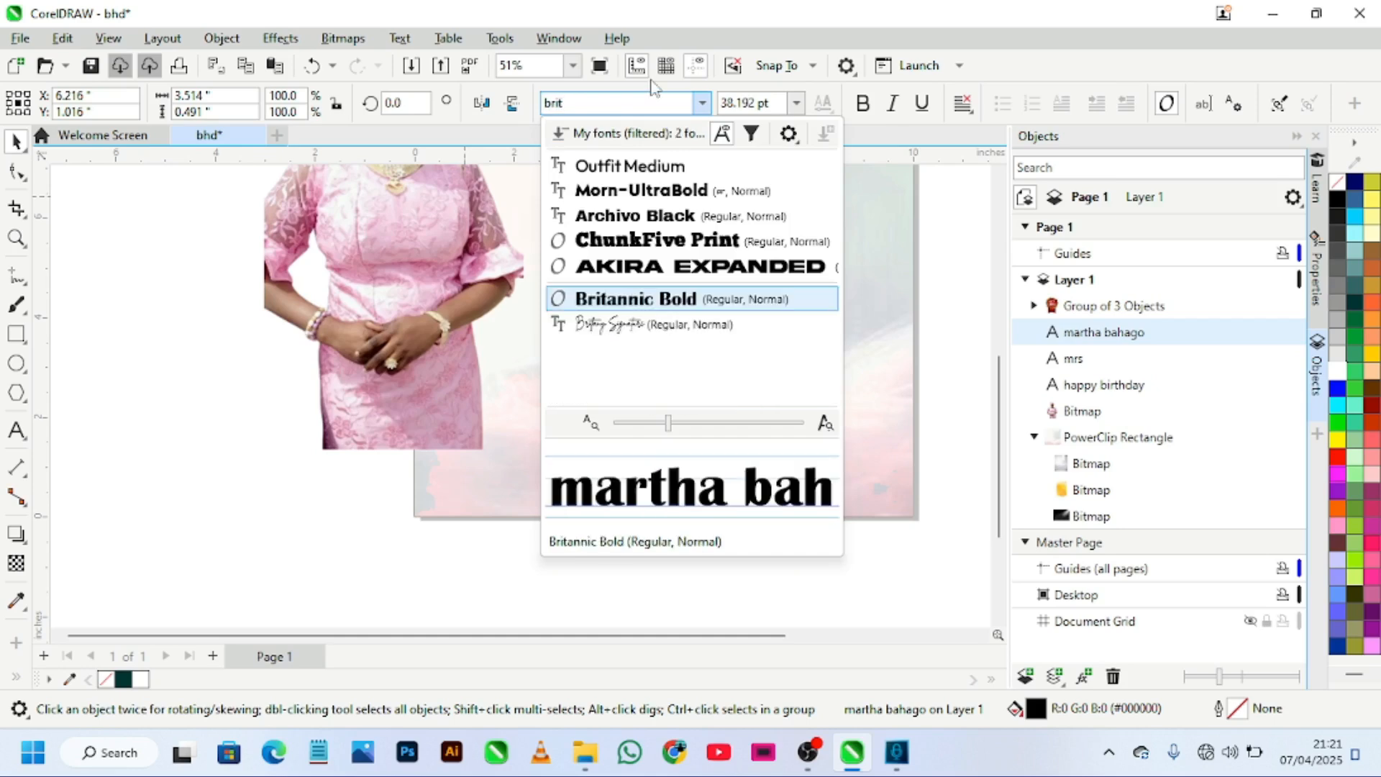
left_click(698, 302)
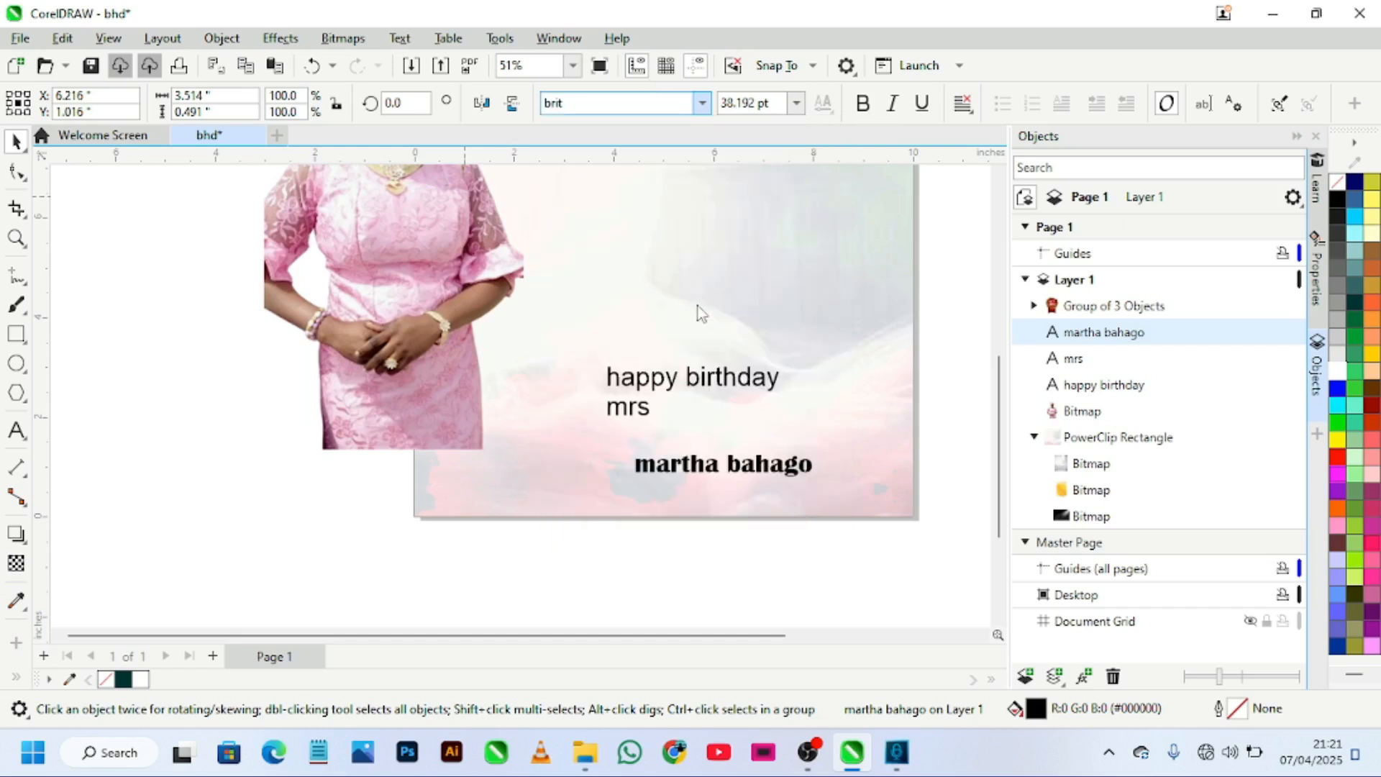
Step: Set the font of the "mrs" and "happy birthday" texts to Britannic Bold
left_click(624, 408)
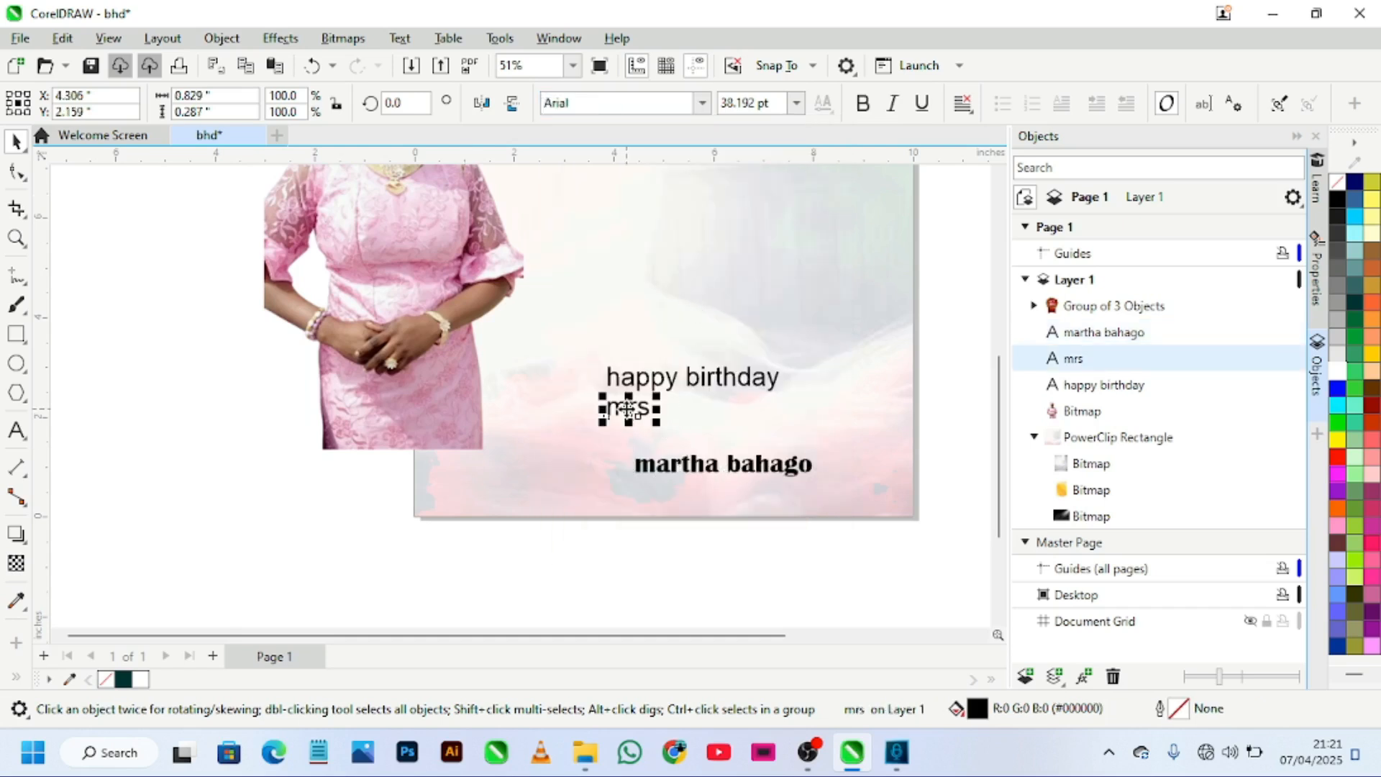
left_click(702, 103)
left_click(661, 167)
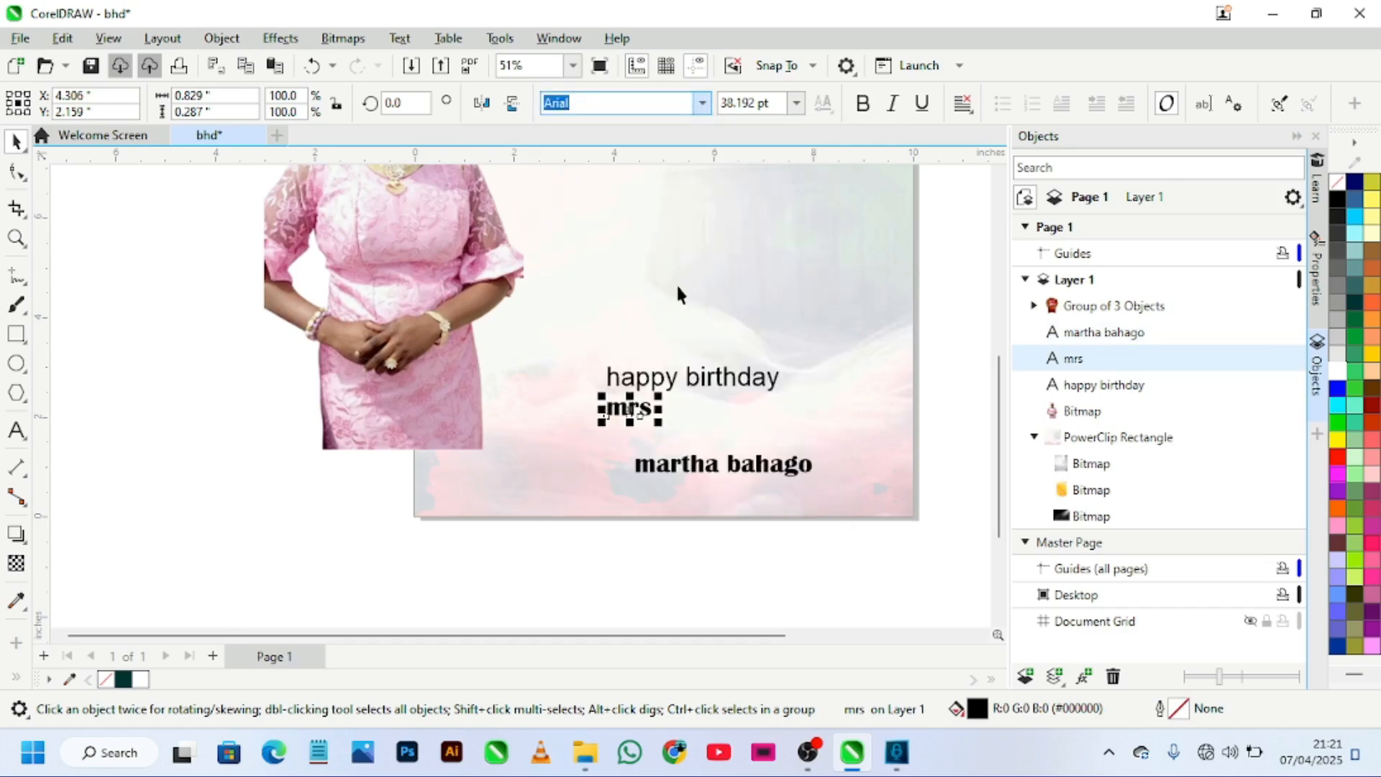
left_click(710, 382)
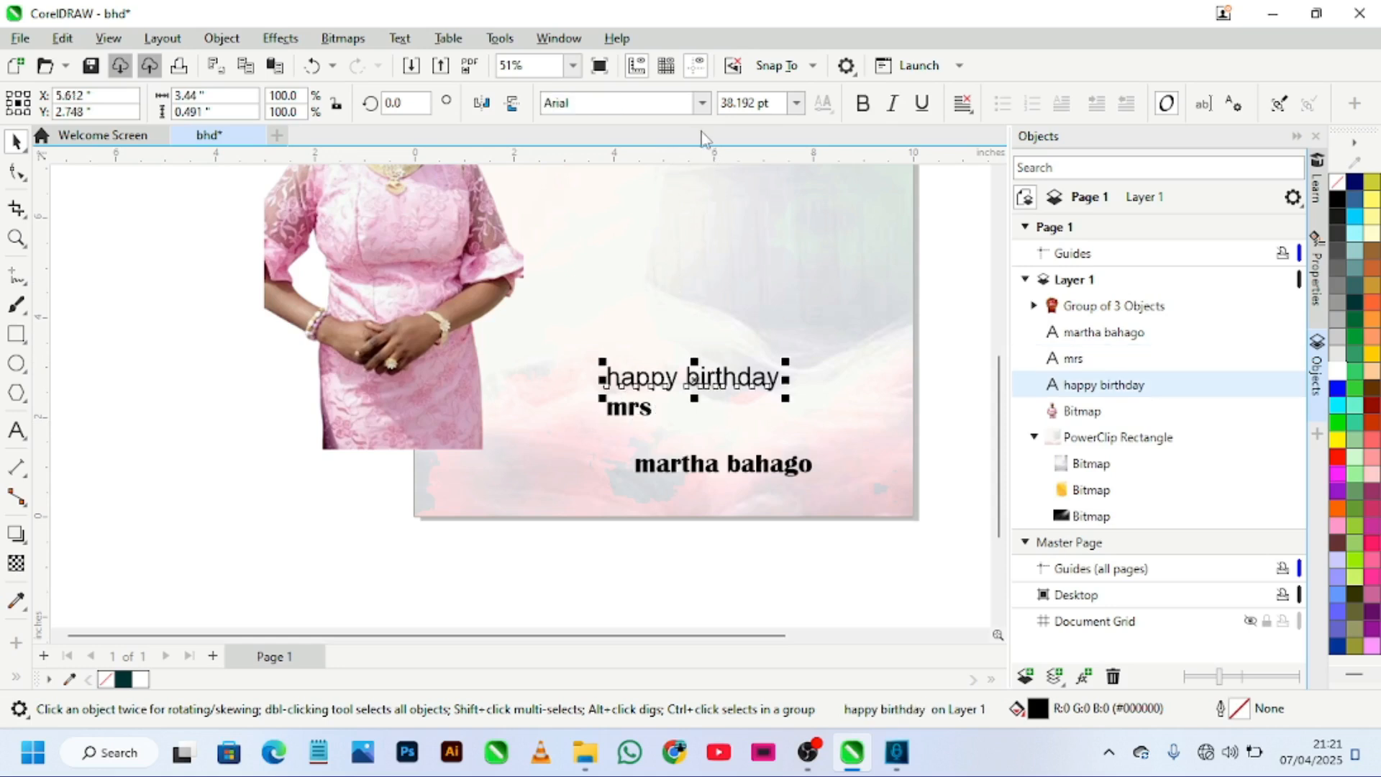
left_click(702, 103)
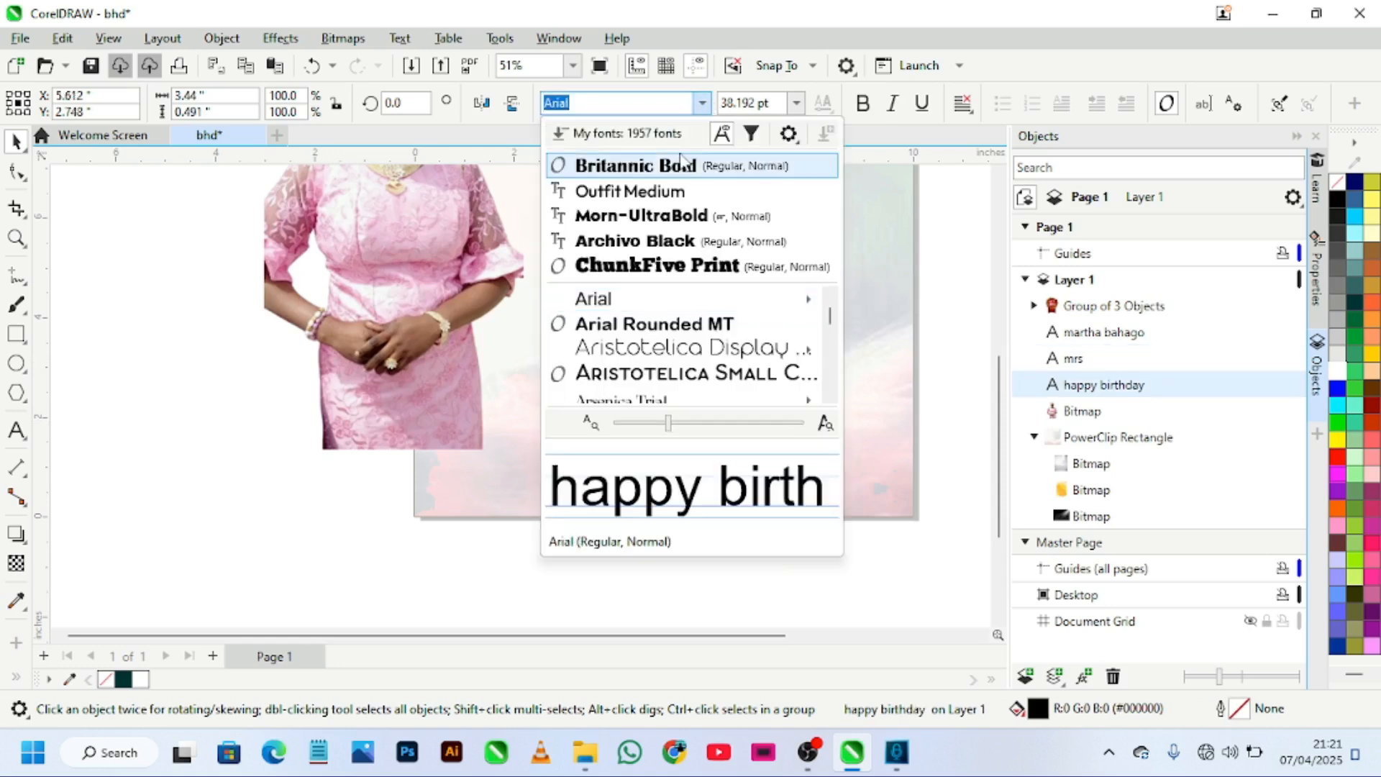
left_click(680, 162)
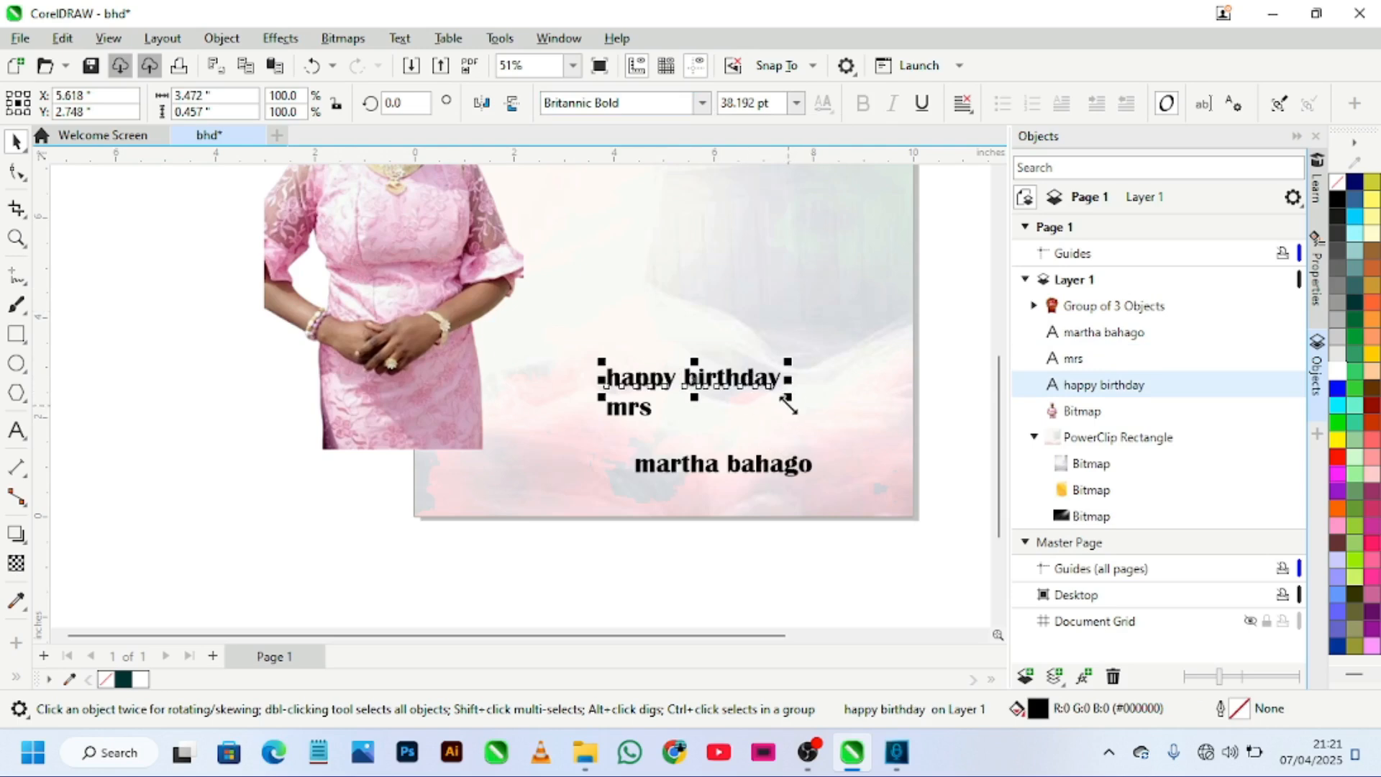
Step: Enlarge the "happy birthday" text to about 74 pt and fill it with dark blue #003399
left_click_drag(788, 397, 948, 509)
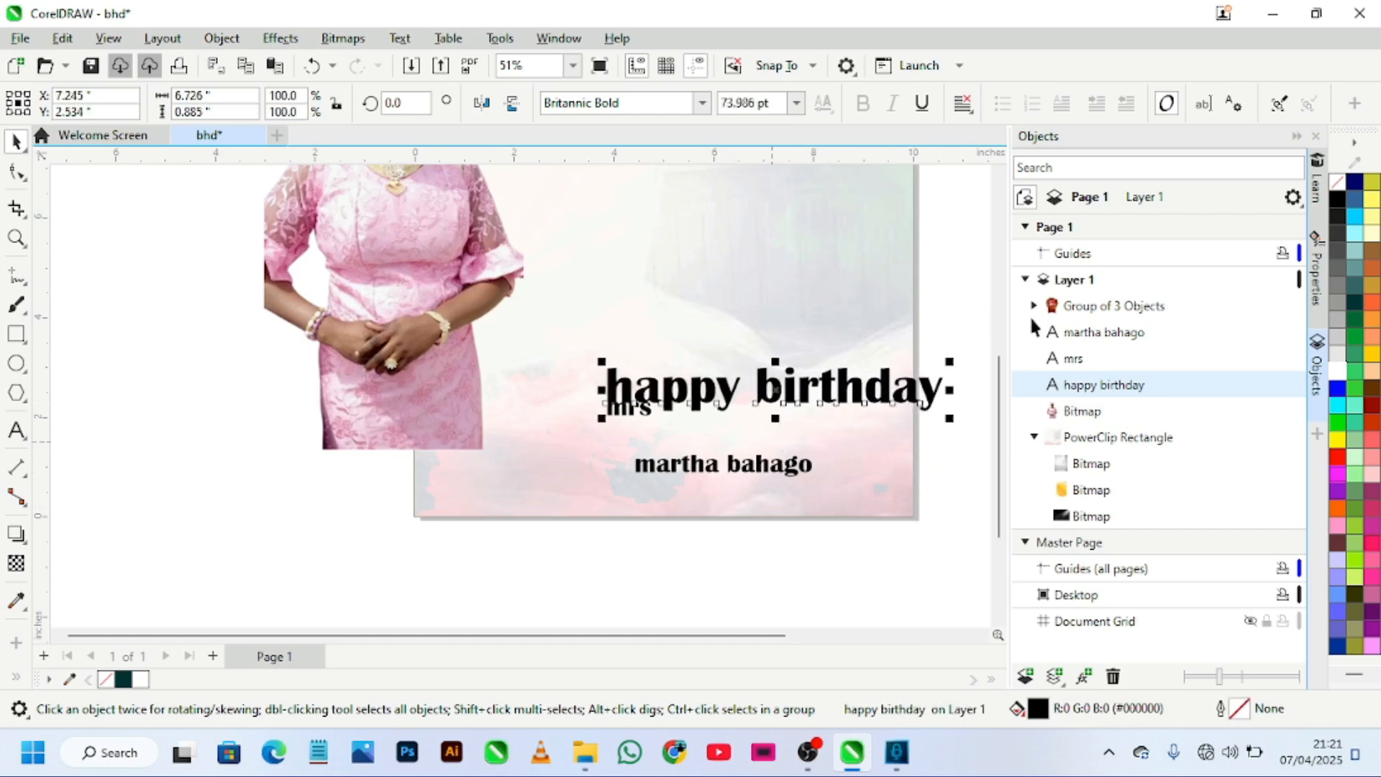
left_click(1337, 642)
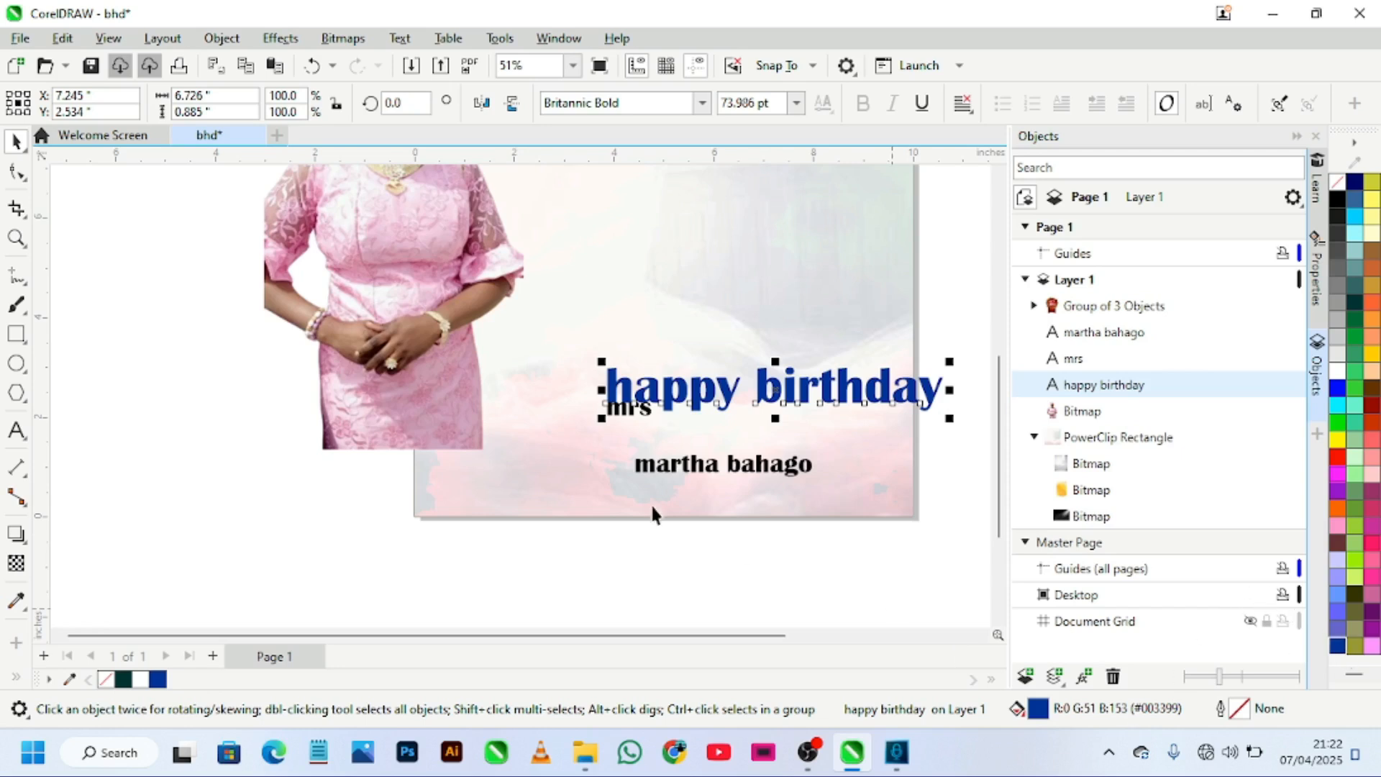
Step: Fill the celebrant's name text and the "mrs" text with dark blue #003399
left_click(709, 464)
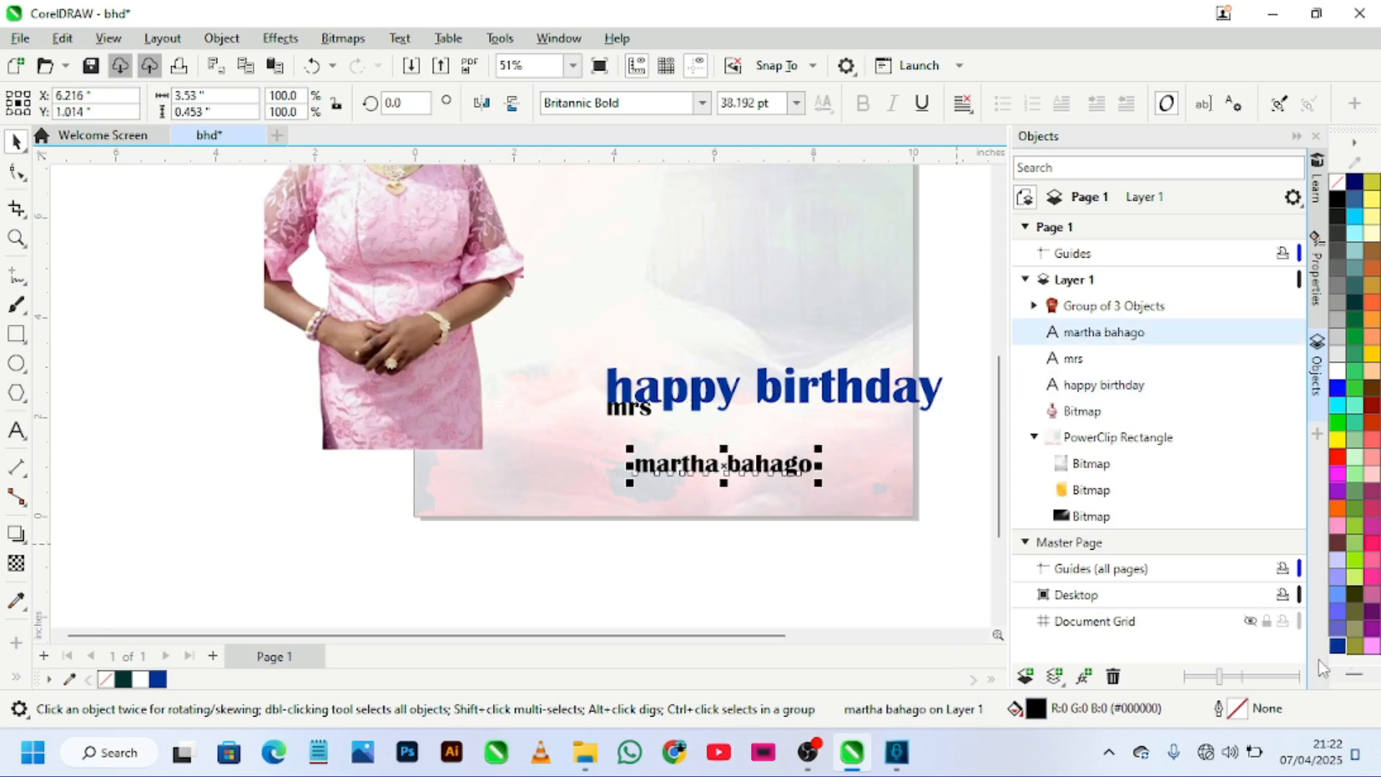
left_click(1337, 645)
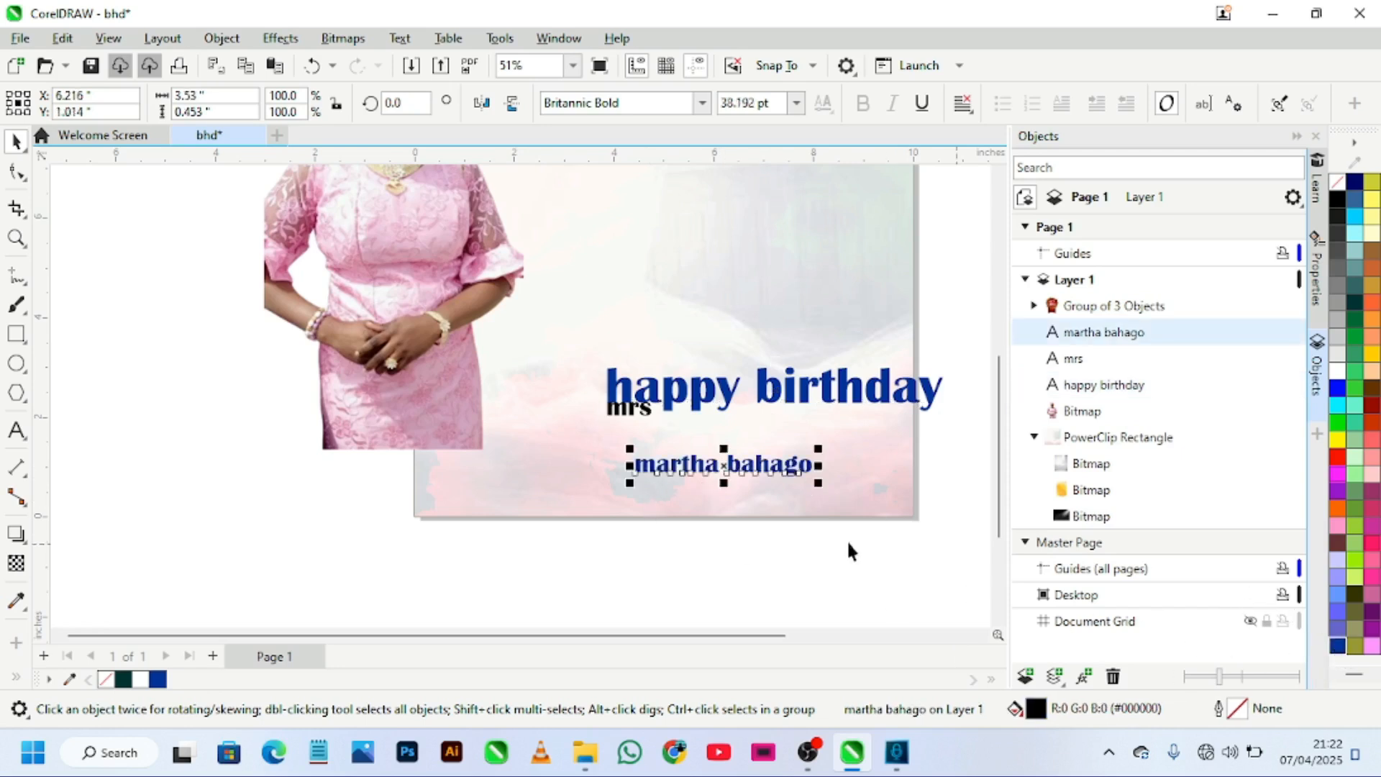
left_click(611, 409)
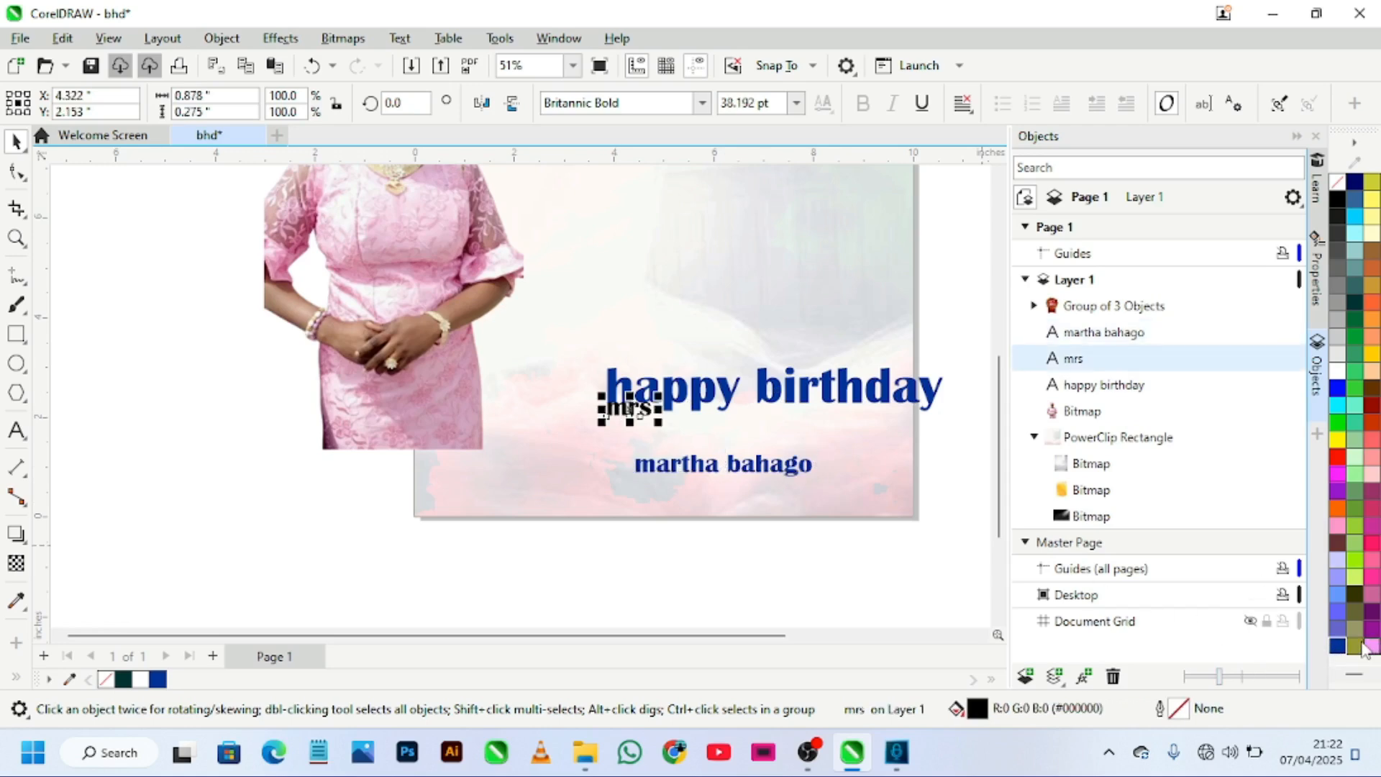
left_click(1337, 645)
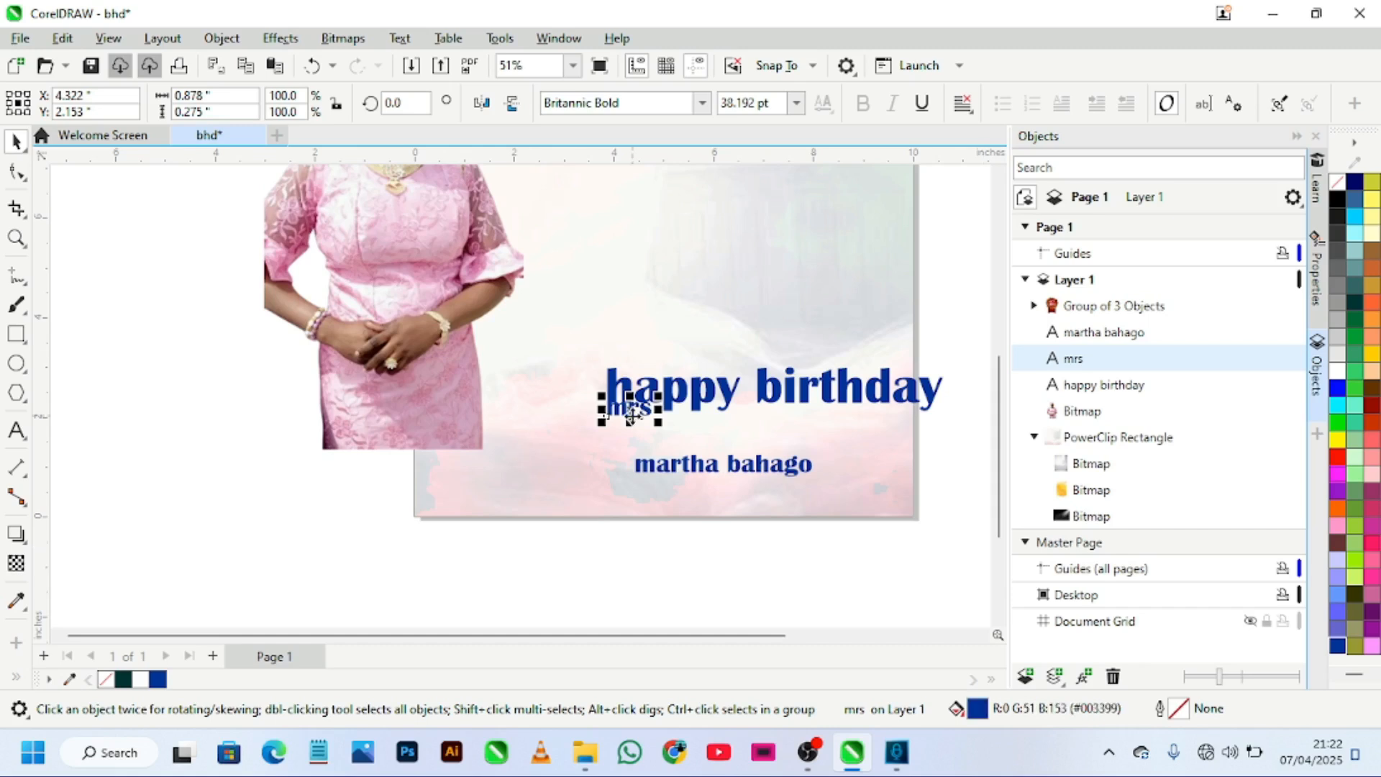
Step: Position the "mrs" text just above the celebrant's name and enlarge the name to about 61 pt
left_click_drag(640, 420, 579, 465)
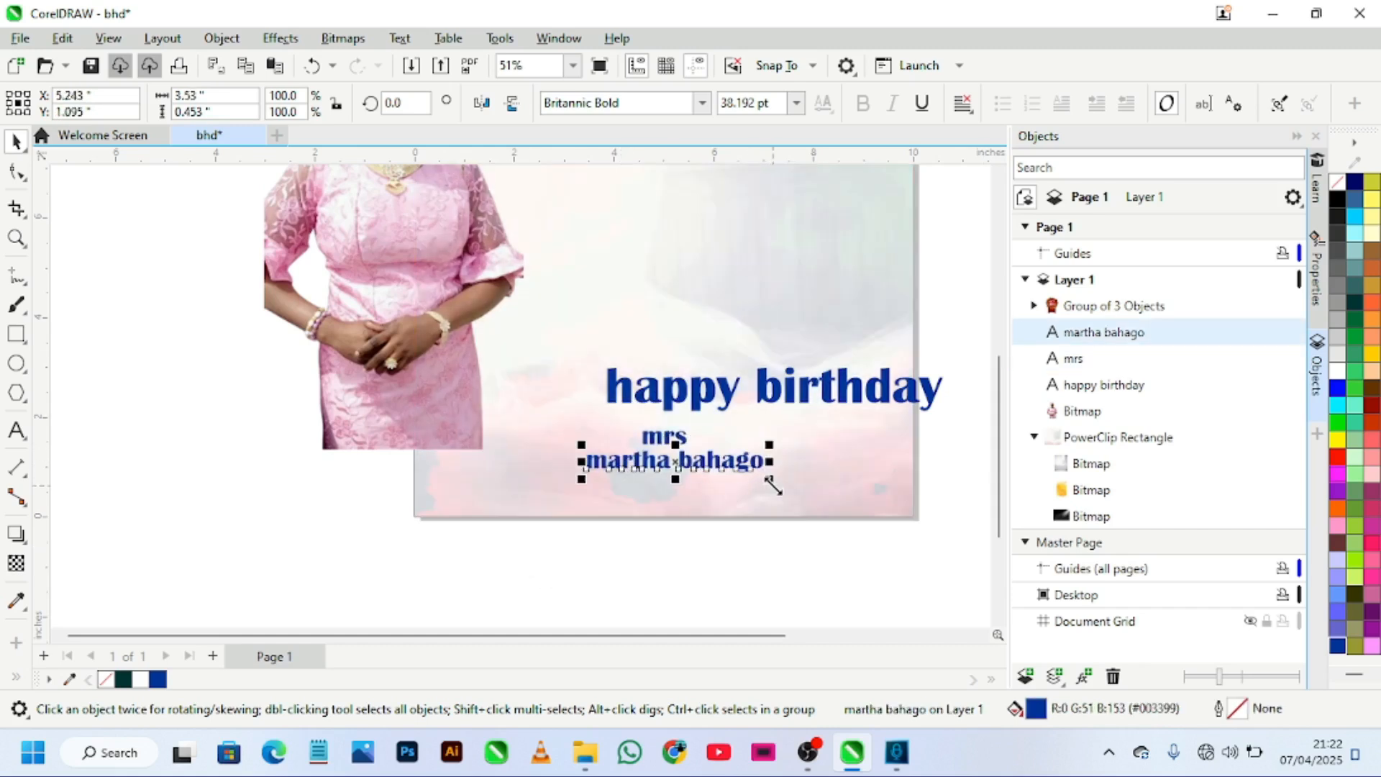
left_click_drag(771, 484, 877, 524)
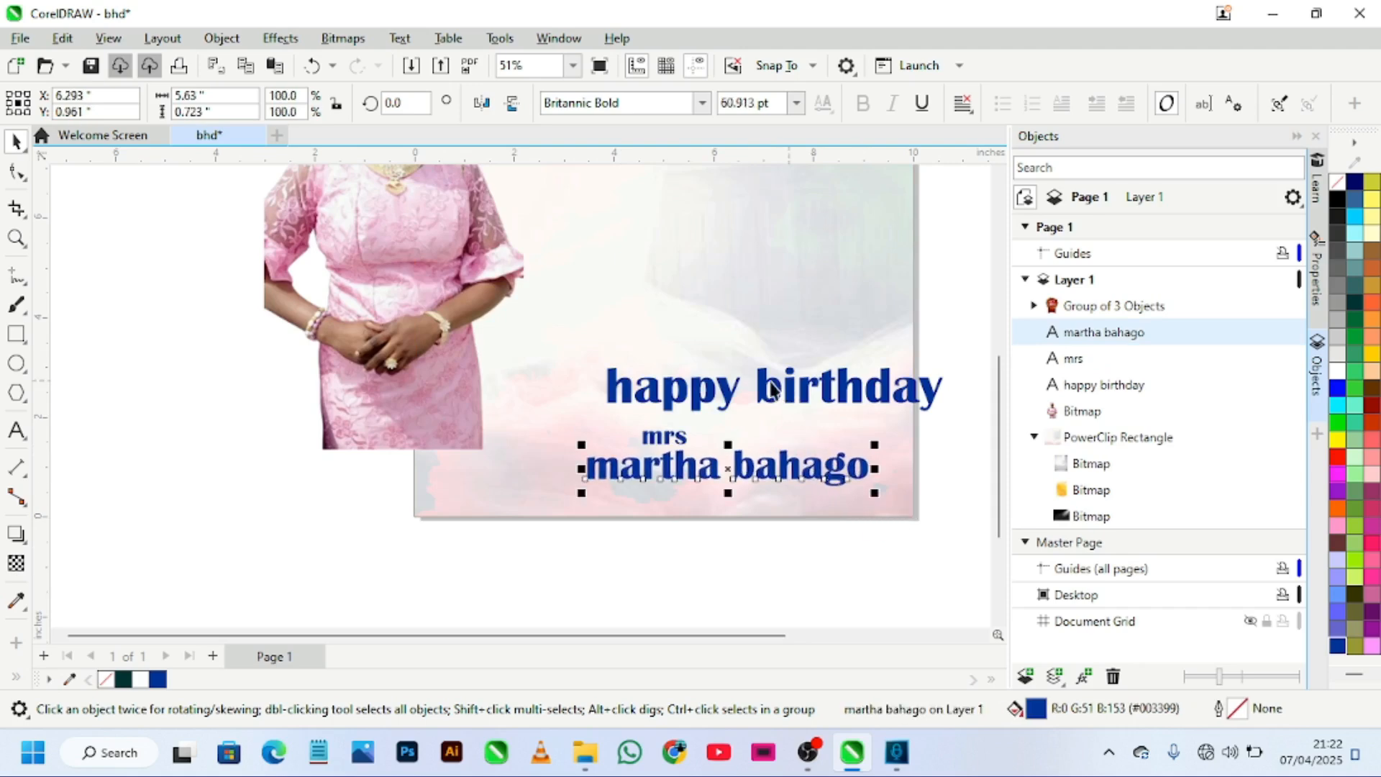
left_click_drag(772, 389, 815, 301)
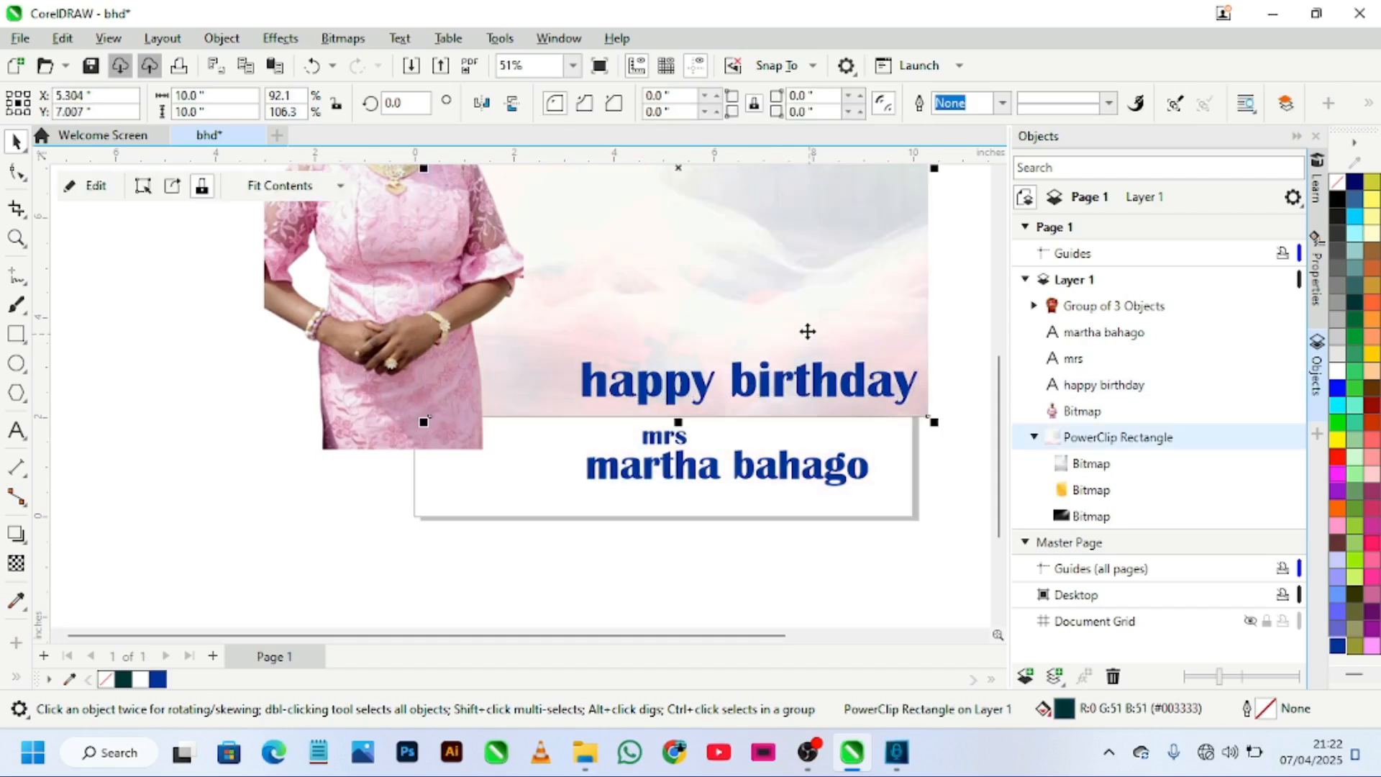
key("p")
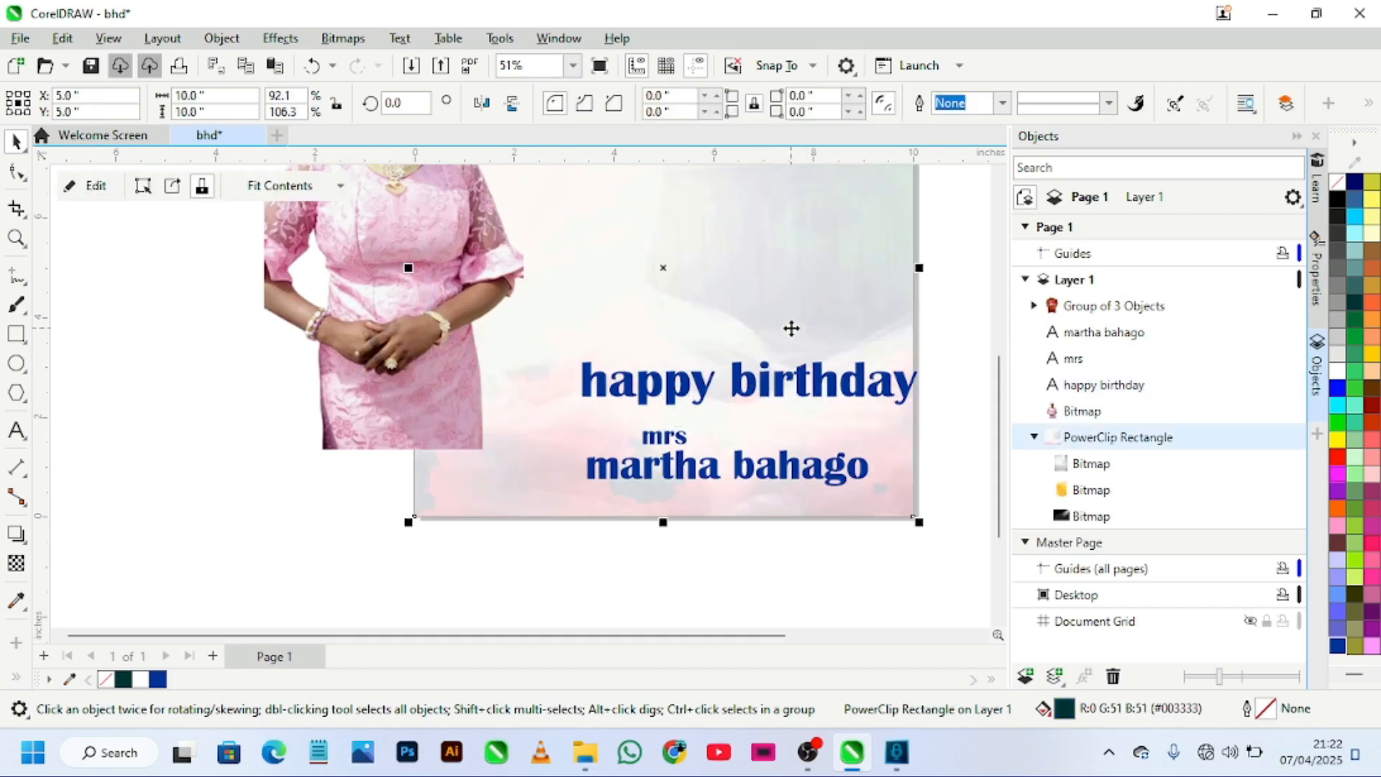
Step: Move the woman's cut-out photo onto the page at about X 2.0, Y 5.04 inches
scroll(897, 336, "down", 2)
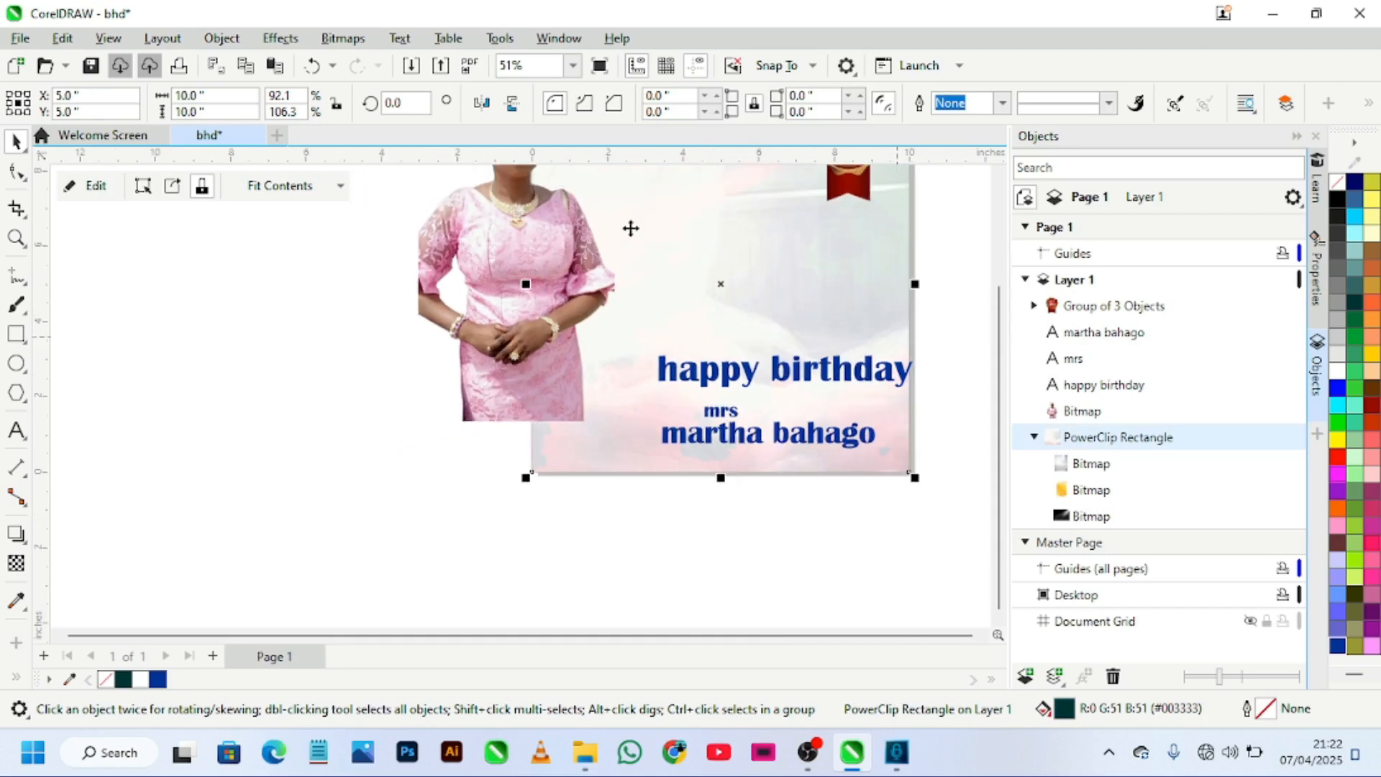
scroll(631, 228, "down", 1)
key("Escape")
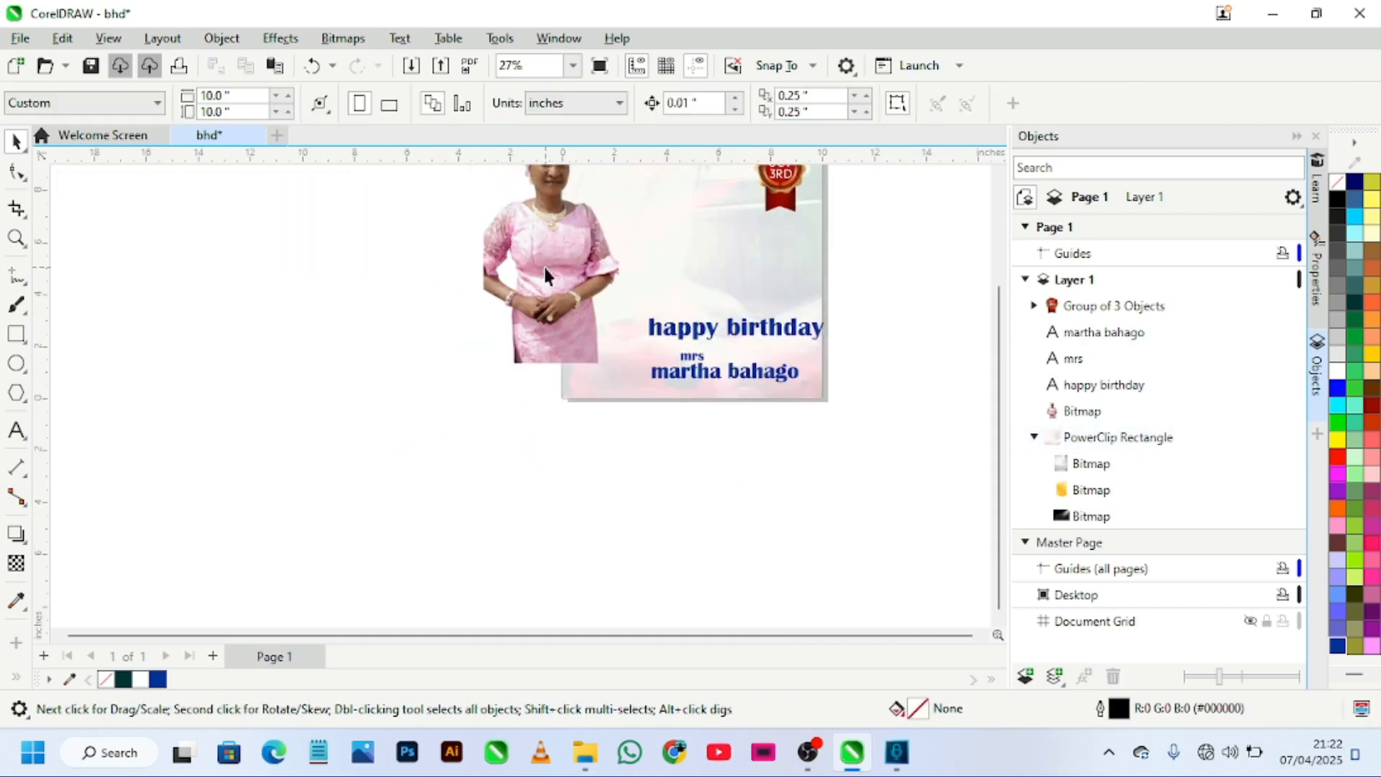
left_click_drag(546, 274, 594, 317)
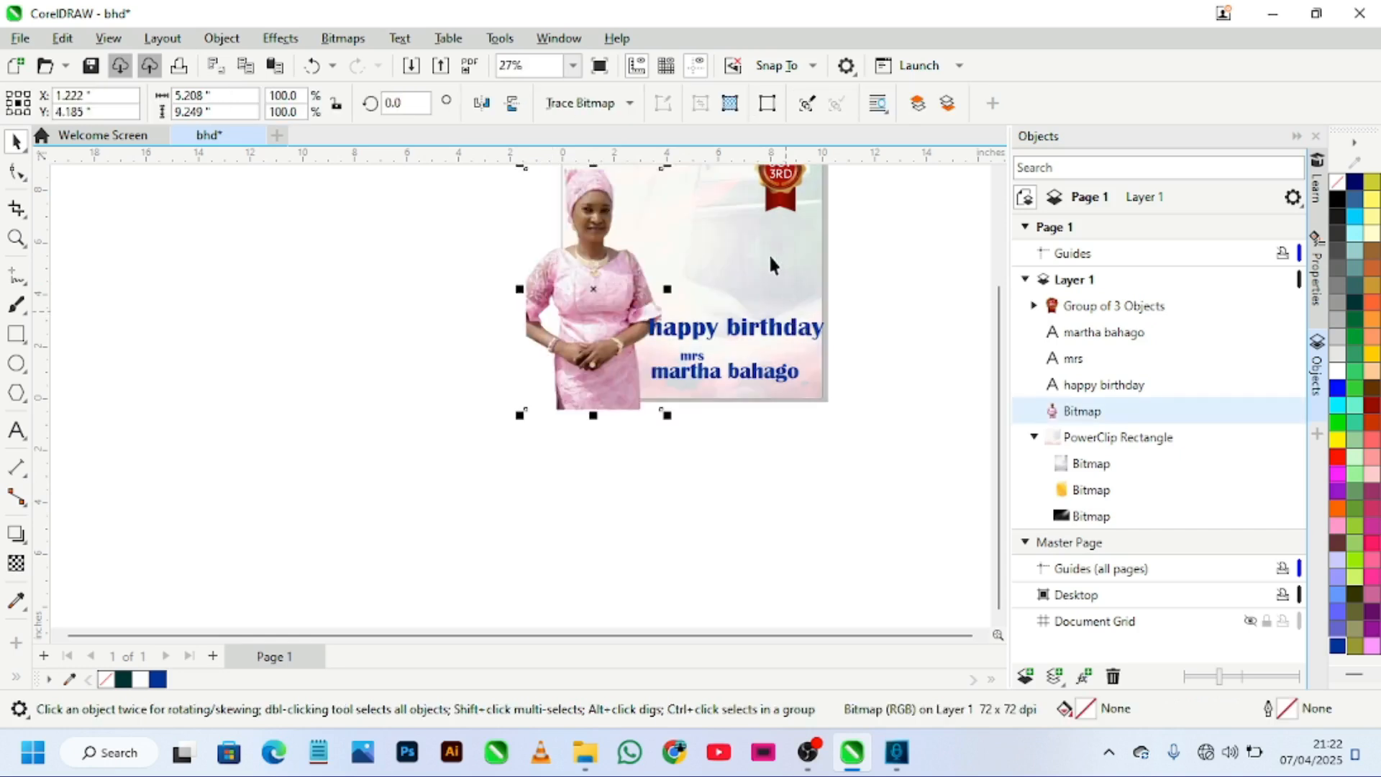
scroll(1004, 373, "up", 3)
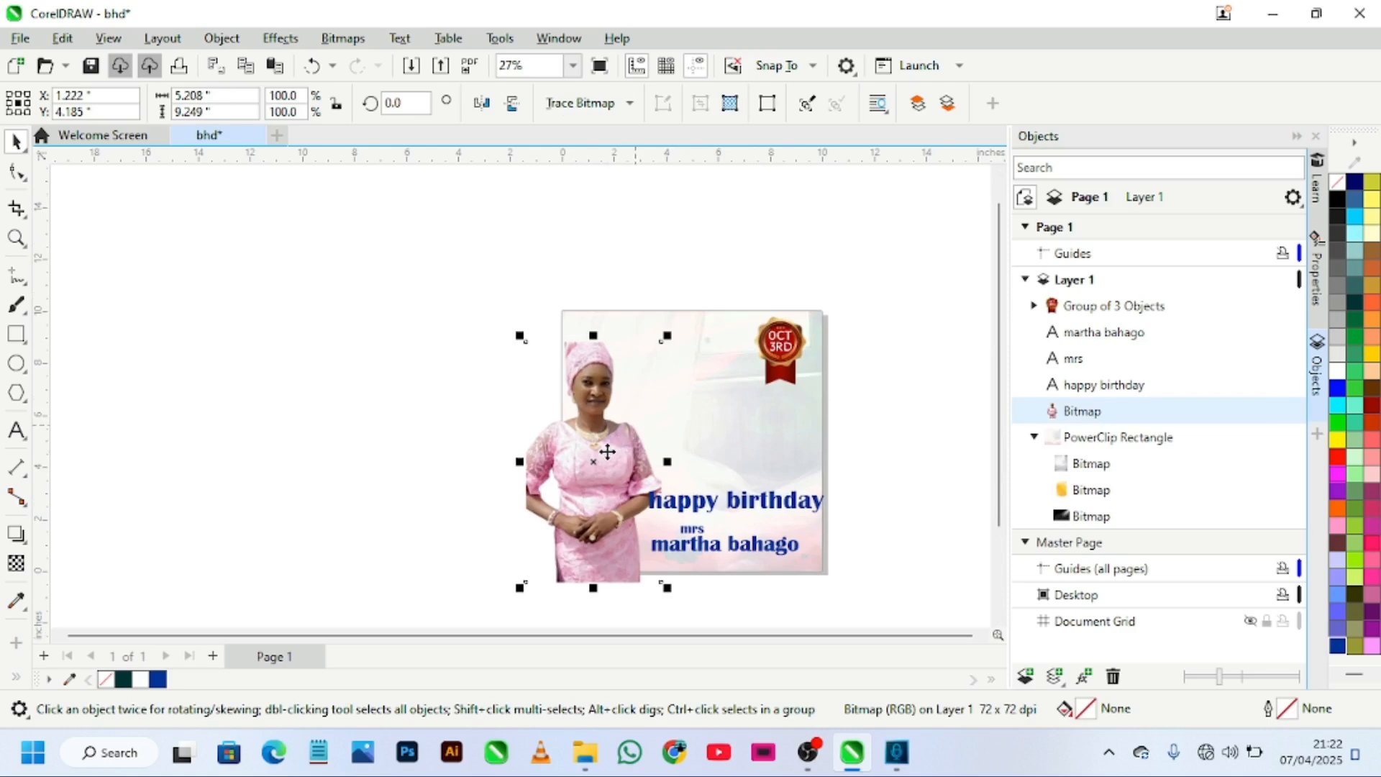
left_click_drag(630, 447, 640, 424)
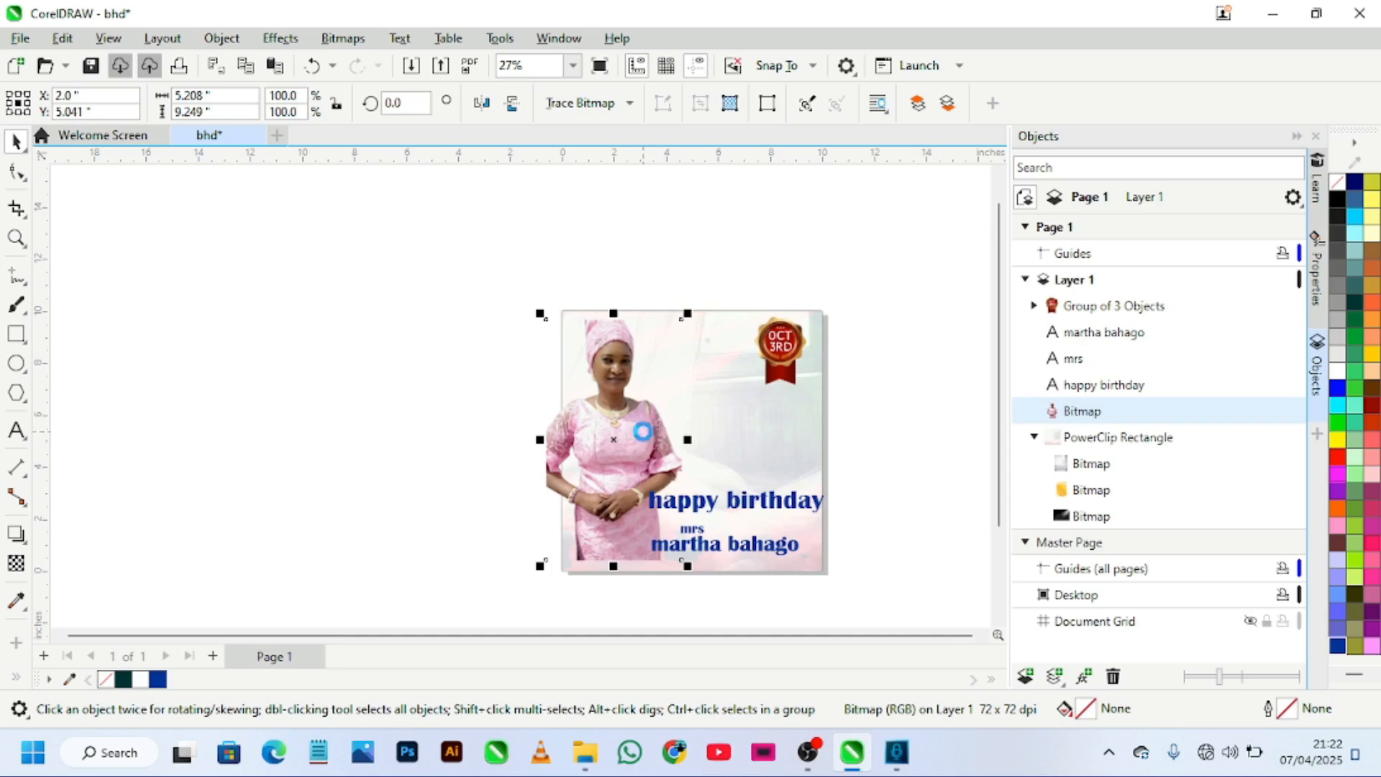
Step: Cut the woman's photo, paste it inside the background PowerClip and position it at about X 2.19, Y 4.03 inches
key("Delete")
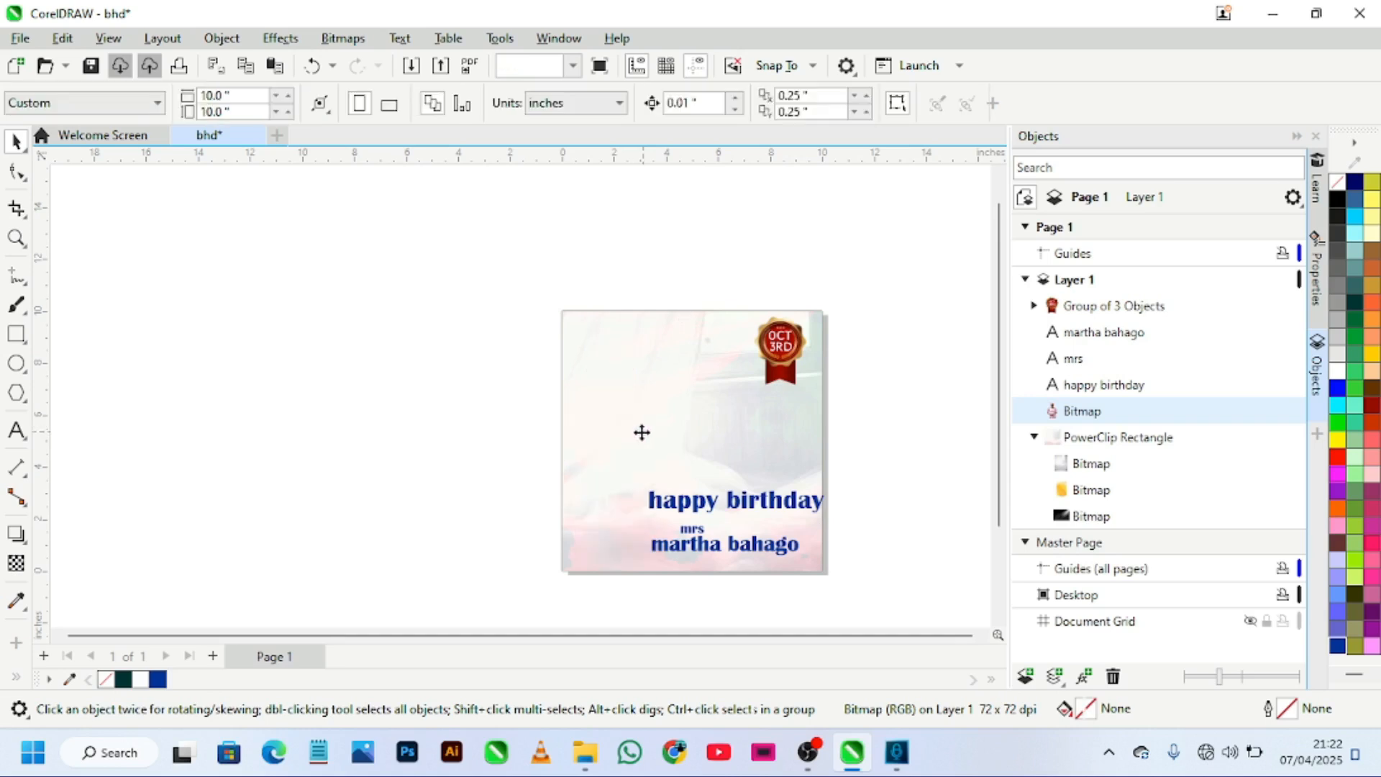
left_click(601, 438)
double_click(602, 438)
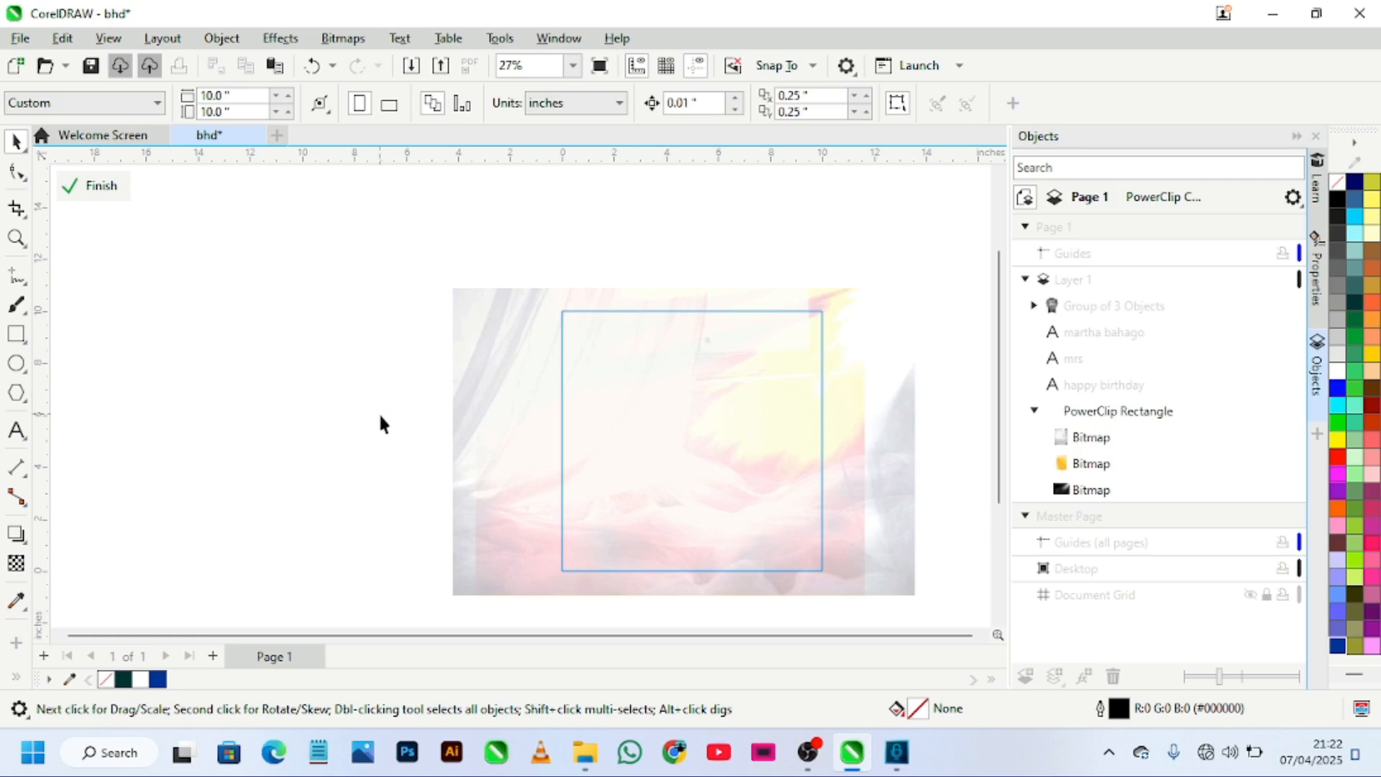
key("ctrl+v")
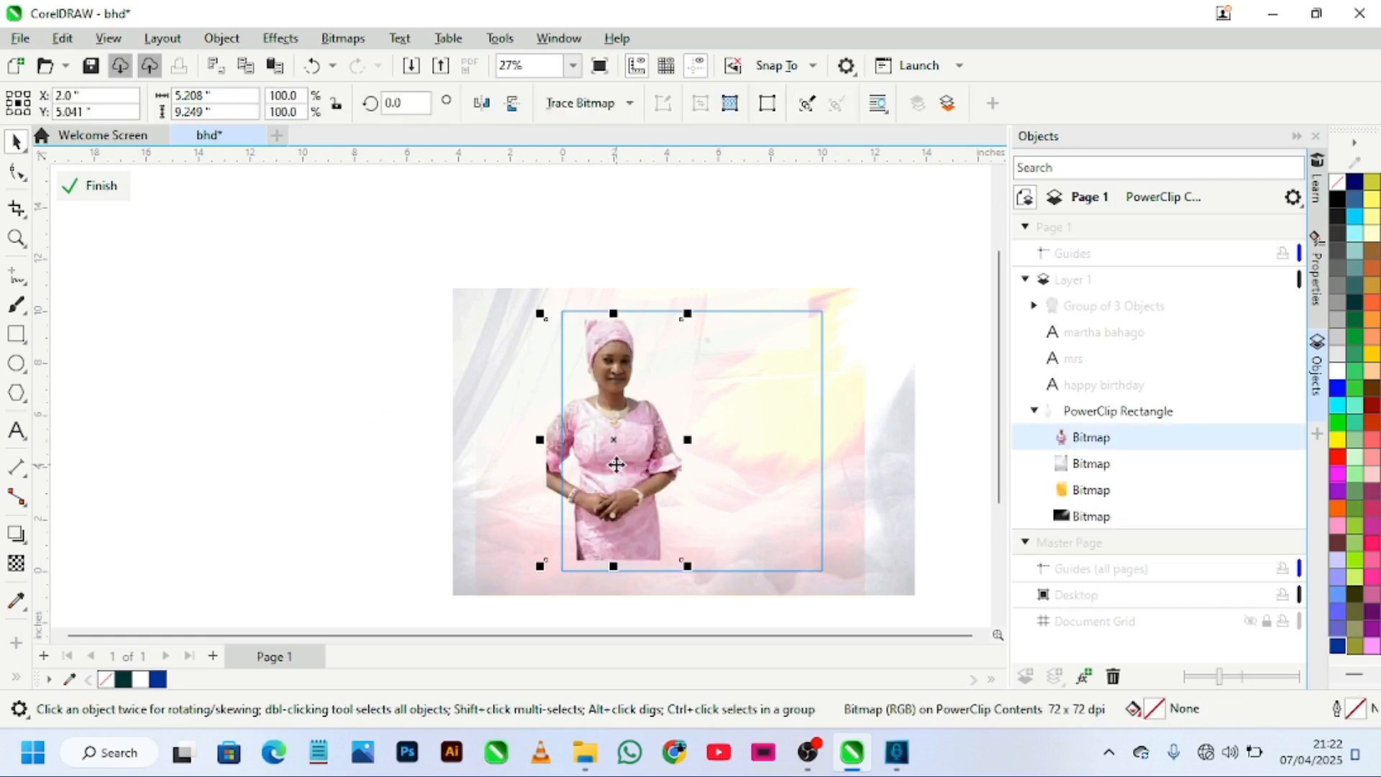
mouse_move(618, 494)
left_mouse_down()
mouse_move(612, 518)
mouse_move(611, 504)
mouse_move(628, 515)
left_mouse_up()
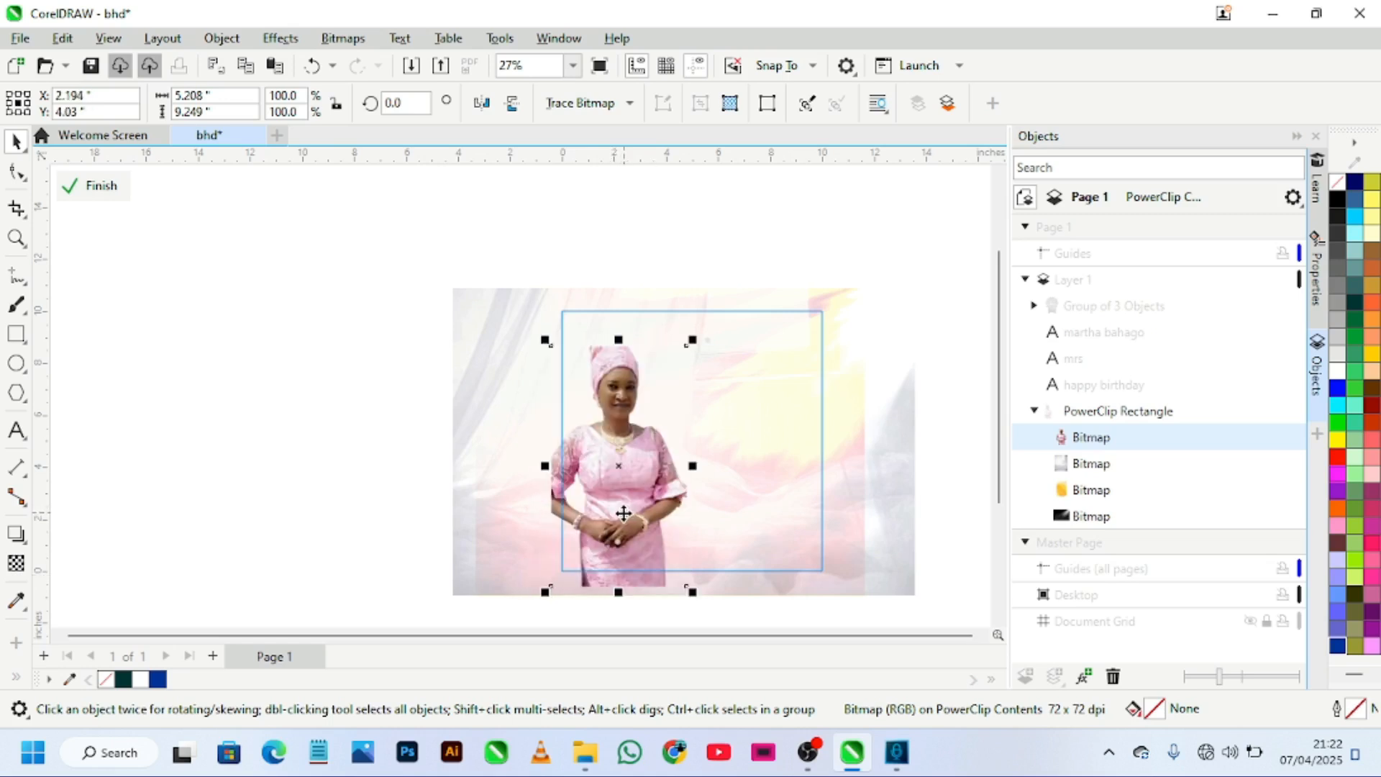
left_click(99, 186)
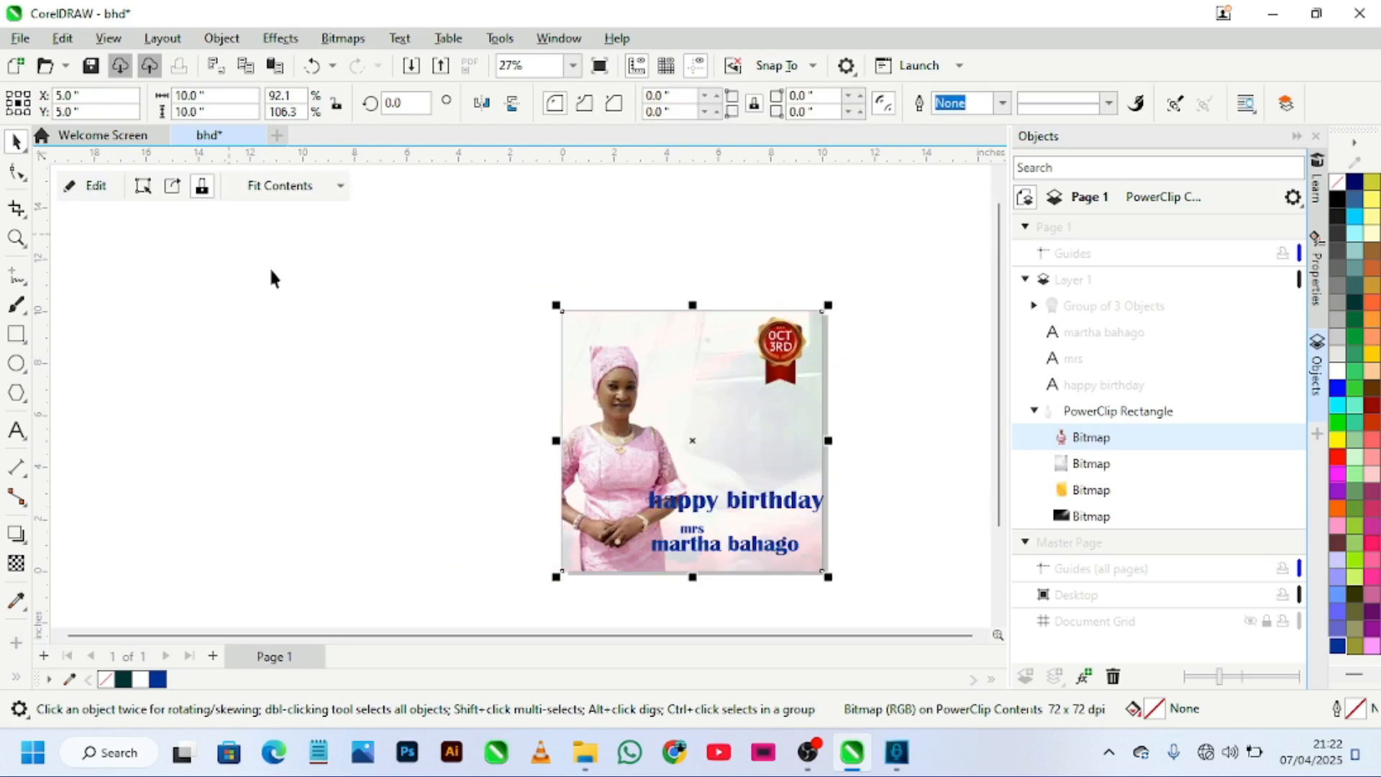
key("F4")
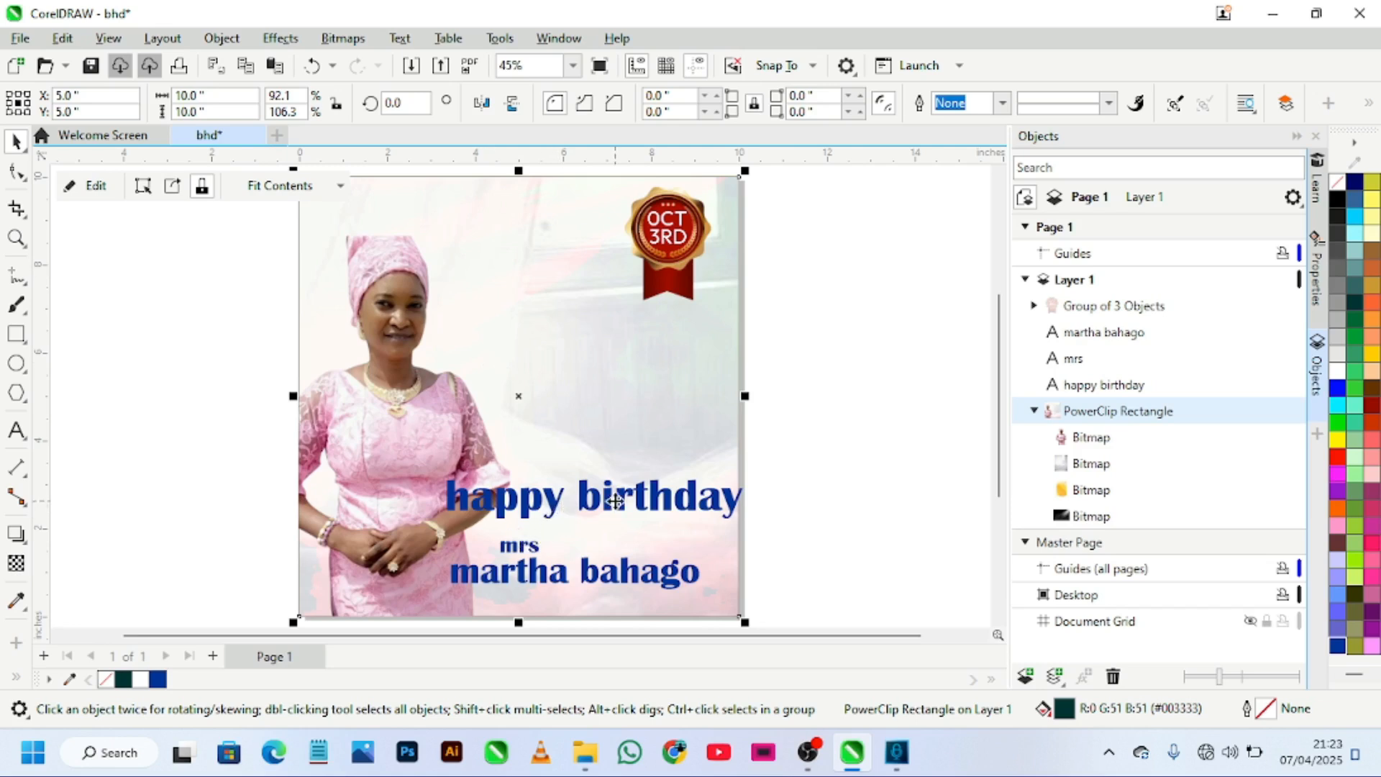
left_click_drag(615, 502, 625, 449)
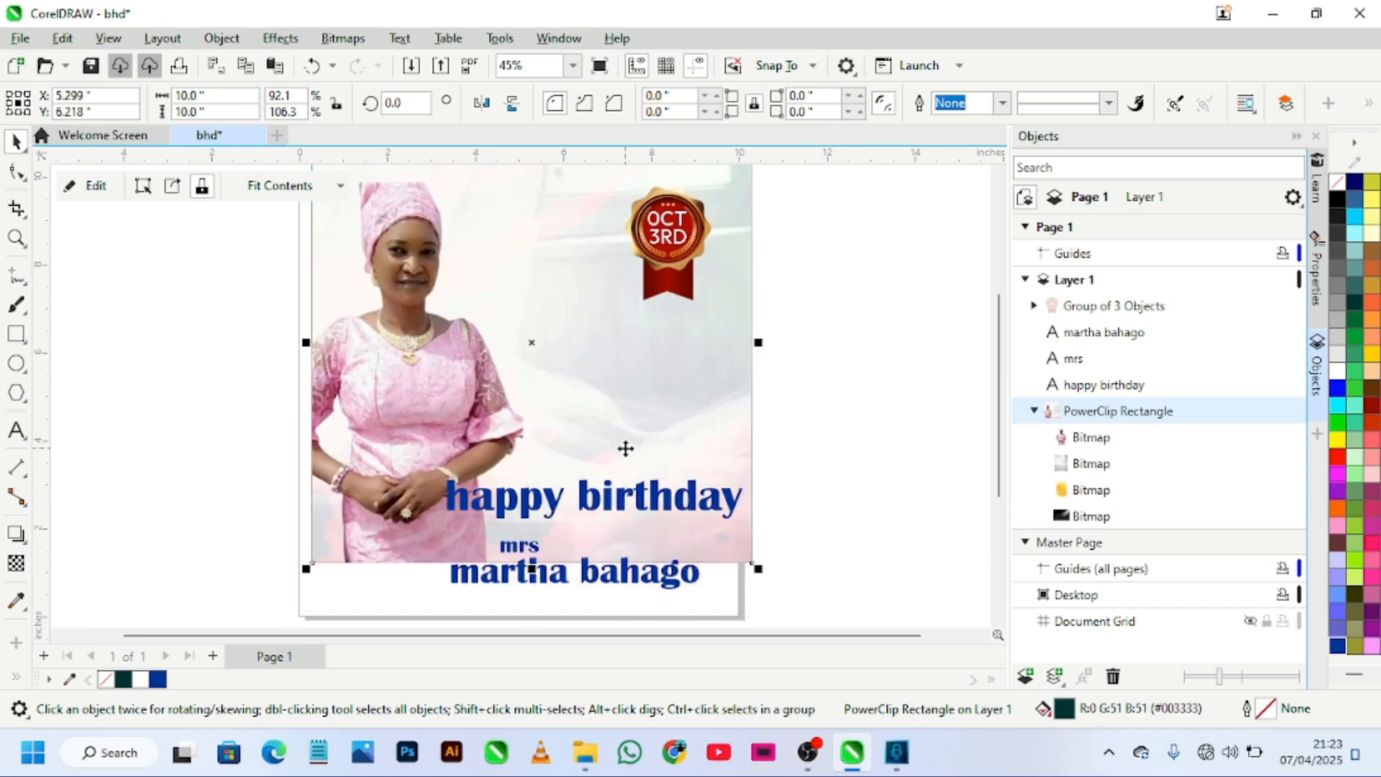
key("ctrl+z")
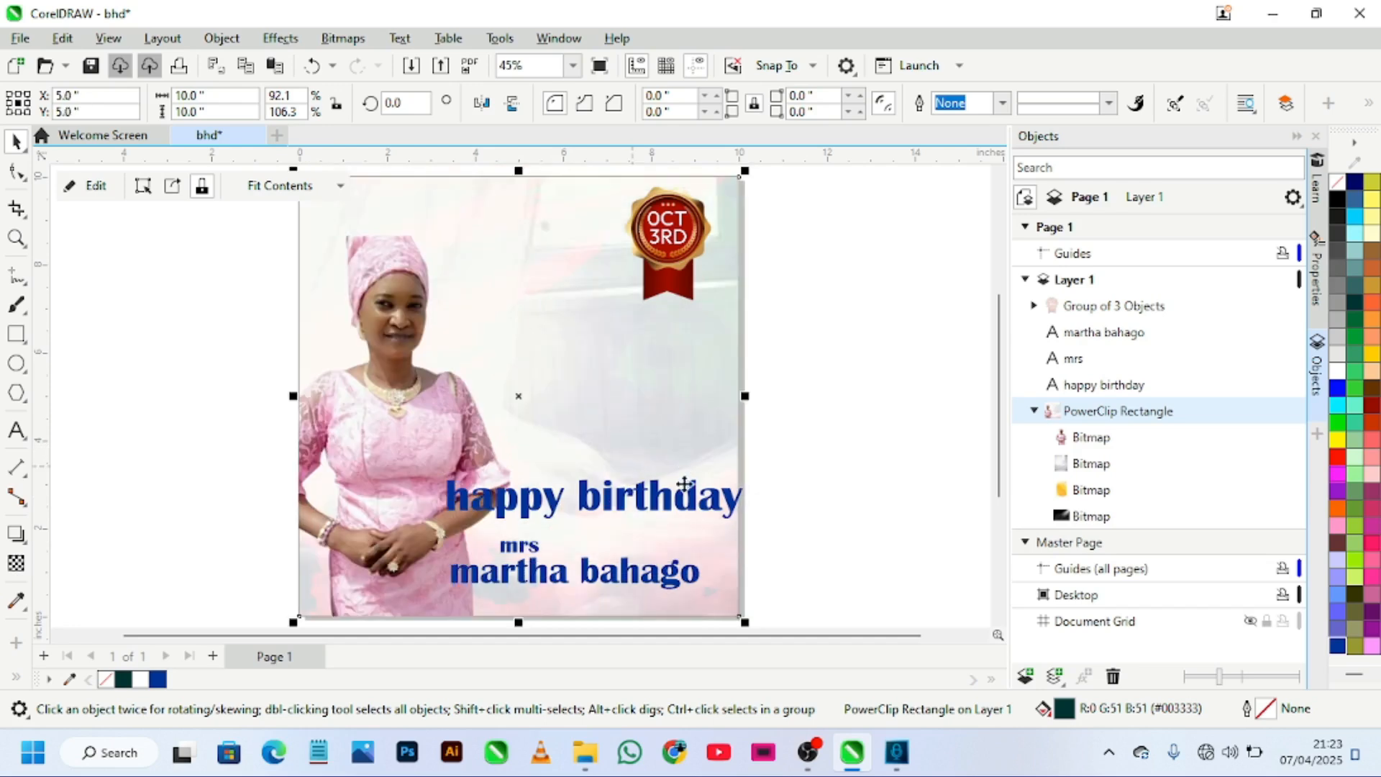
left_click(808, 434)
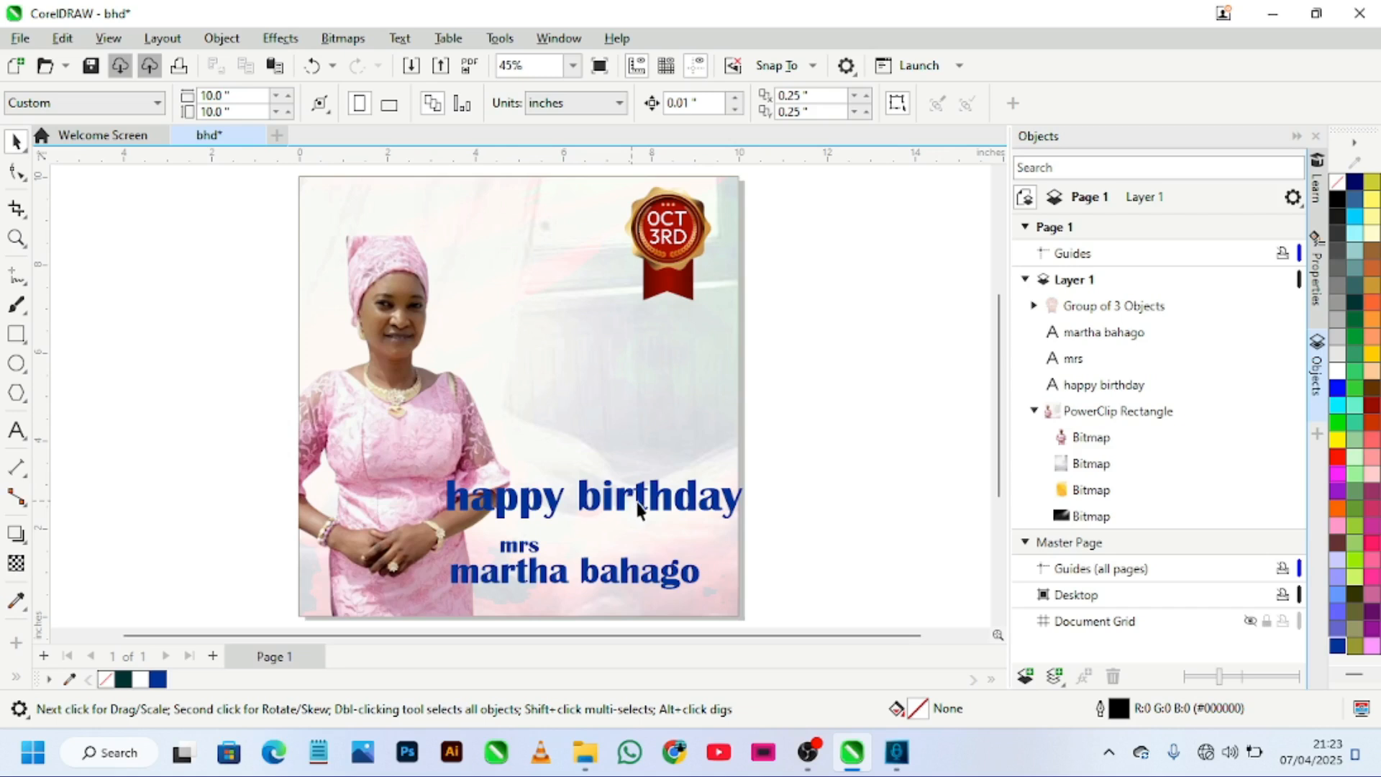
Step: Move the "happy birthday" text up to mid-page beside the woman and shrink it to about 66 pt
left_click(637, 507)
left_click(669, 504)
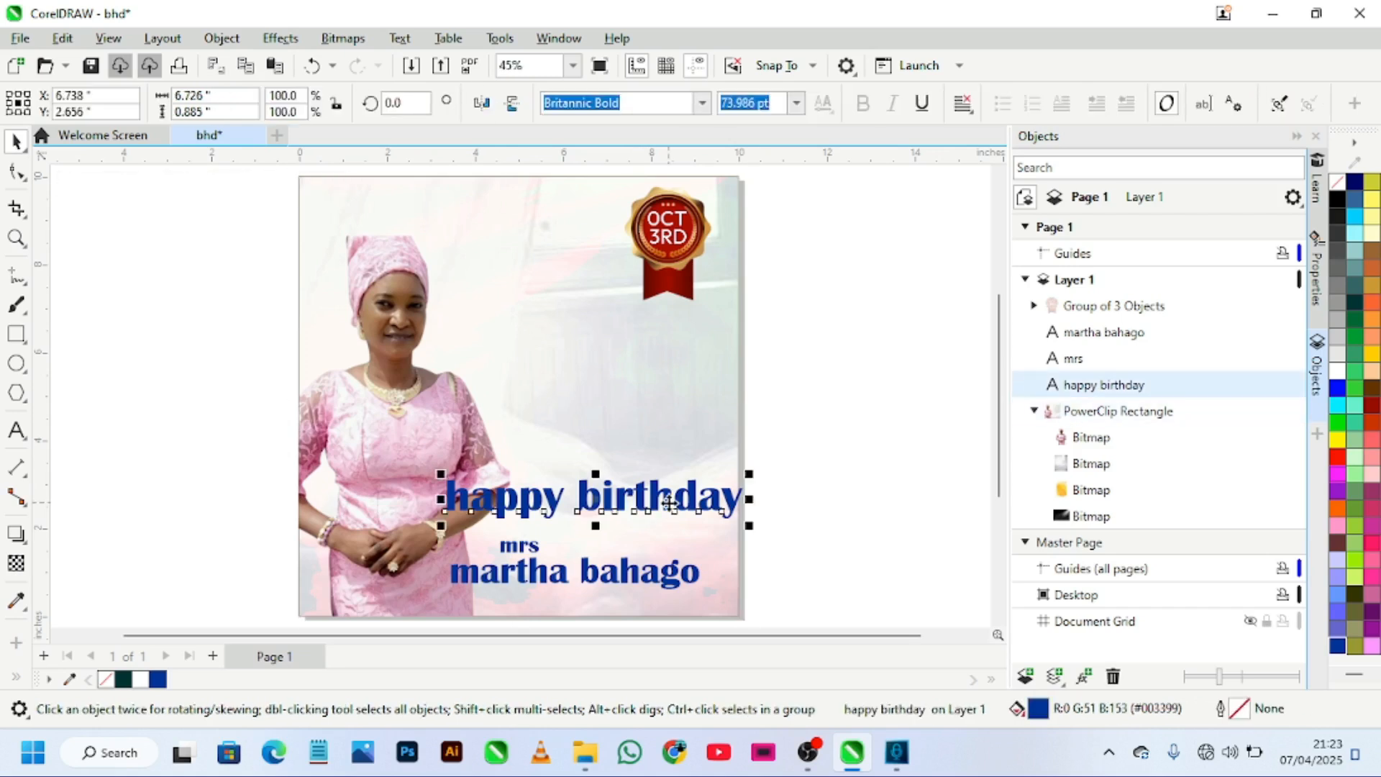
left_click_drag(668, 504, 680, 409)
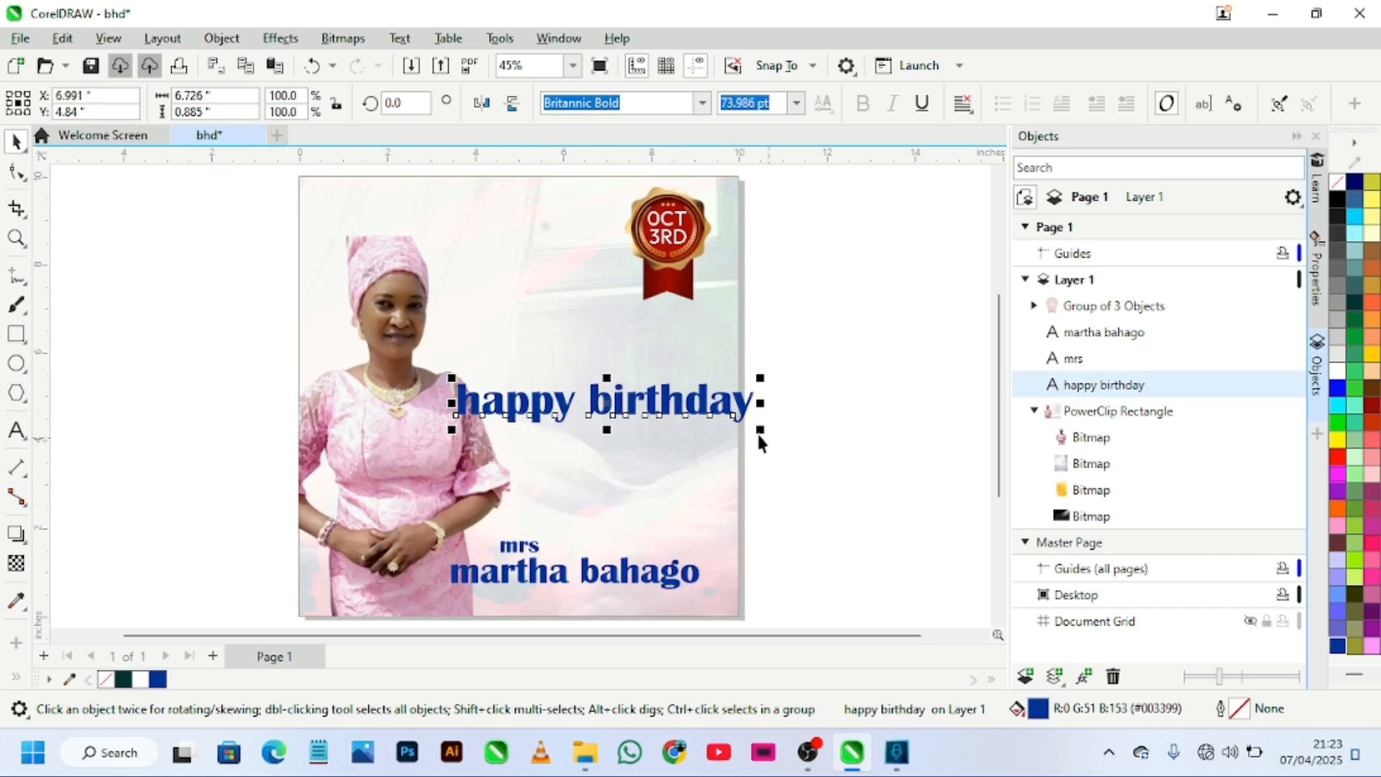
left_click_drag(760, 430, 728, 427)
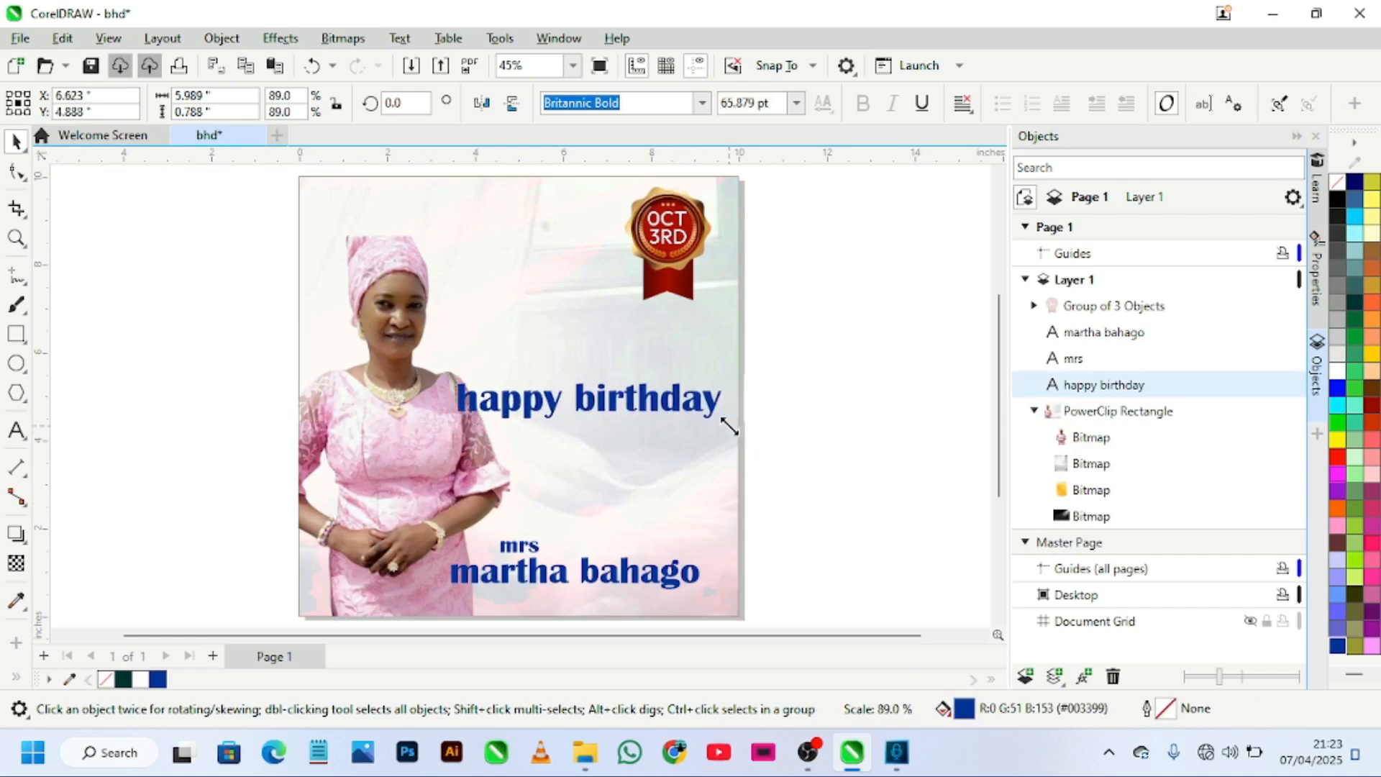
left_click(657, 413)
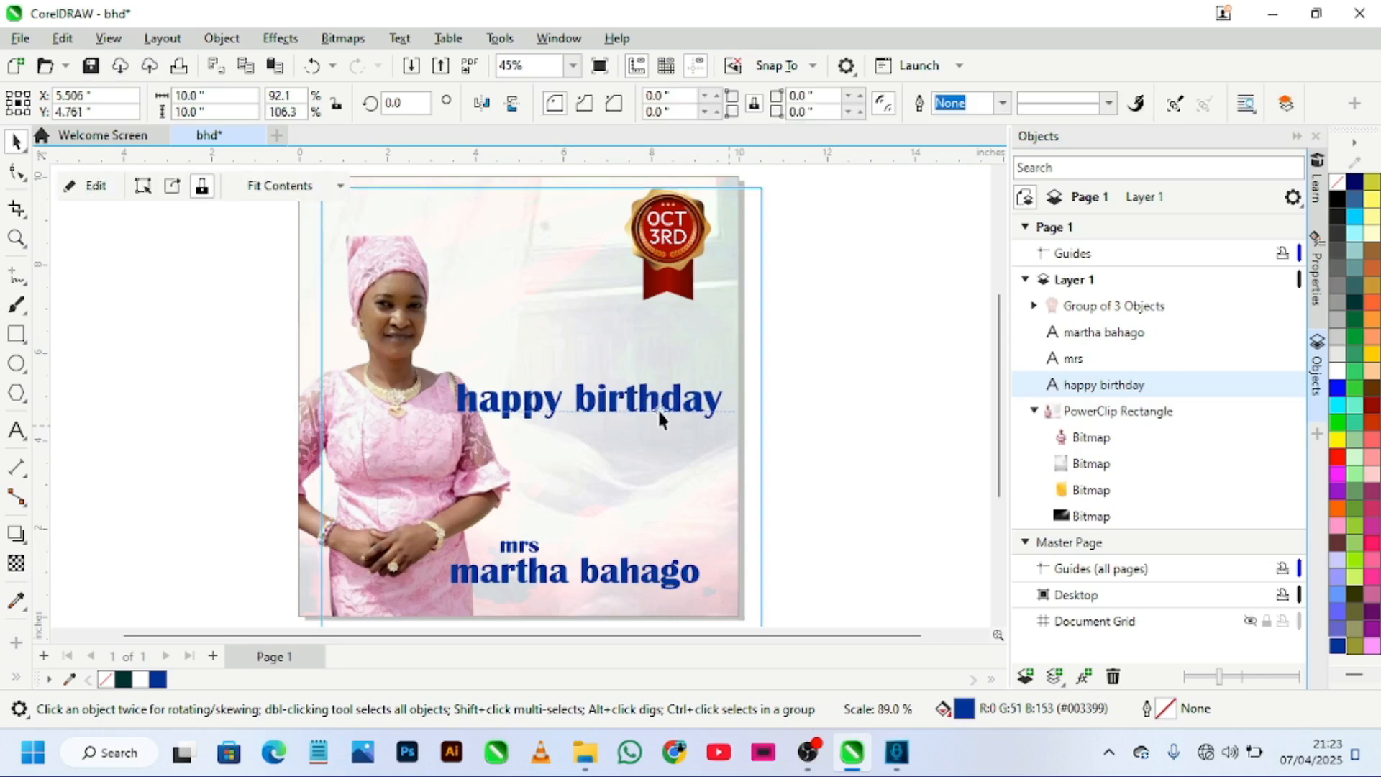
left_click(657, 408)
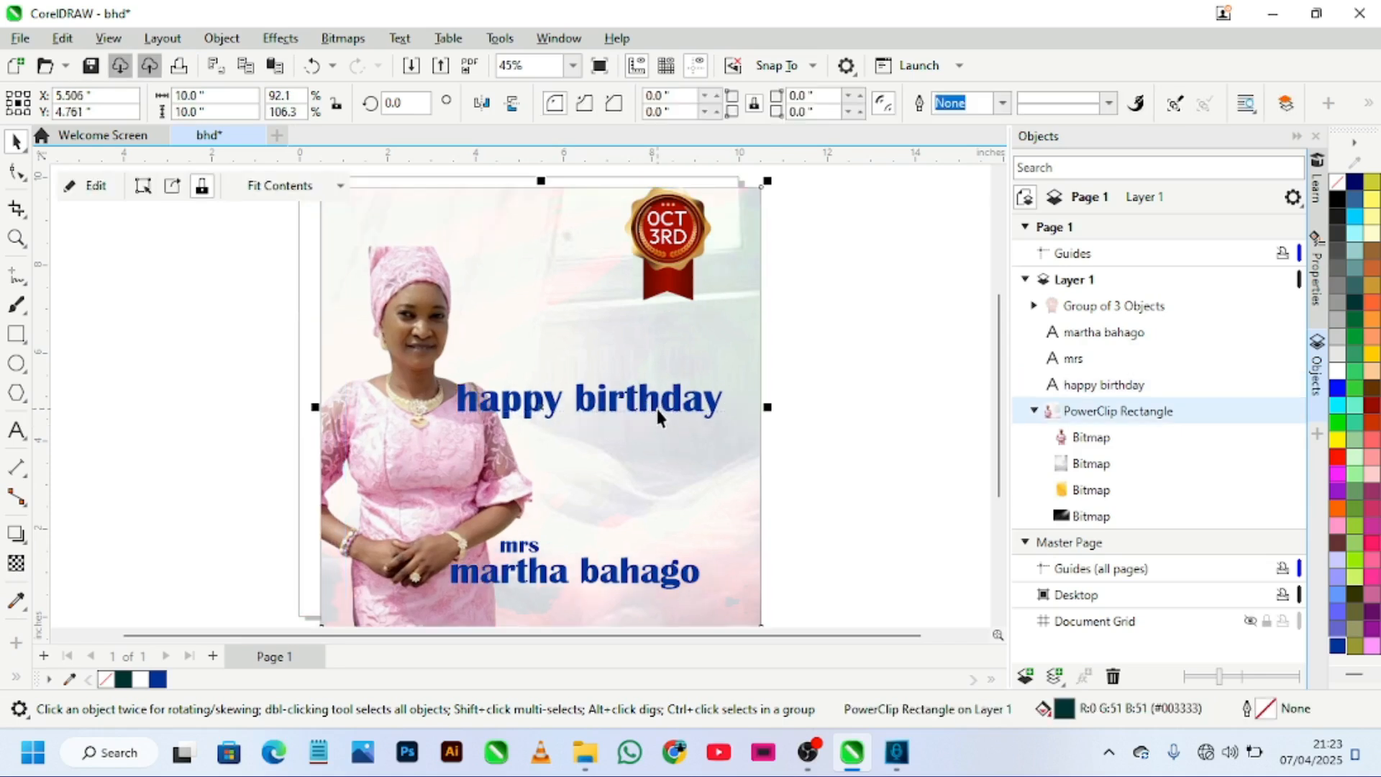
key("p")
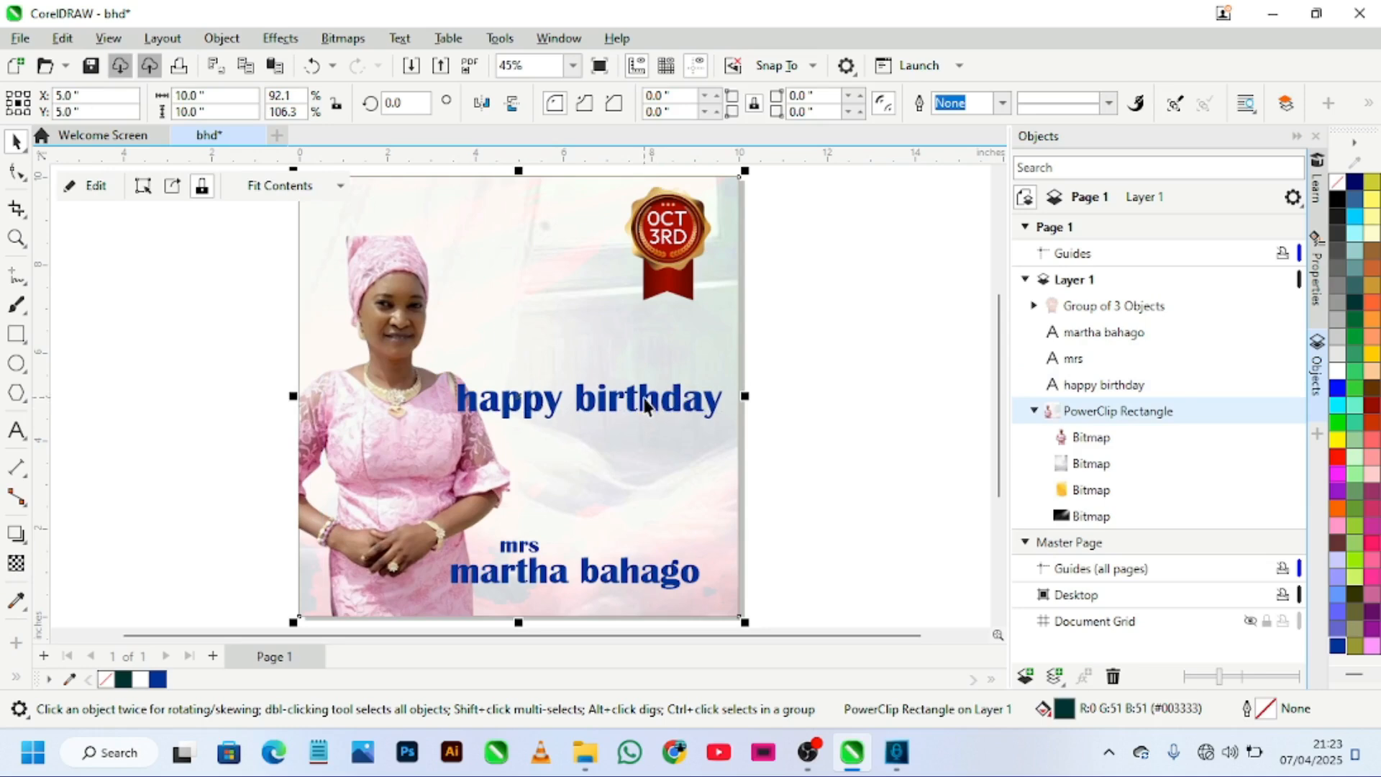
Step: Break "happy birthday" into separate words, placing "happy" at about X 7.51, Y 5.74 and "birthday" below it at about X 7.34, Y 4.08 inches
left_click(645, 398)
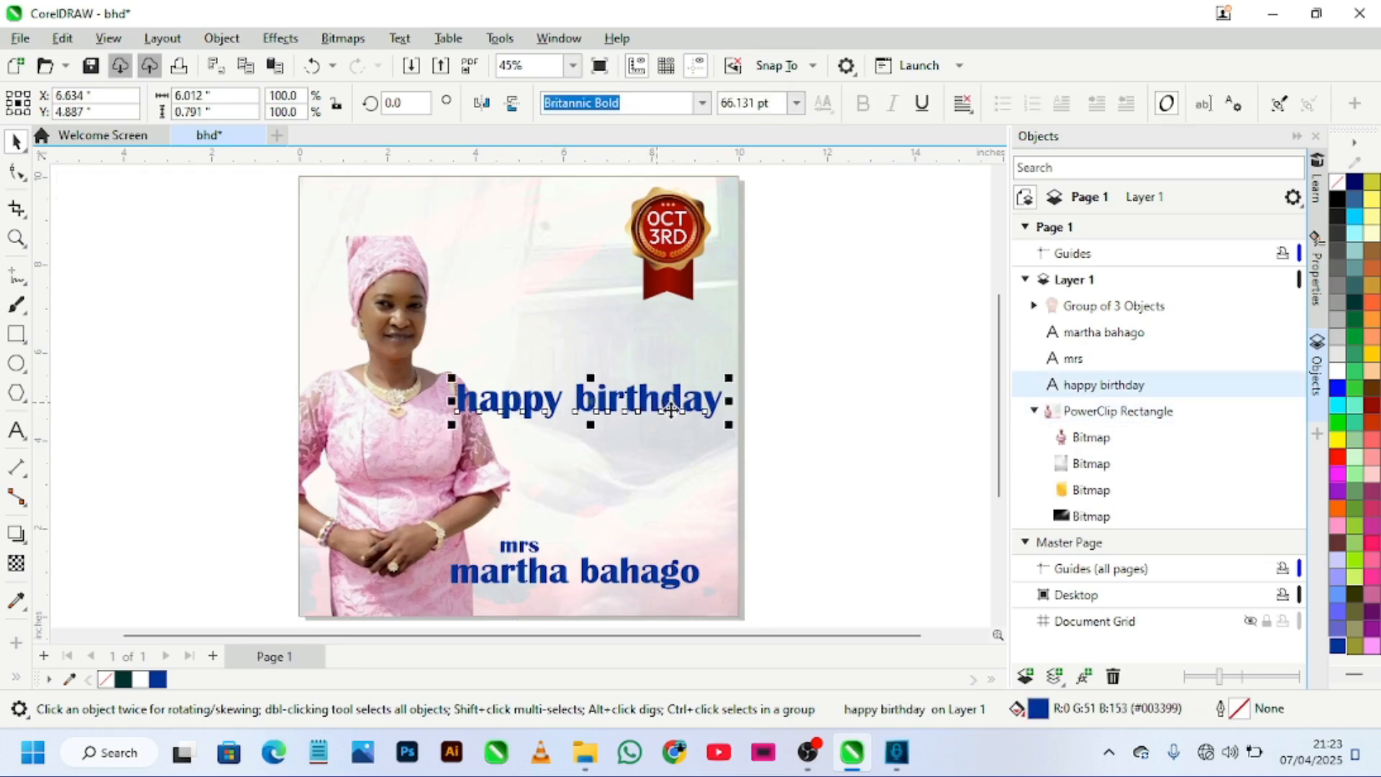
key("ctrl+k")
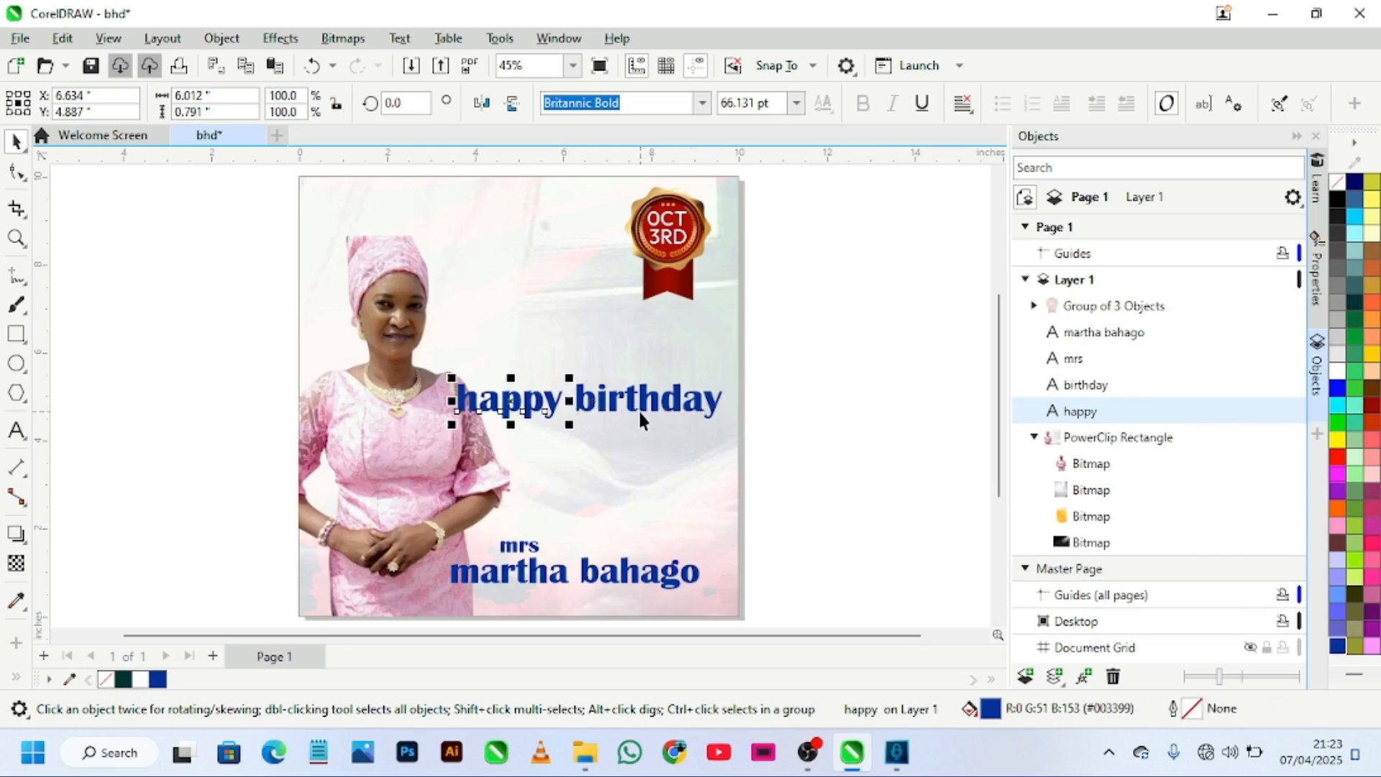
left_click_drag(496, 407, 615, 372)
left_click_drag(661, 414, 631, 449)
left_click(639, 374)
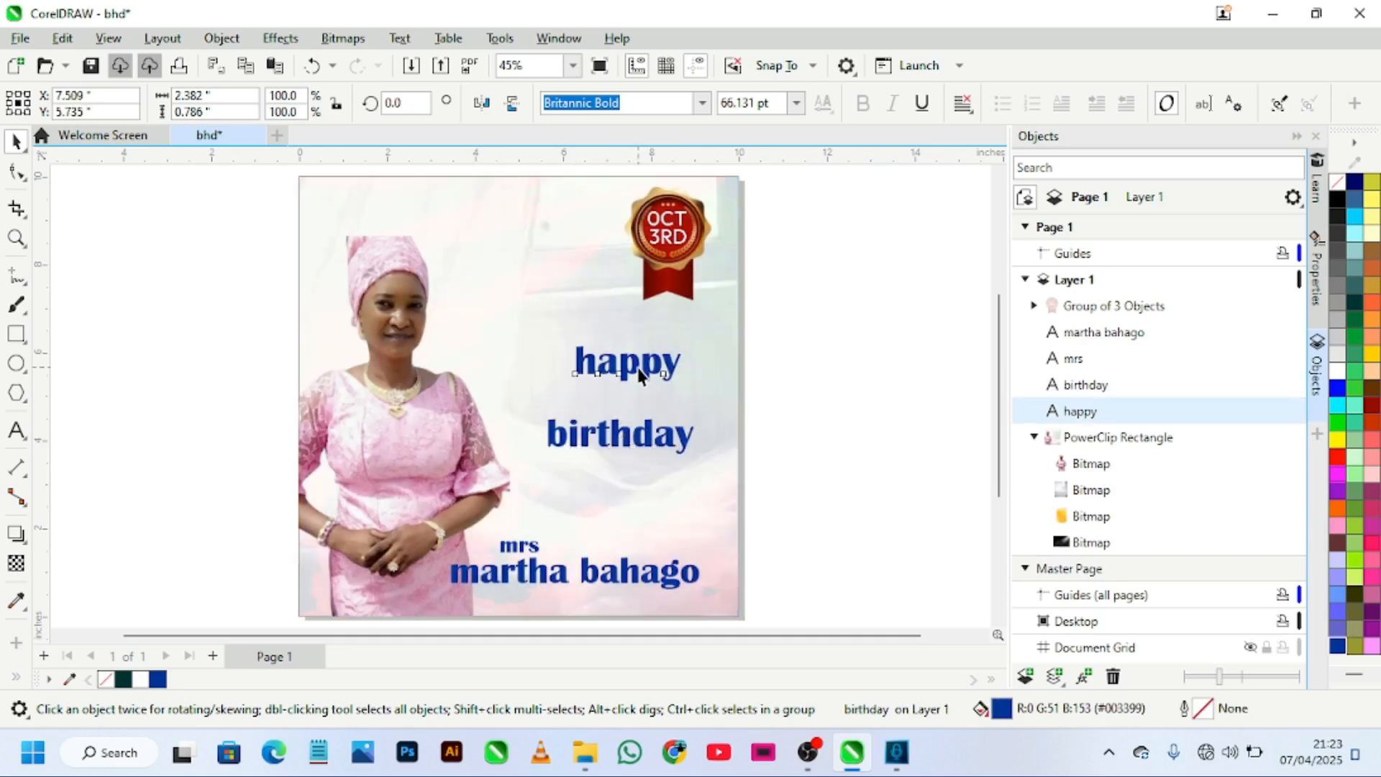
Step: Apply a Change Case setting to the "birthday" text
left_click(609, 432)
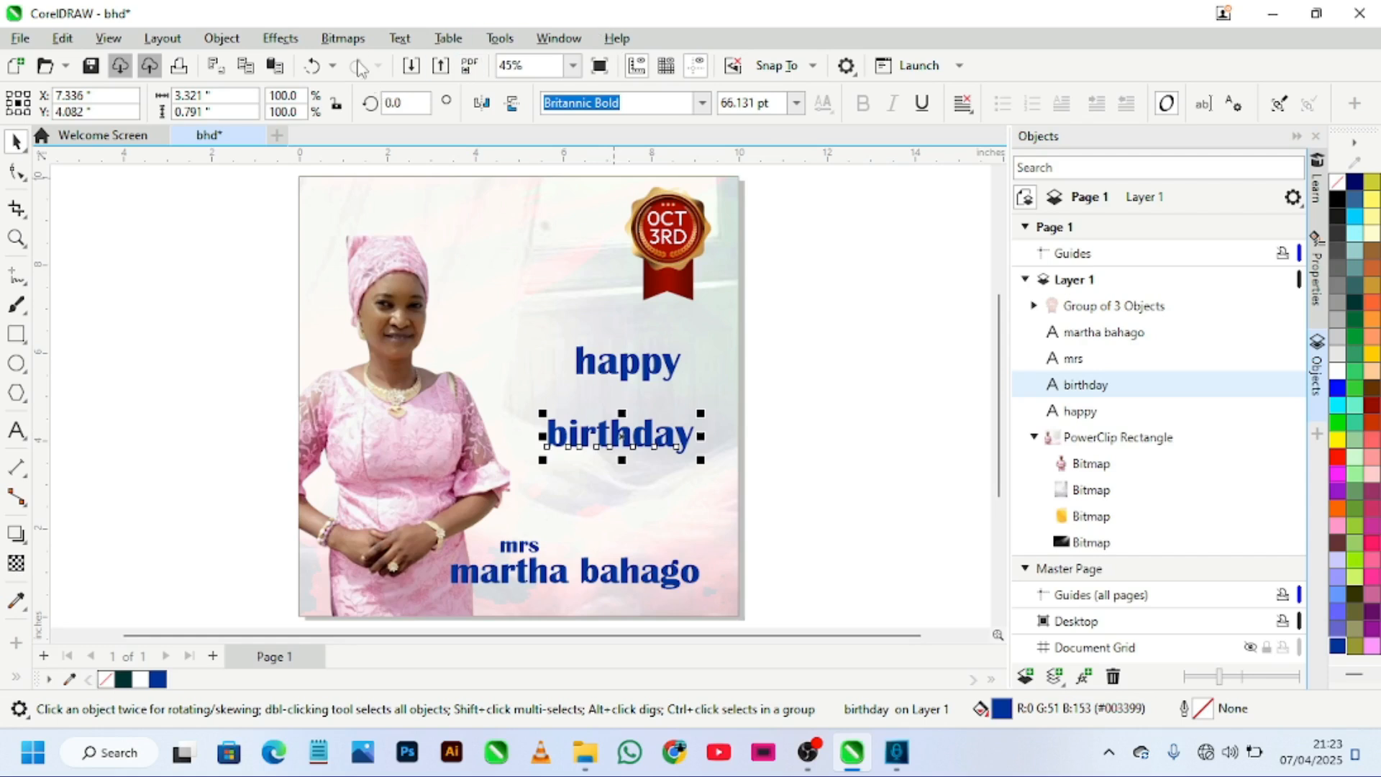
left_click(400, 39)
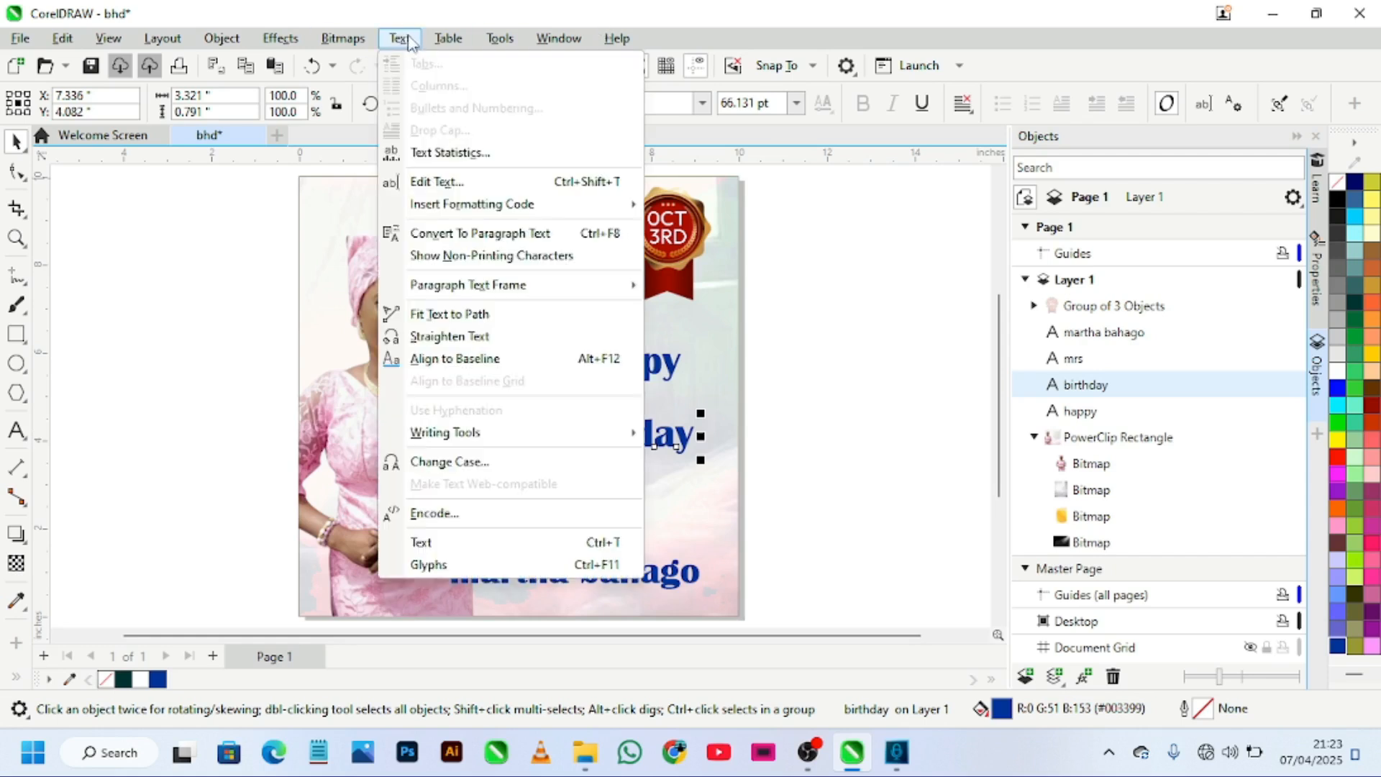
left_click(431, 462)
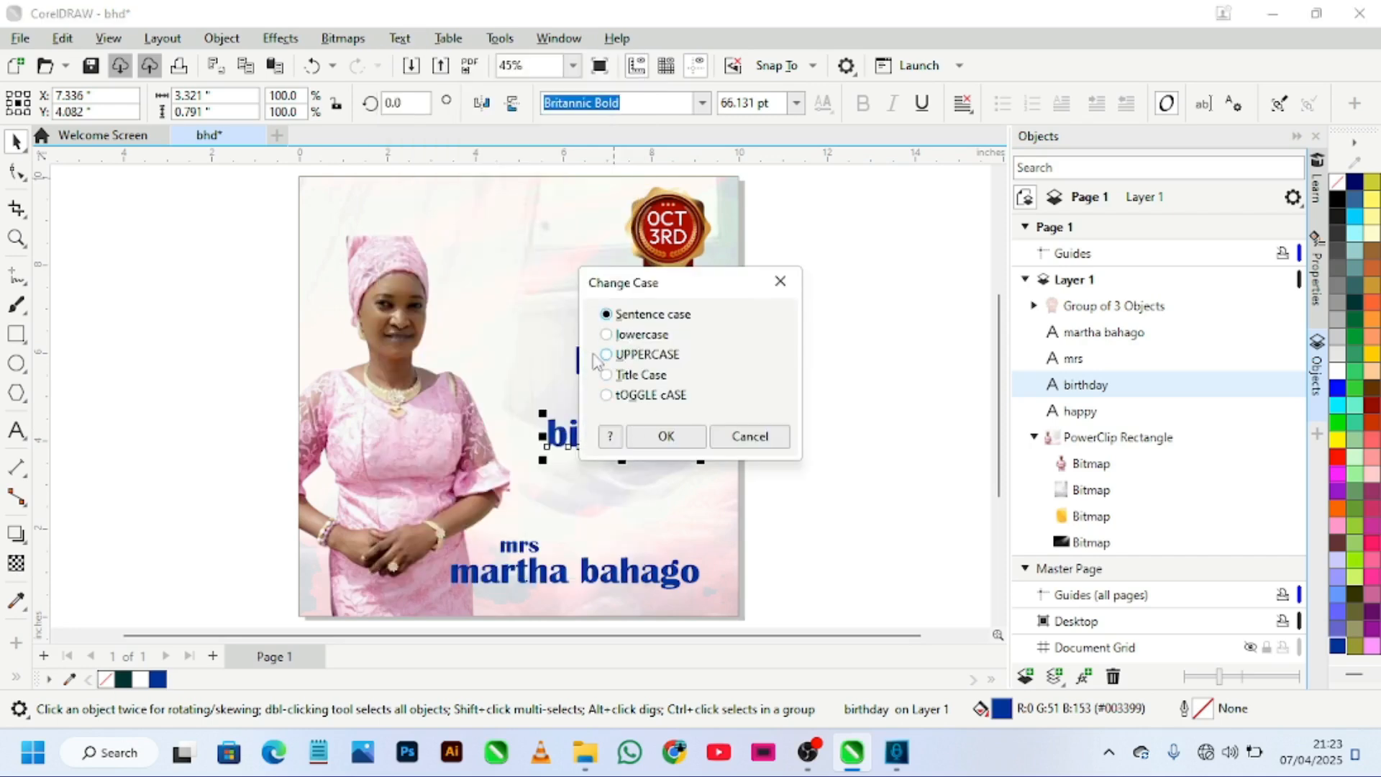
left_click(688, 444)
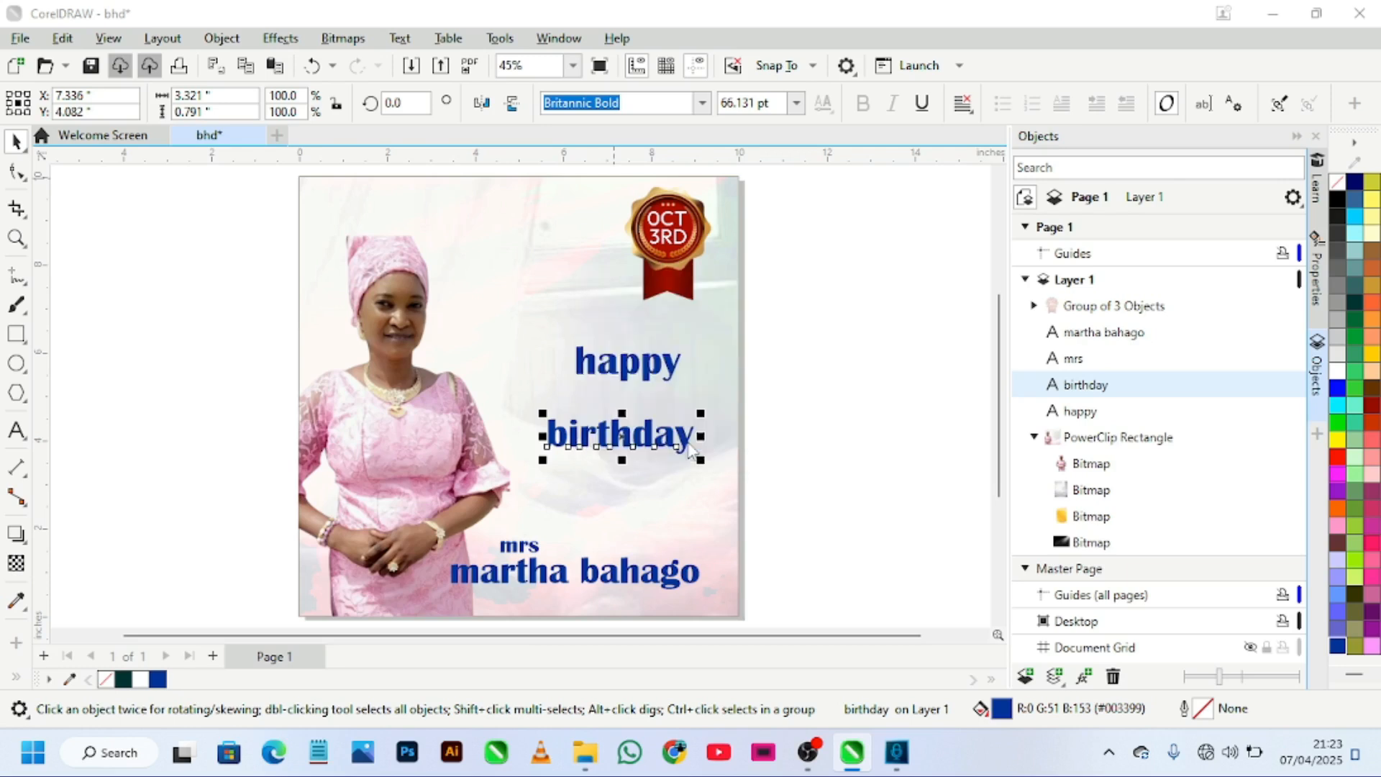
Step: Change "happy" to UPPERCASE and place it directly above "BIRTHDAY" at about X 7.00, Y 4.87 inches
left_click(626, 374)
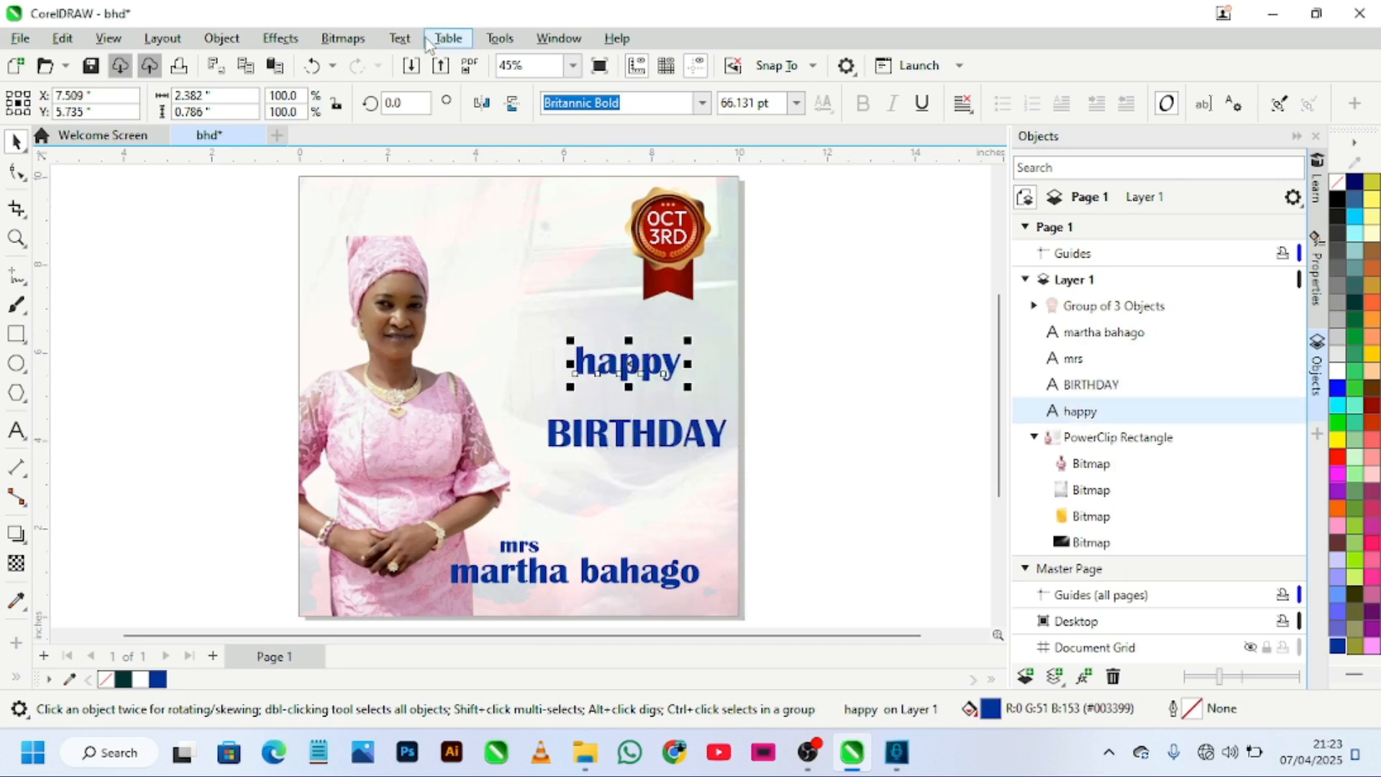
left_click(407, 37)
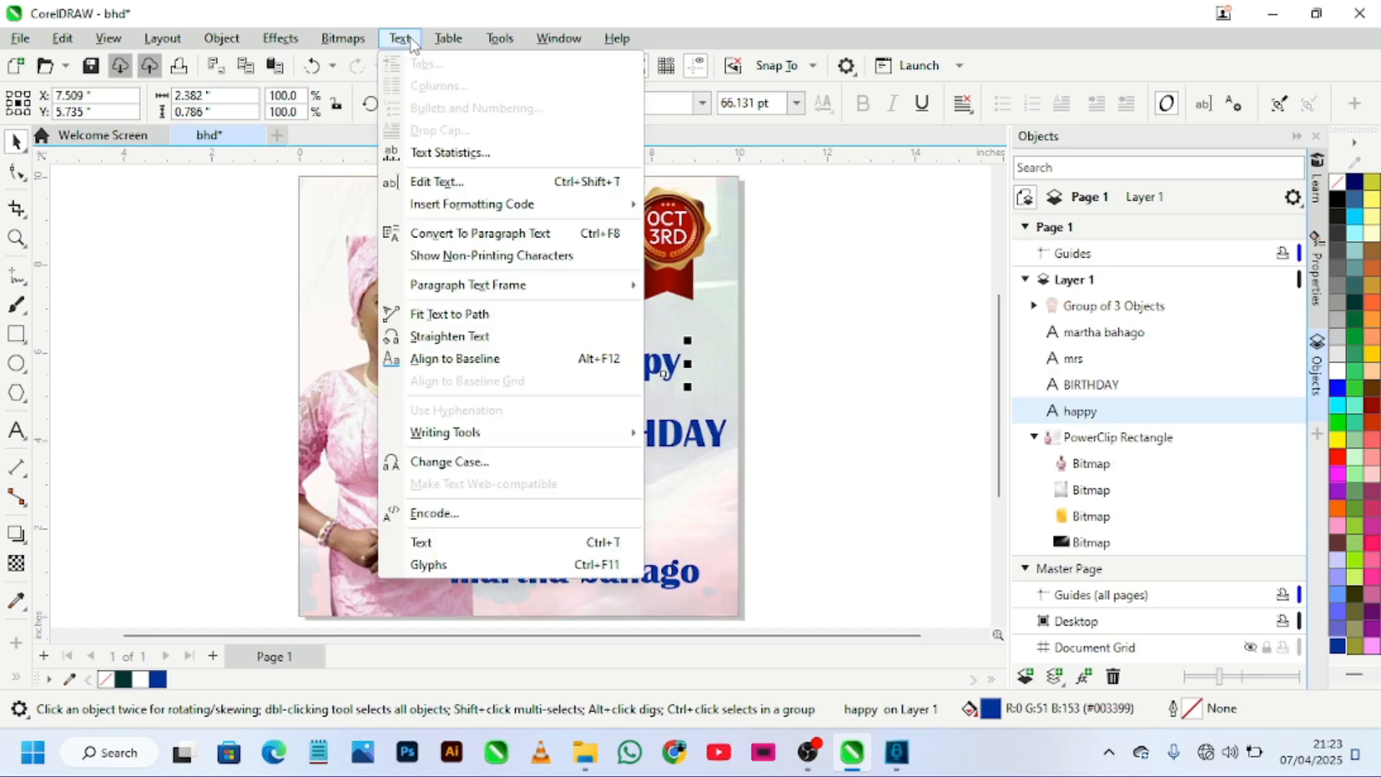
left_click(512, 463)
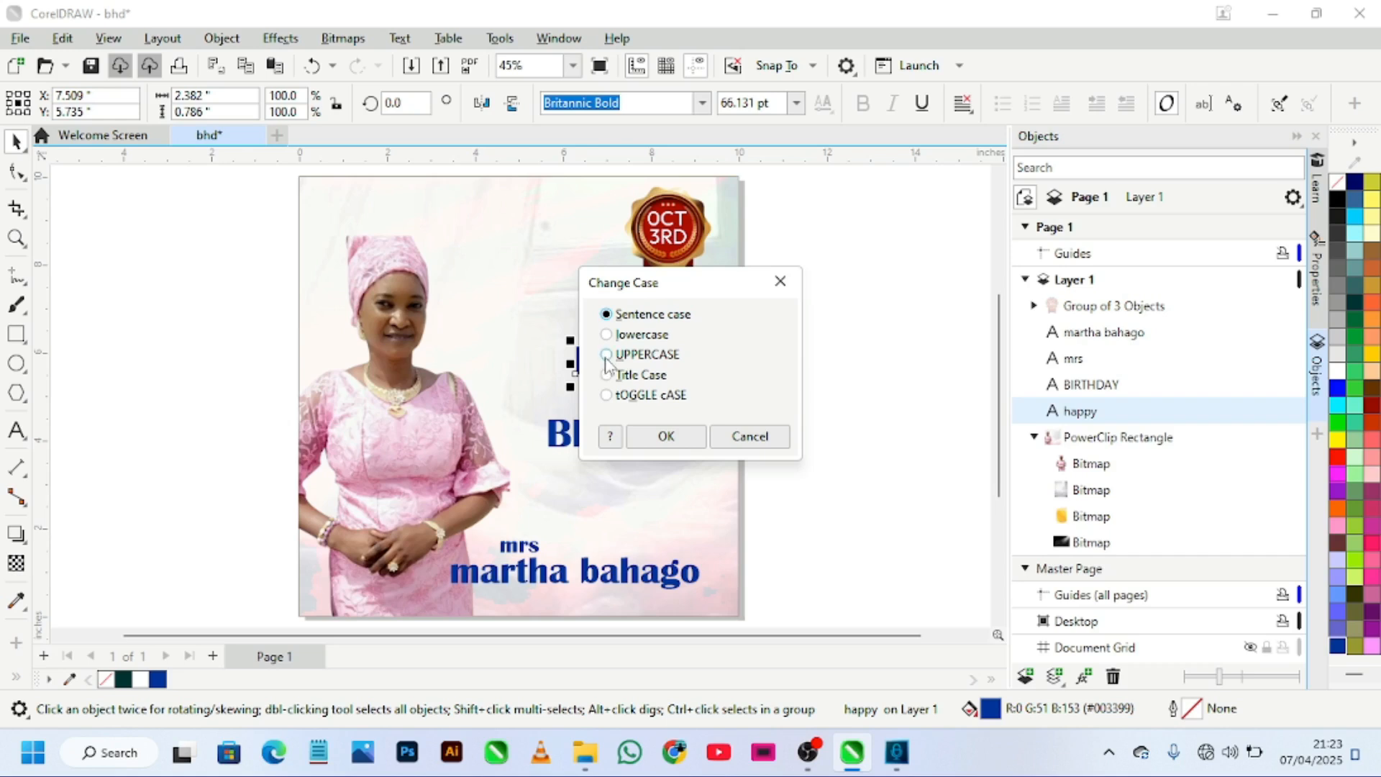
left_click(606, 355)
left_click(666, 437)
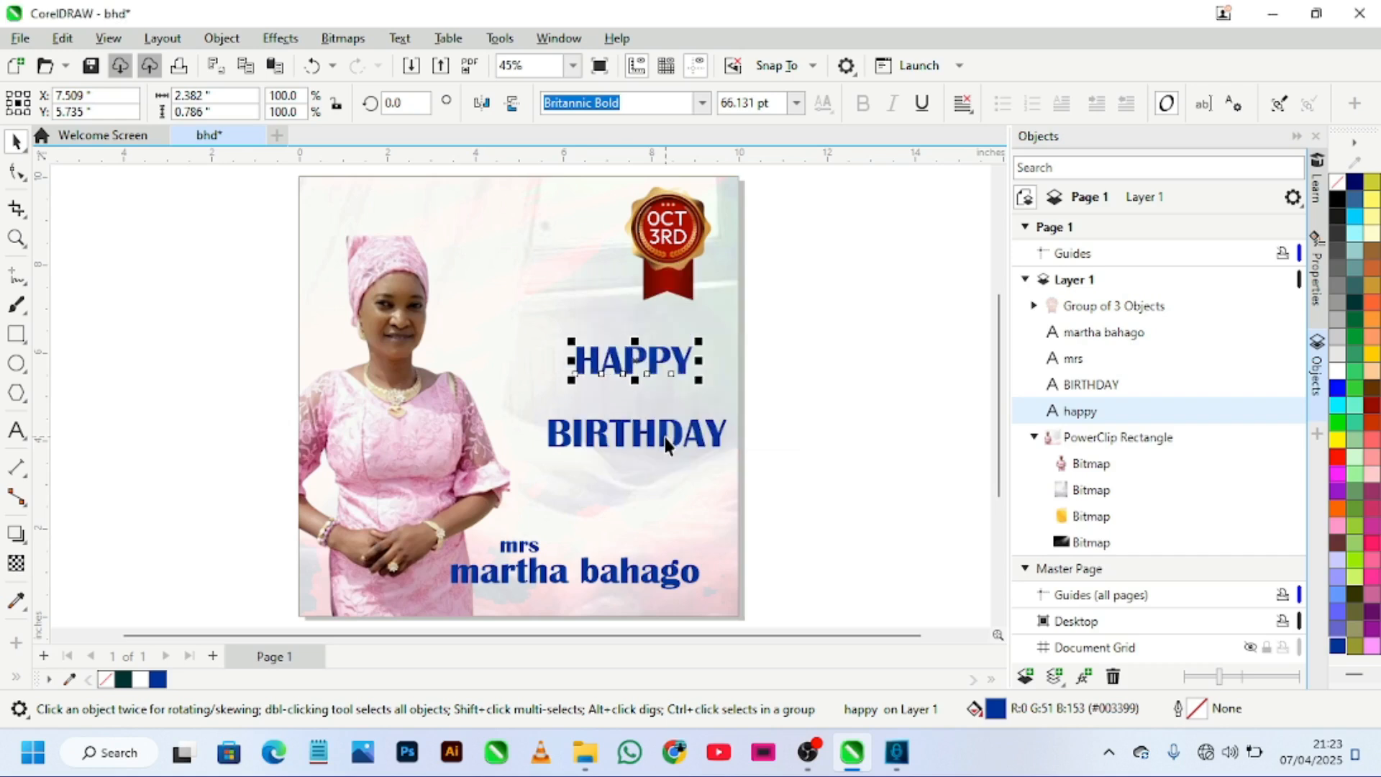
left_click_drag(651, 356, 624, 406)
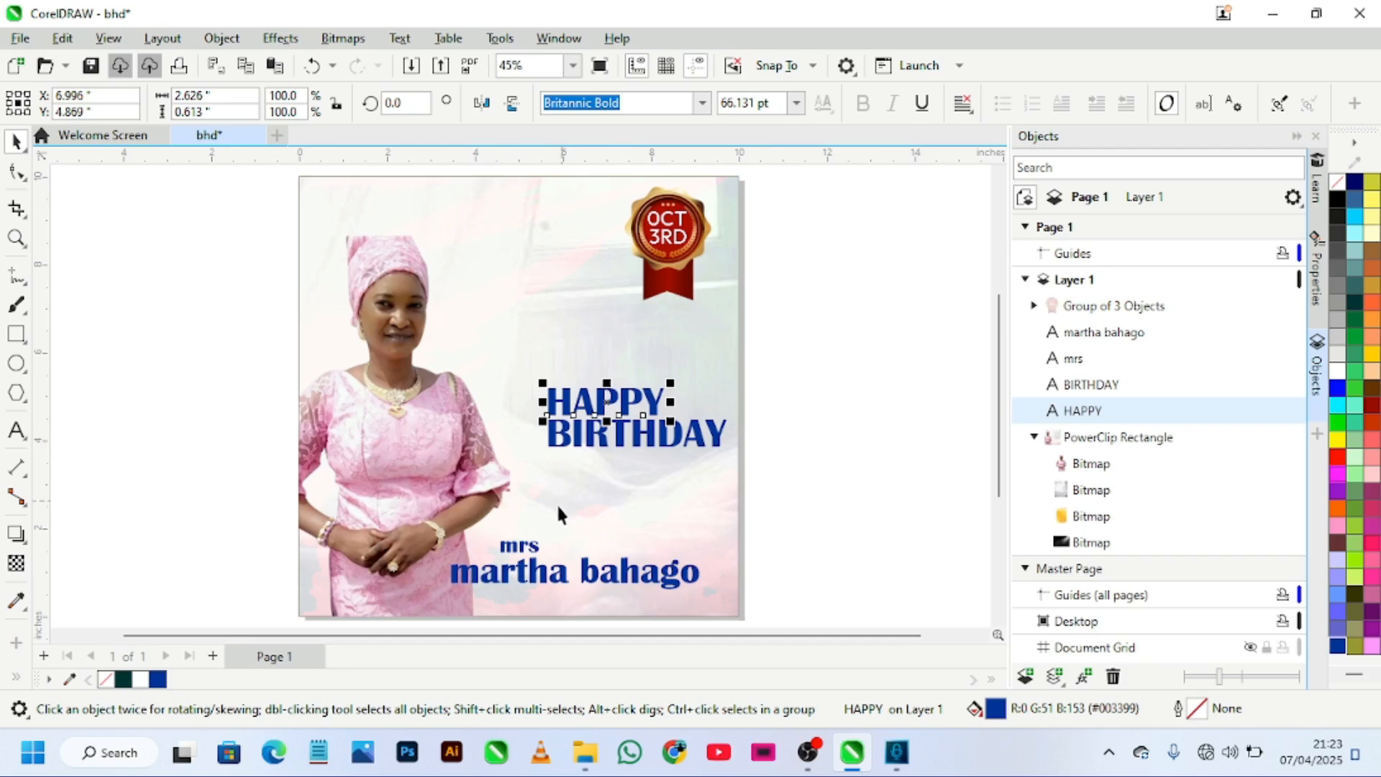
Step: Change the case of the "mrs" text so that it reads "Mrs"
left_click(531, 548)
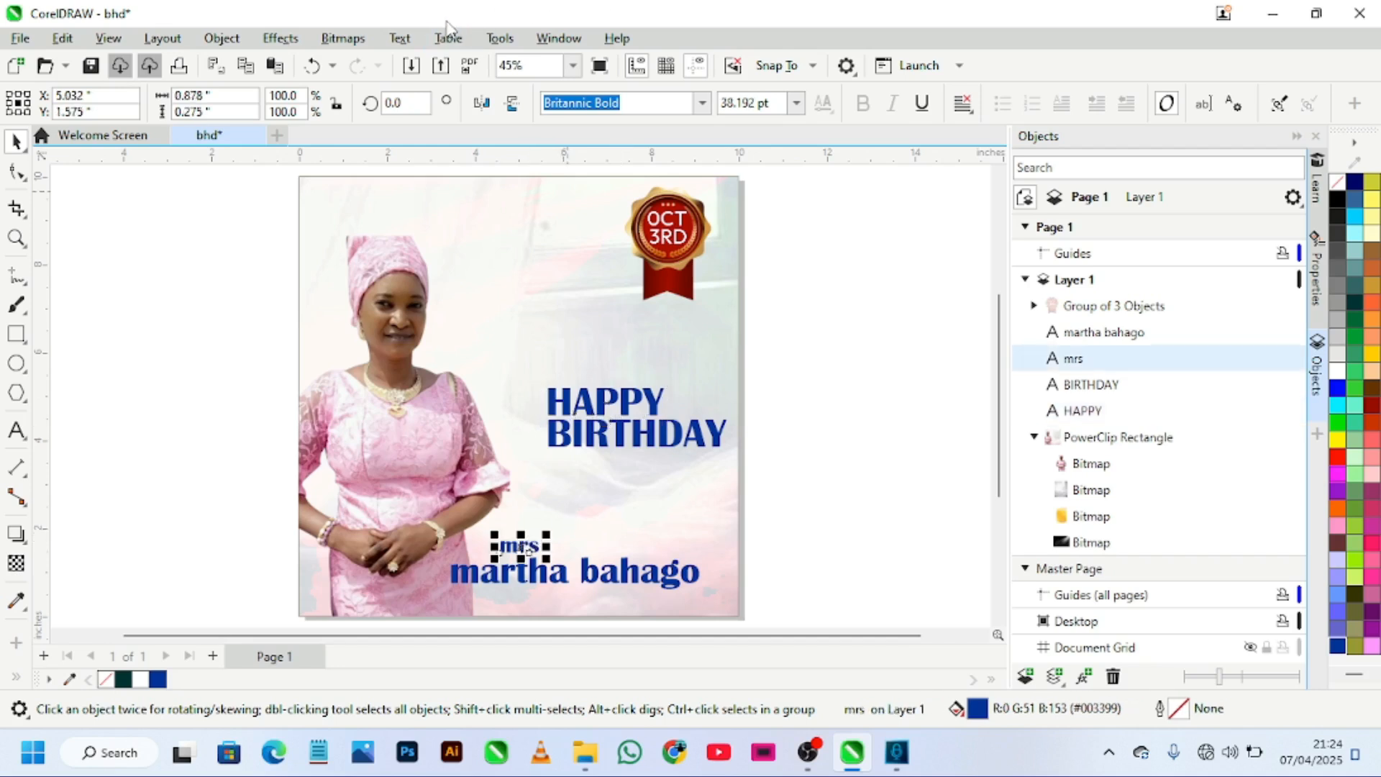
left_click(400, 38)
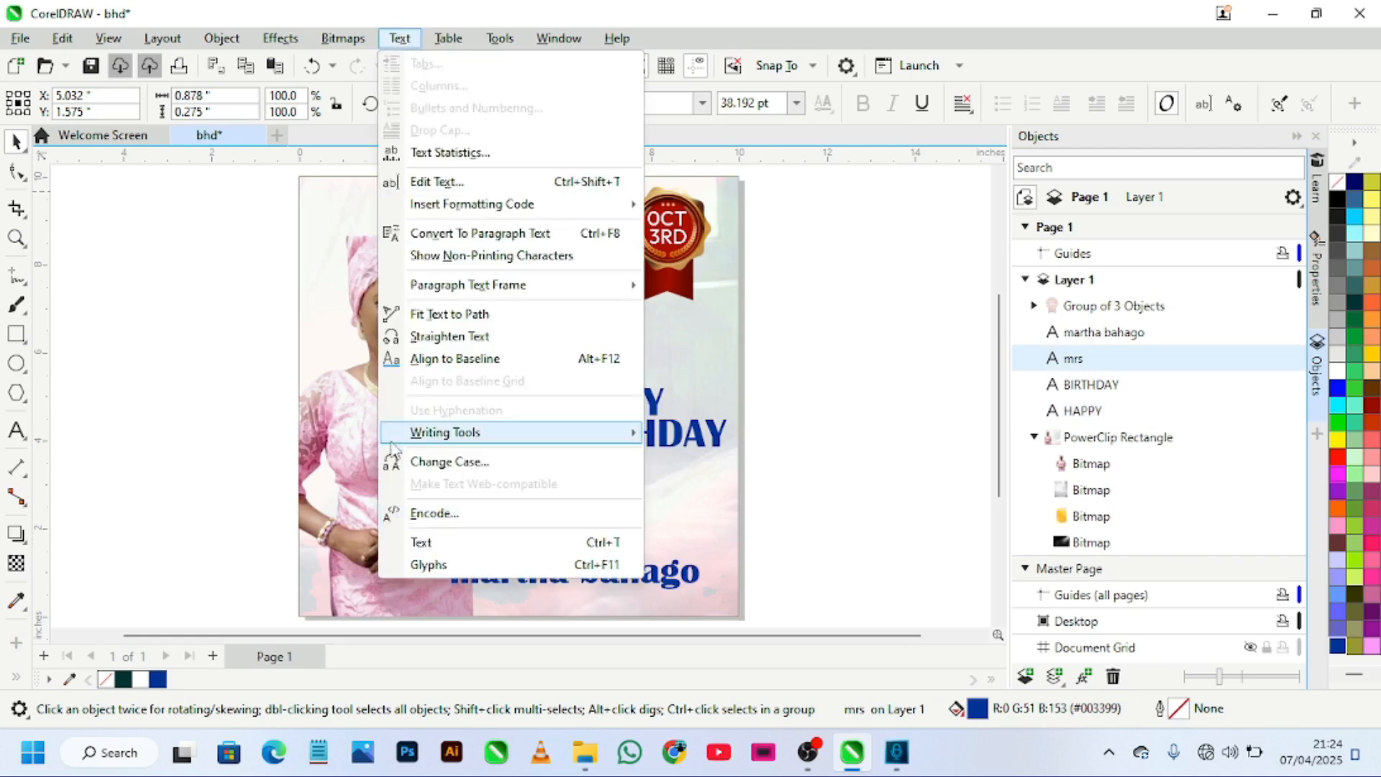
left_click(407, 464)
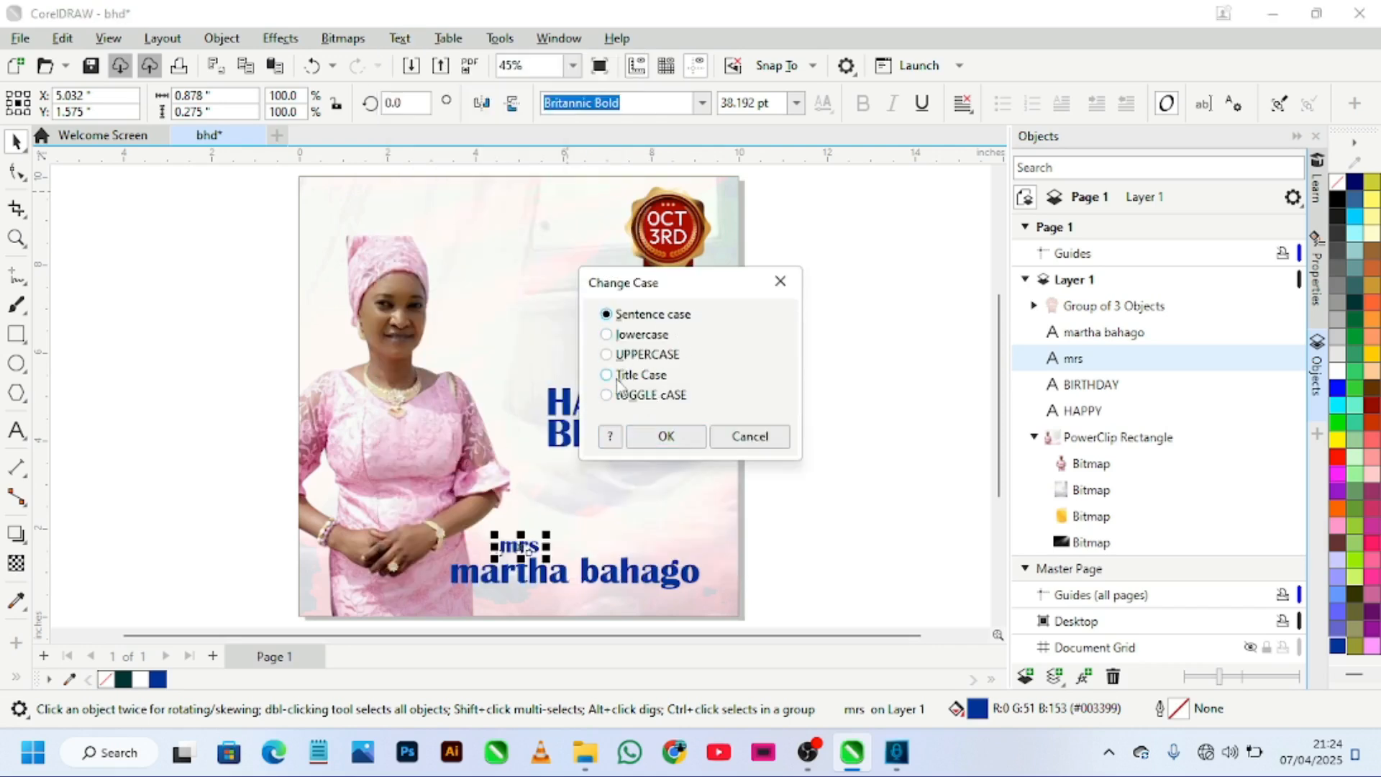
left_click(664, 436)
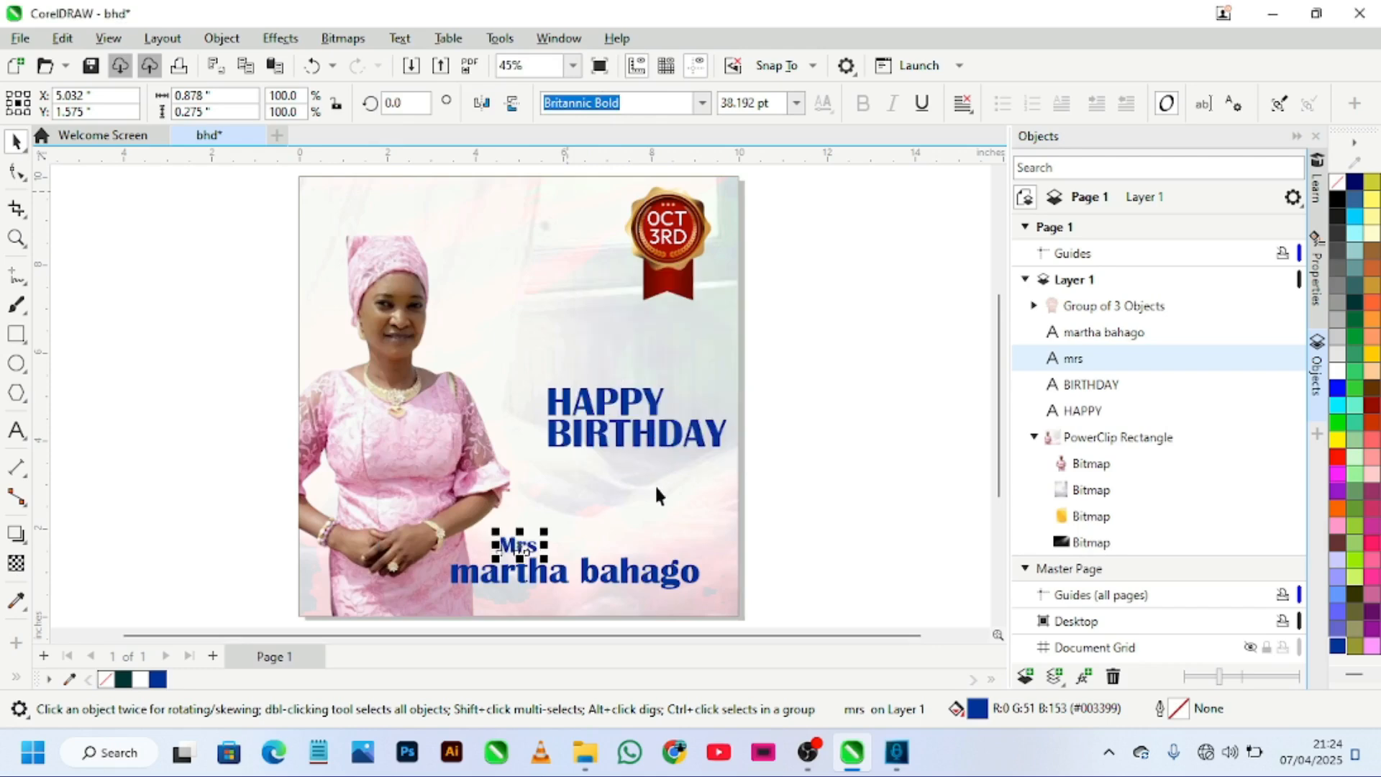
Step: Apply Title Case to the celebrant's name text near the page's lower edge
left_click(494, 586)
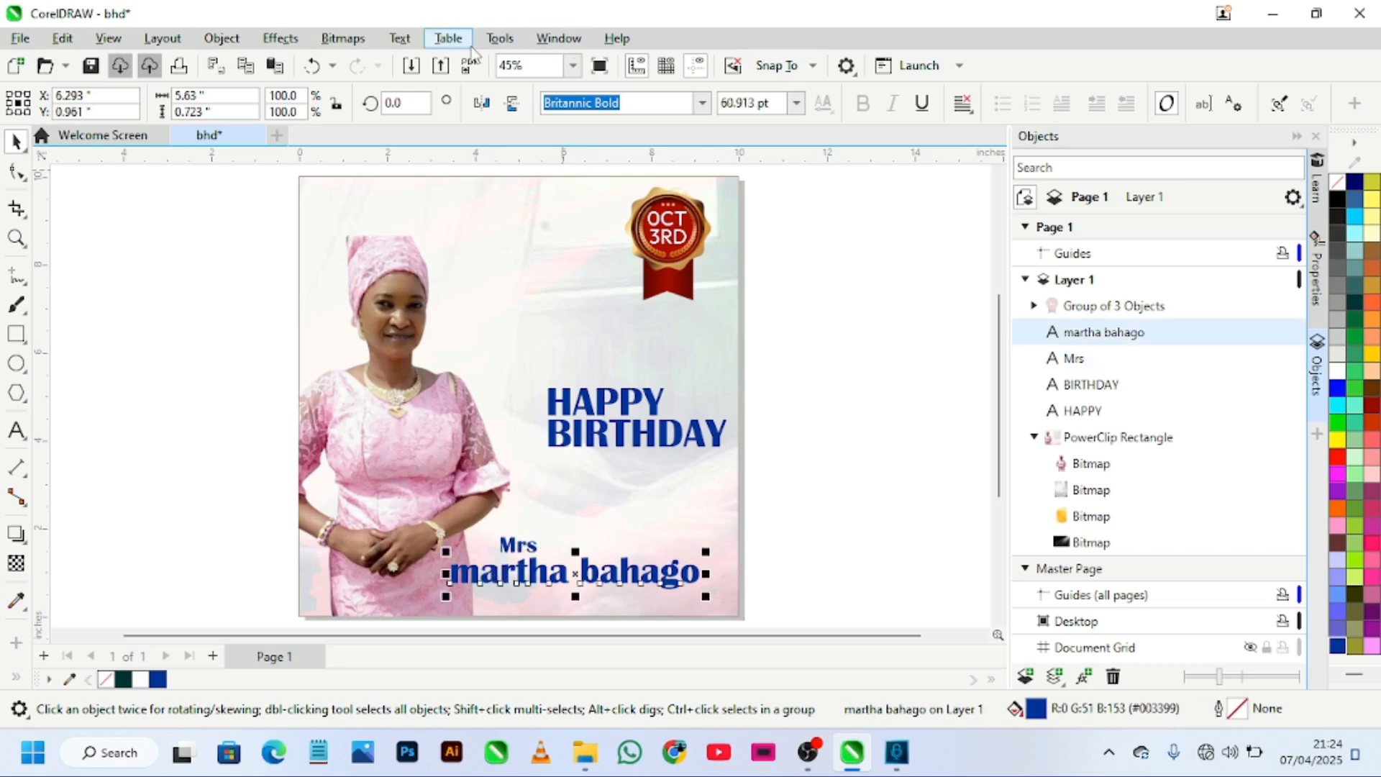
left_click(400, 38)
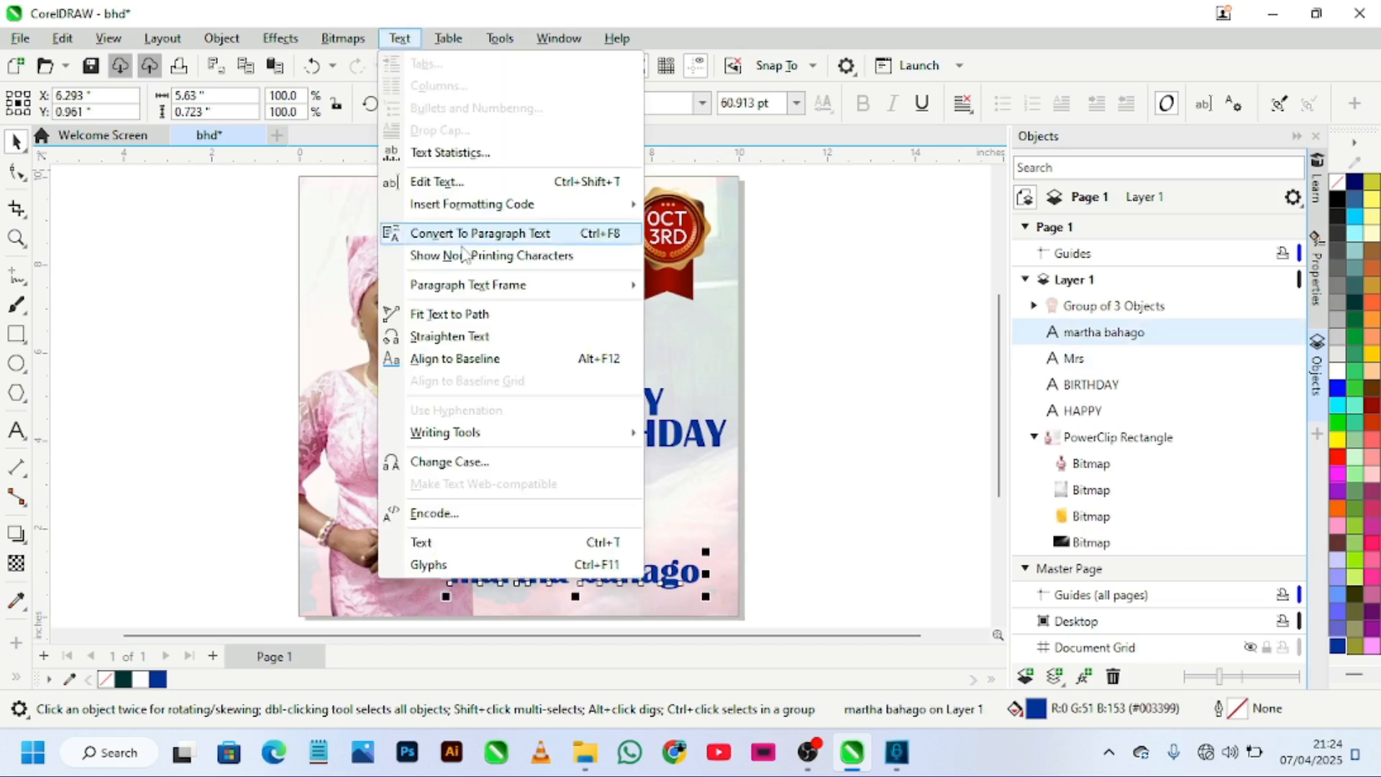
left_click(496, 461)
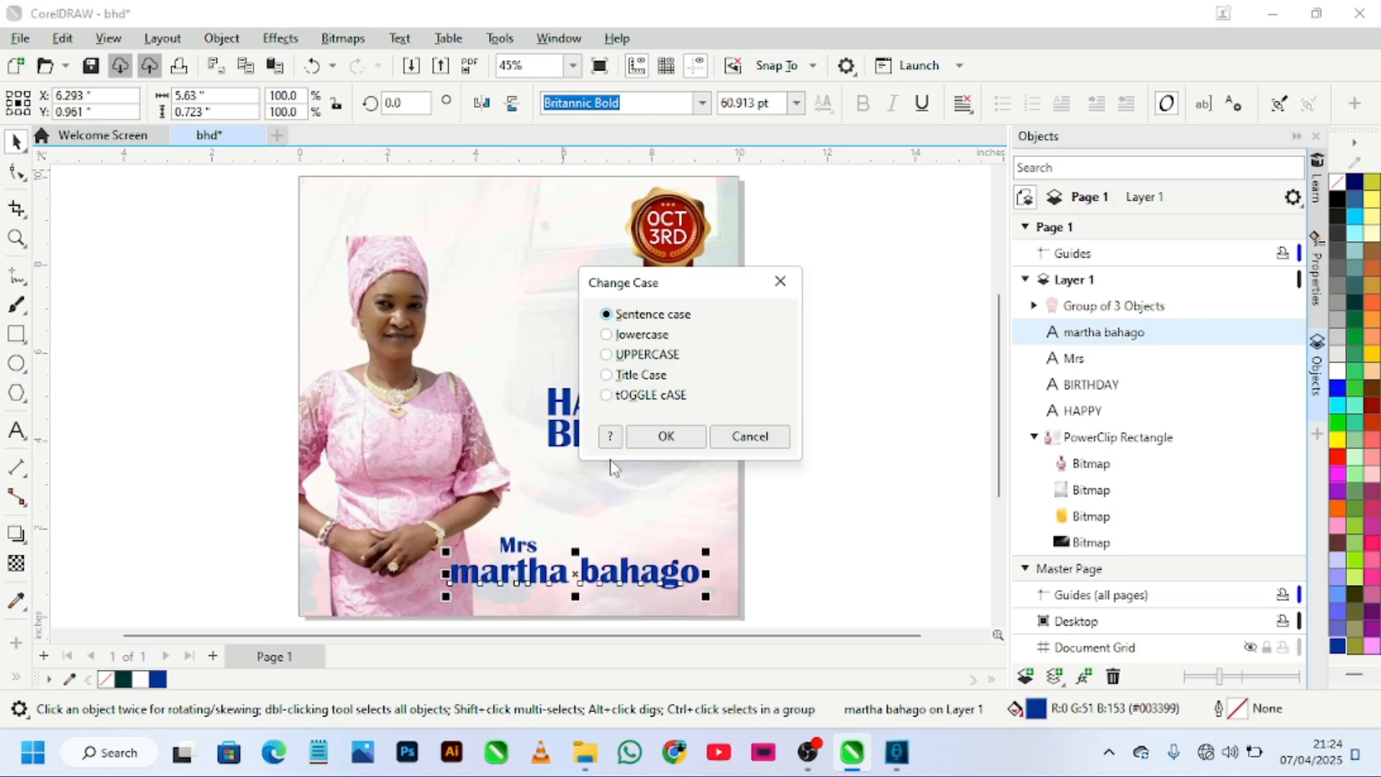
left_click(606, 375)
left_click(665, 435)
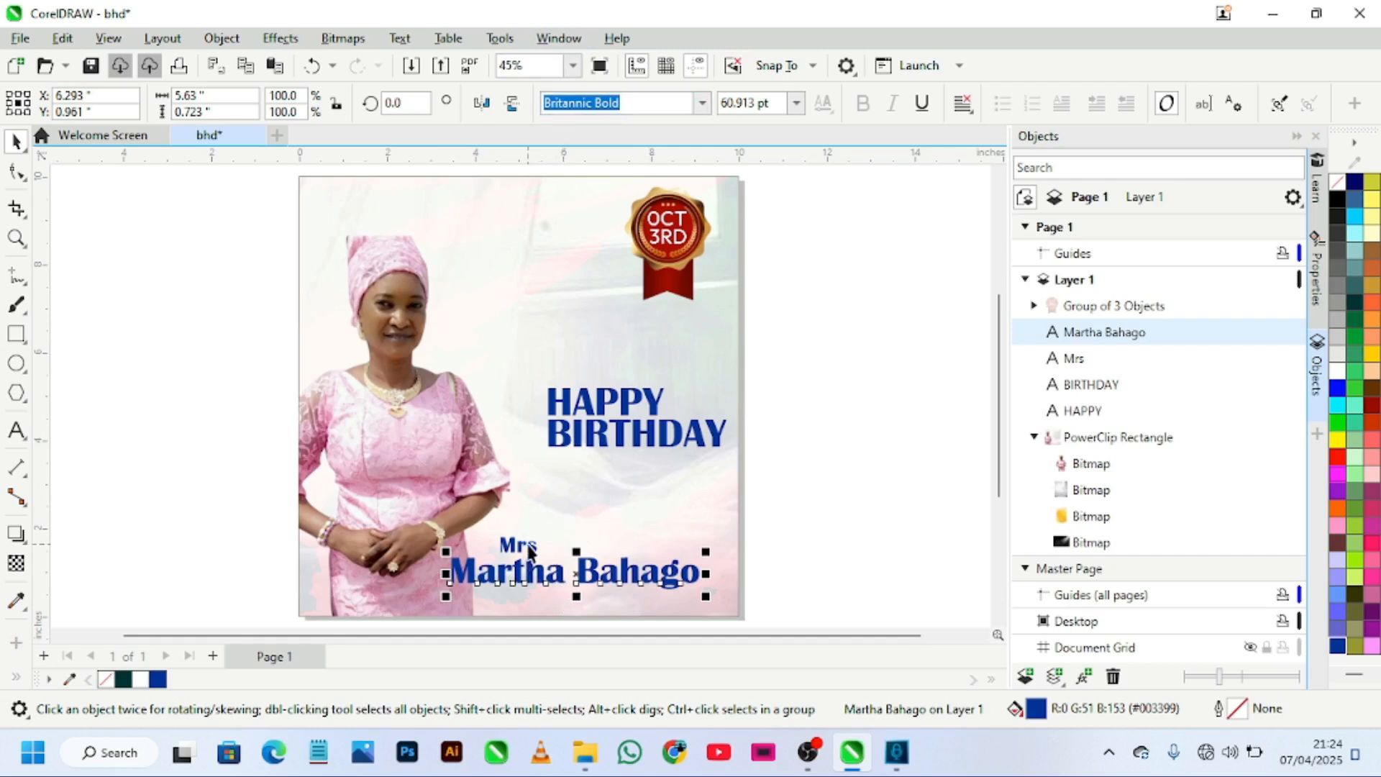
Step: Move the name text to about X 6.94, Y 1.17 and place "Mrs" above it at about X 6.6, Y 2.15 inches, enlarged to about 42 pt
left_click_drag(528, 552, 544, 518)
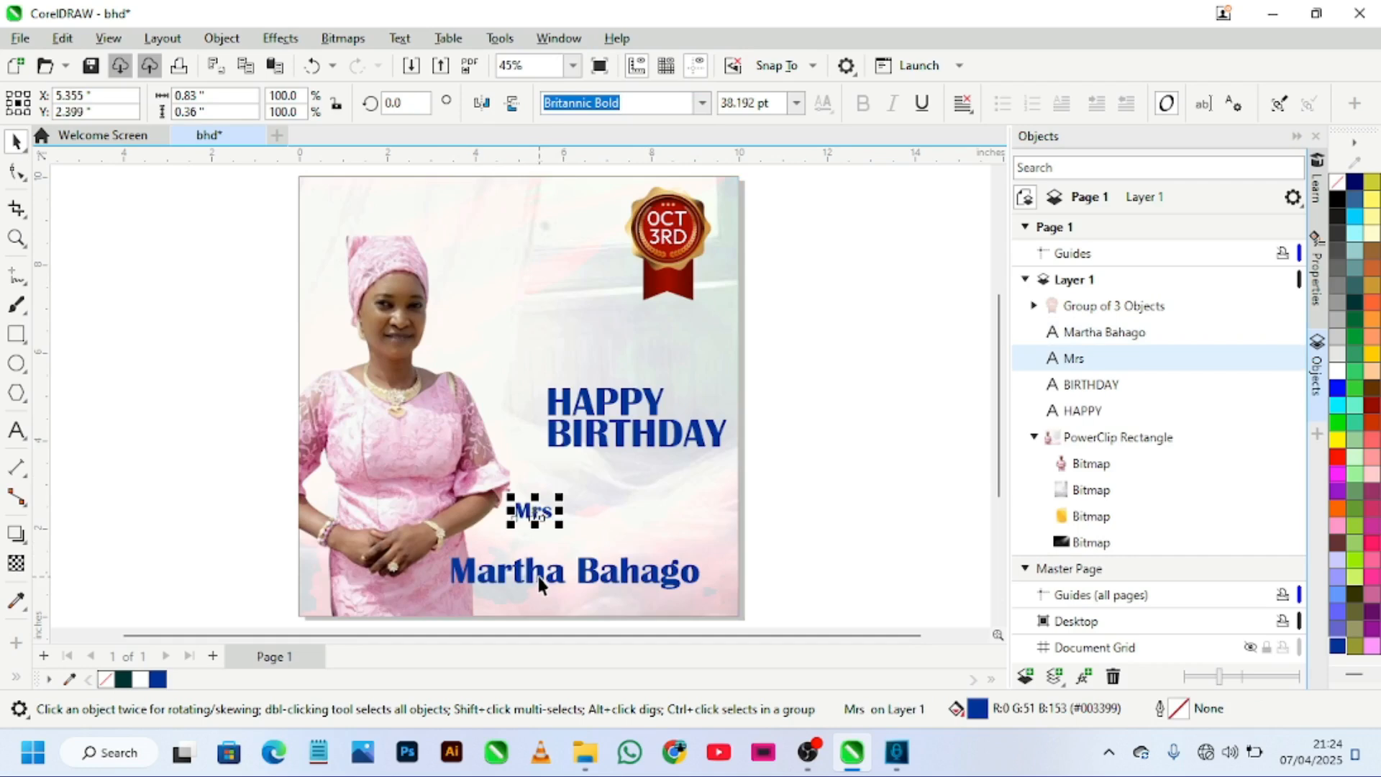
left_click_drag(537, 572, 570, 571)
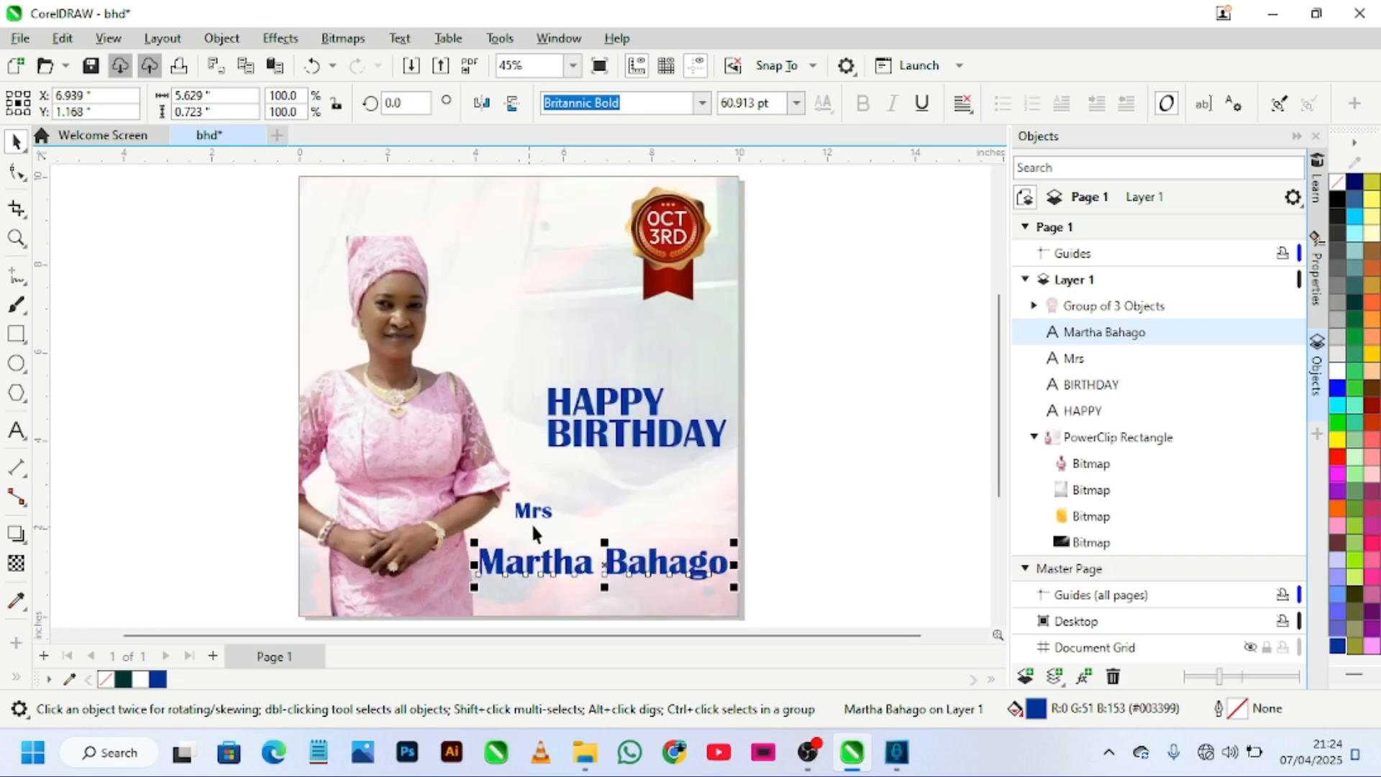
left_click_drag(535, 515, 615, 538)
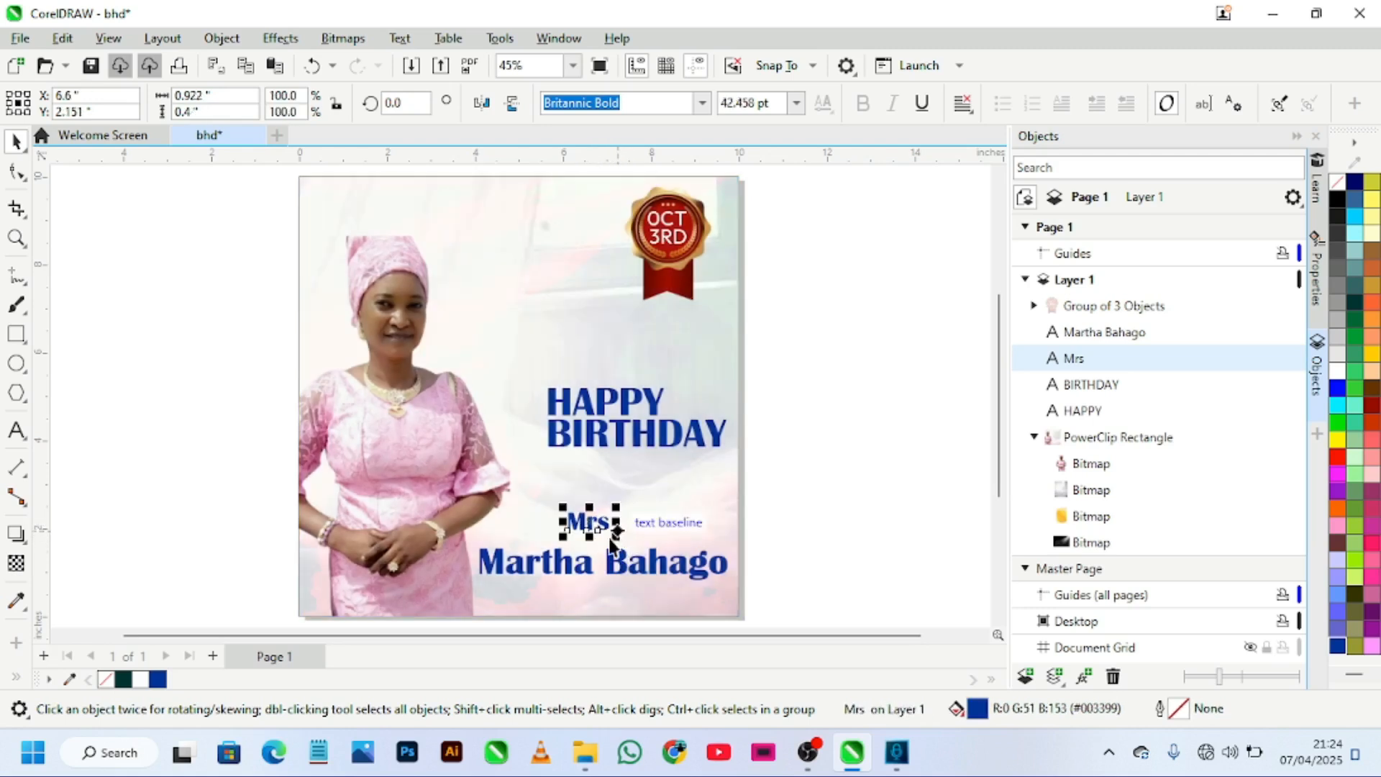
left_click(860, 459)
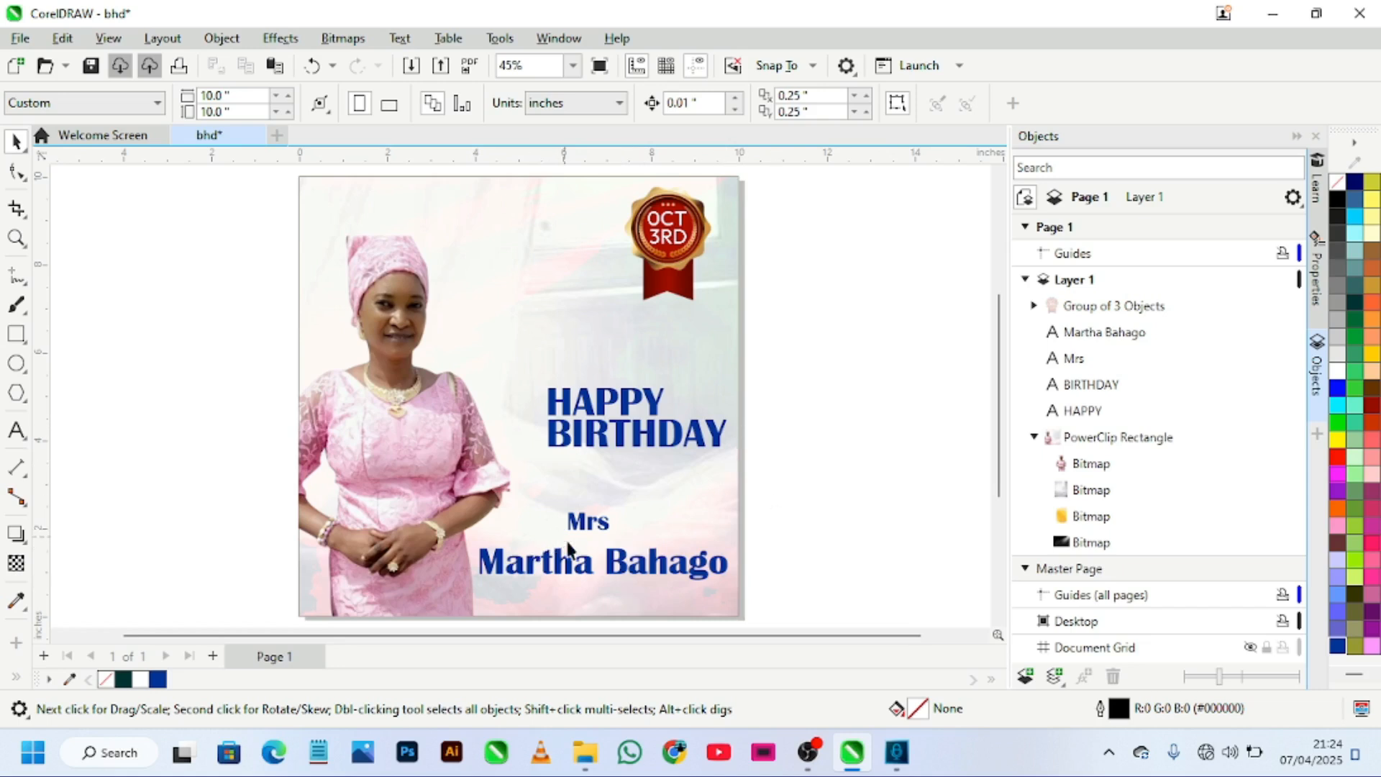
Step: Tighten the name text's character spacing slightly with the Shape tool and nudge "Mrs" slightly closer above it
left_click(615, 560)
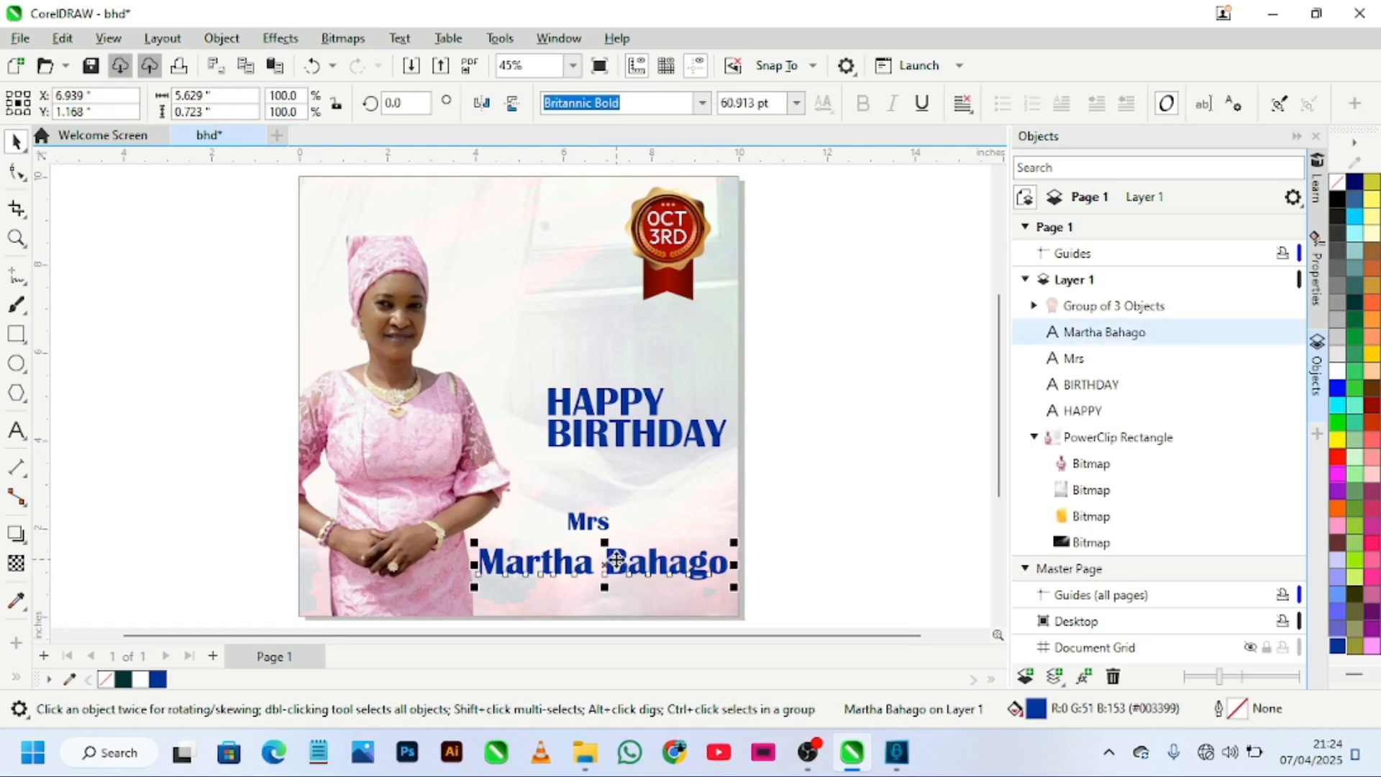
left_click(16, 173)
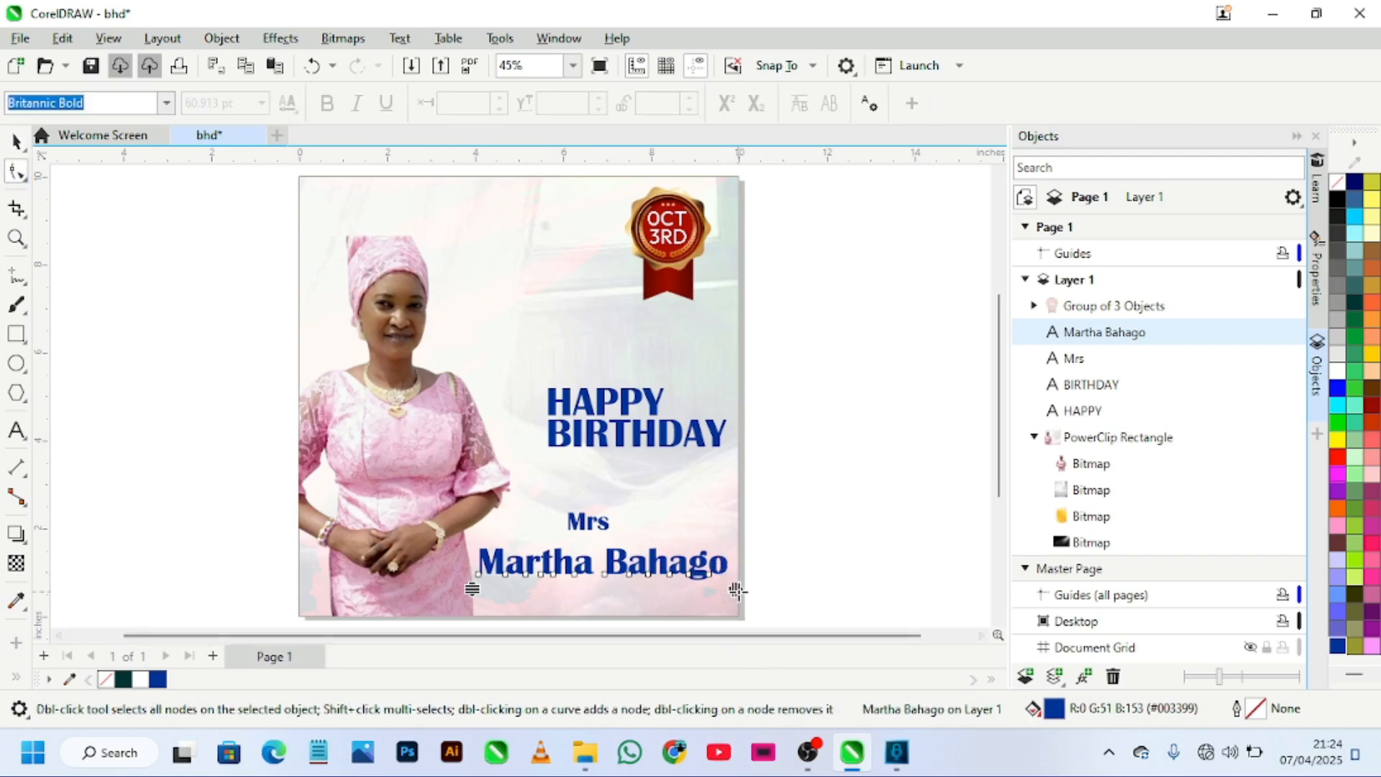
mouse_move(737, 590)
left_mouse_down()
mouse_move(699, 601)
mouse_move(722, 609)
left_mouse_up()
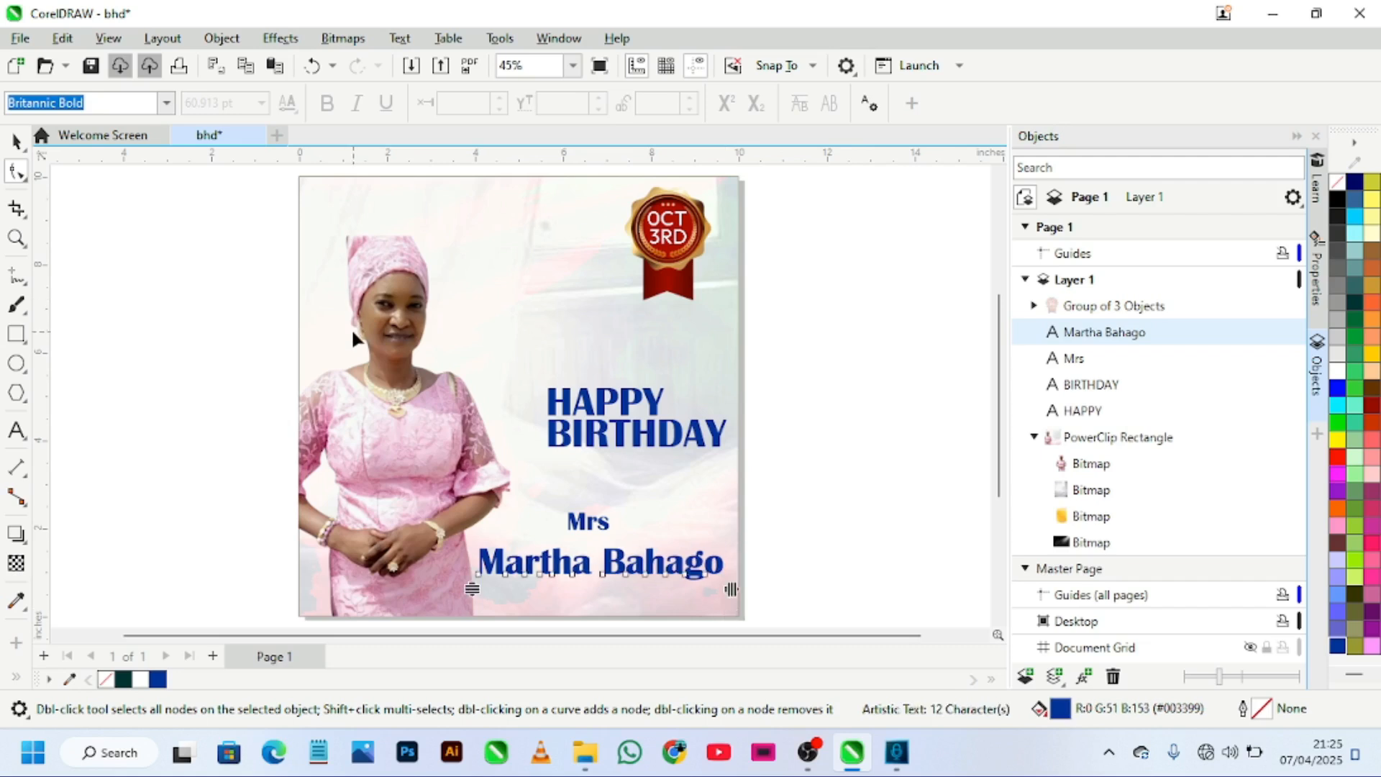
left_click(18, 149)
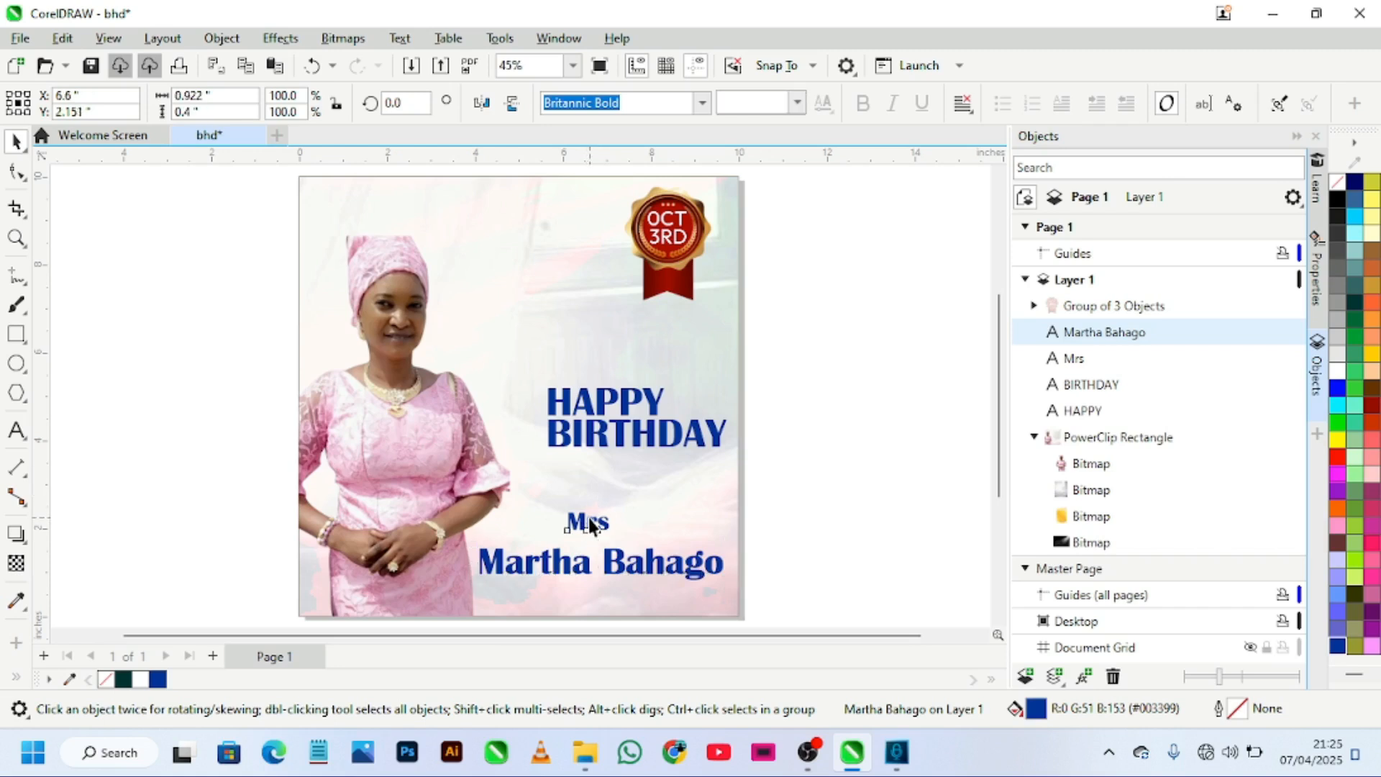
mouse_move(588, 520)
left_mouse_down()
mouse_move(535, 537)
mouse_move(594, 525)
left_mouse_up()
left_click(831, 450)
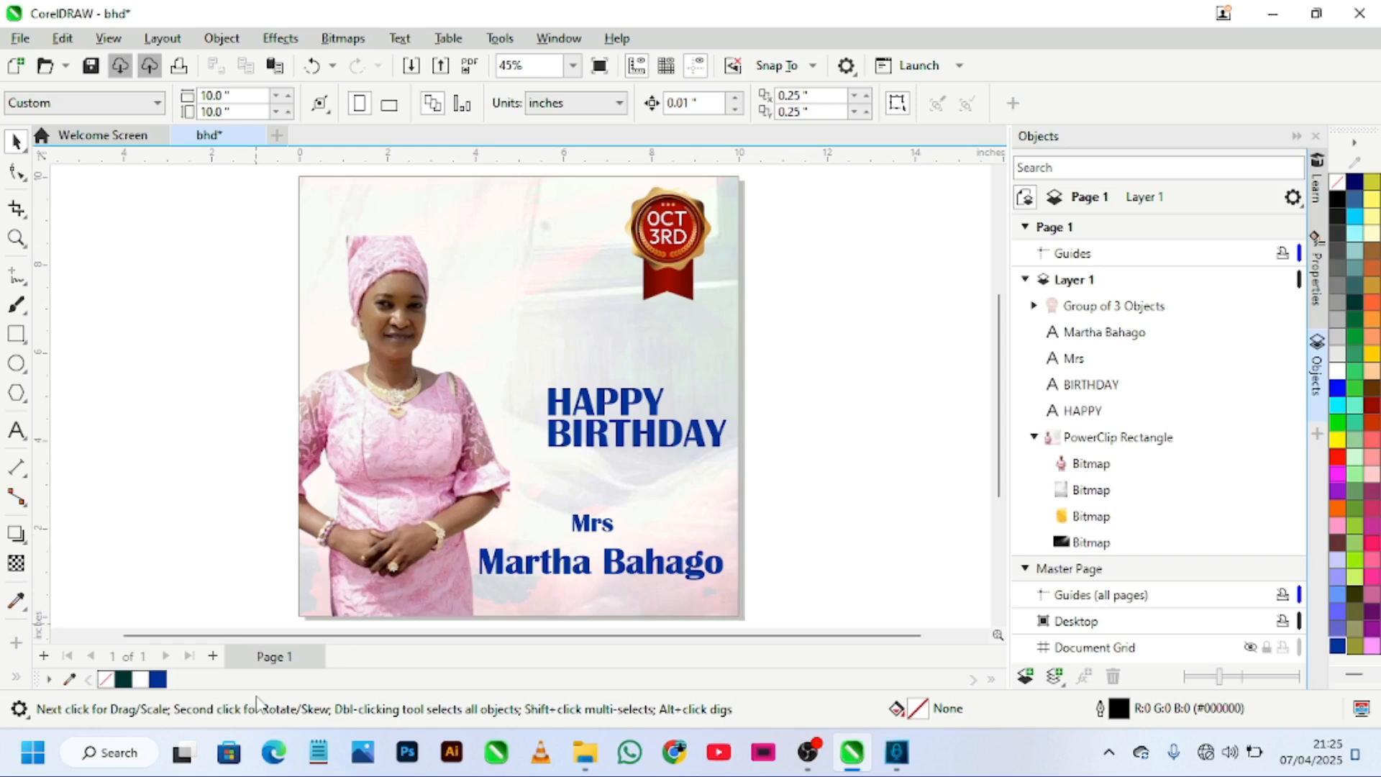
Step: Duplicate Page 1 after the selected page, copying the layers and their contents
right_click(260, 658)
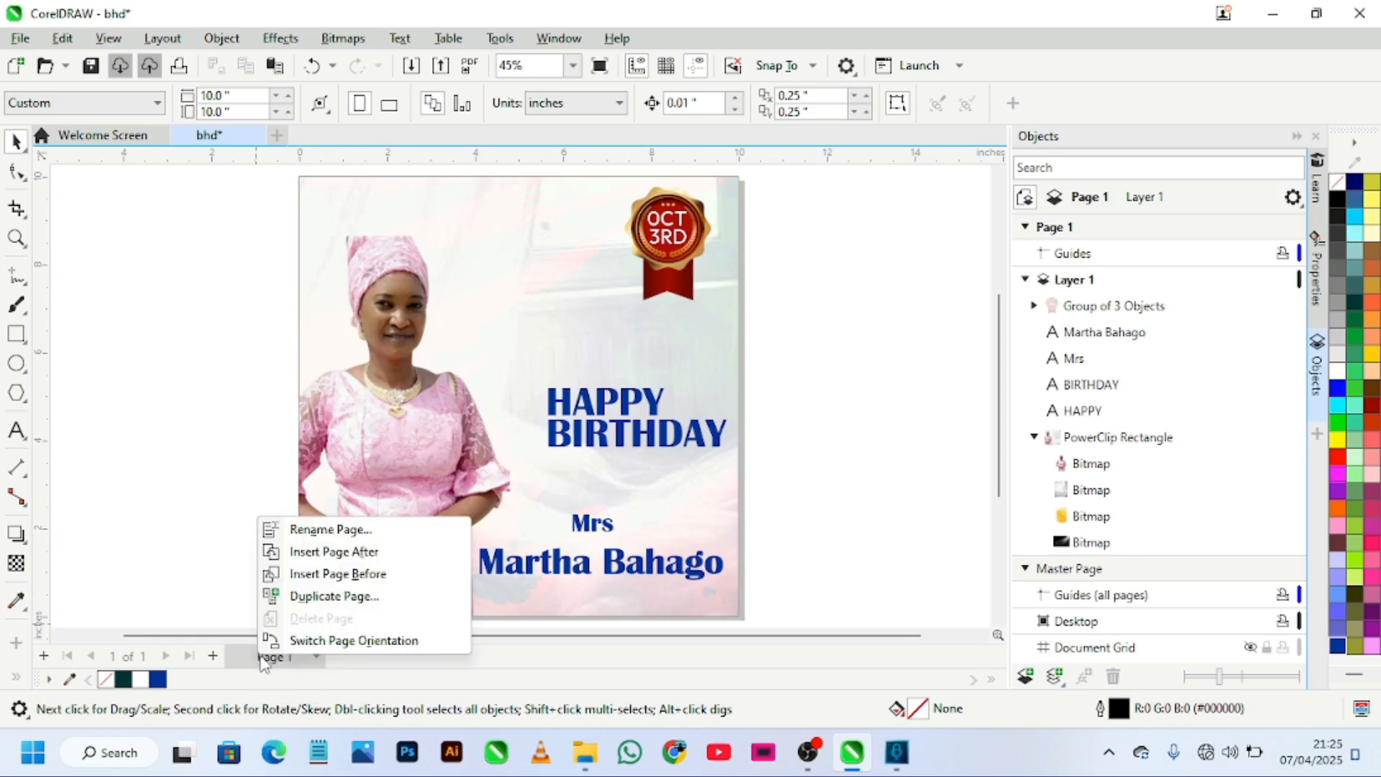
left_click(274, 596)
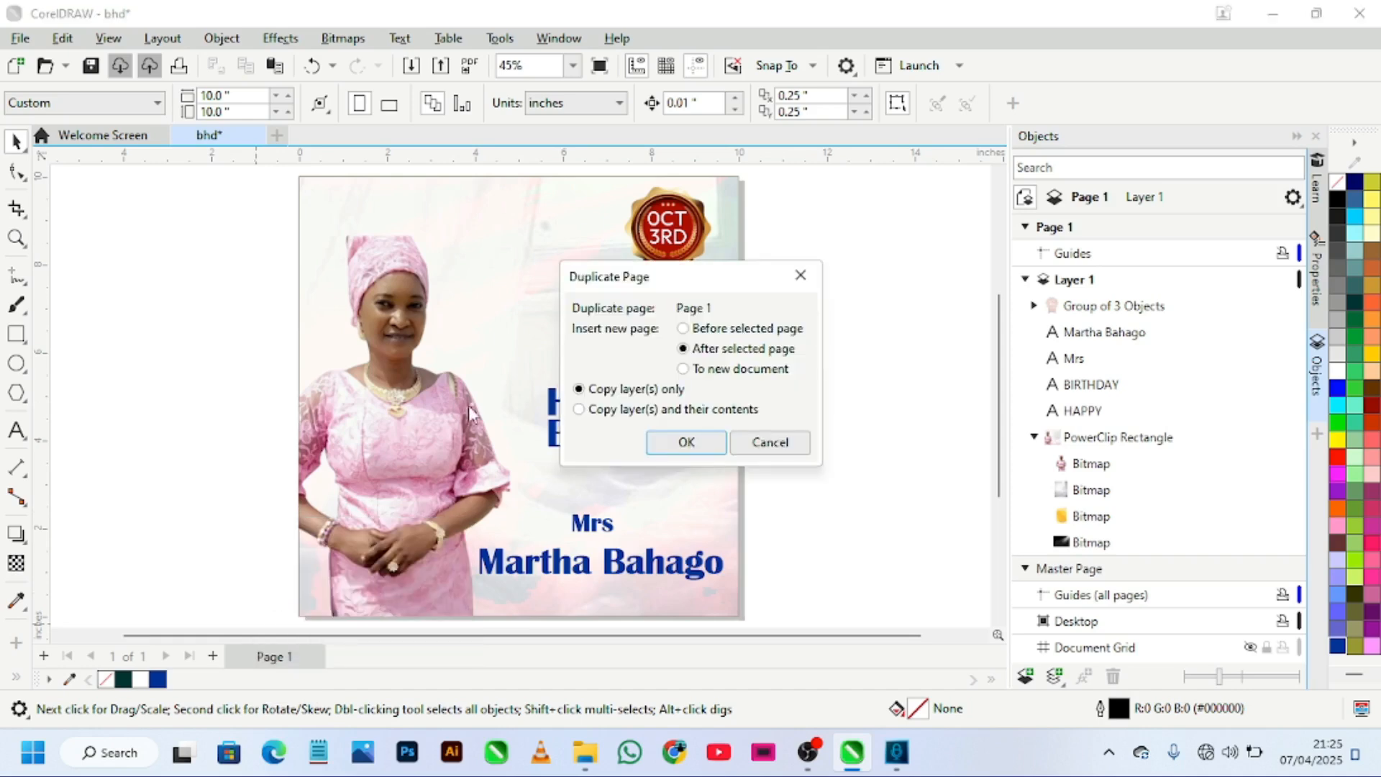
left_click(579, 410)
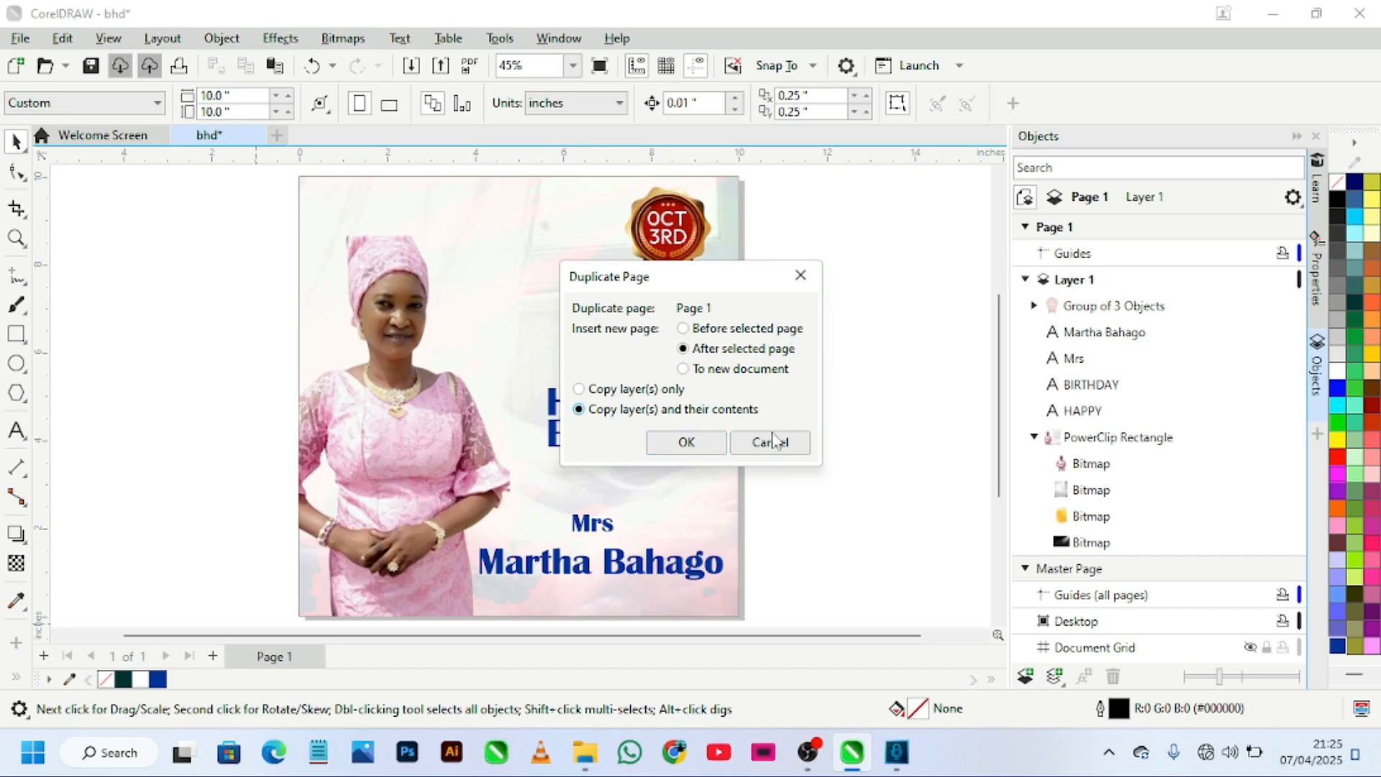
left_click(684, 443)
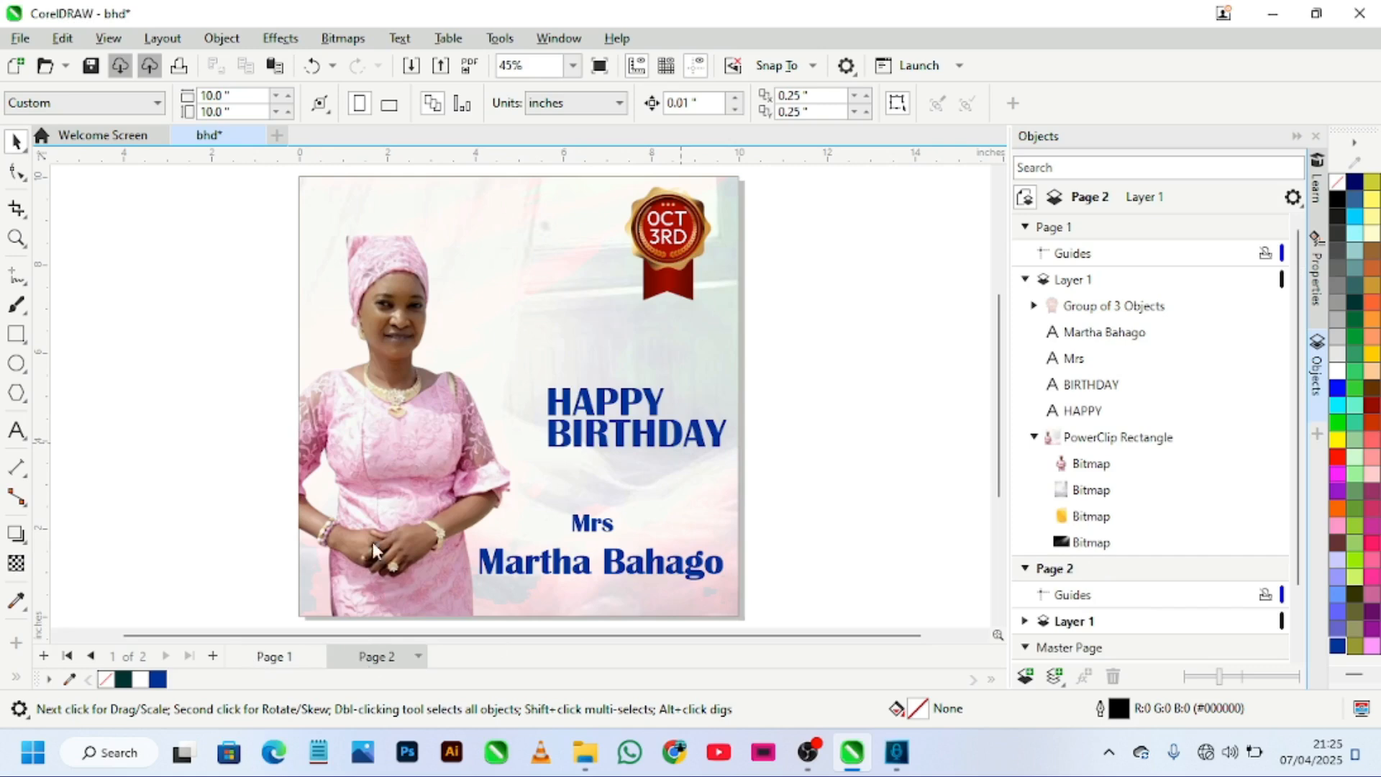
Step: Open the background PowerClip on Page 2 for editing and bring in IMG_20231119_130744_633.png from the Photoshop > Work folder
double_click(395, 437)
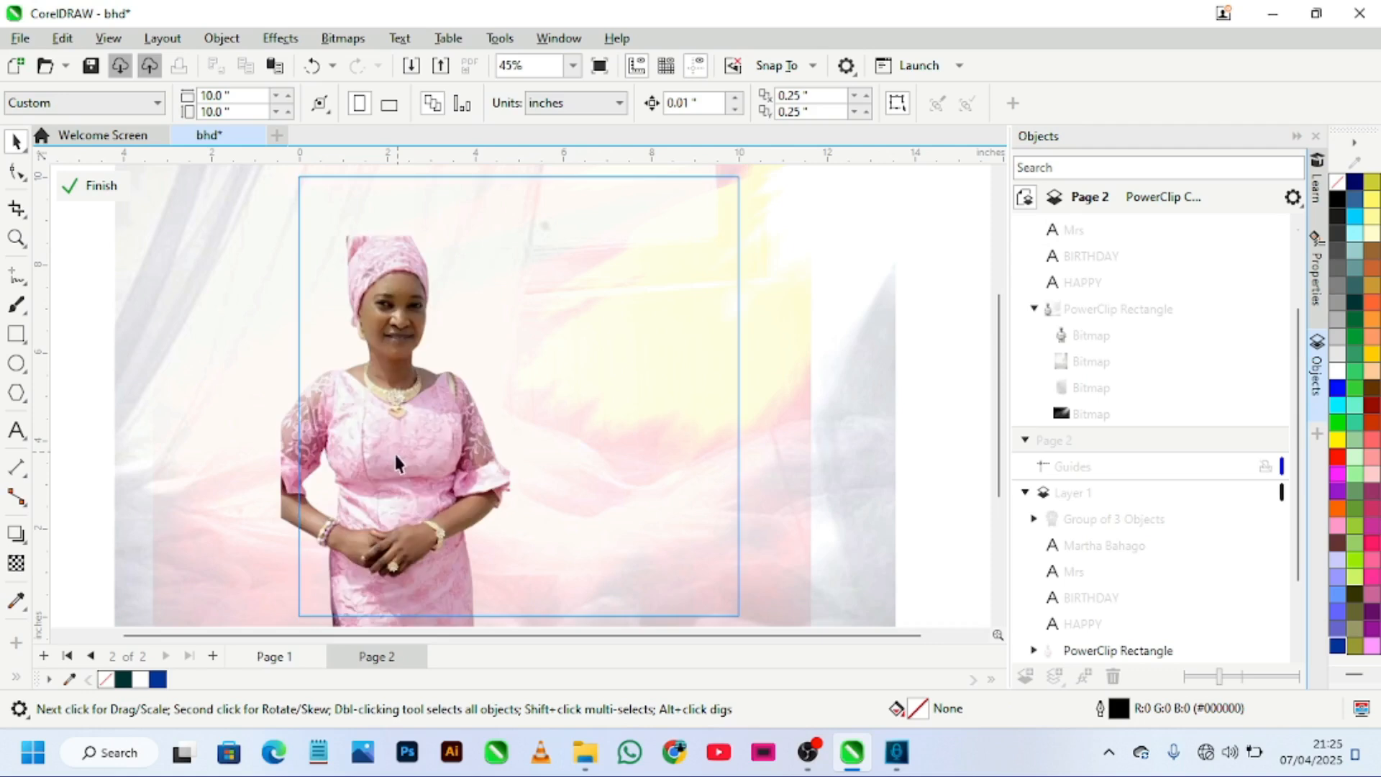
left_click(393, 461)
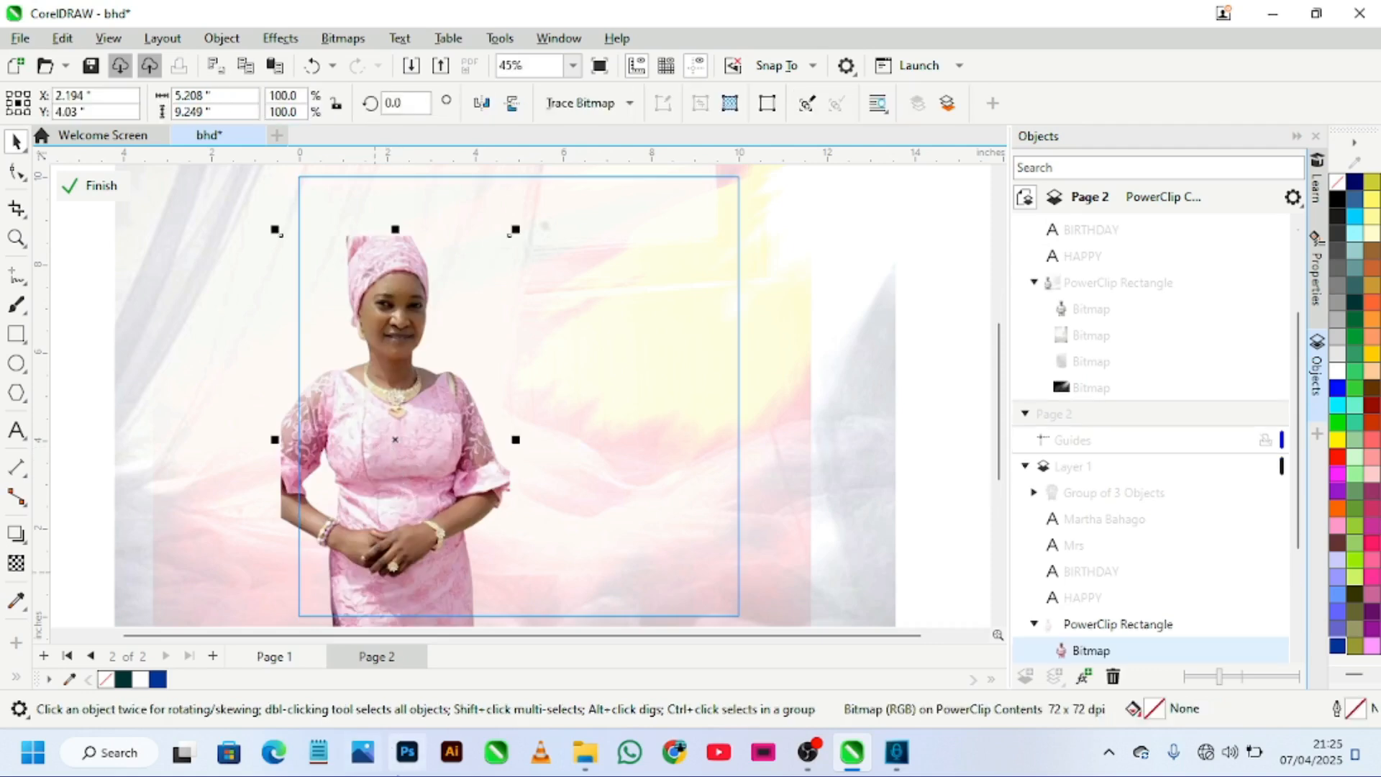
left_click(597, 755)
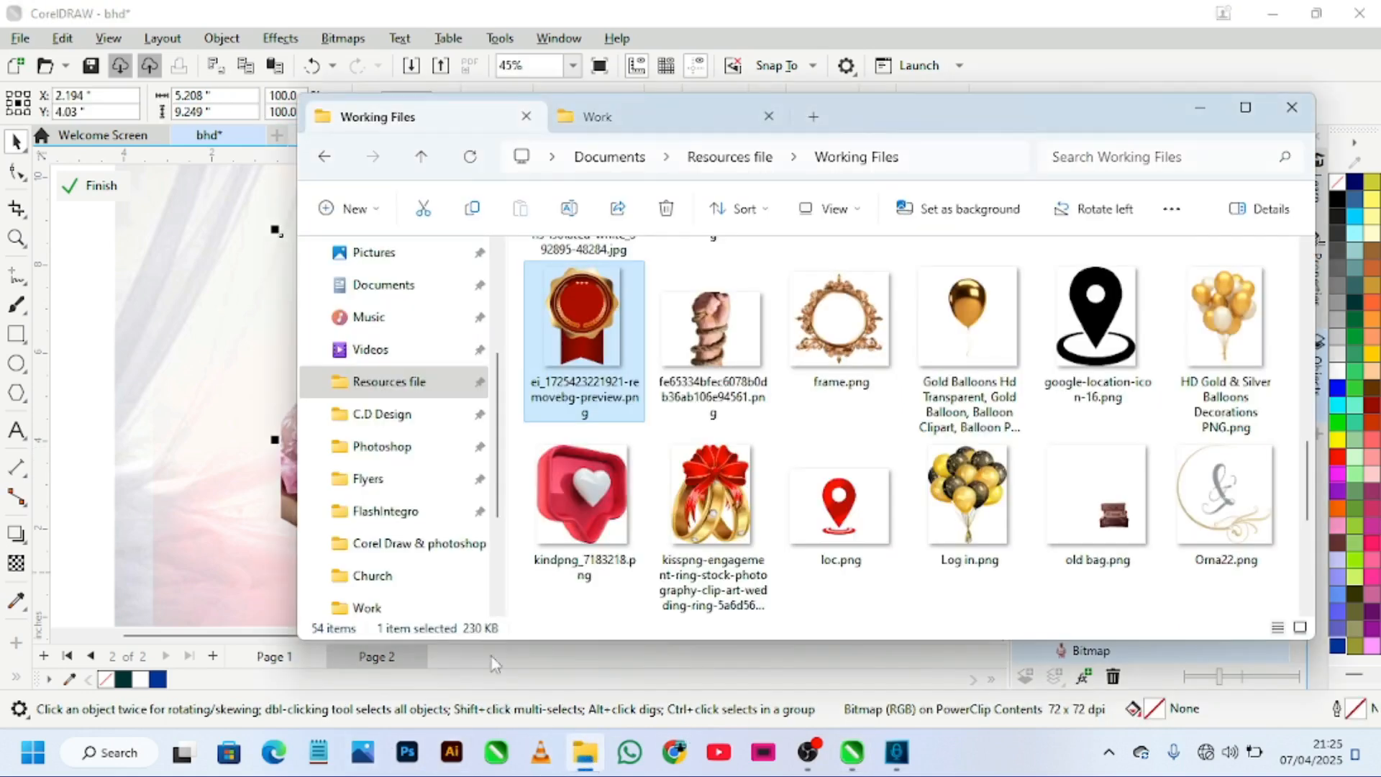
left_click(370, 449)
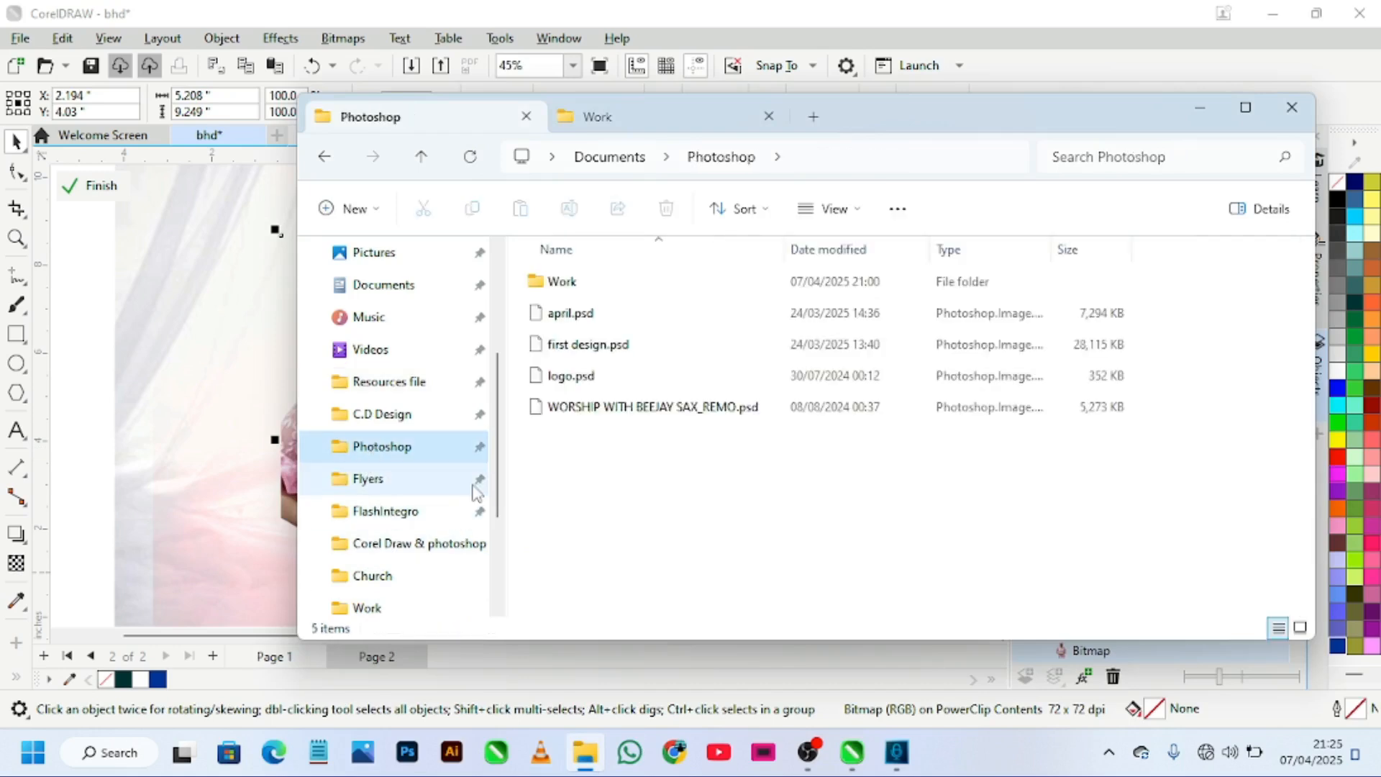
double_click(603, 284)
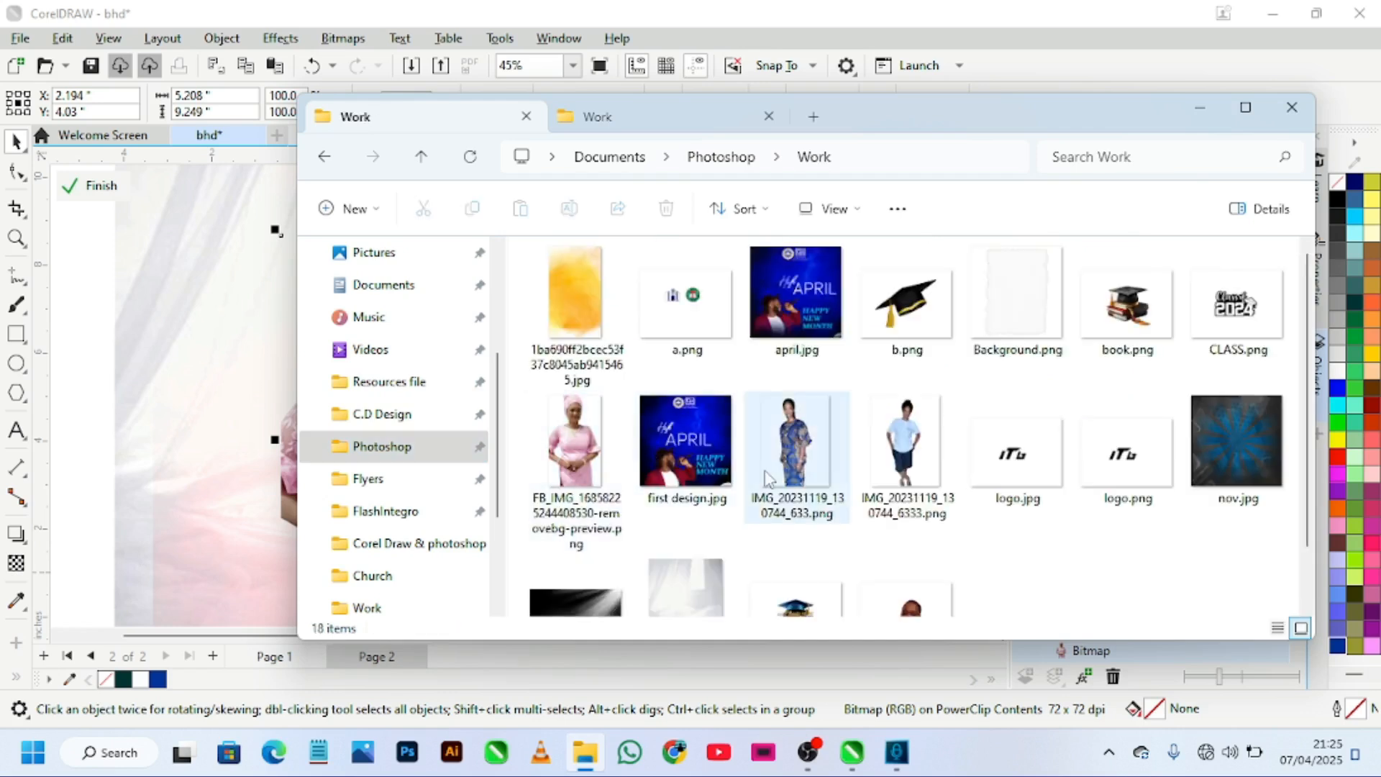
left_click_drag(822, 455, 157, 403)
left_click(224, 374)
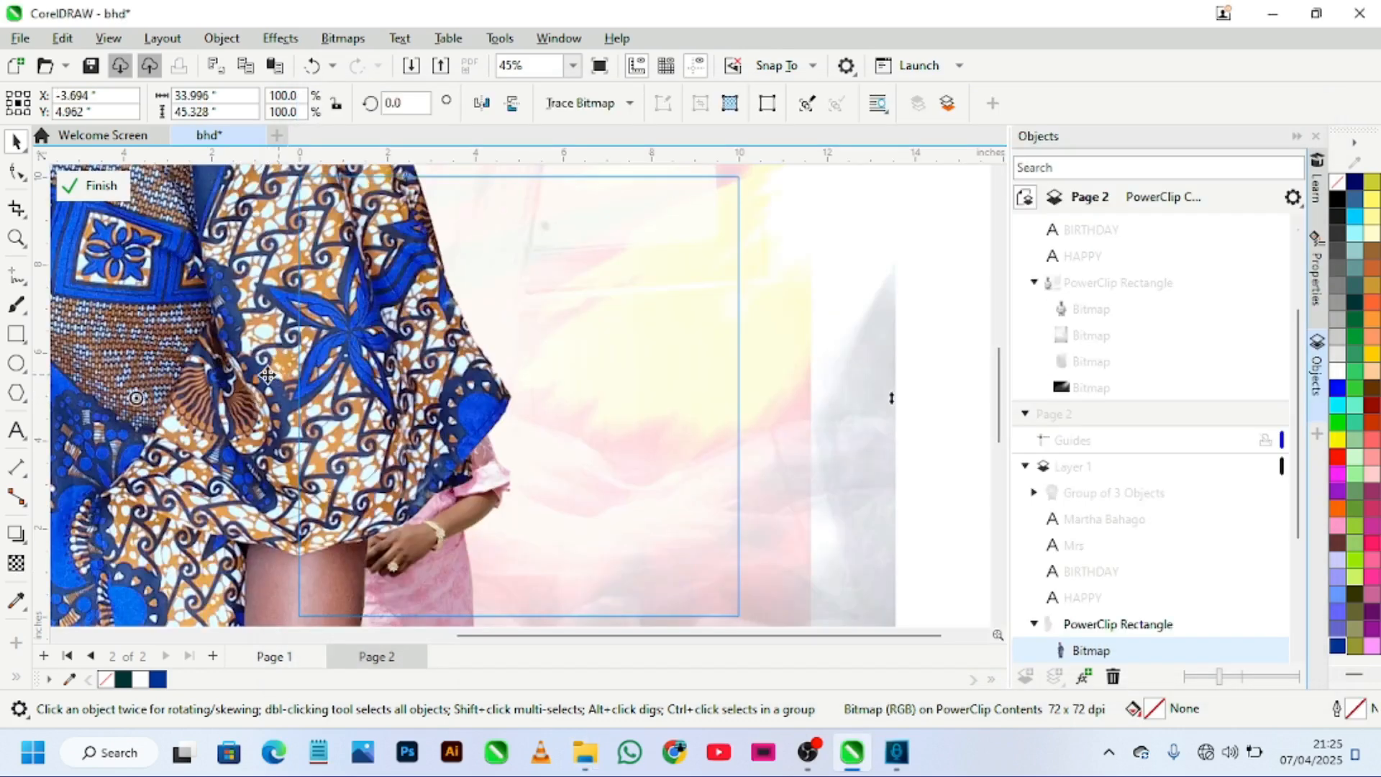
Step: Move the imported photo of the woman in the blue dress off the page, to about X -20.2, Y 2.59 inches
left_click_drag(265, 376, 55, 386)
scroll(366, 386, "down", 3)
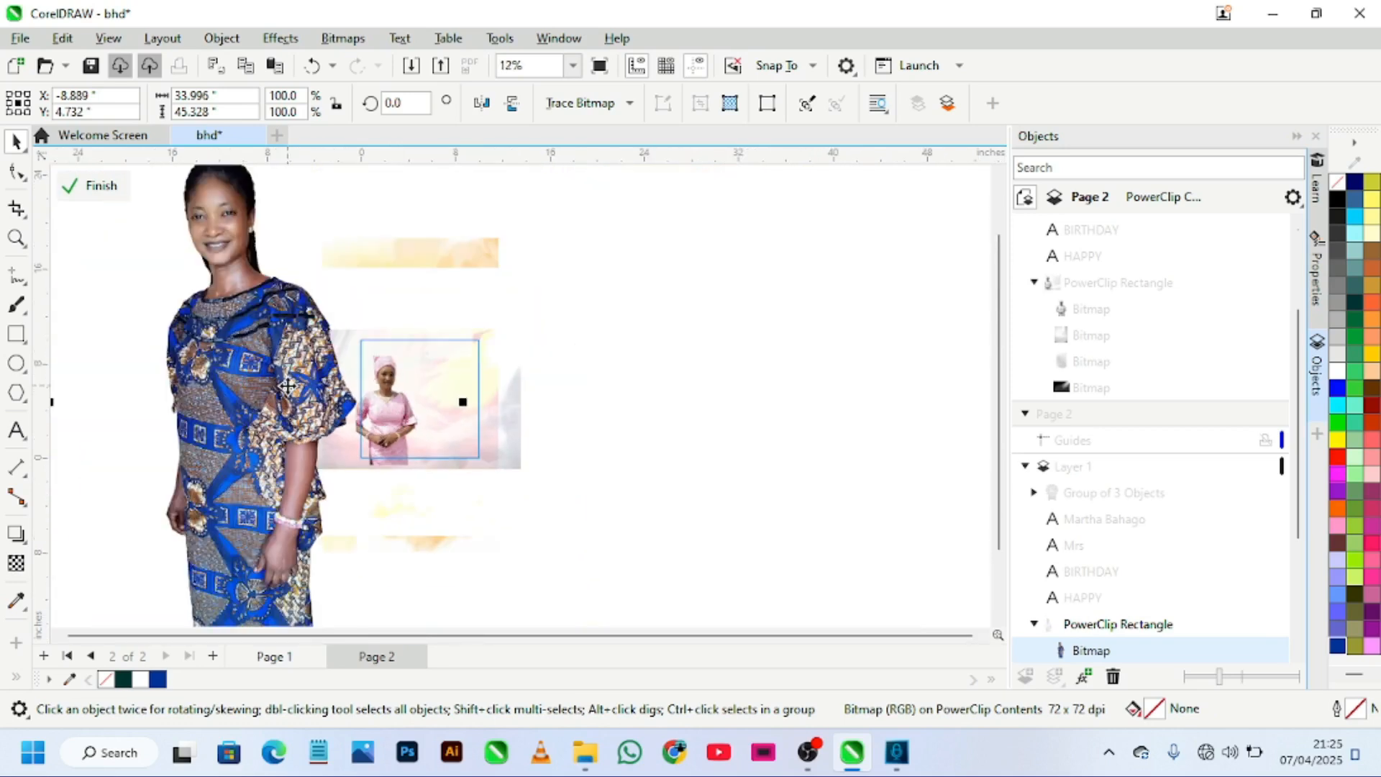
key("z")
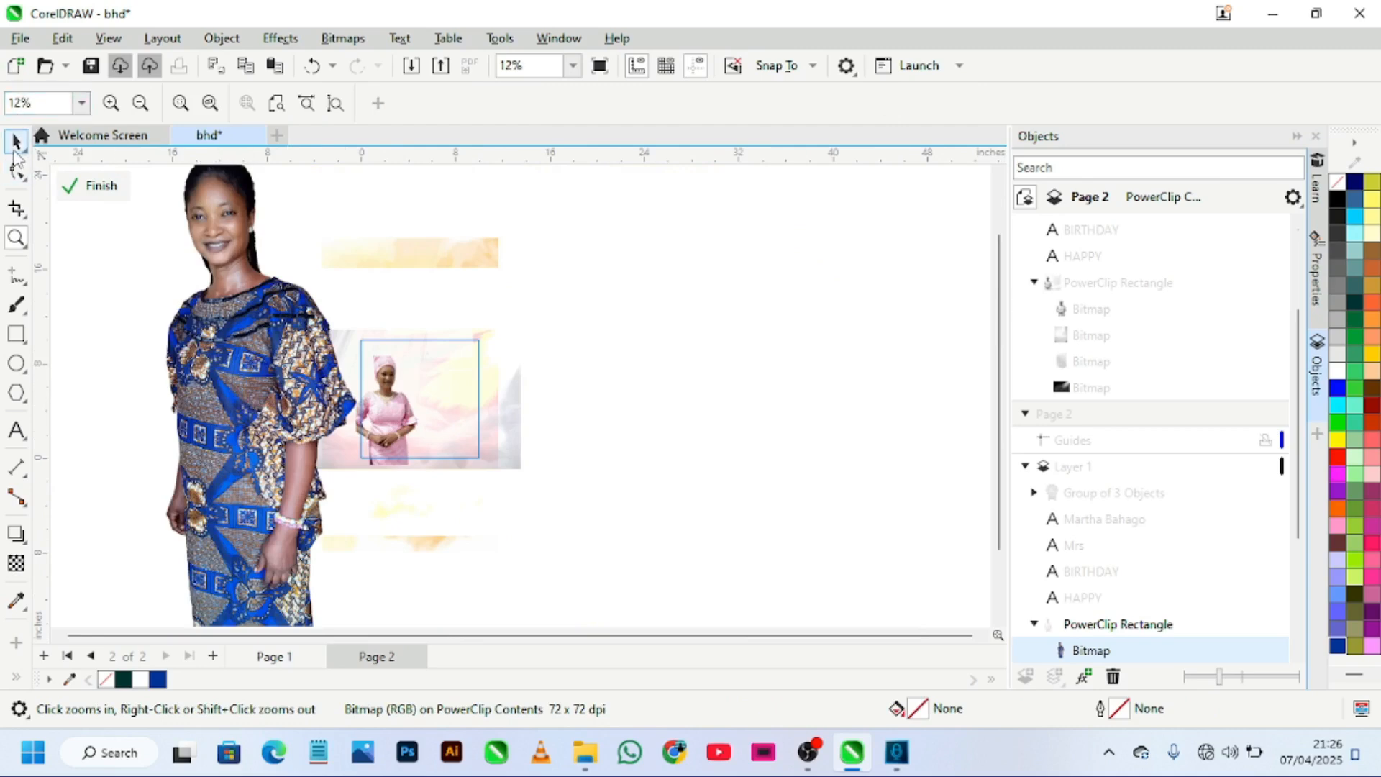
left_click(17, 143)
left_click_drag(201, 358, 111, 419)
scroll(191, 344, "down", 2)
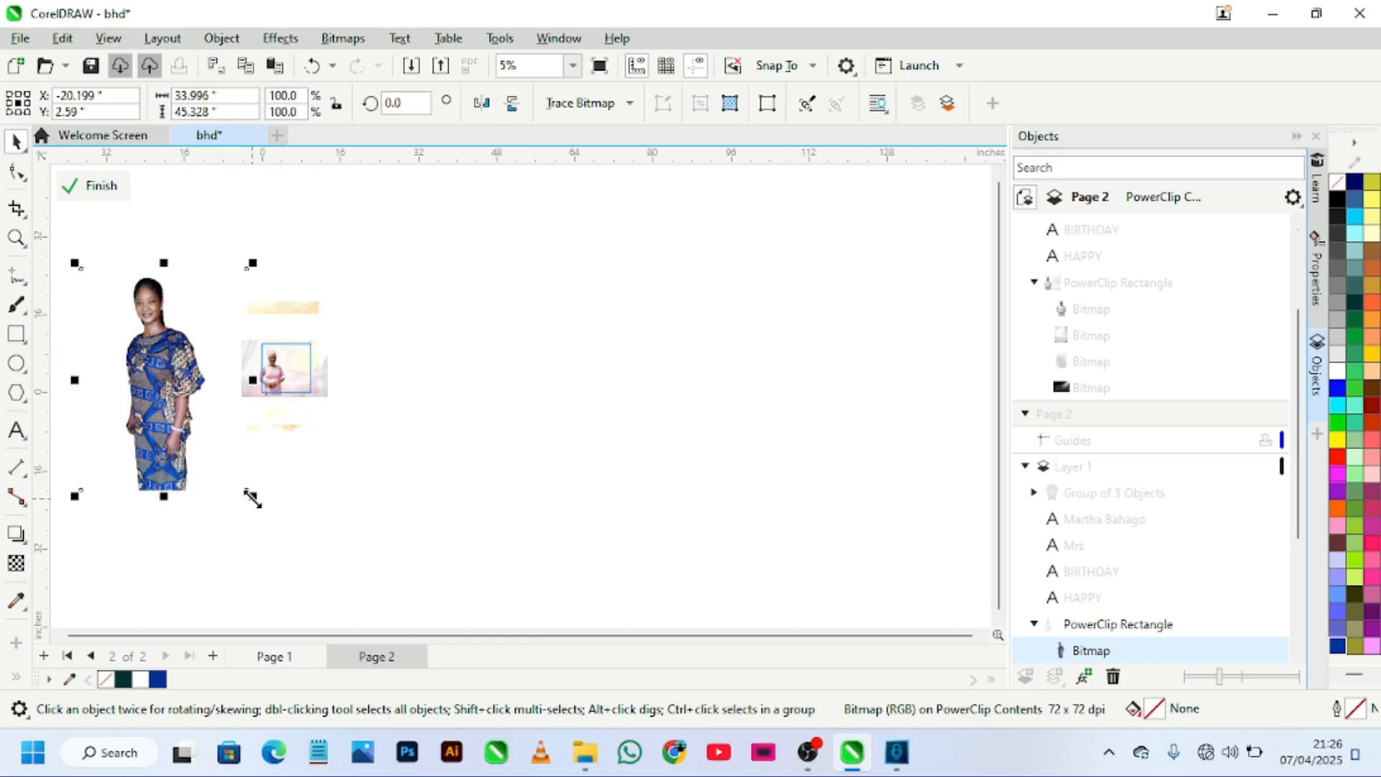
Step: Scale the blue-dress photo down to about 57.4% beside the artwork and delete the pink-dress photo from the PowerClip contents
left_click_drag(252, 498, 177, 397)
left_click_drag(129, 352, 157, 439)
scroll(173, 416, "up", 3)
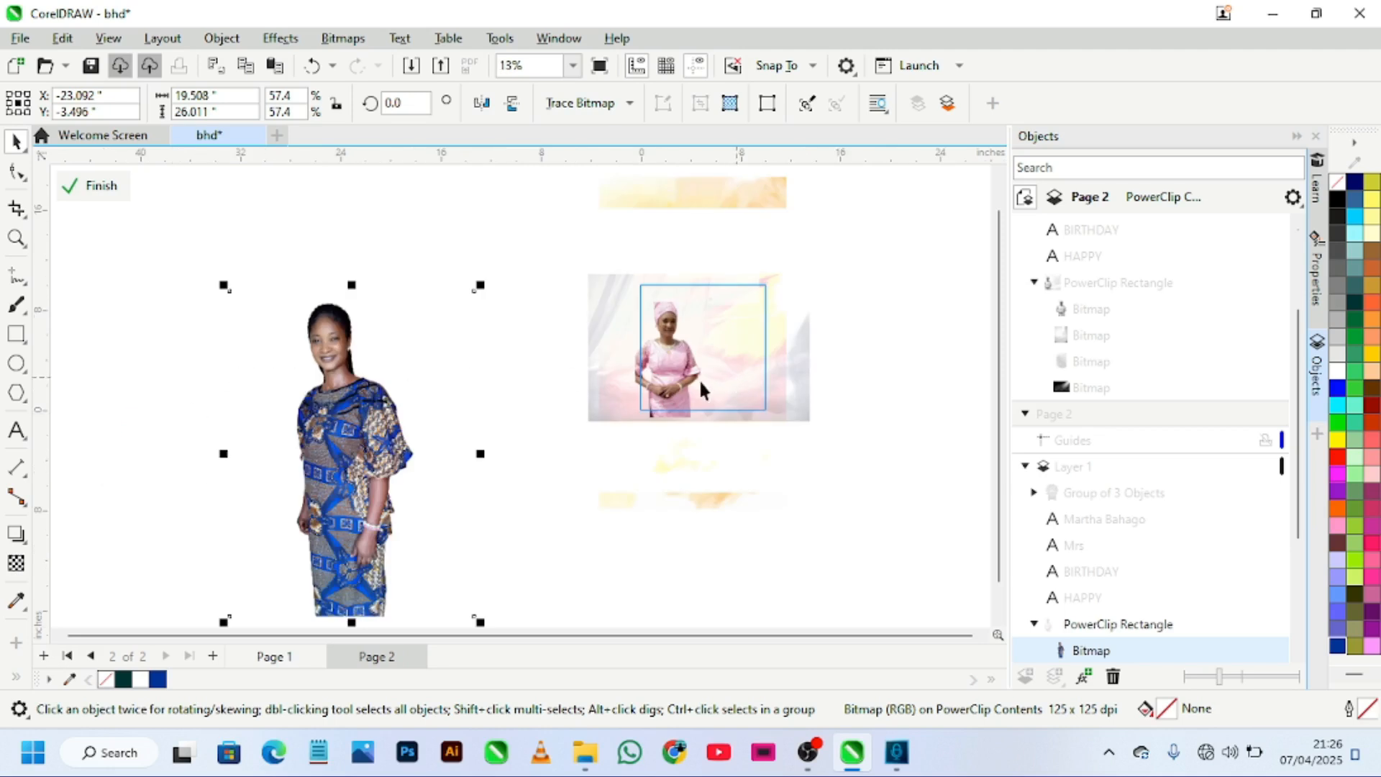
left_click(663, 374)
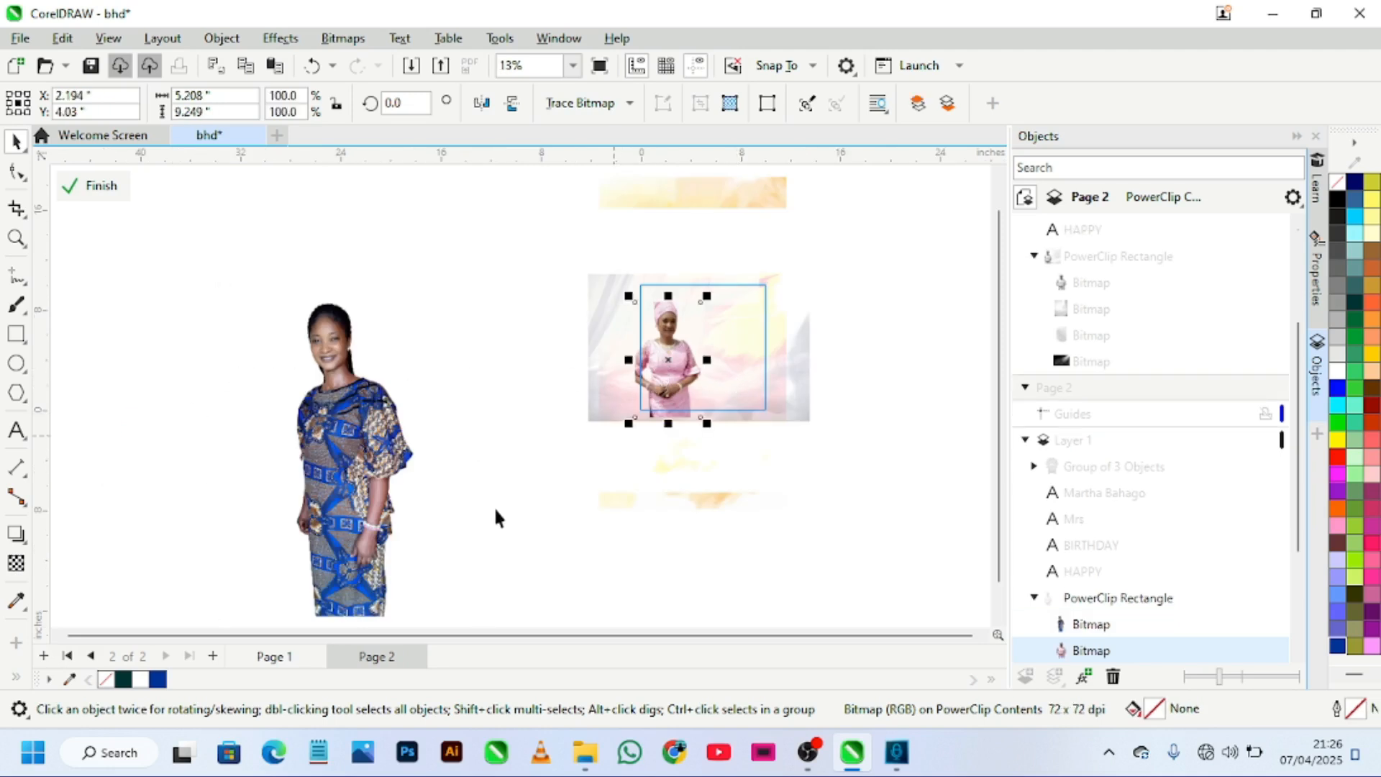
key("Delete")
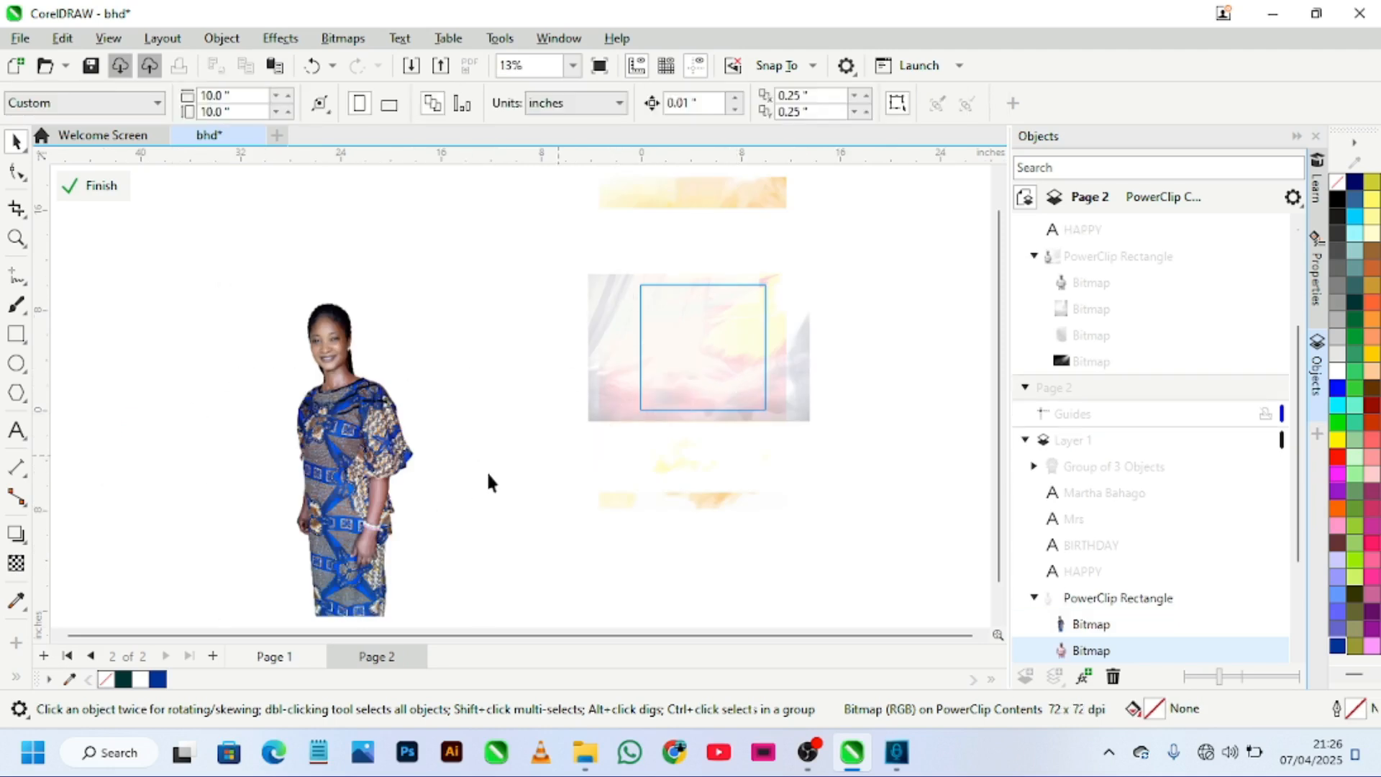
Step: Mirror the blue-dress photo horizontally, scale it to about 24.2% and place it over the left part of the clip frame
left_click_drag(331, 465, 518, 376)
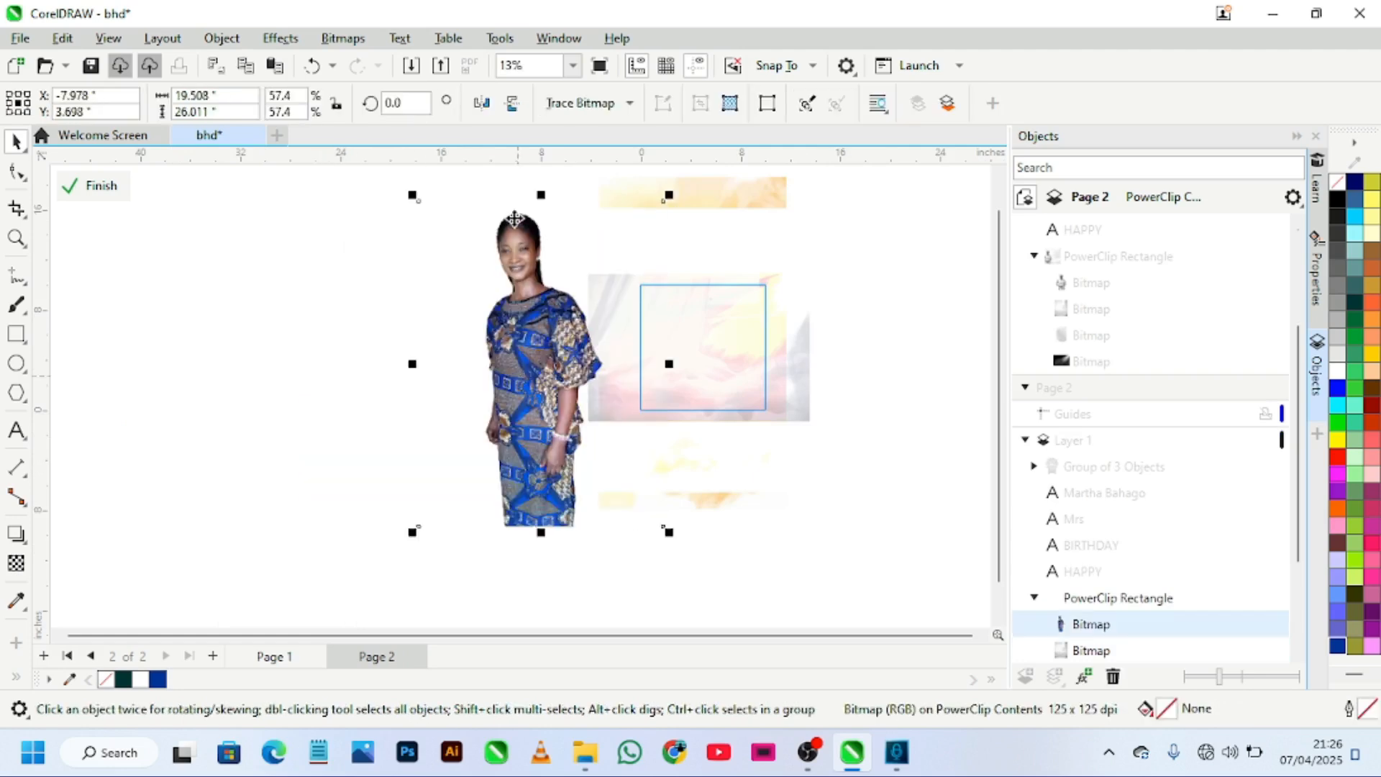
left_click(481, 104)
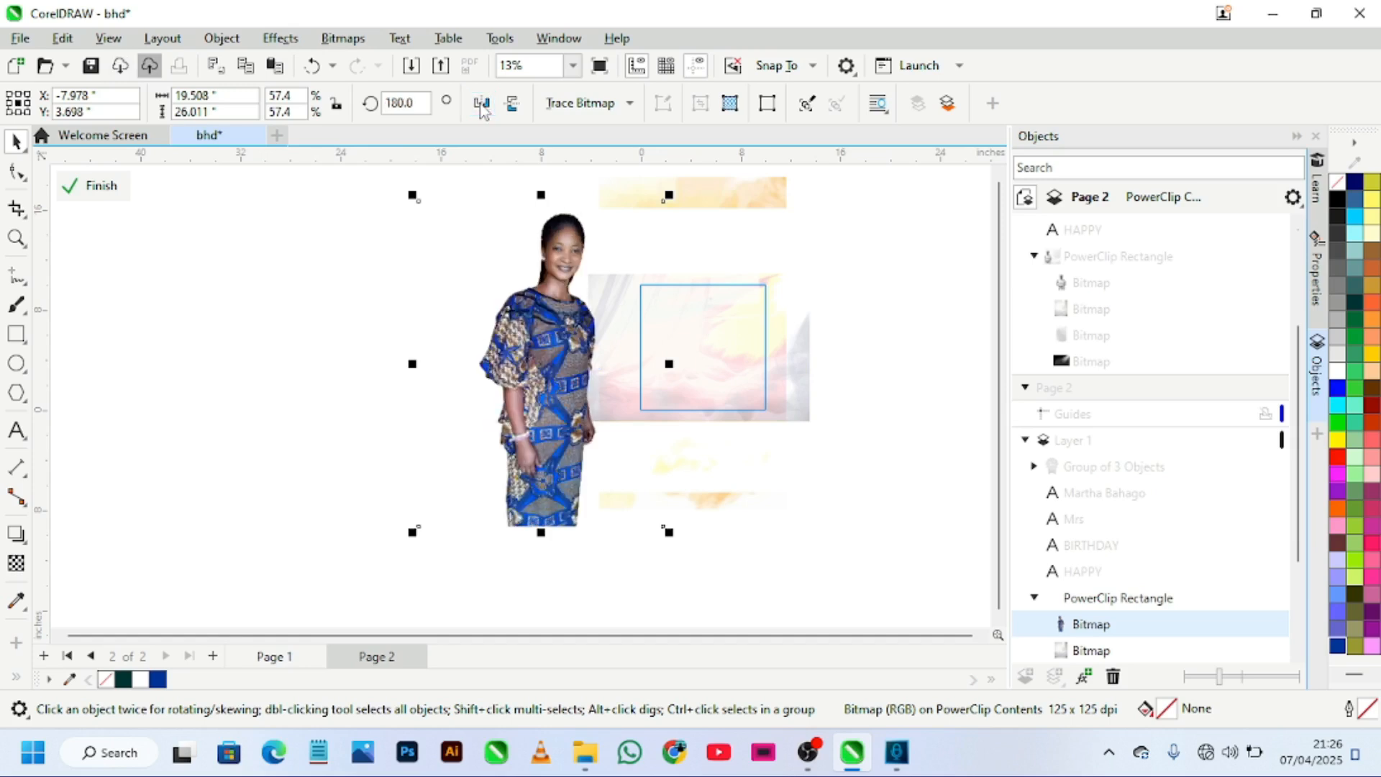
left_click_drag(671, 533, 598, 444)
left_click_drag(524, 364, 656, 384)
left_click_drag(732, 466, 673, 389)
scroll(680, 392, "up", 1)
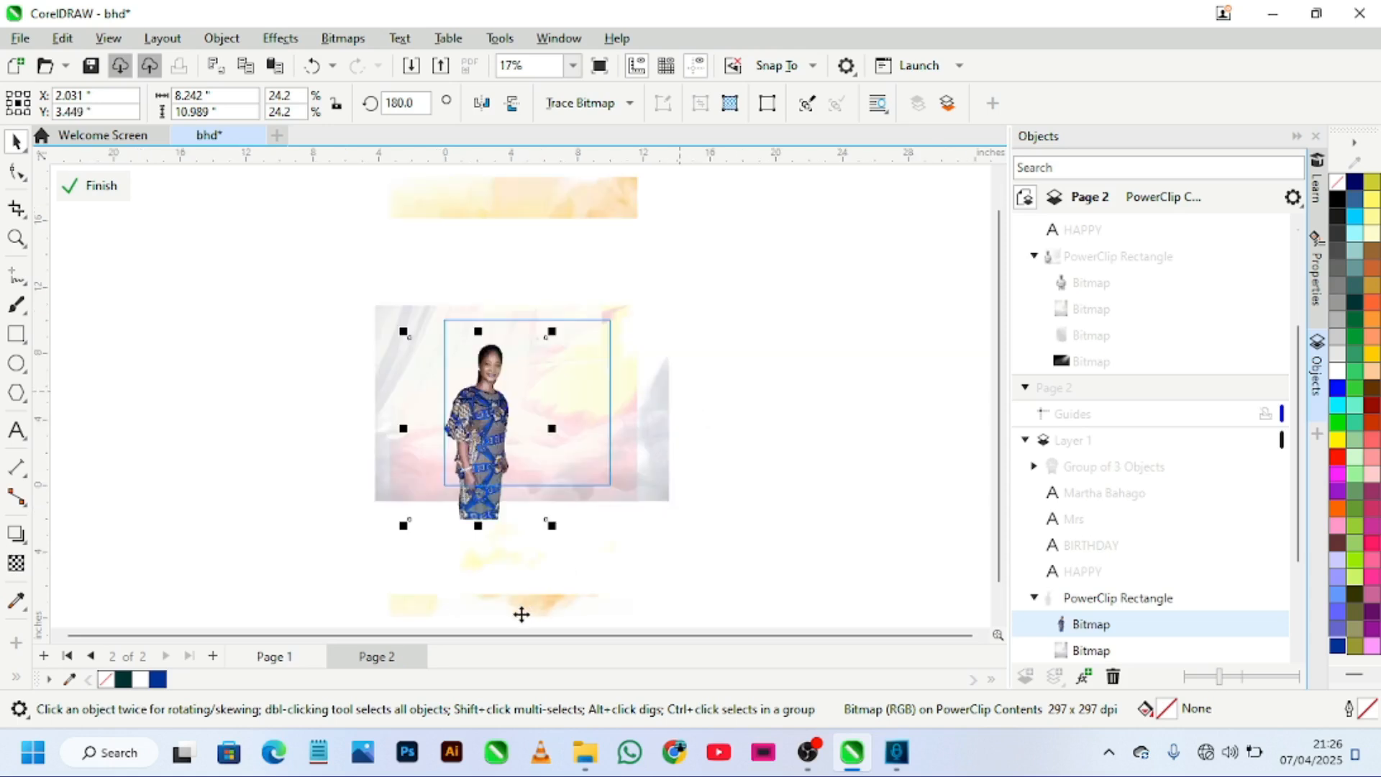
Step: Shrink the photo to about 20.4%, position it near X 1.32, Y 2.91 inches and finish editing the PowerClip
left_click_drag(552, 527, 540, 507)
left_click_drag(474, 450, 468, 438)
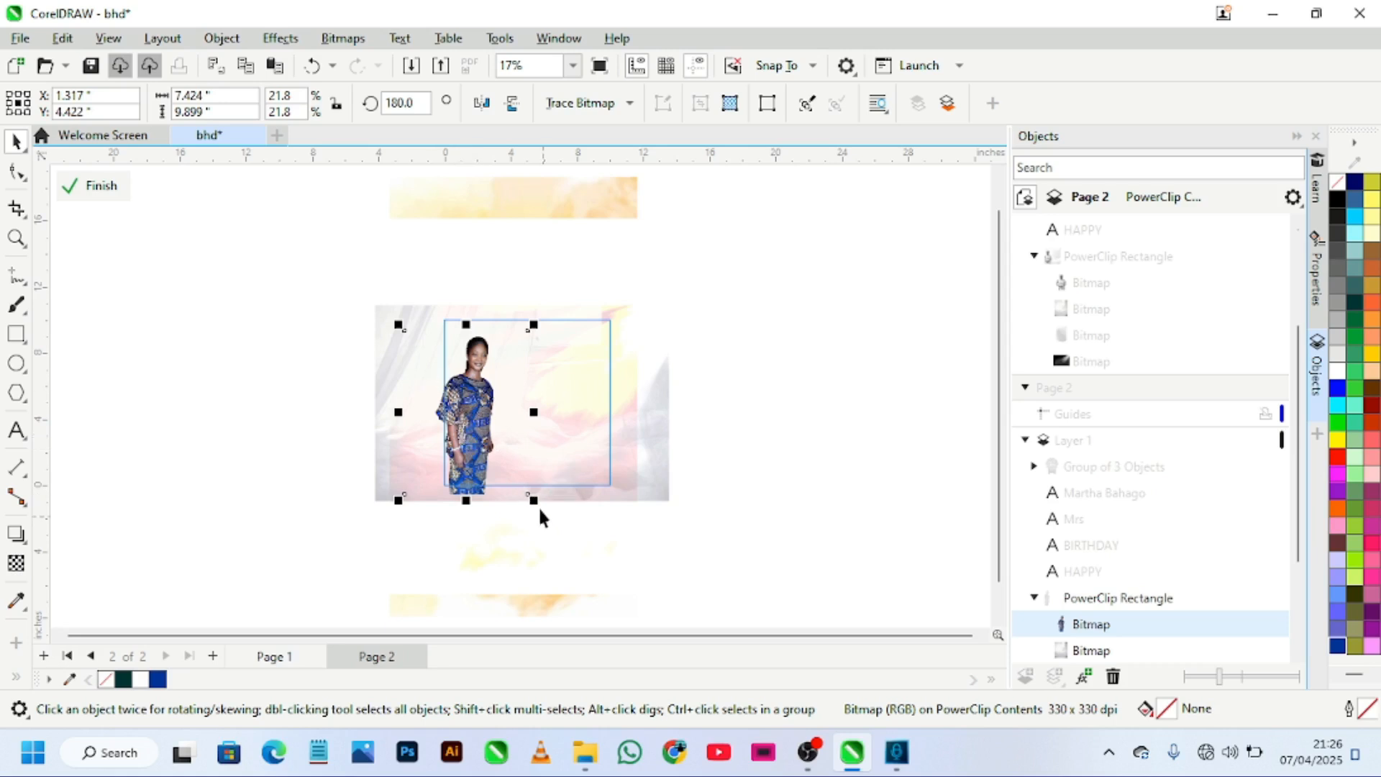
left_click_drag(532, 497, 462, 450)
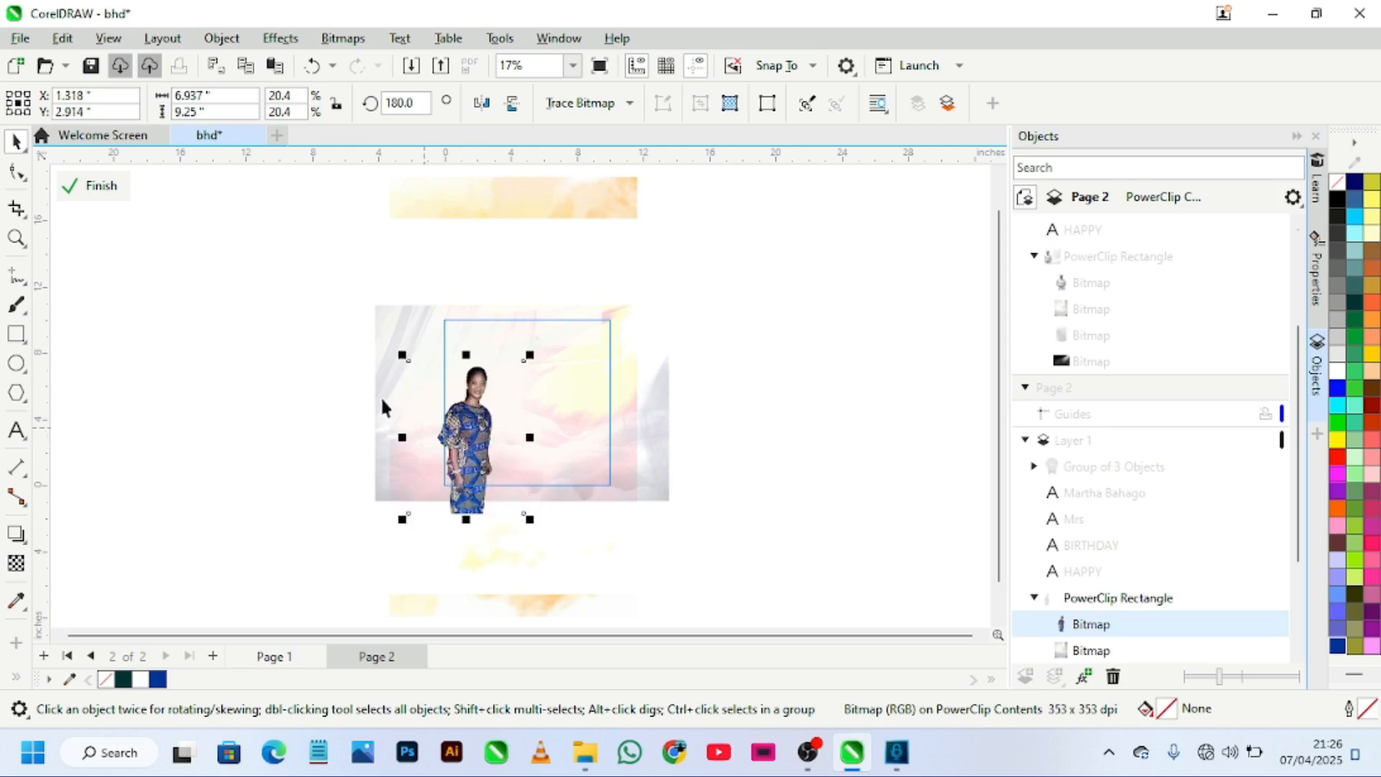
left_click(102, 186)
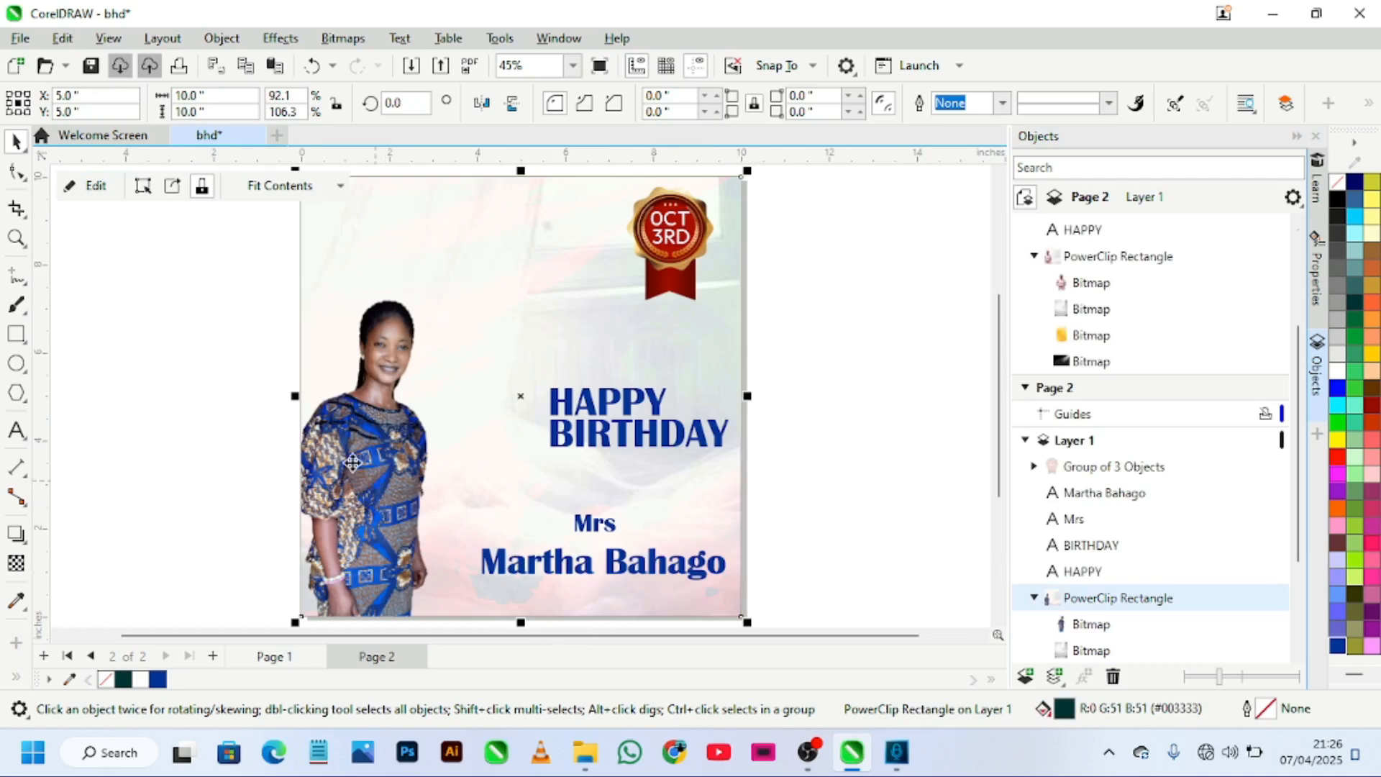
Step: Edit the PowerClip again, enlarge the photo to about 24.5%, place it near X 1.45, Y 3.89 inches and finish editing
left_click(83, 189)
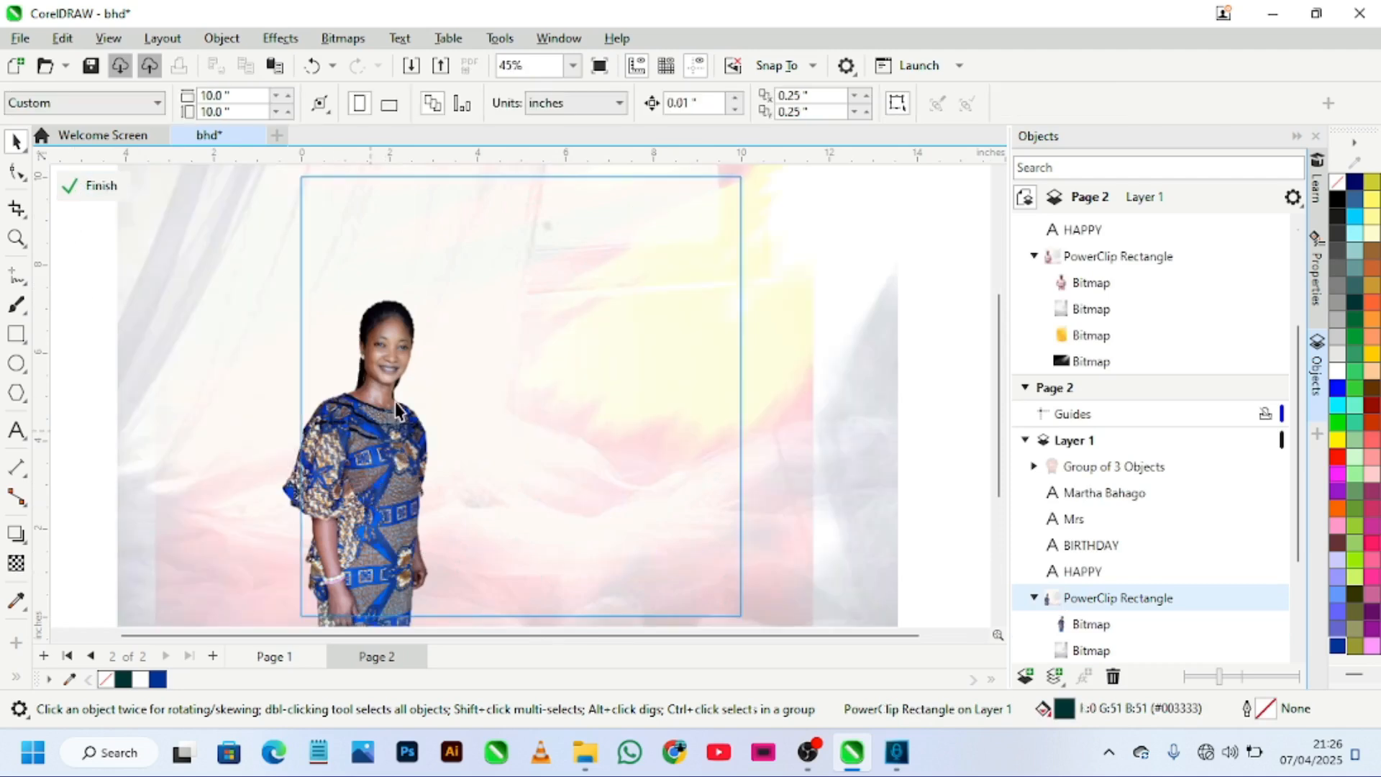
left_click(397, 412)
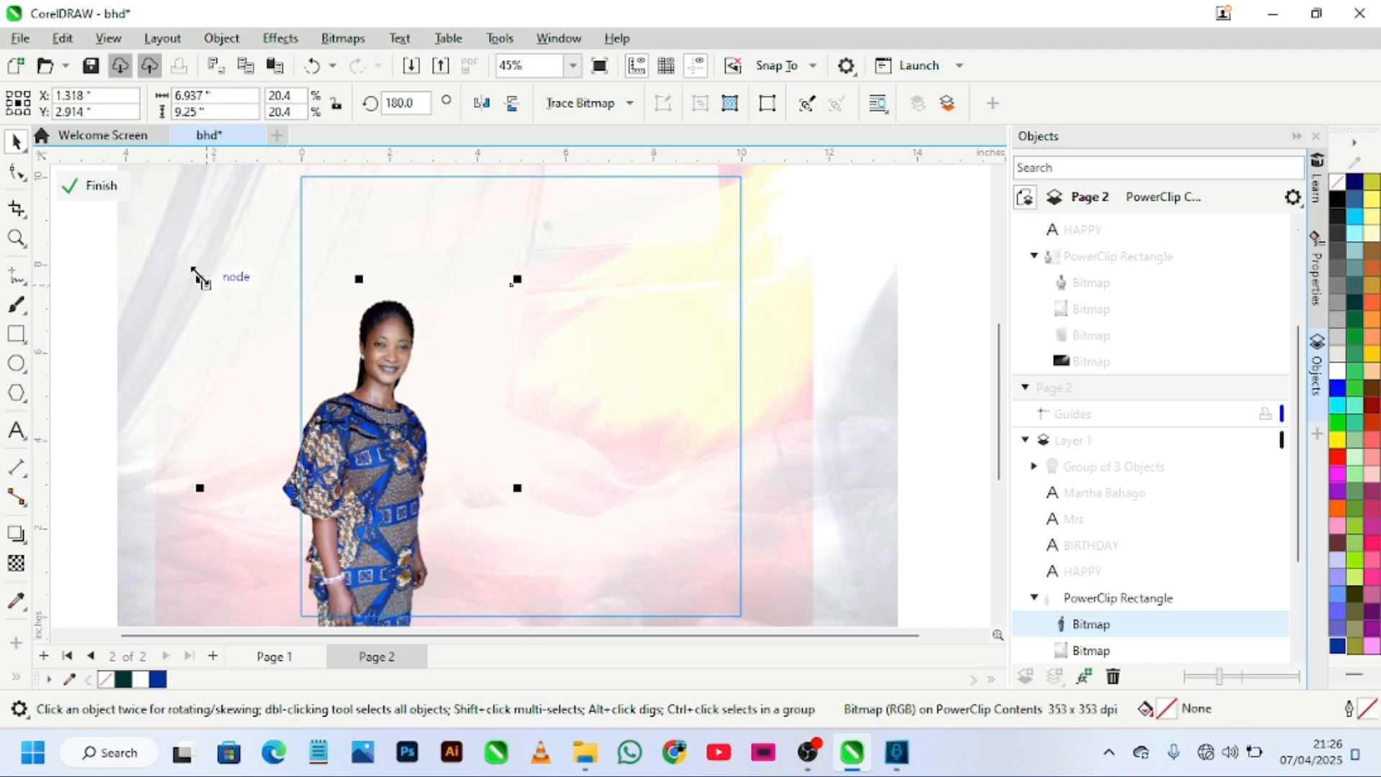
left_click_drag(195, 273, 166, 257)
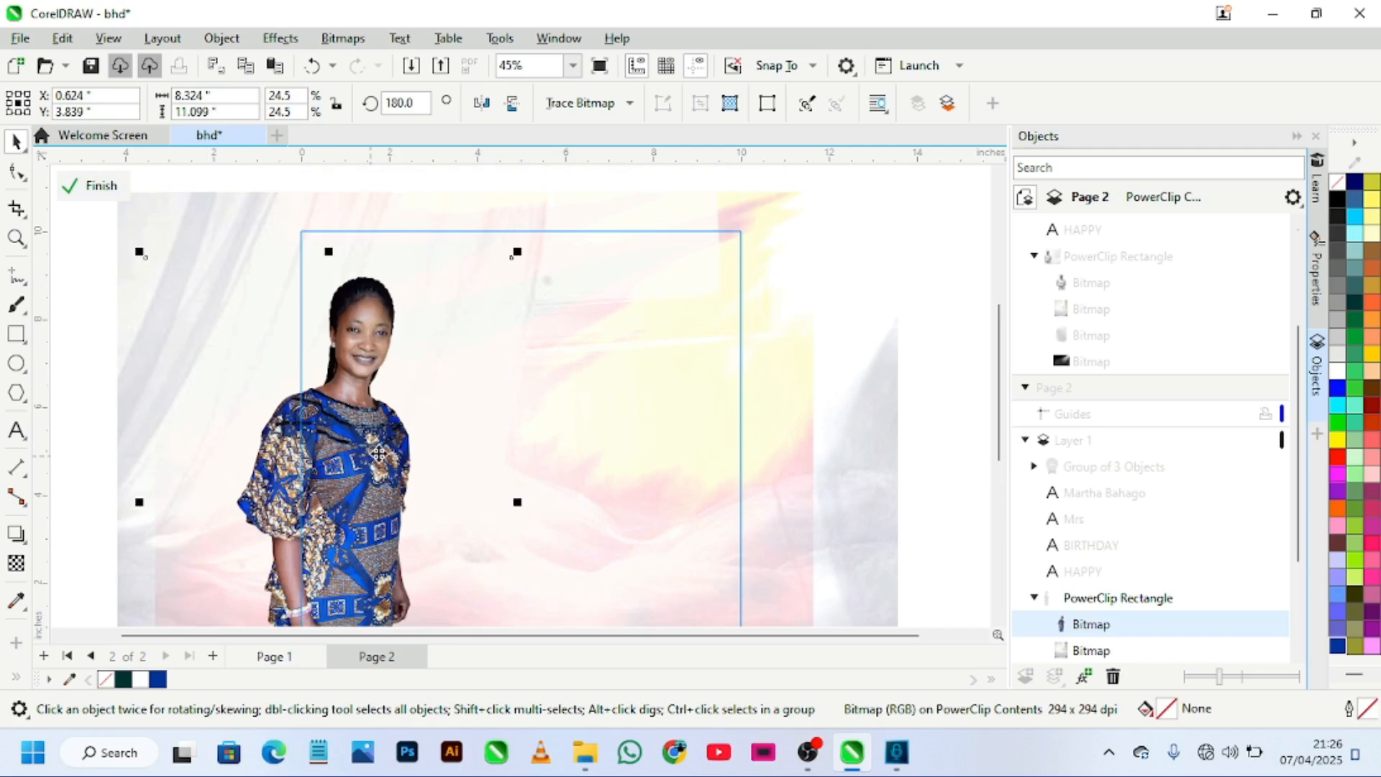
left_click_drag(375, 457, 408, 459)
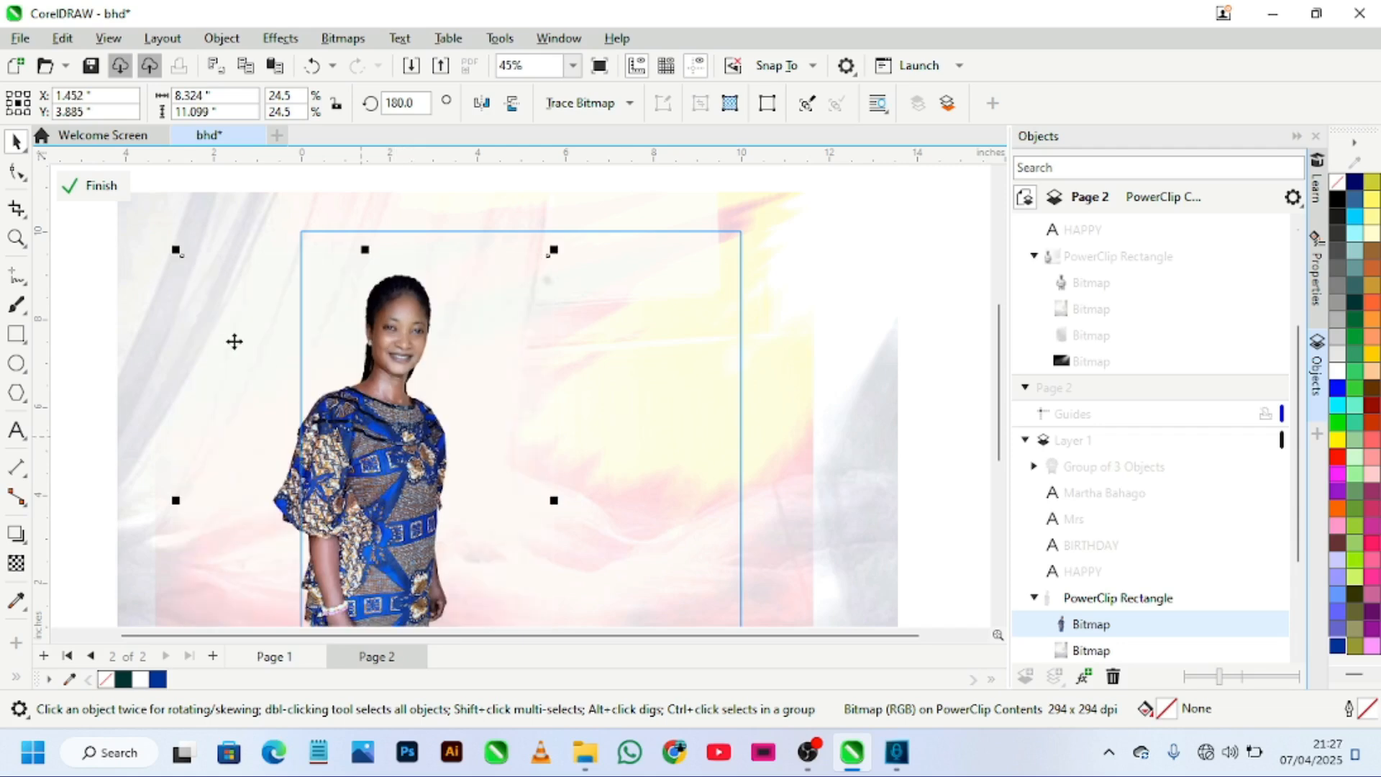
left_click(92, 186)
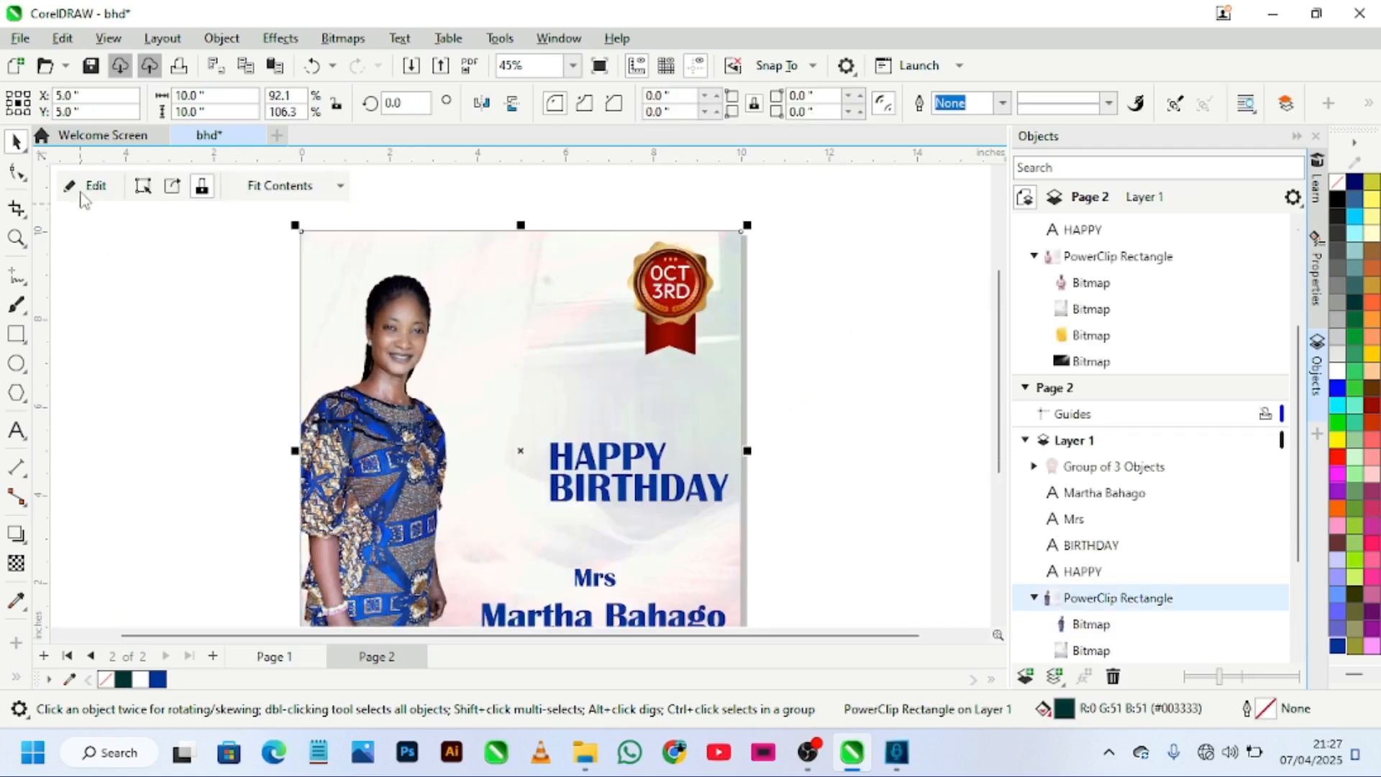
scroll(81, 196, "down", 1)
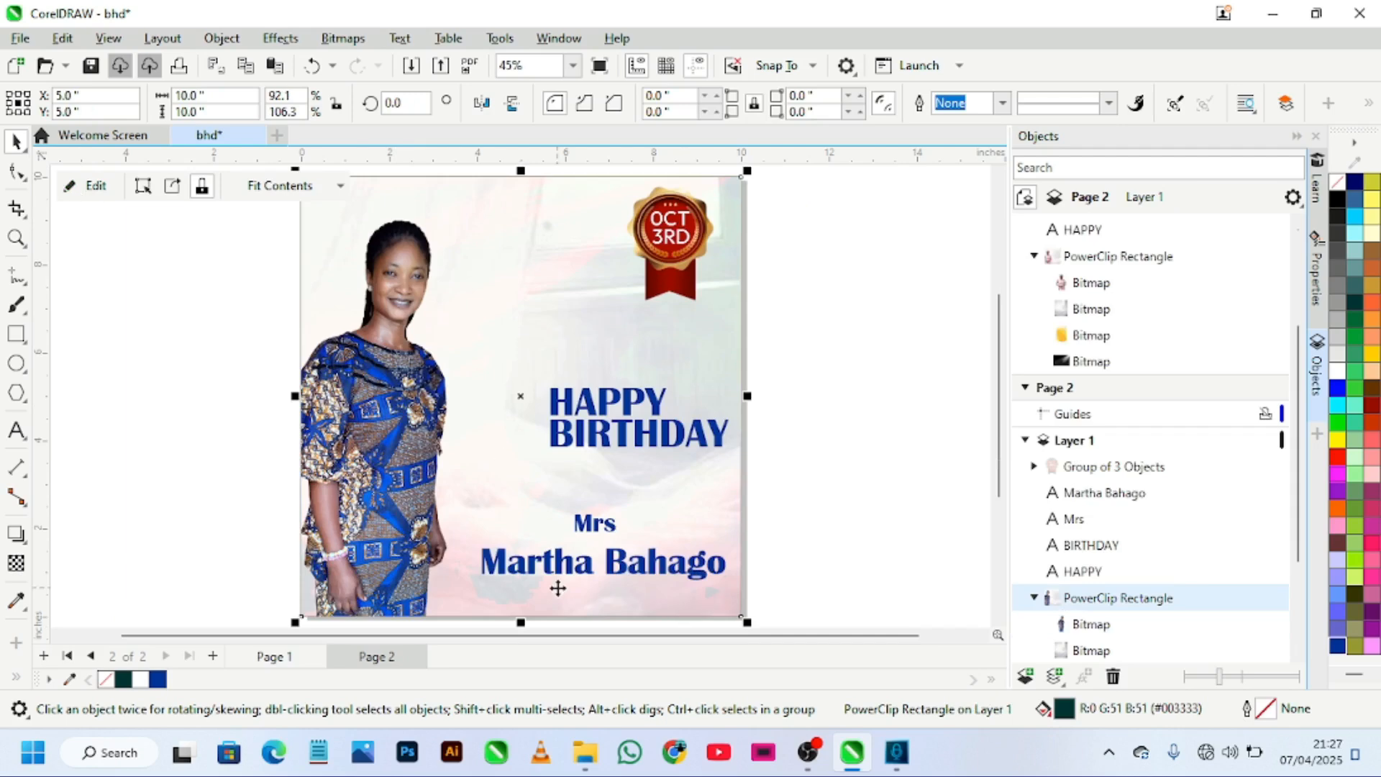
Step: Shift the name text slightly right and down to about X 7.08, Y 1.05 inches, with "Mrs" above its left end
left_click_drag(624, 572, 520, 538)
left_click(830, 466)
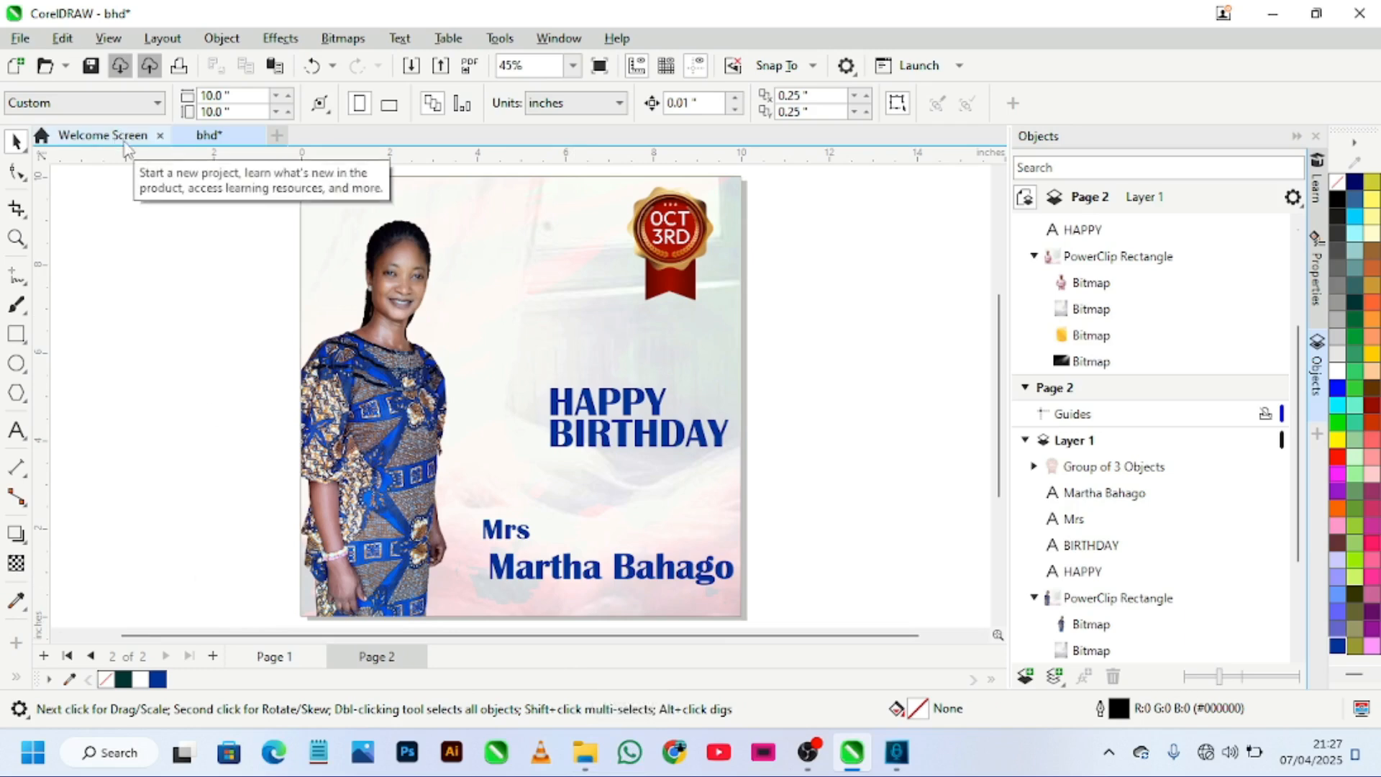
Step: Open mom hbd.cdr, compare the layouts of its Page 1 and Page 2, and return to the bhd document
left_click(83, 141)
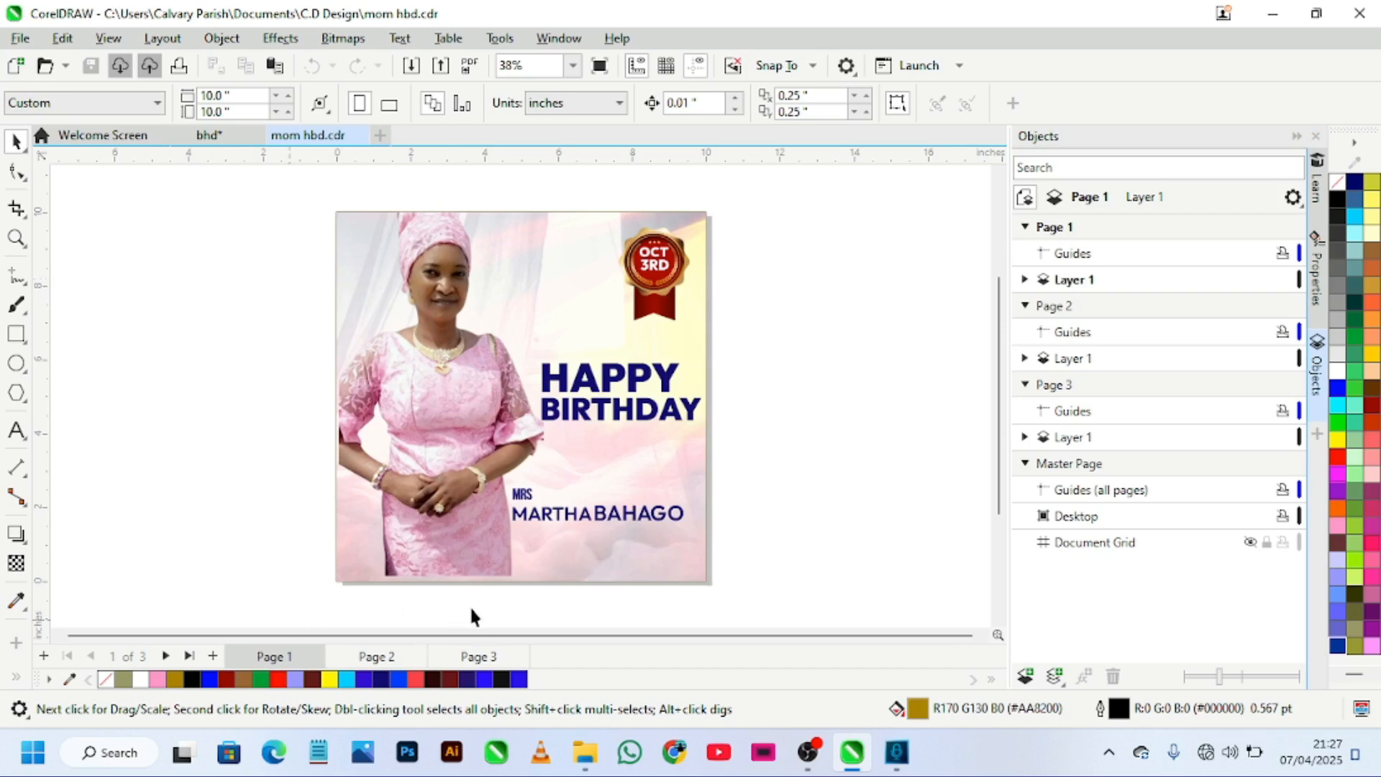
left_click(374, 657)
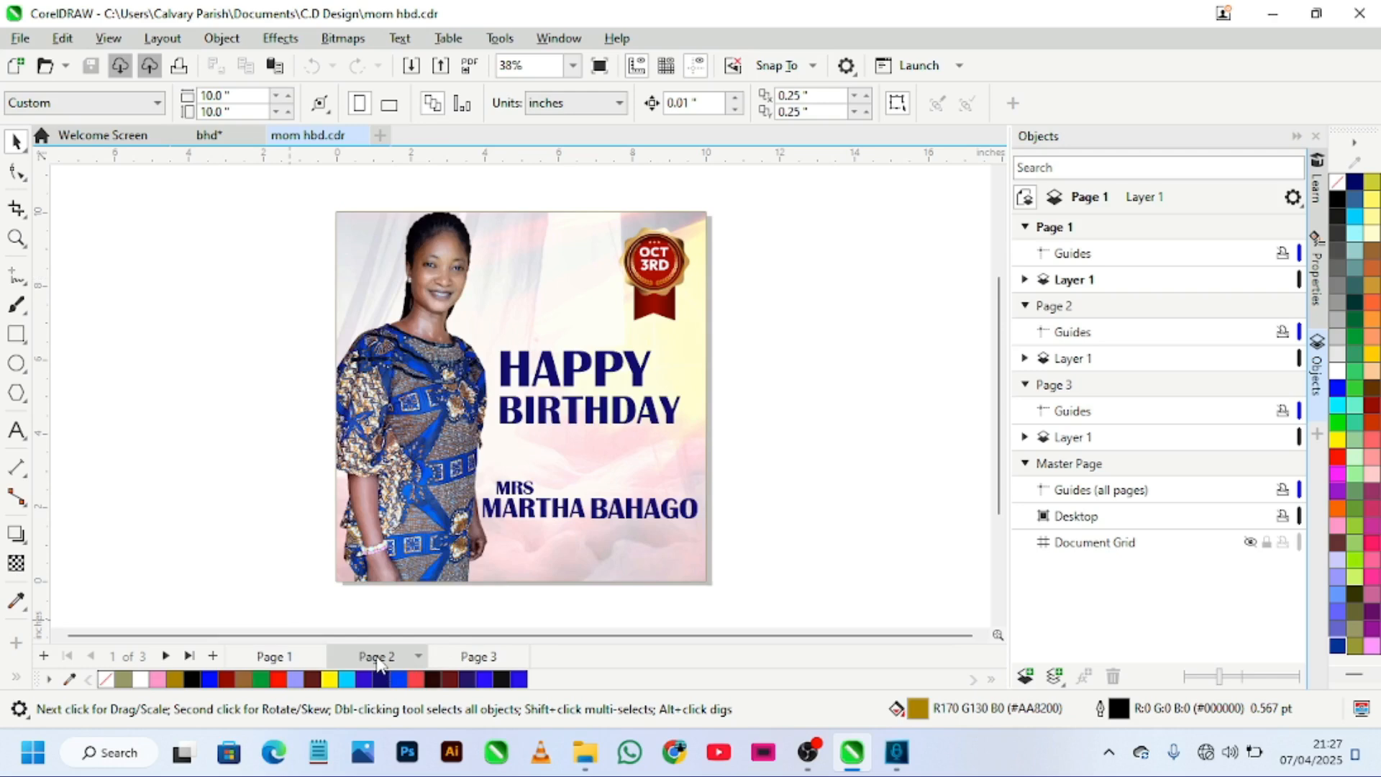
left_click(286, 657)
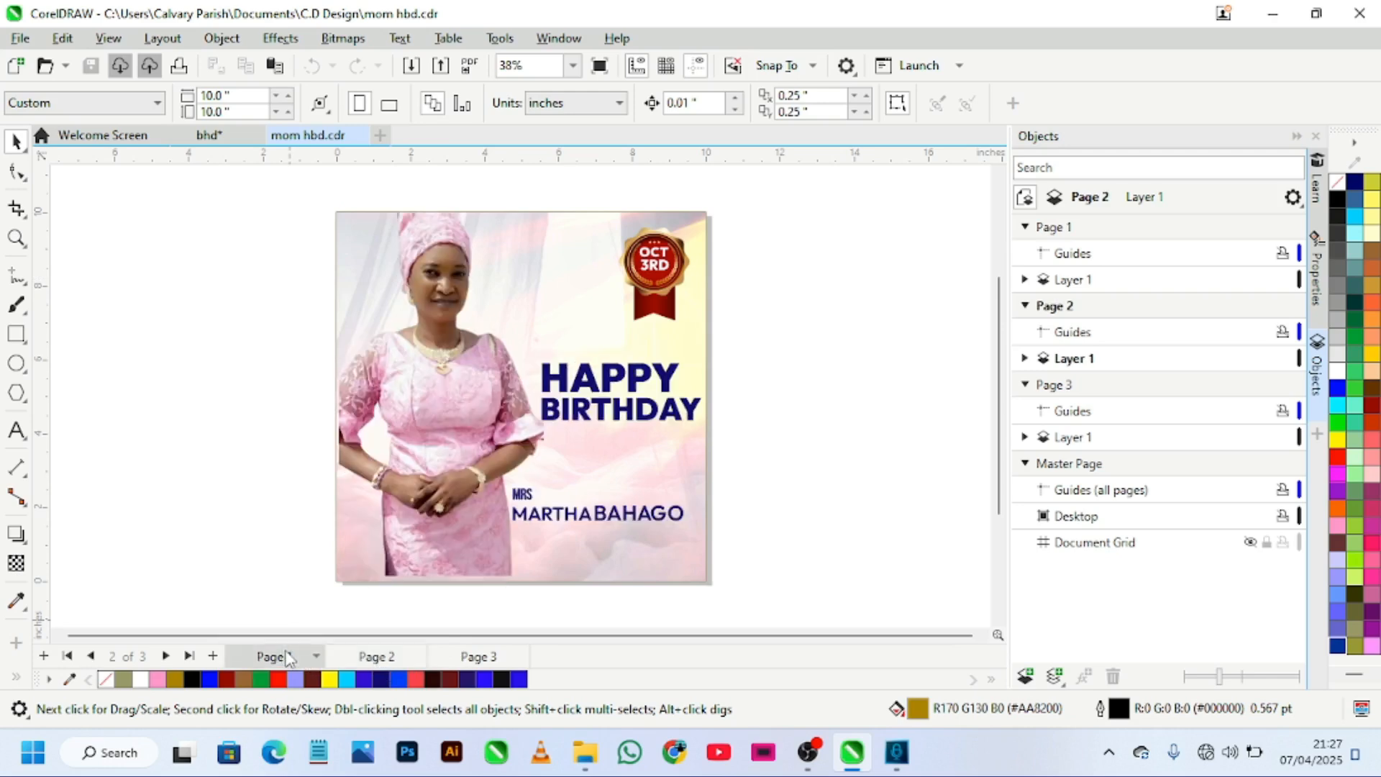
left_click(377, 657)
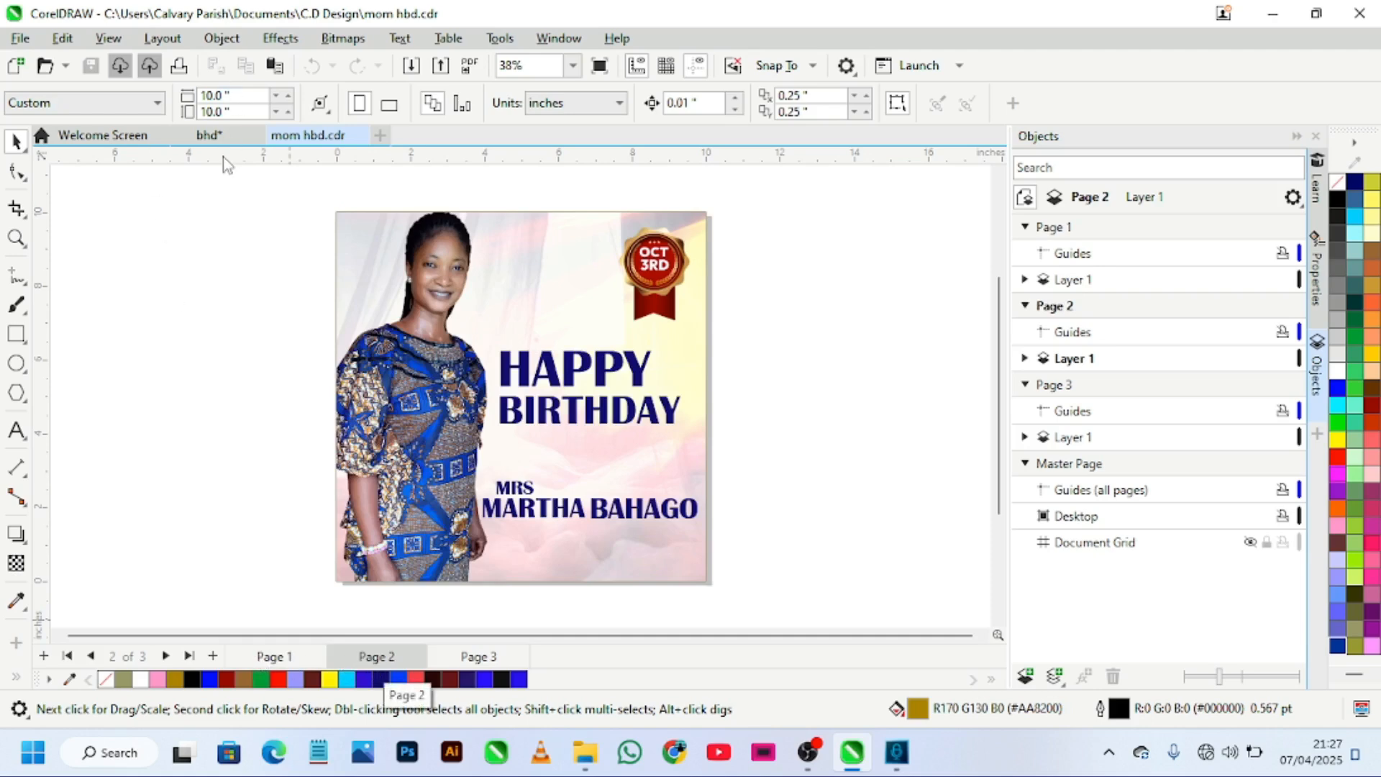
left_click(209, 136)
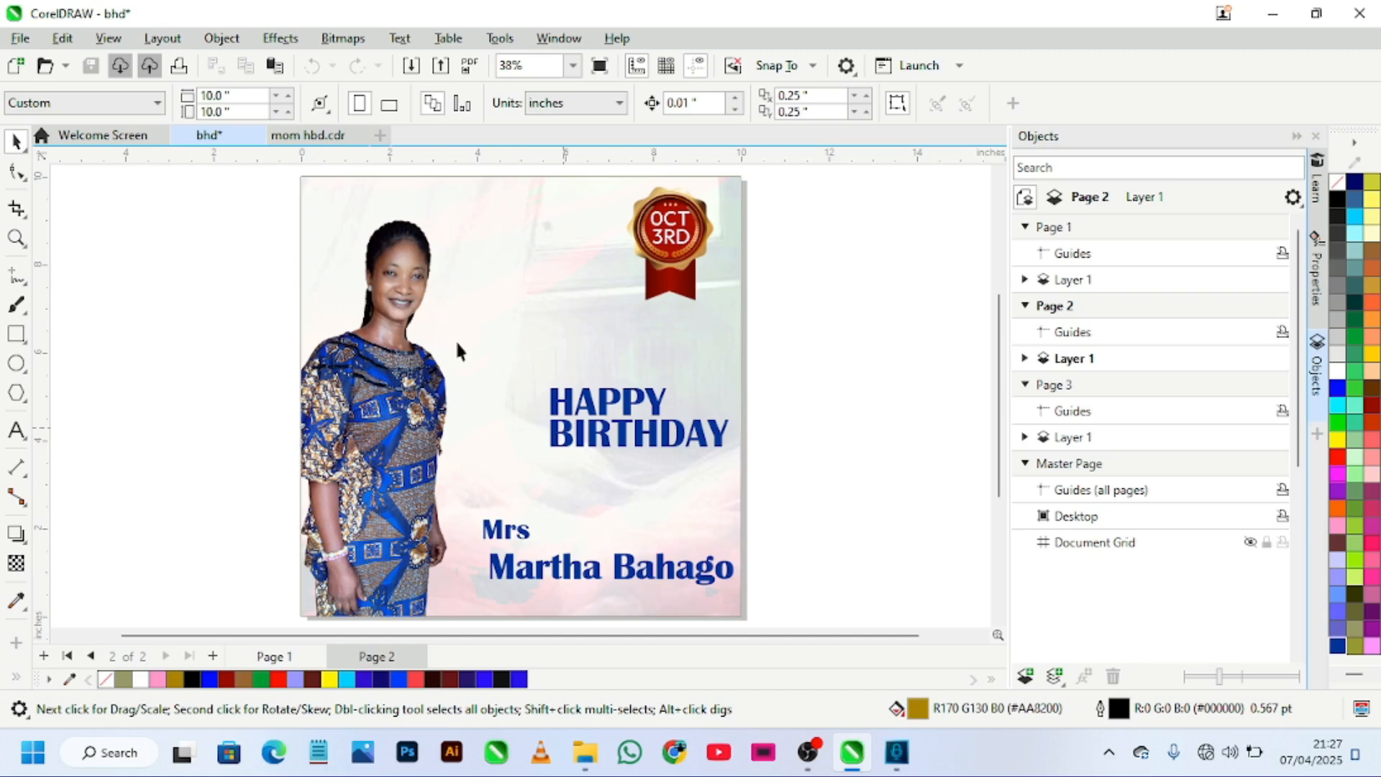
Step: Move "Mrs" right and closer to the name below it, to about X 5.42, Y 1.74 inches
left_click(531, 561)
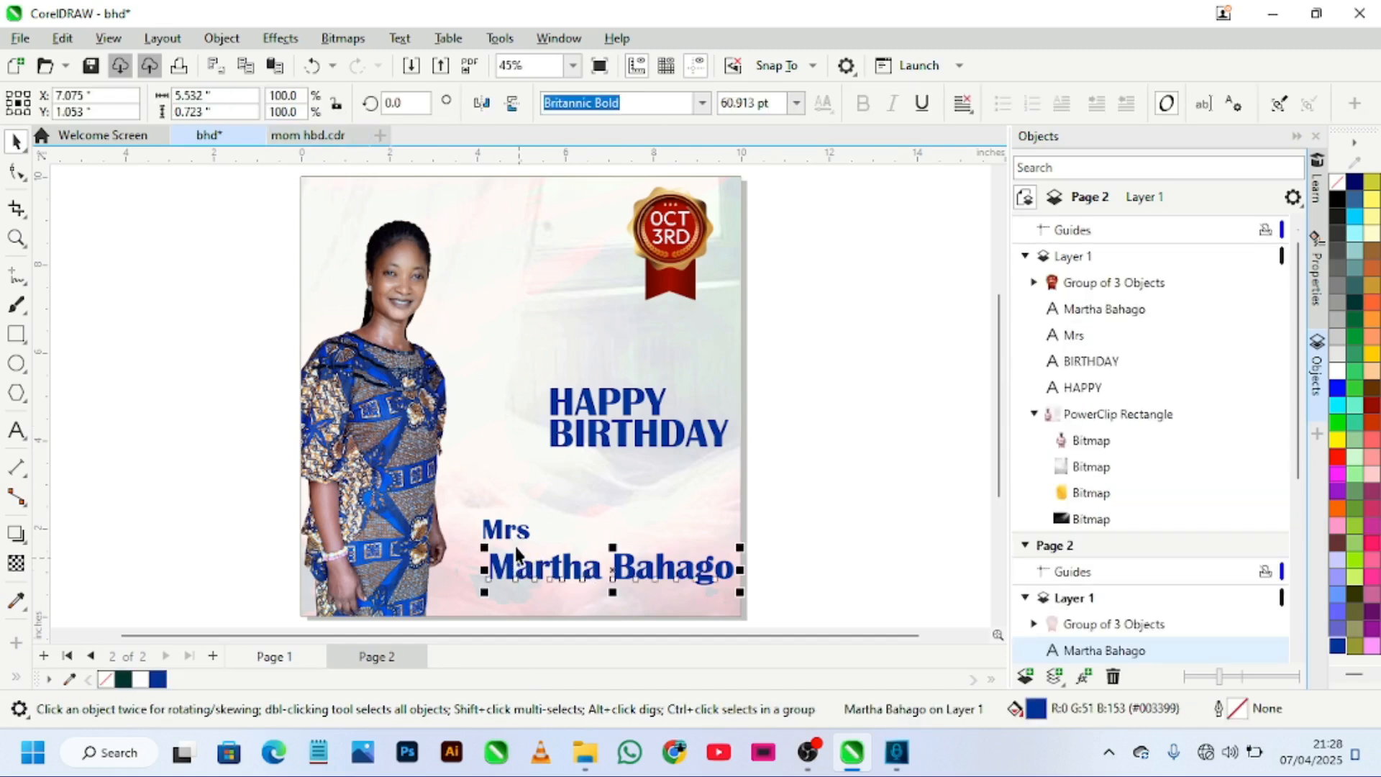
left_click_drag(519, 529, 554, 543)
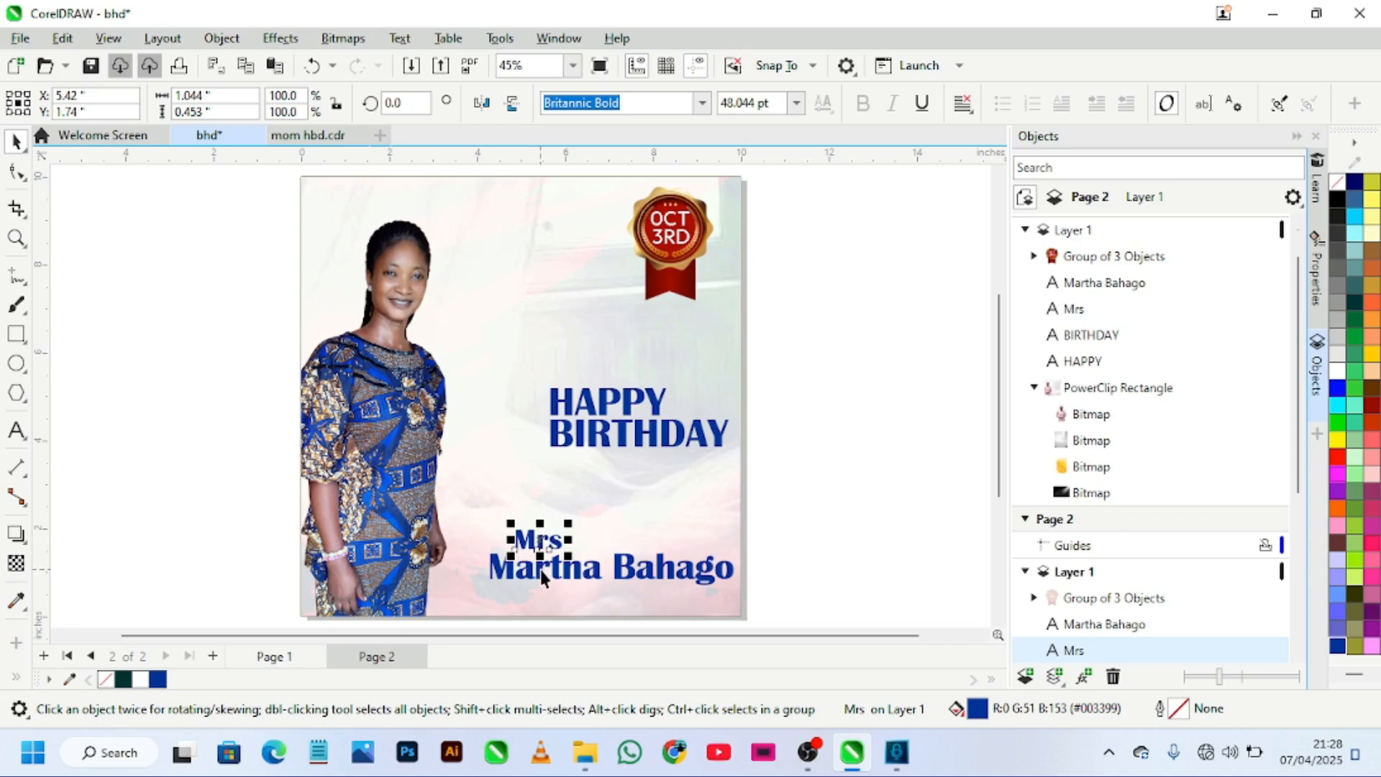
left_click(540, 571)
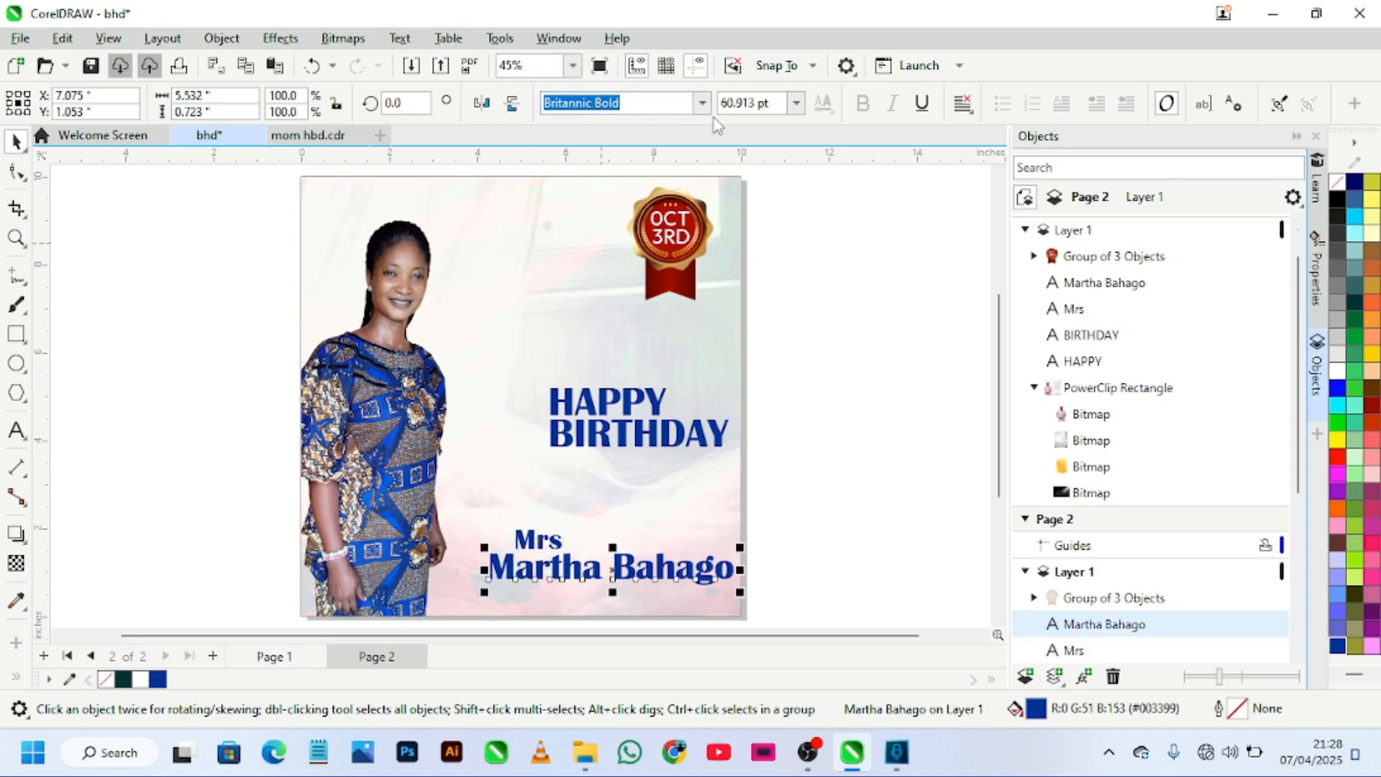
left_click(702, 103)
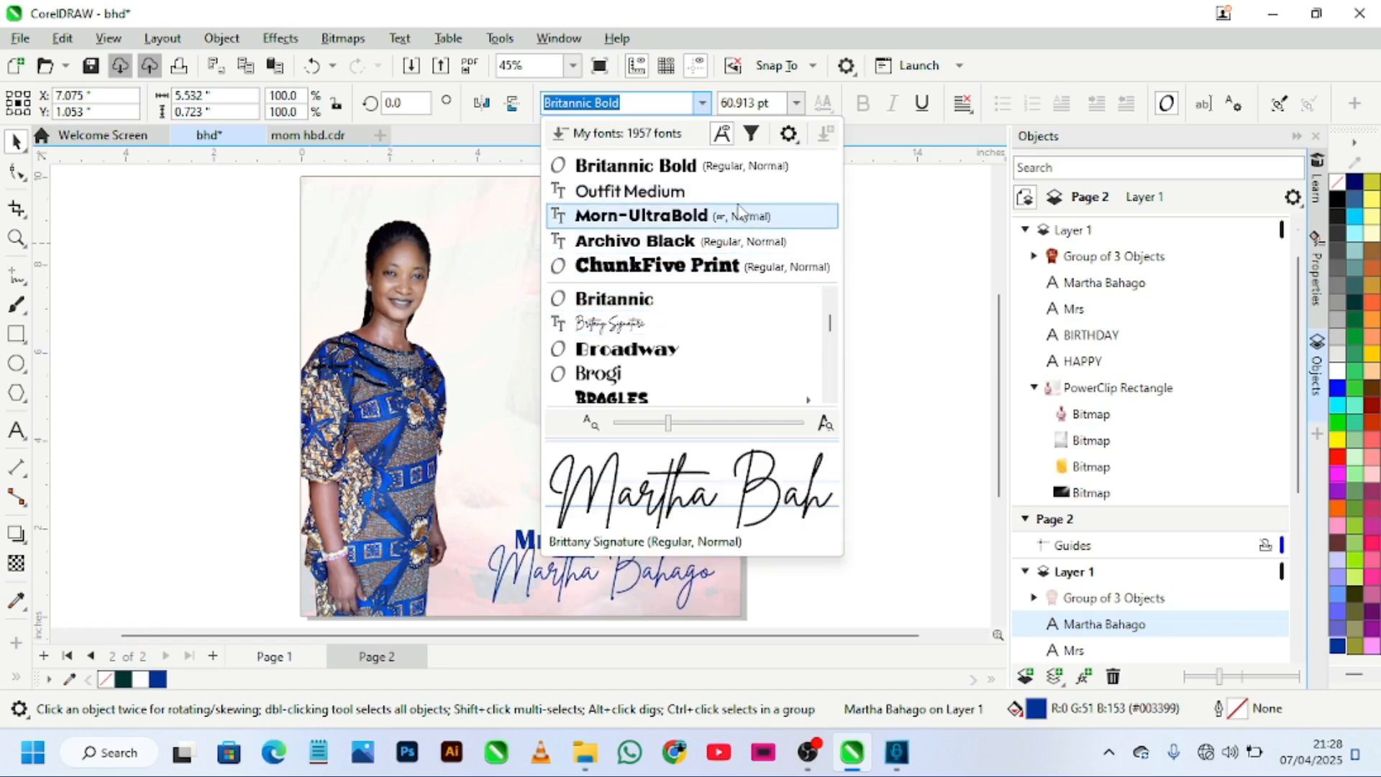
left_click(940, 250)
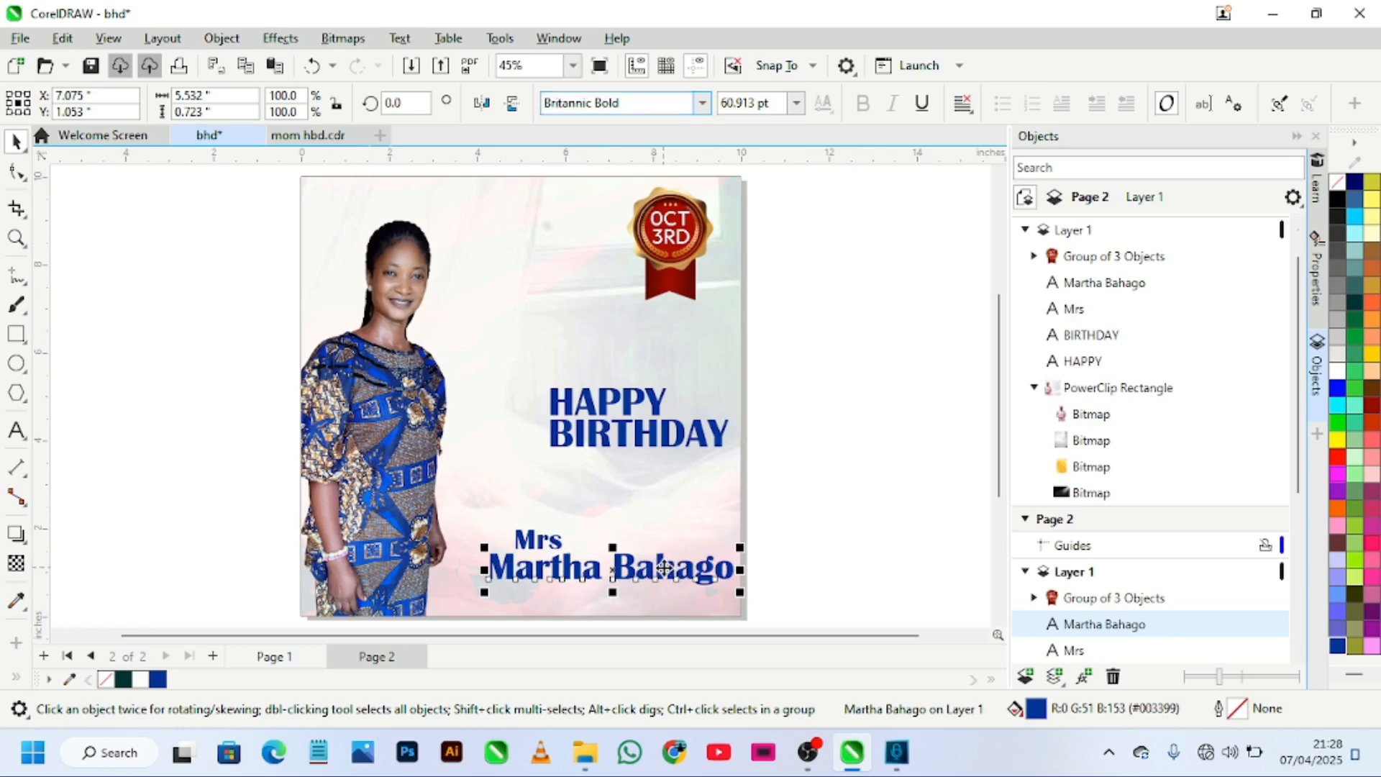
Step: Move the name text slightly left and down, away from the page's right edge
left_click_drag(664, 568, 648, 575)
left_click(791, 538)
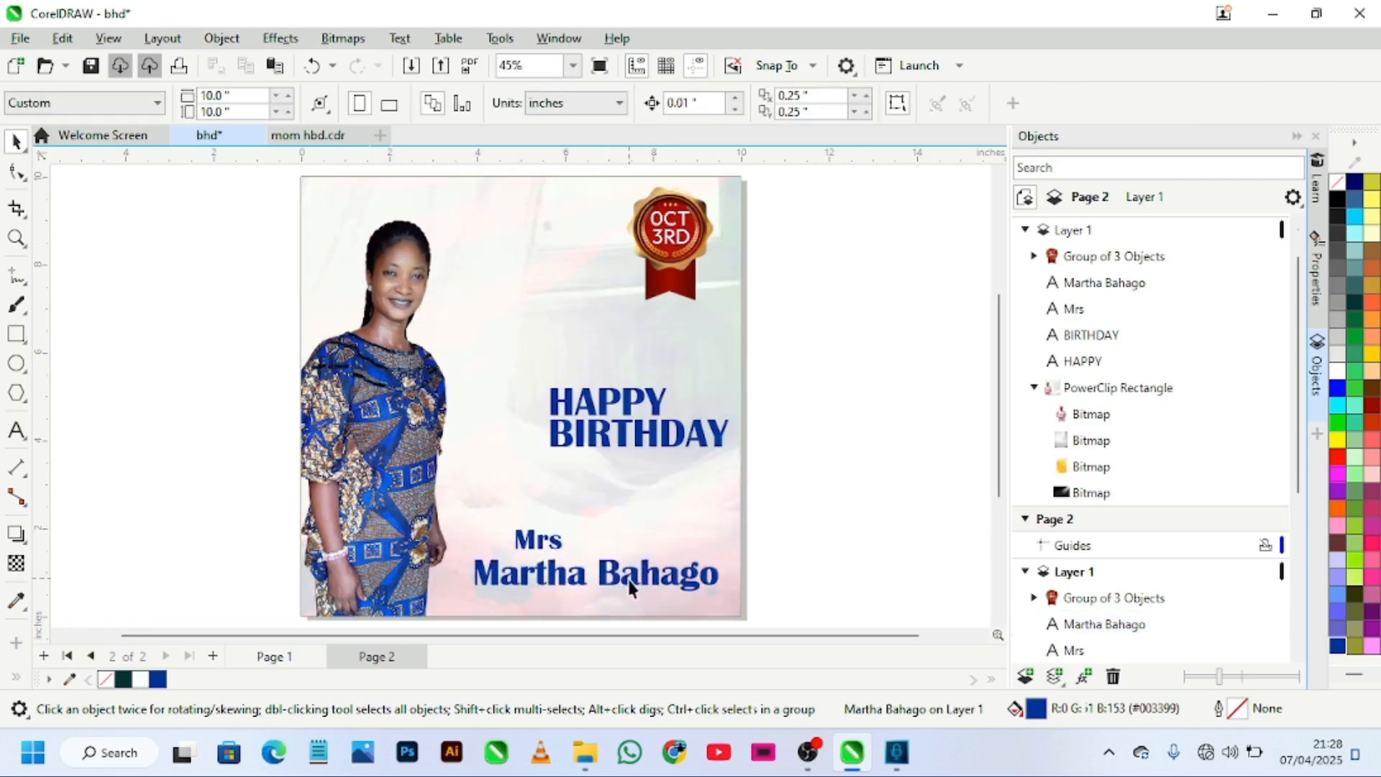
left_click(541, 542)
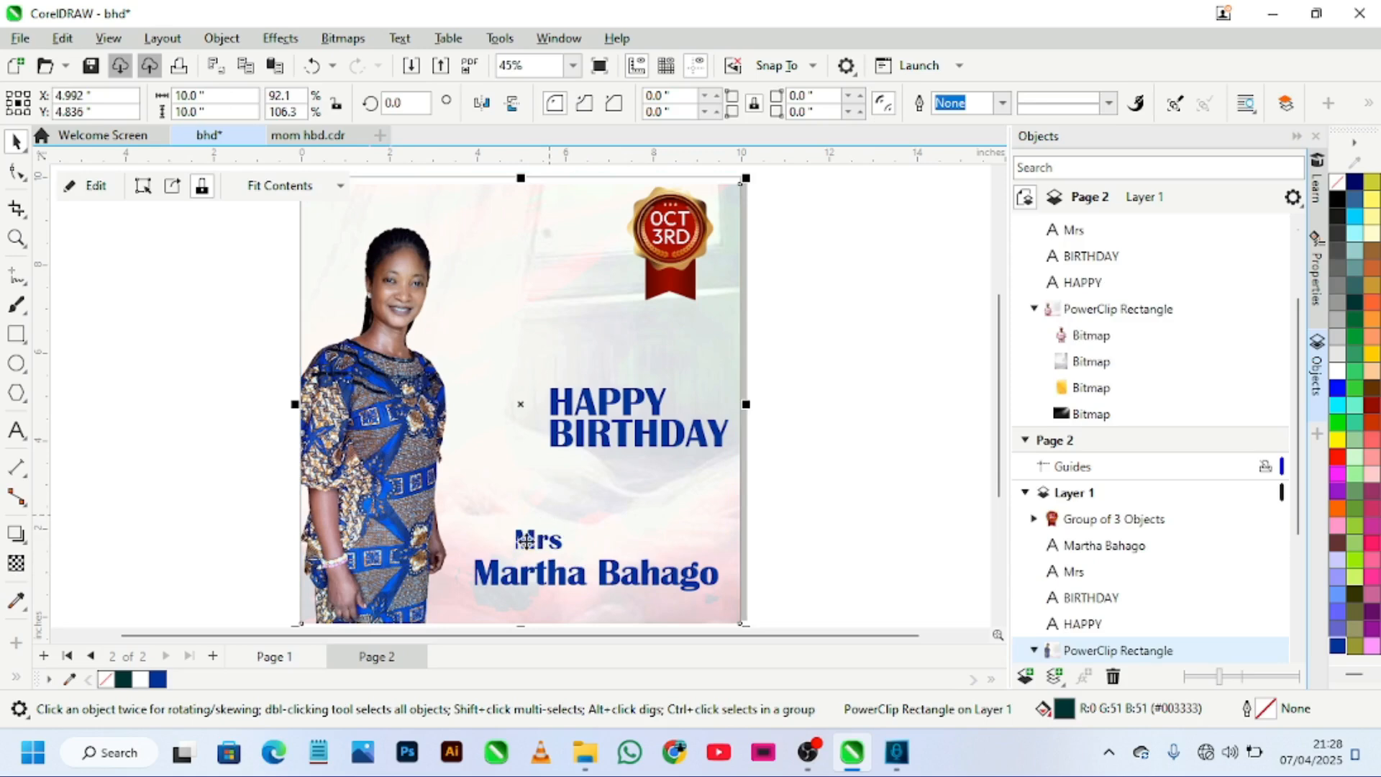
key("p")
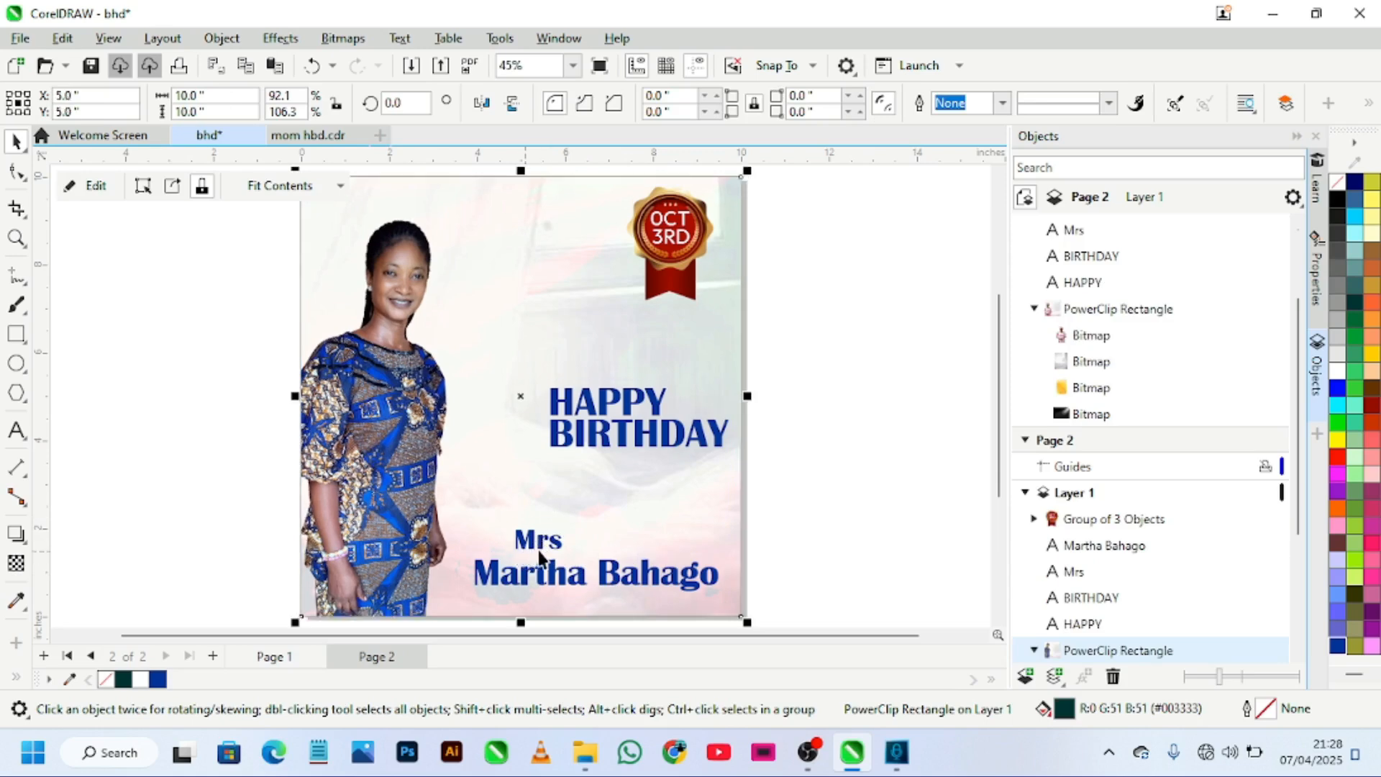
left_click(539, 550)
left_click(539, 551)
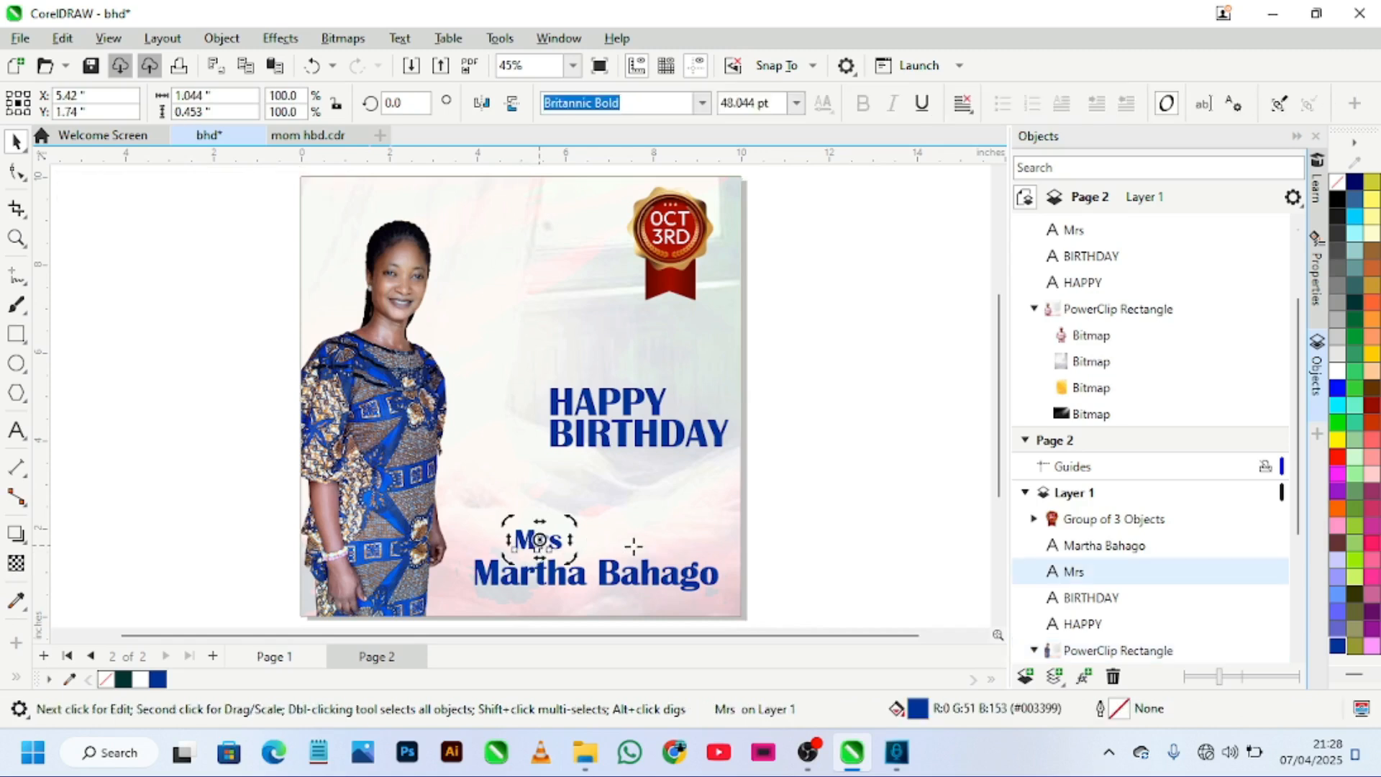
left_click(759, 529)
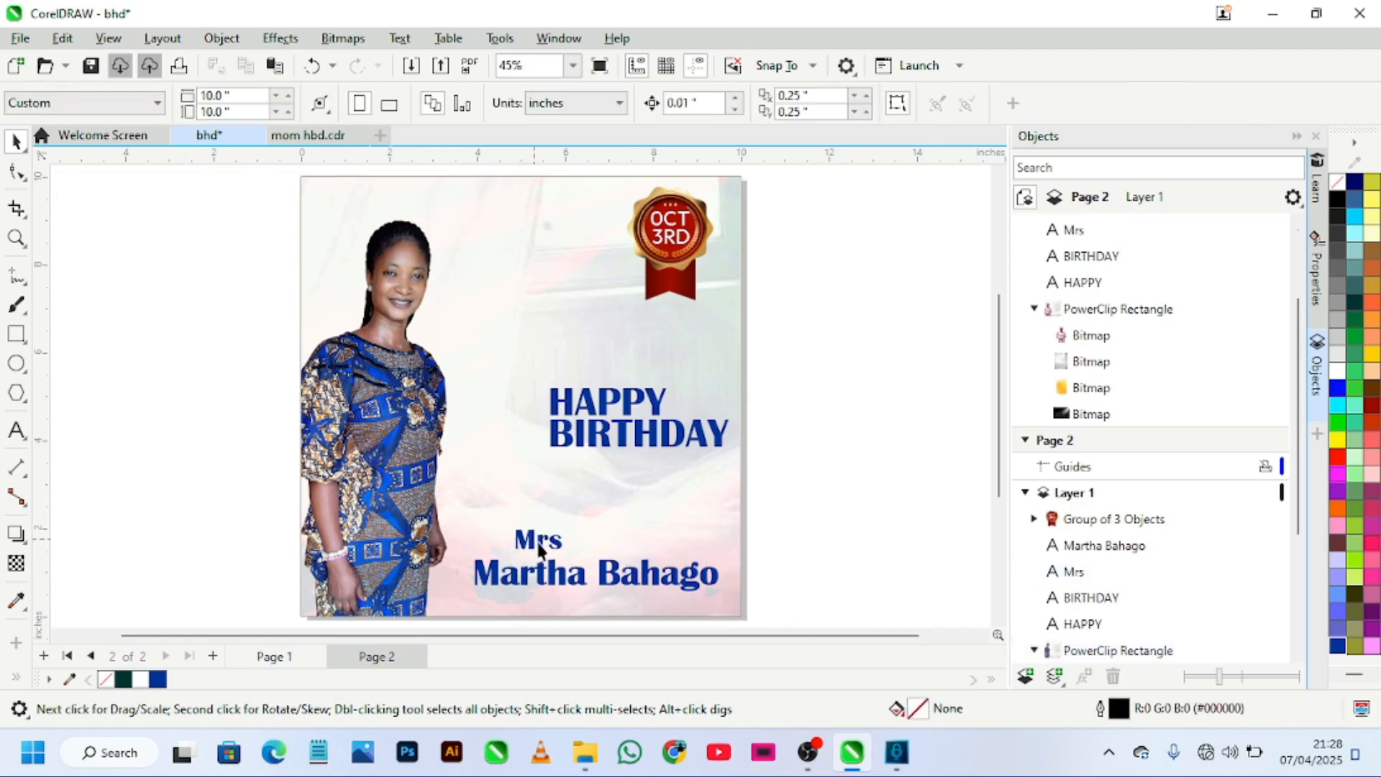
Step: Move "Mrs" left so that it lines up with the start of the name text below it
left_click_drag(539, 548, 500, 551)
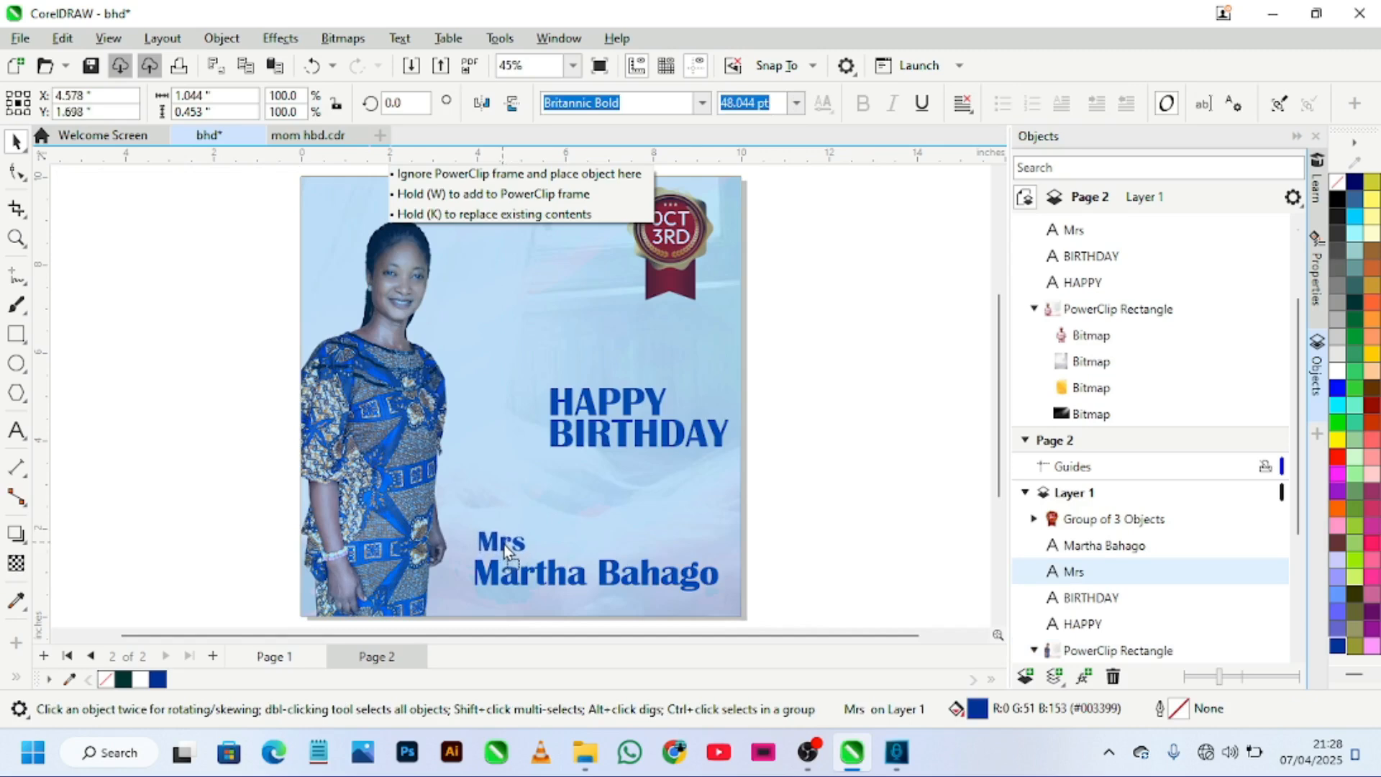
left_click_drag(499, 542, 499, 543)
left_click(860, 434)
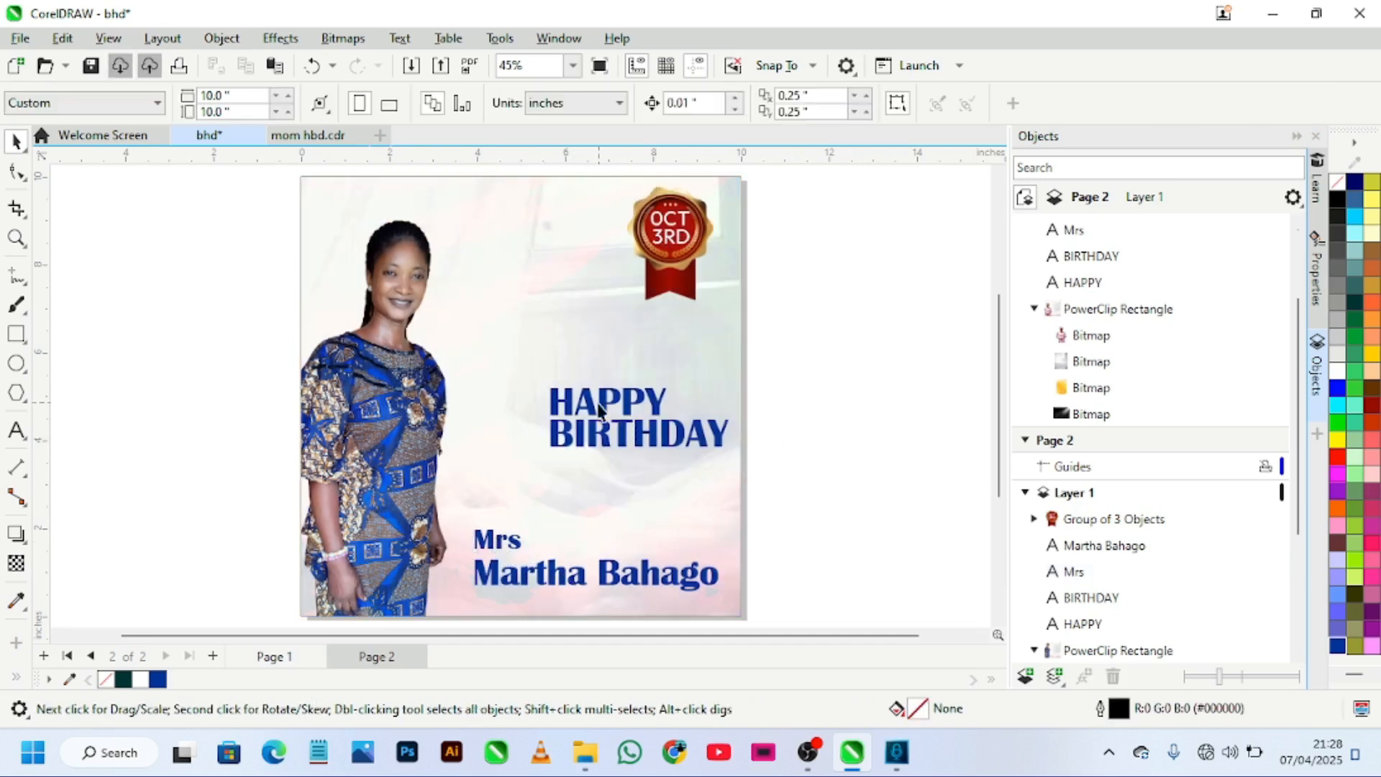
Step: Select the HAPPY and BIRTHDAY texts together and enlarge them to about 137.3%, roughly 5.56 by 1.82 inches
left_click_drag(842, 349, 434, 428)
left_click_drag(515, 494, 515, 494)
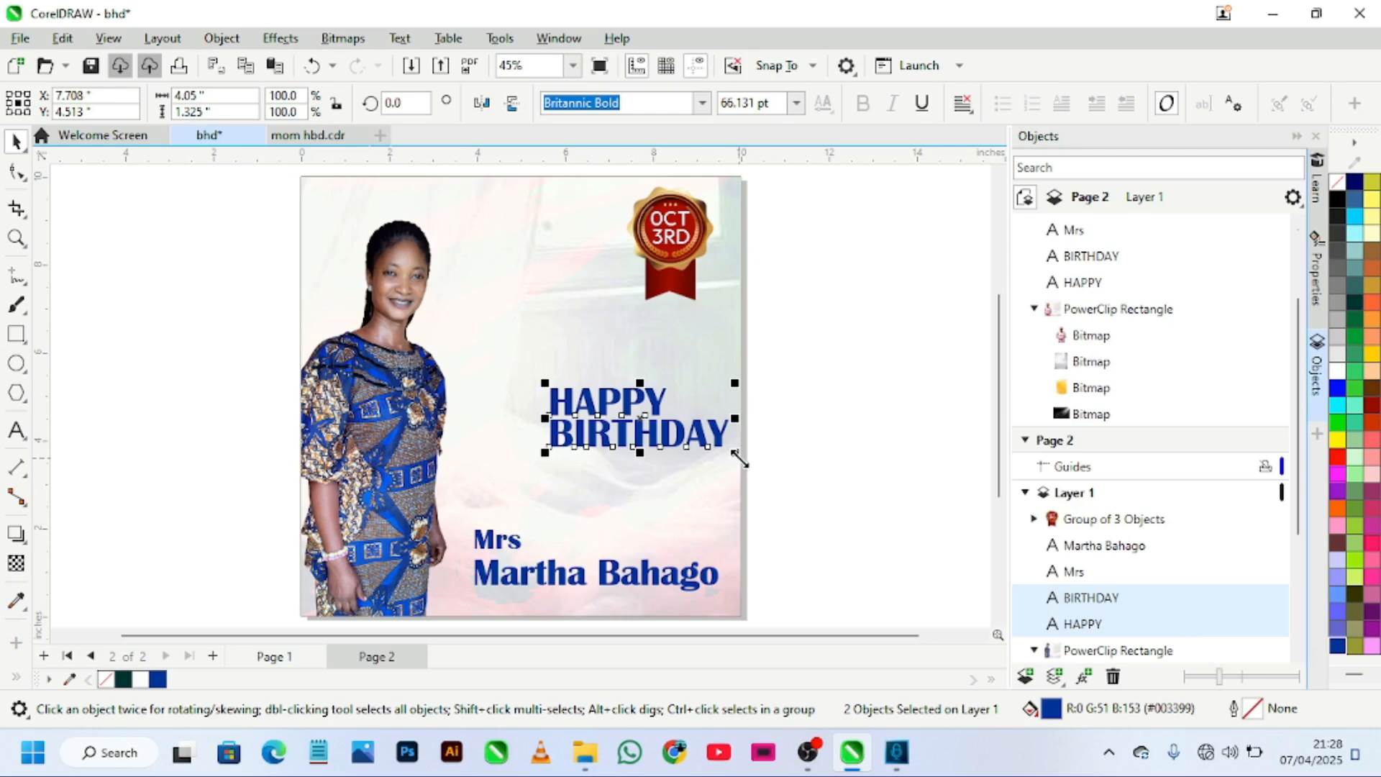
left_click_drag(739, 458, 805, 508)
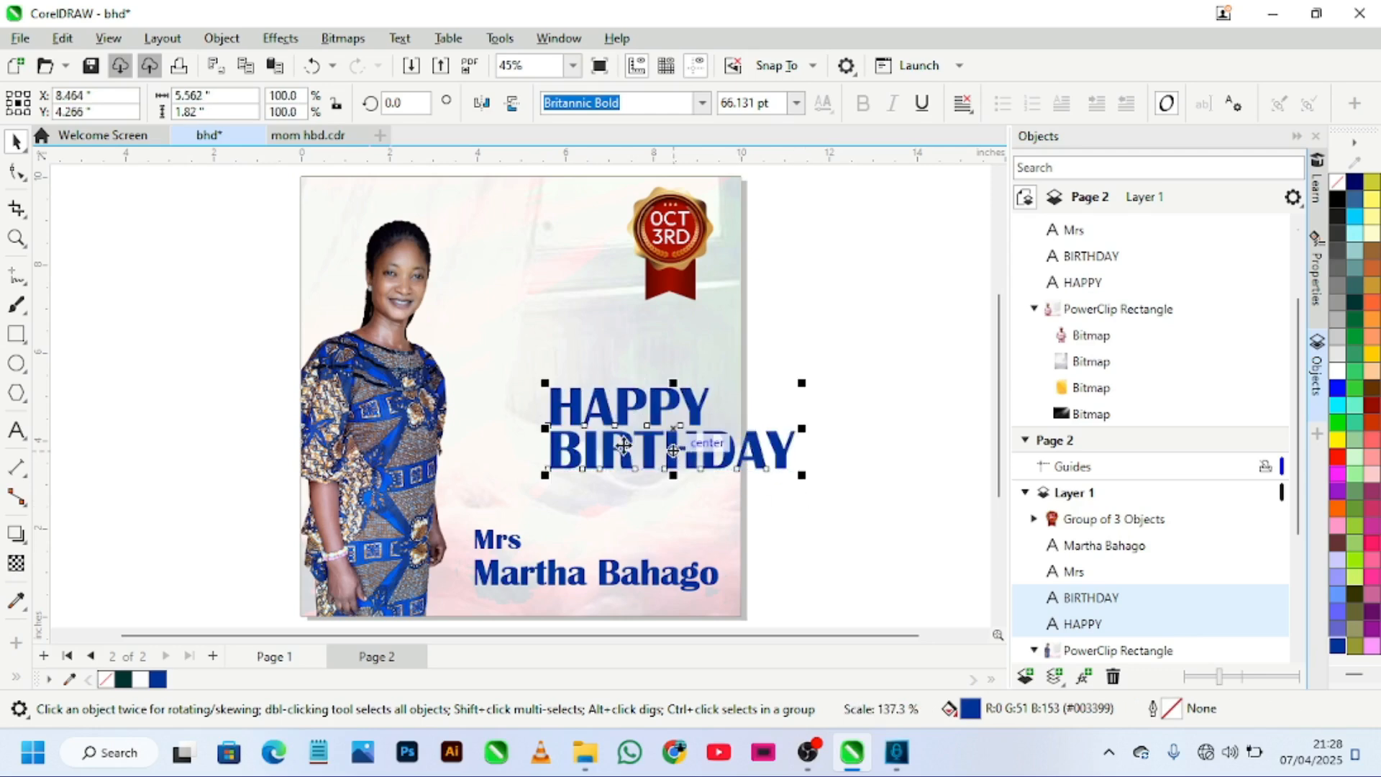
Step: Move the enlarged HAPPY and BIRTHDAY texts left and up, fully onto page 2, to about X 6.55, Y 4.82 inches
left_click_drag(673, 449, 589, 425)
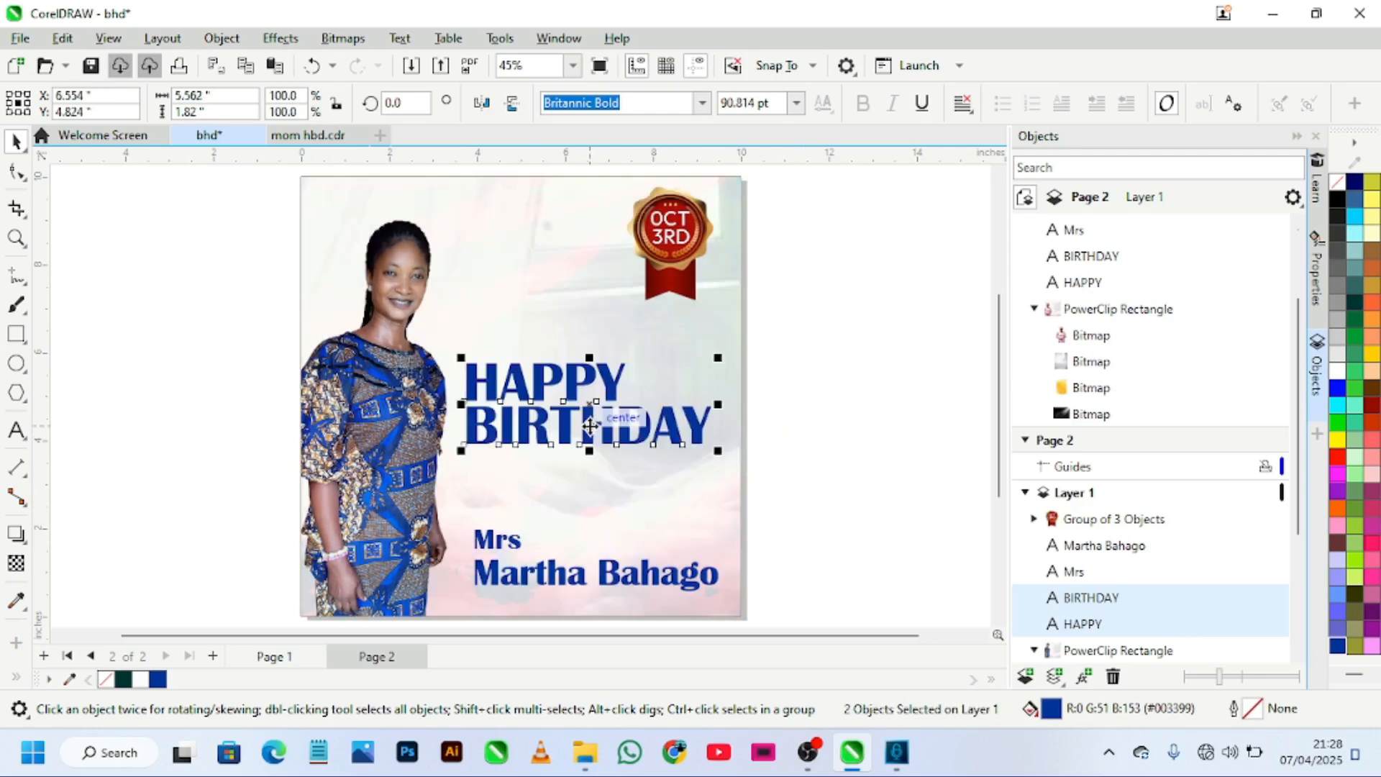
left_click(841, 402)
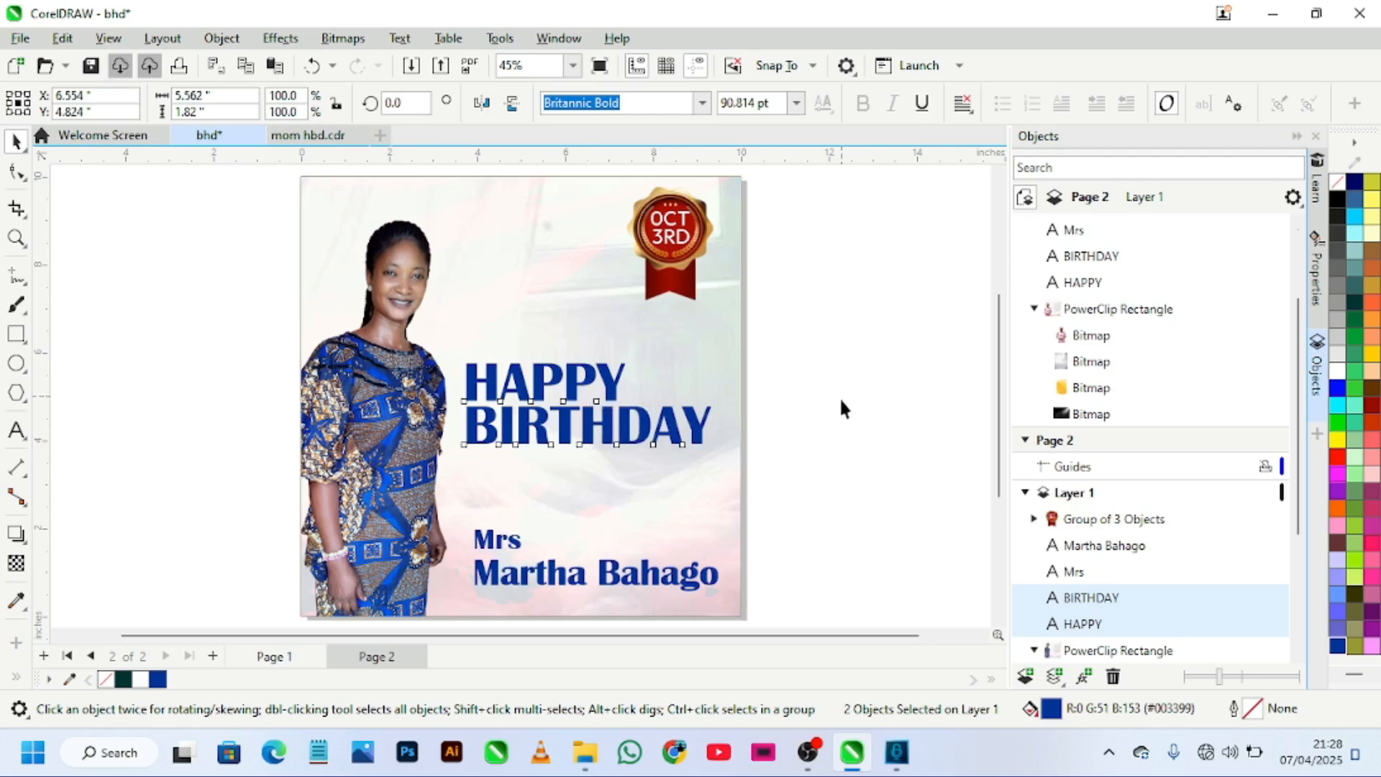
left_click(530, 617)
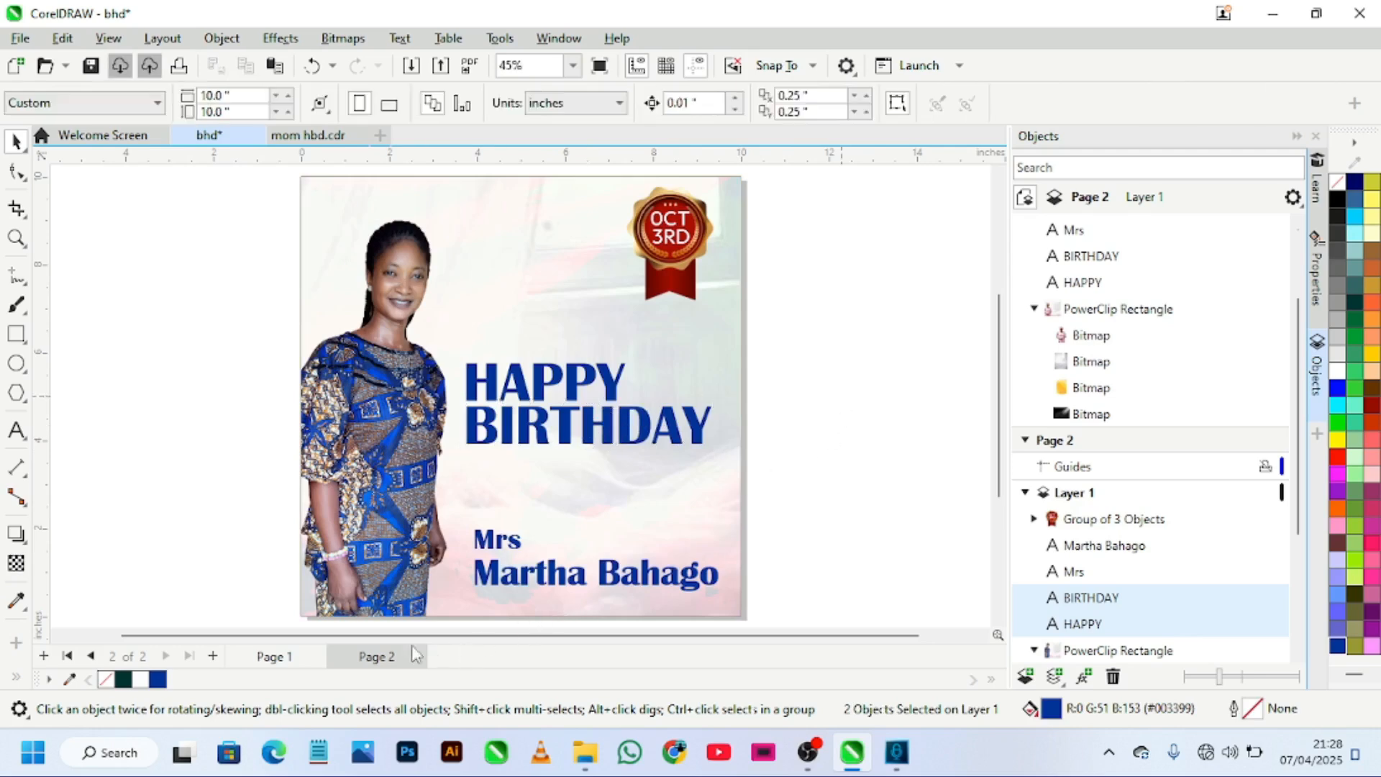
Step: On page 1, enlarge HAPPY and BIRTHDAY together to about 4.95 by 1.62 inches and move them slightly left and up
left_click(273, 659)
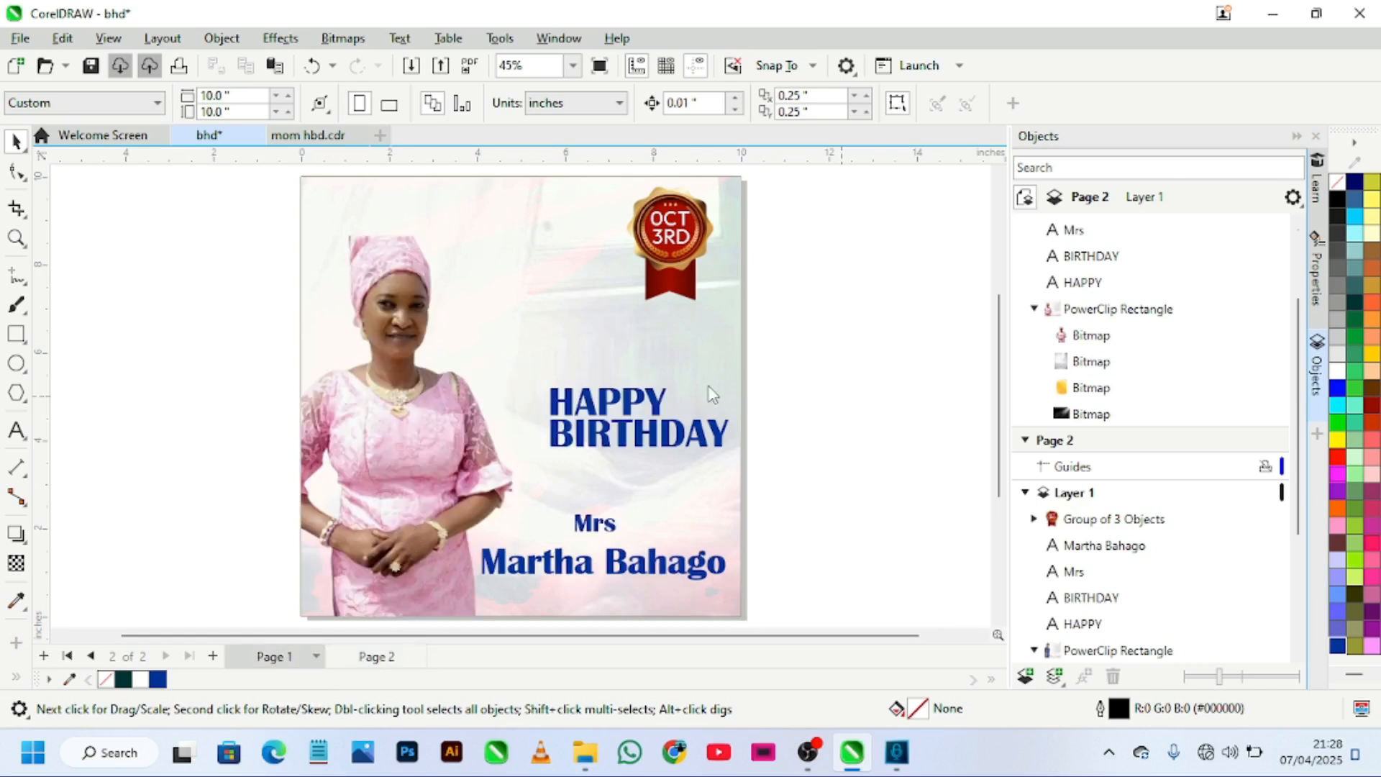
left_click_drag(811, 353, 538, 488)
left_click_drag(718, 466, 729, 463)
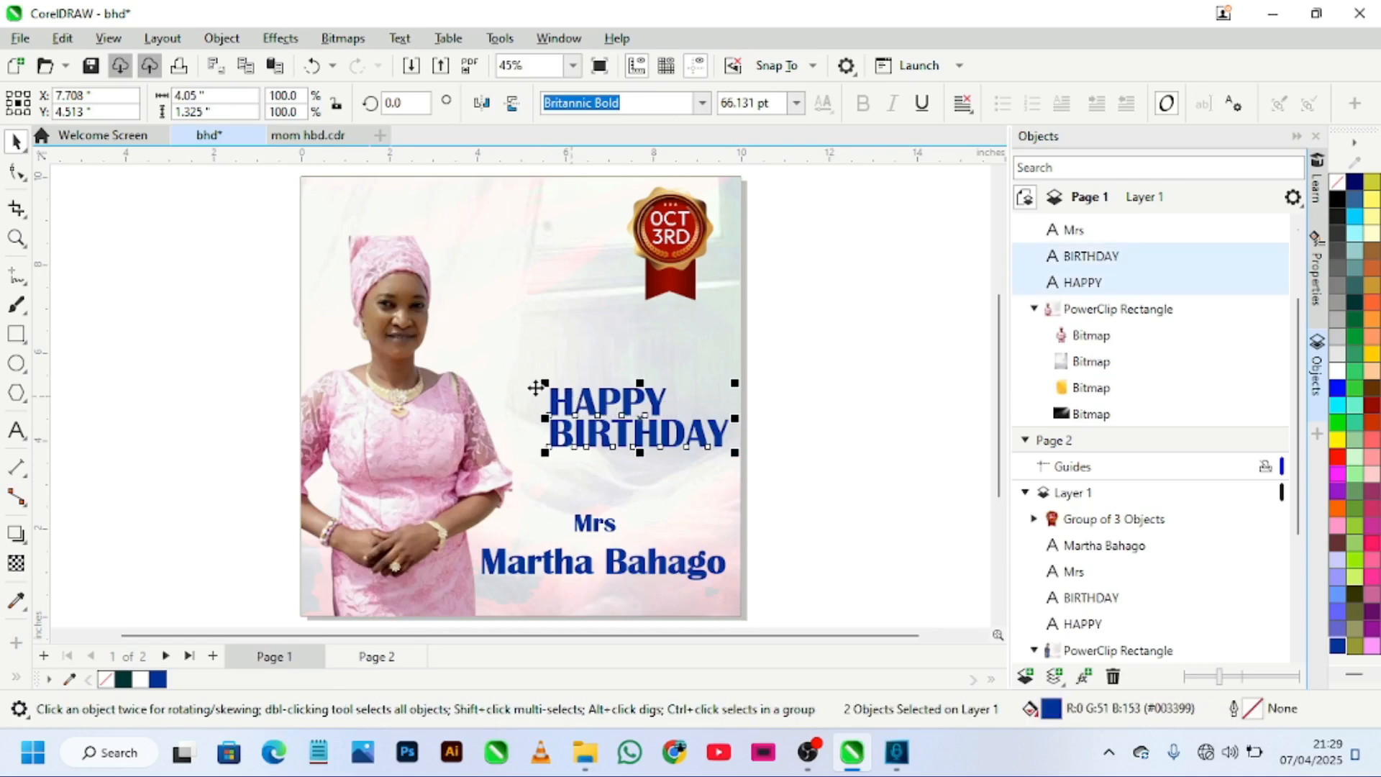
left_click_drag(541, 384, 504, 338)
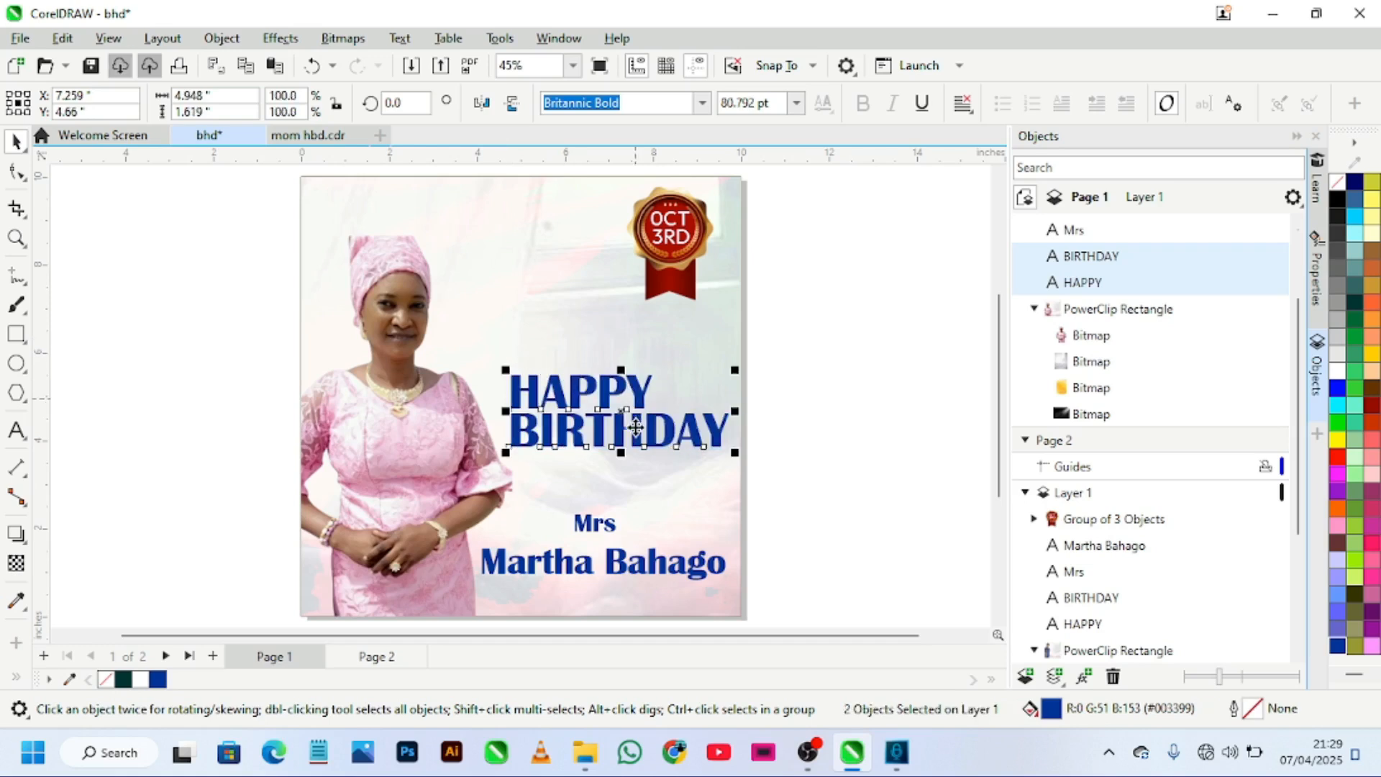
left_click_drag(641, 442, 625, 434)
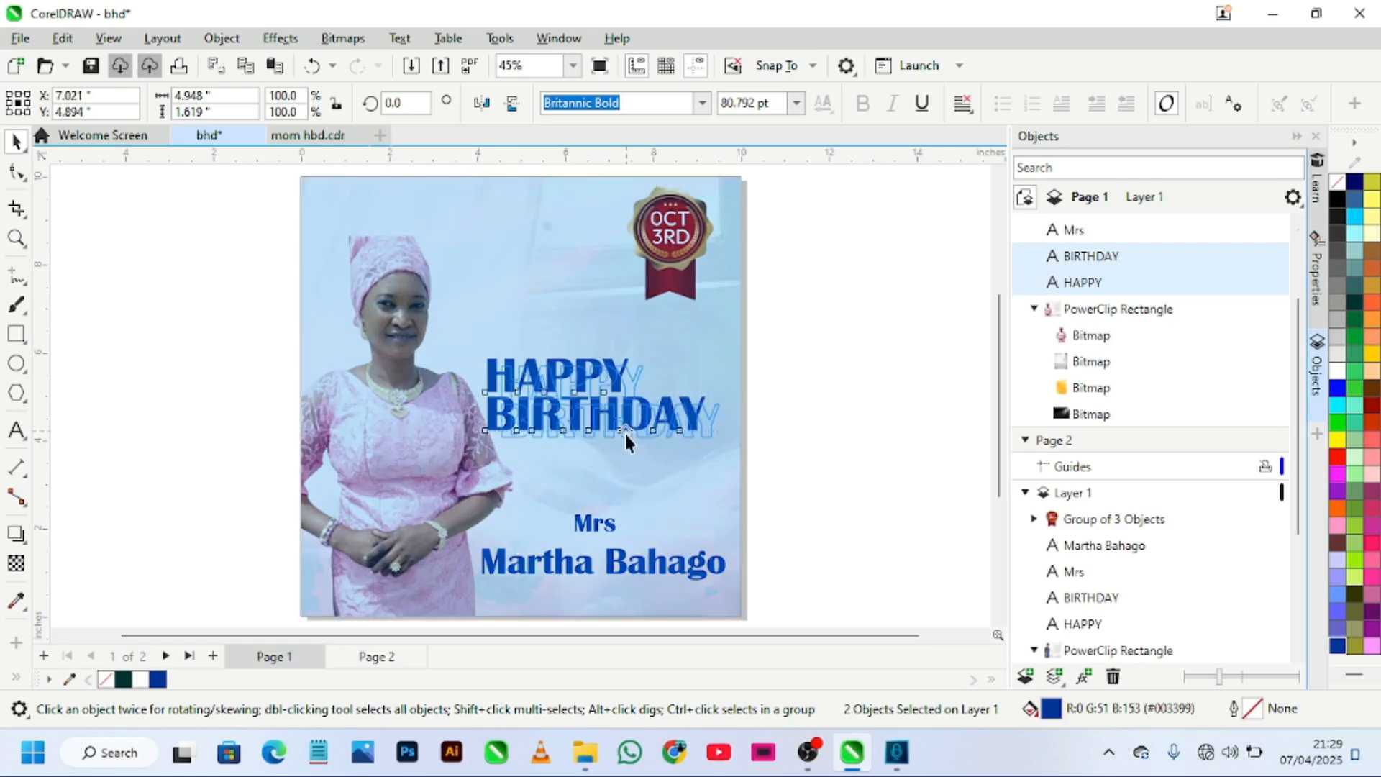
left_click(844, 468)
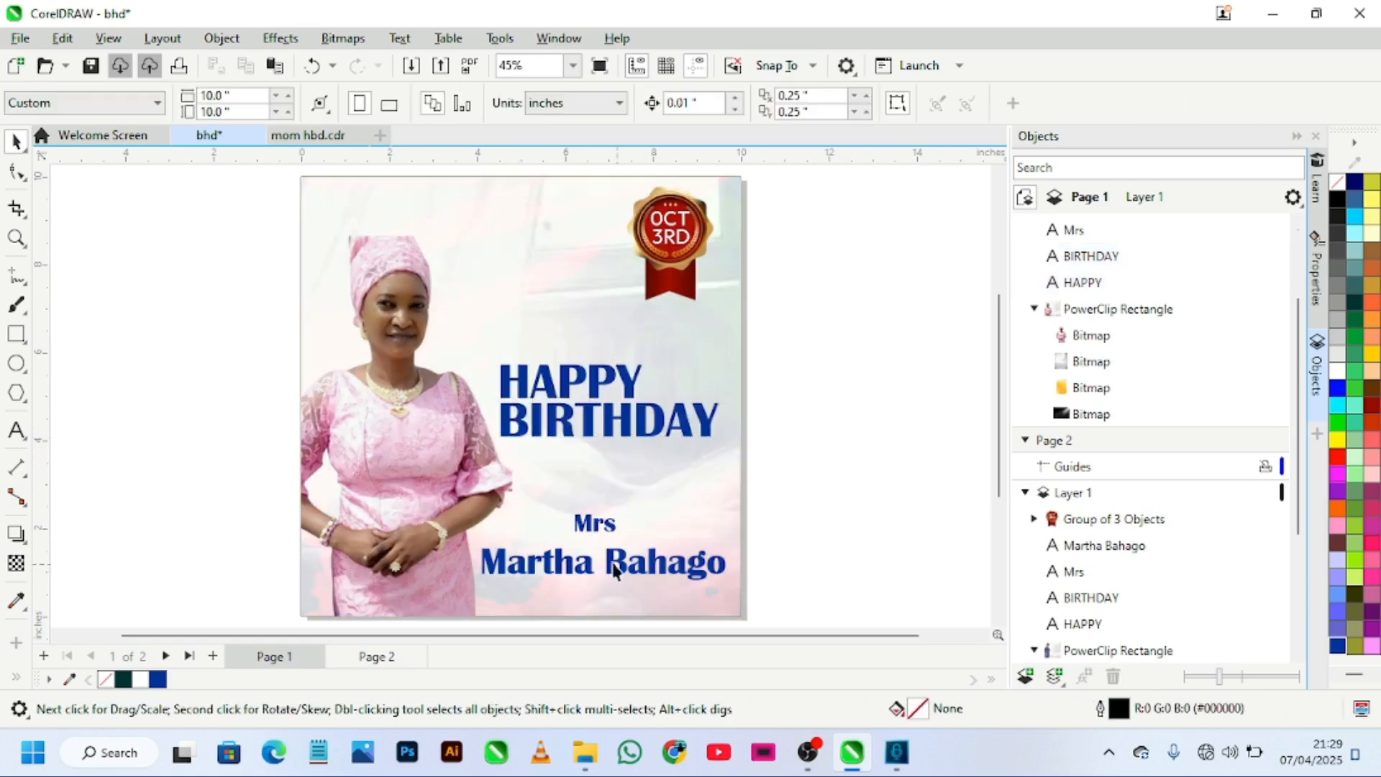
Step: Move the name text up closer to "Mrs", to about X 6.97, Y 1.45 inches, and compare the flyer with the mom hbd.cdr design
left_click_drag(603, 564, 608, 556)
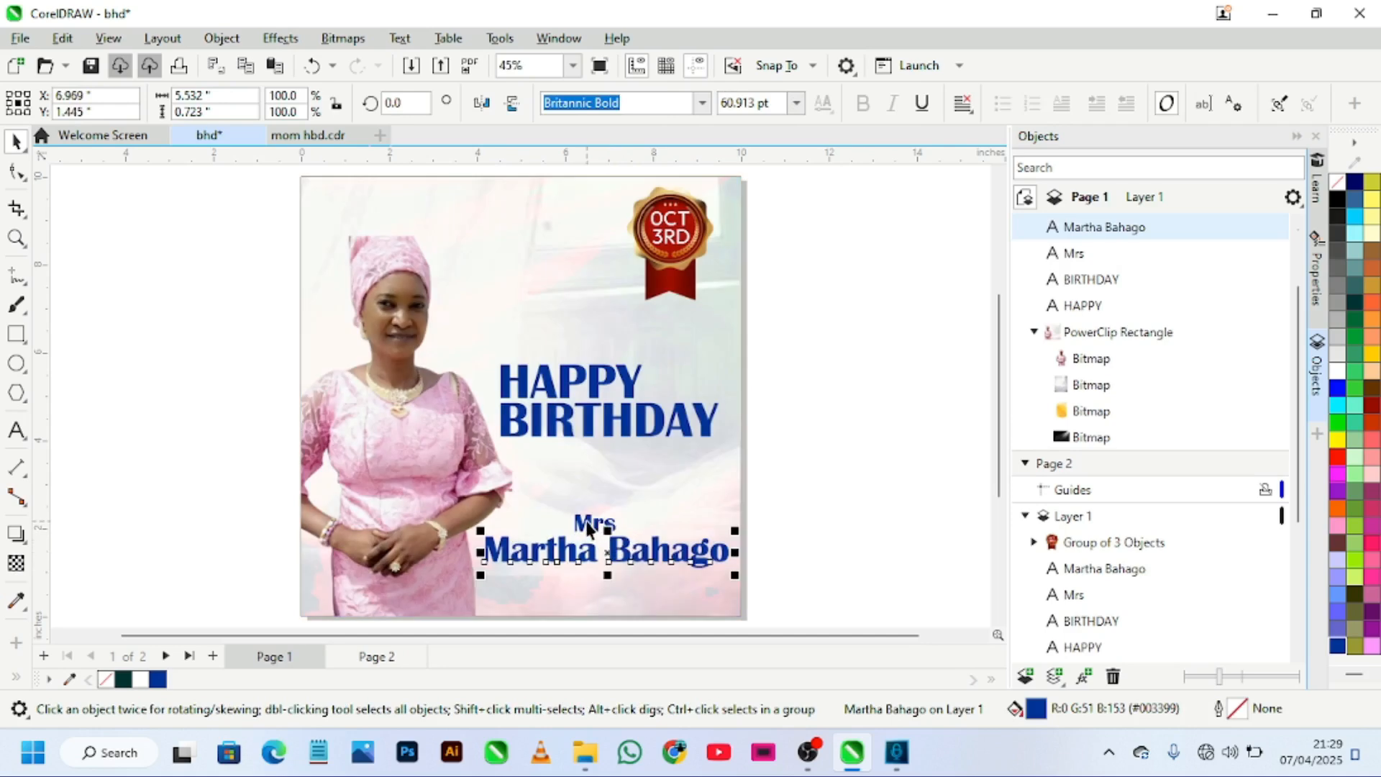
left_click(847, 446)
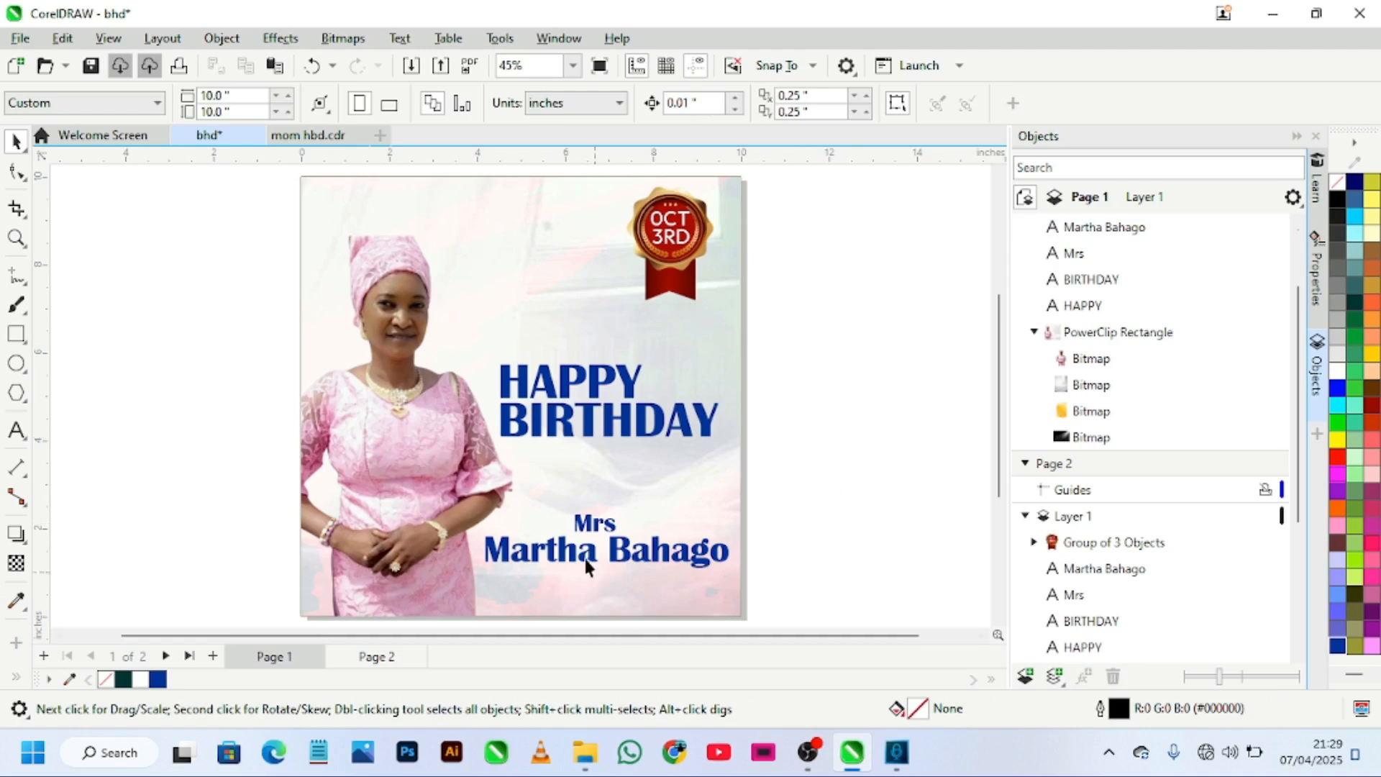
left_click(314, 136)
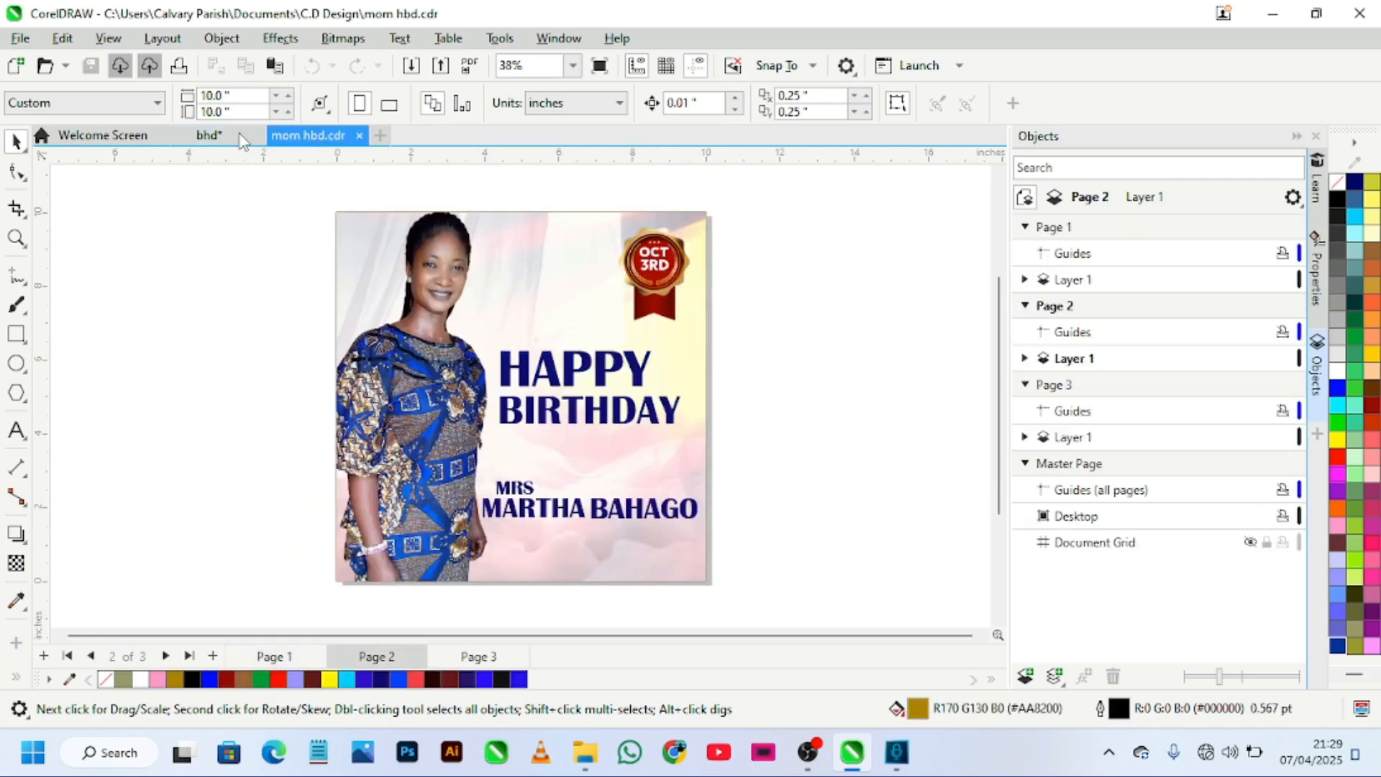
left_click(209, 136)
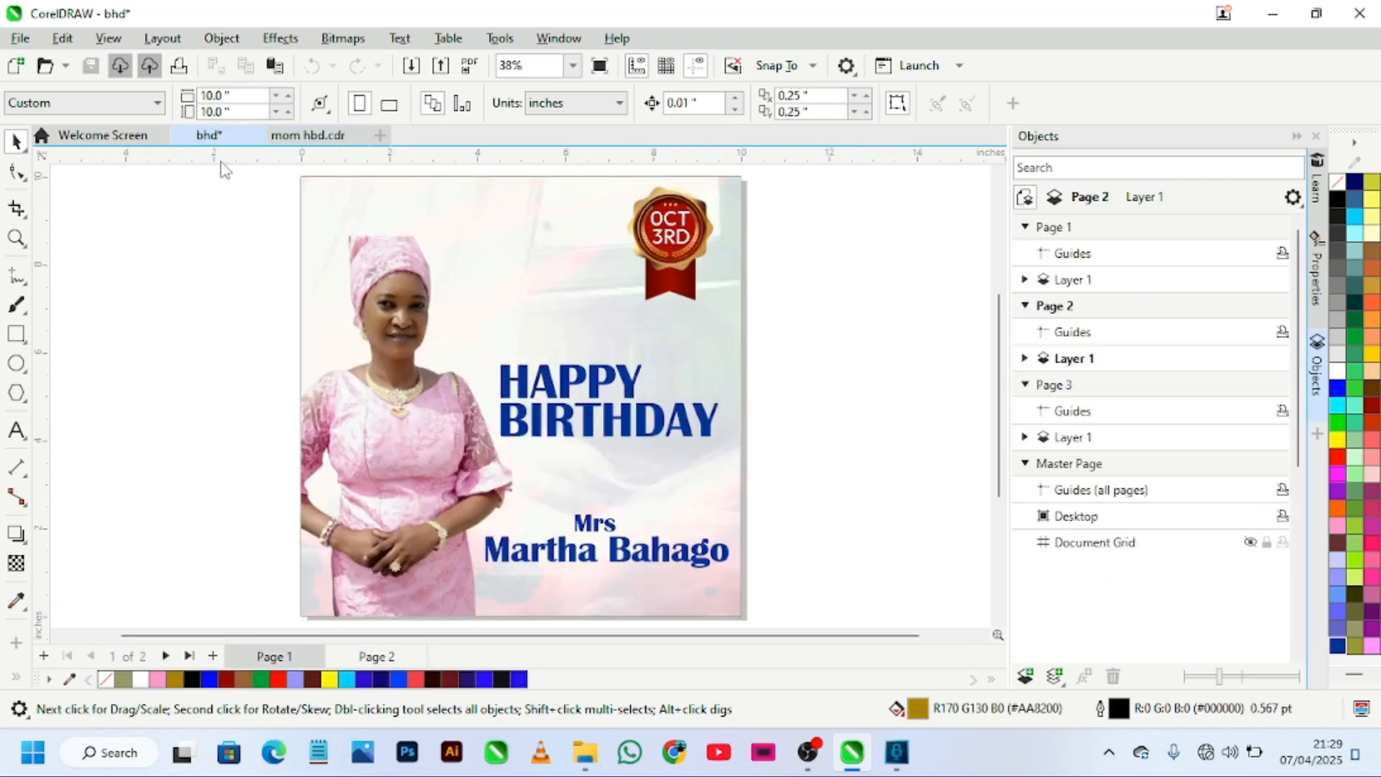